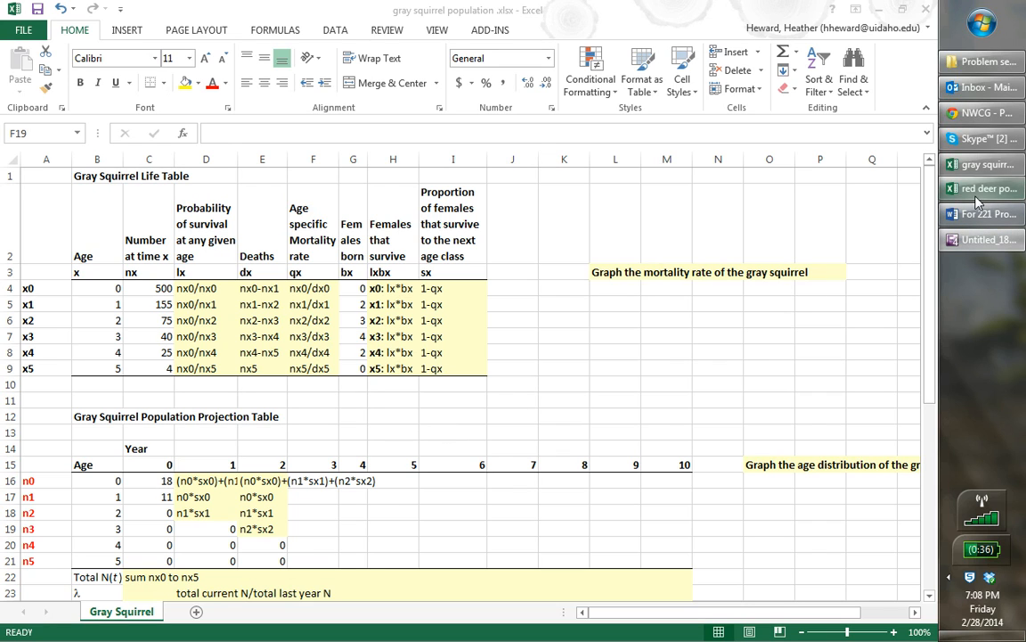
Step: Open "For 221 Problem Set 2 excel.docx" from the Problem set 2 folder, read its instructions, and return to the gray squirrel workbook
left_click(956, 62)
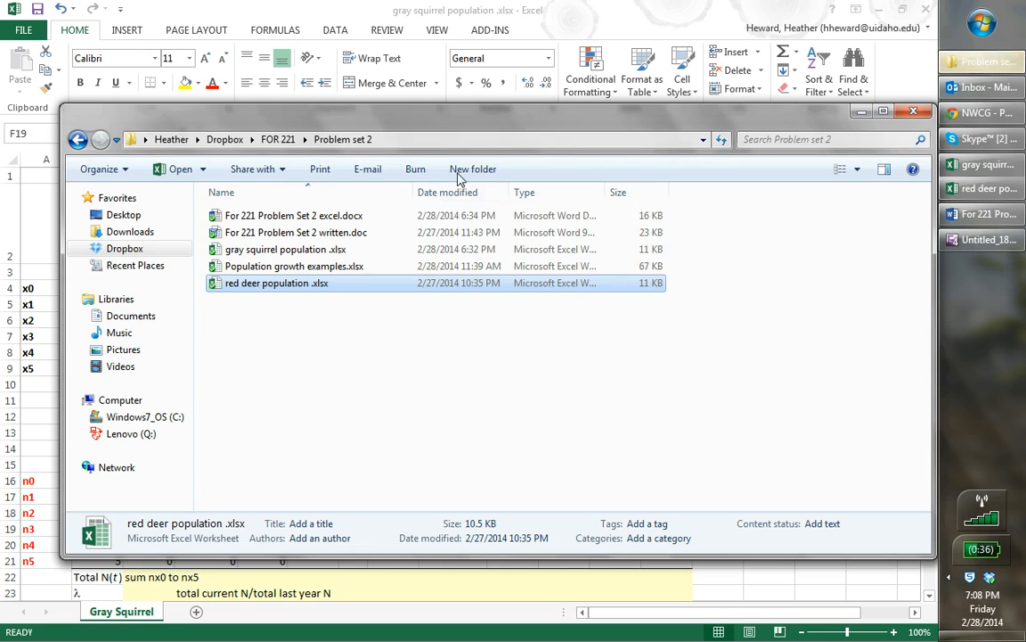
double_click(307, 218)
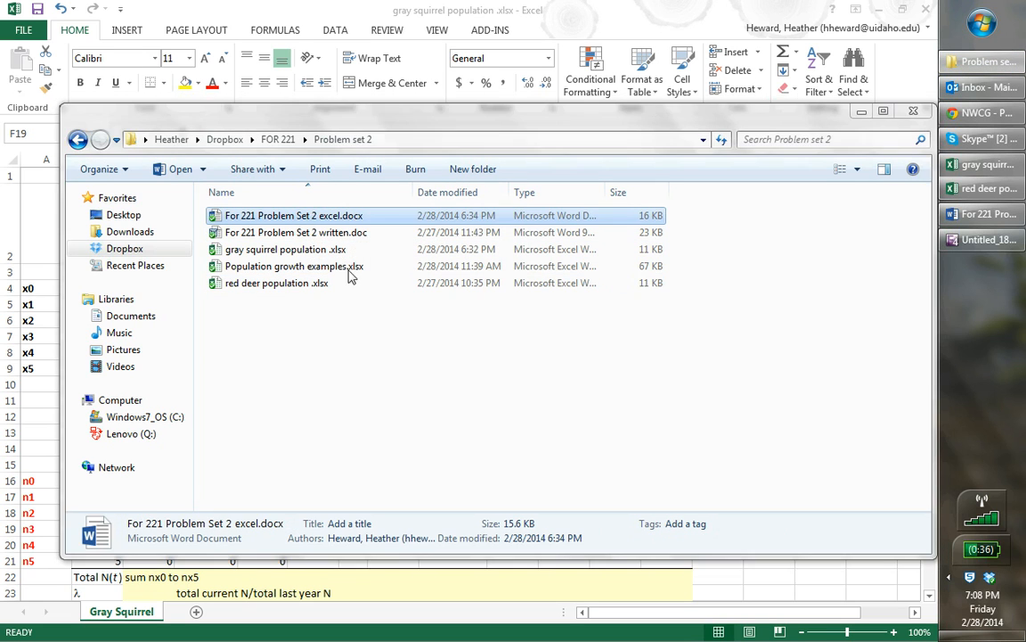
left_click_drag(930, 329, 929, 185)
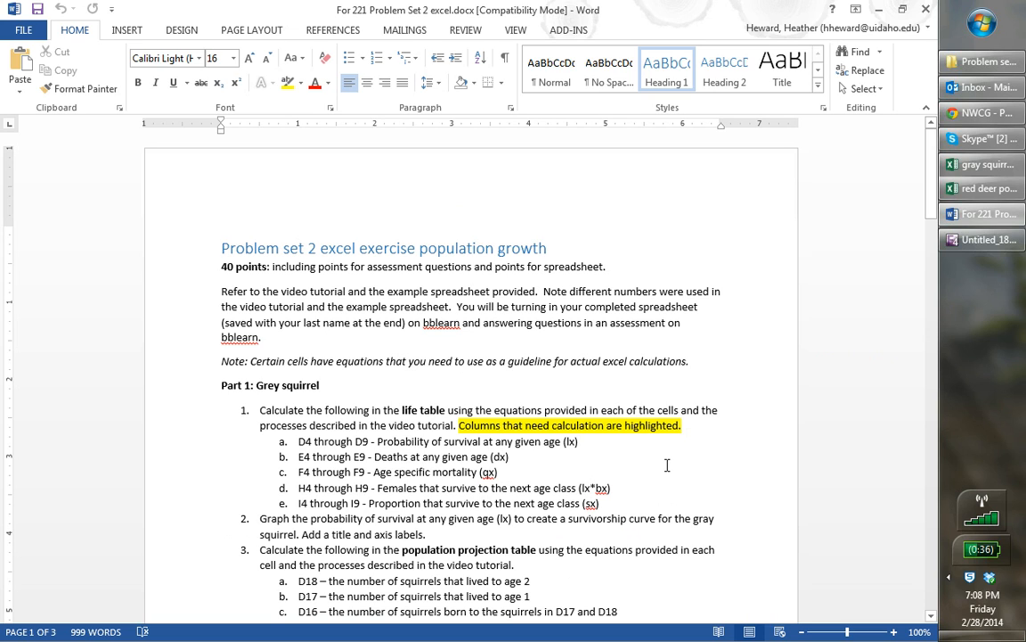
left_click(880, 15)
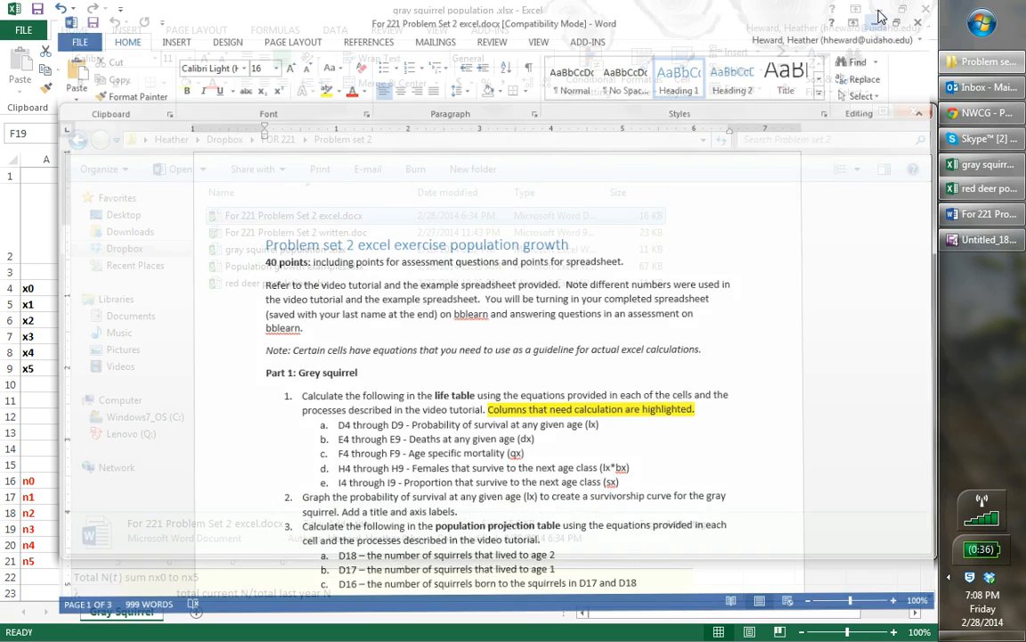
left_click(860, 112)
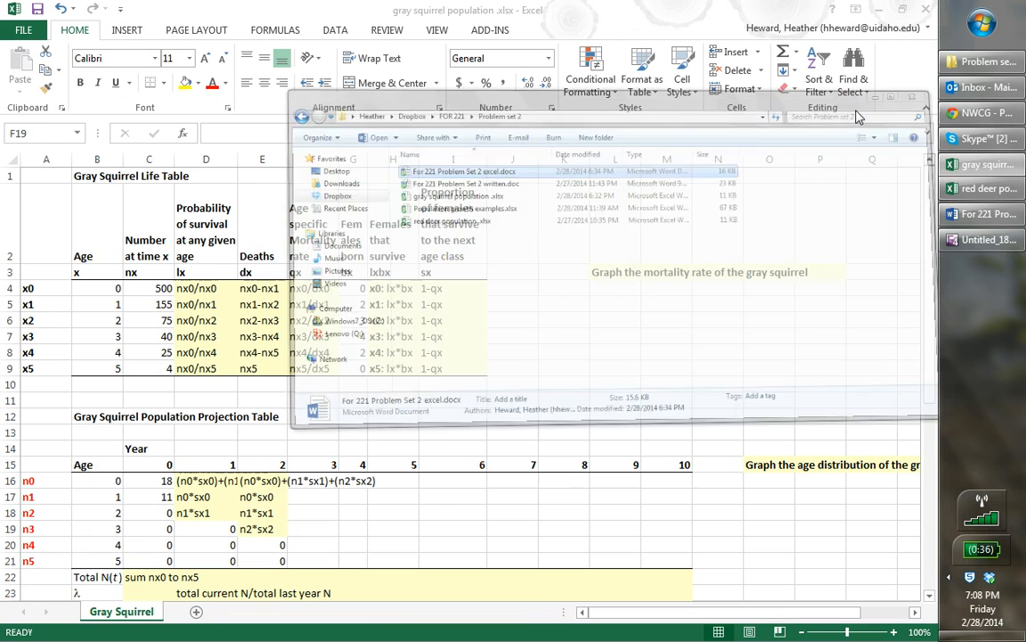
Step: Review the gray squirrel sheet's life table calculation cells, graph prompts, and population projection area through year 10
left_click_drag(200, 289, 300, 367)
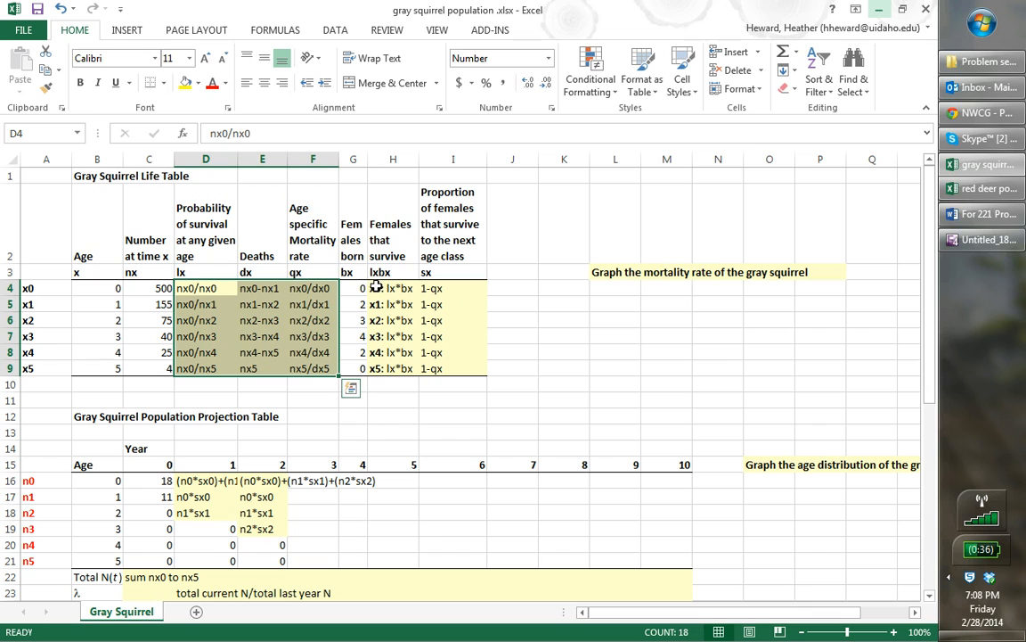
left_click_drag(379, 285, 459, 365)
left_click(599, 271)
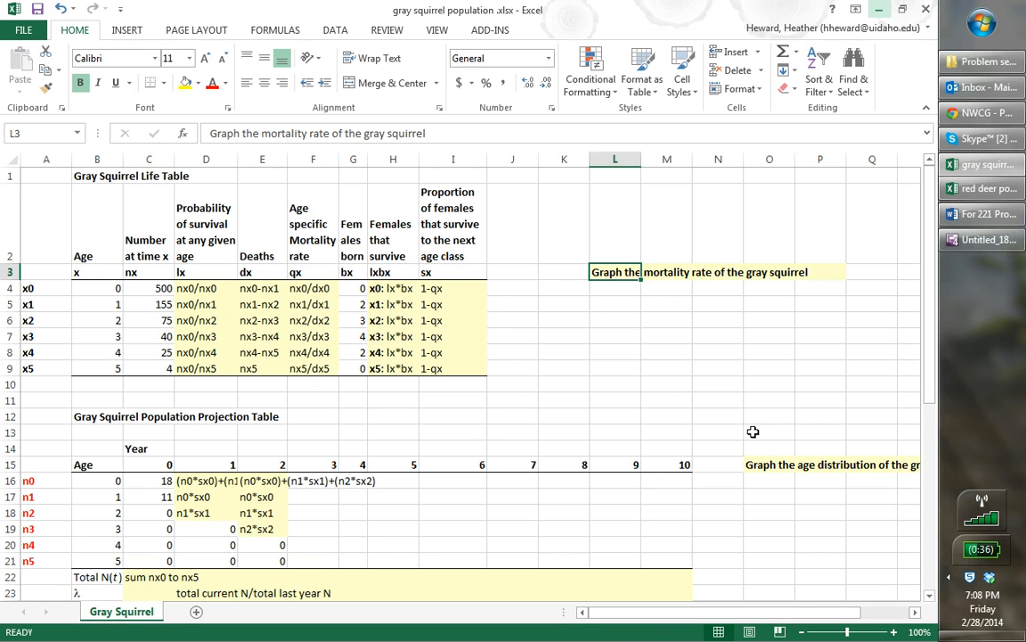
left_click(770, 467)
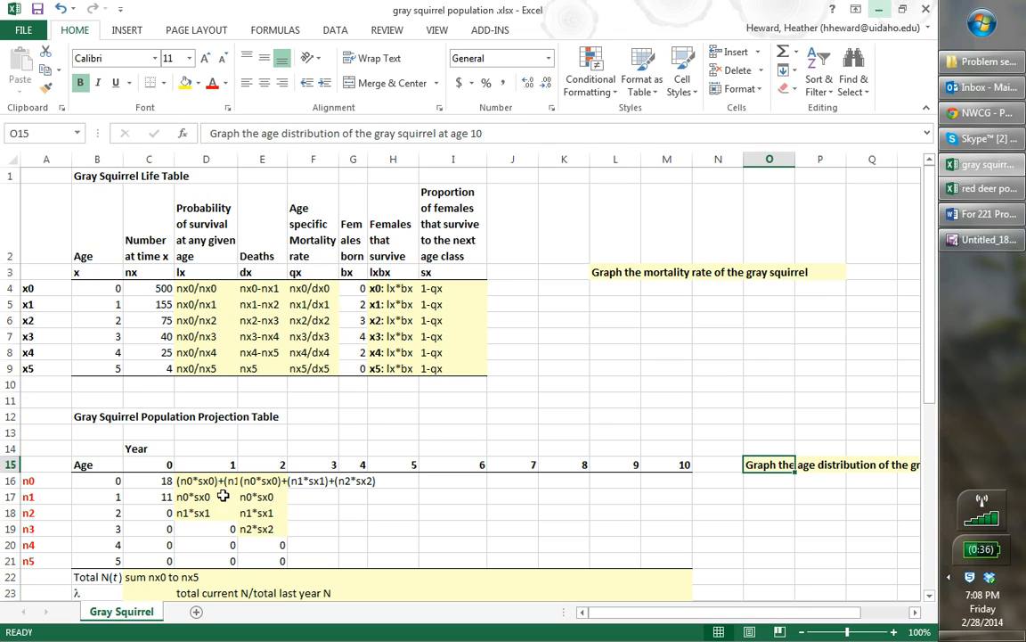
left_click_drag(189, 482, 264, 530)
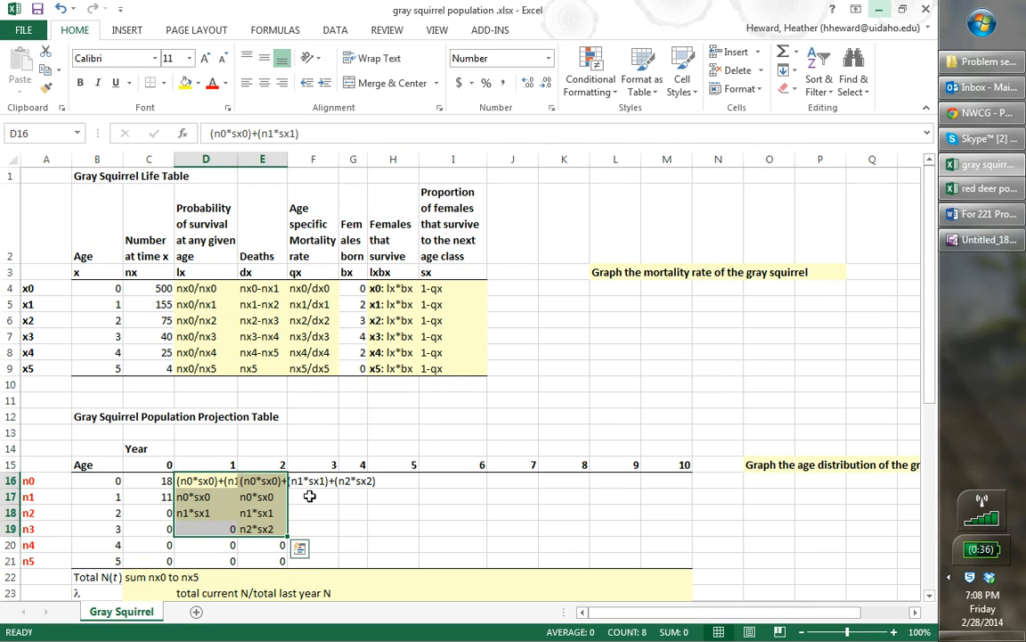
left_click(311, 485)
left_click_drag(466, 560, 686, 552)
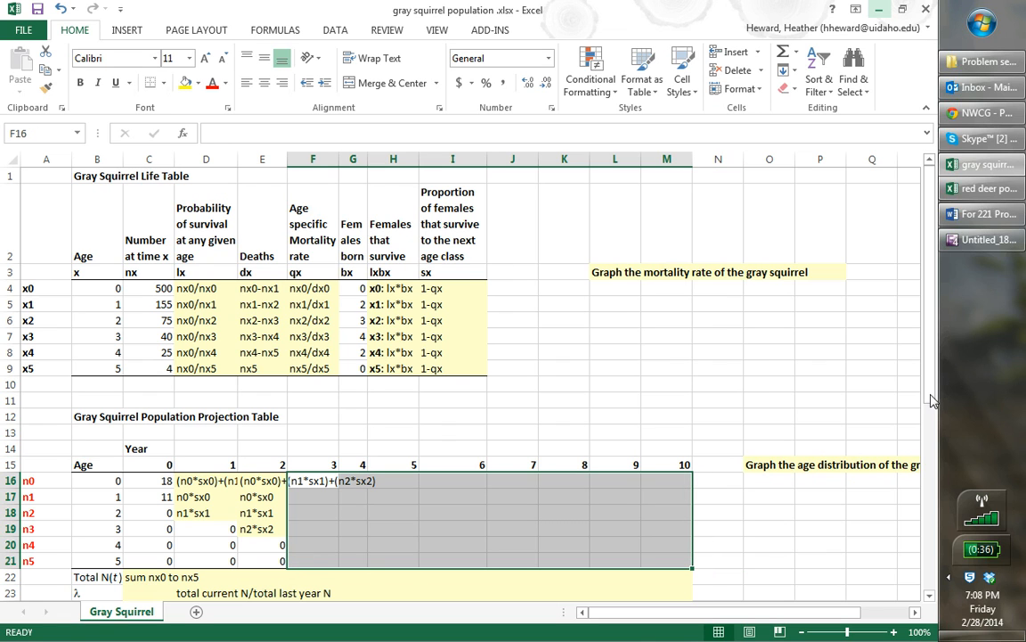
left_click_drag(931, 399, 930, 436)
Step: Examine the empty life table columns in the red deer workbook and return to the gray squirrel life table
left_click(979, 190)
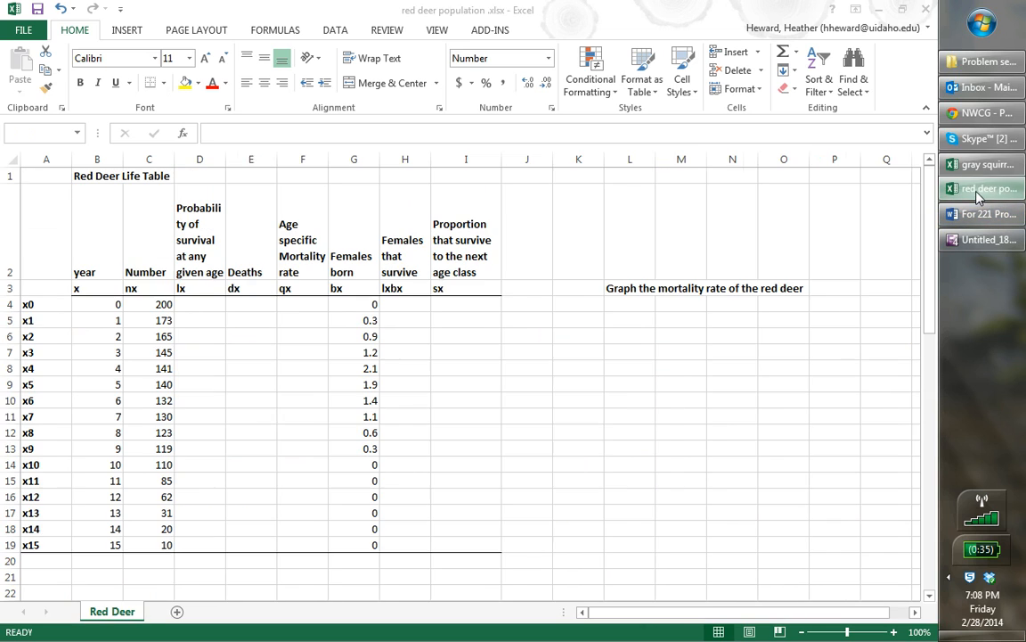
left_click(210, 319)
left_click(256, 326)
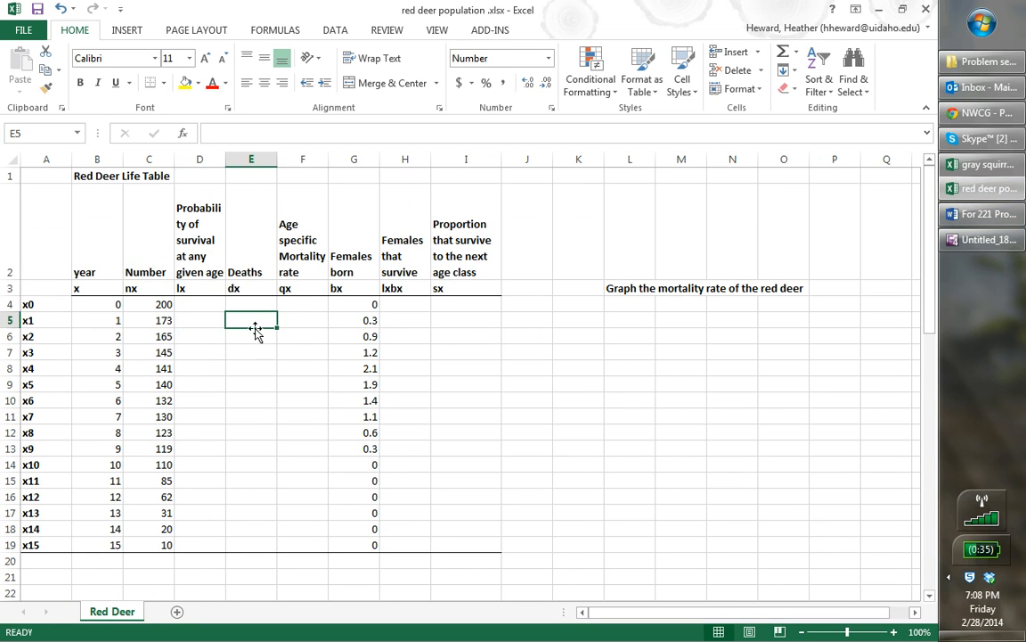
left_click(259, 335)
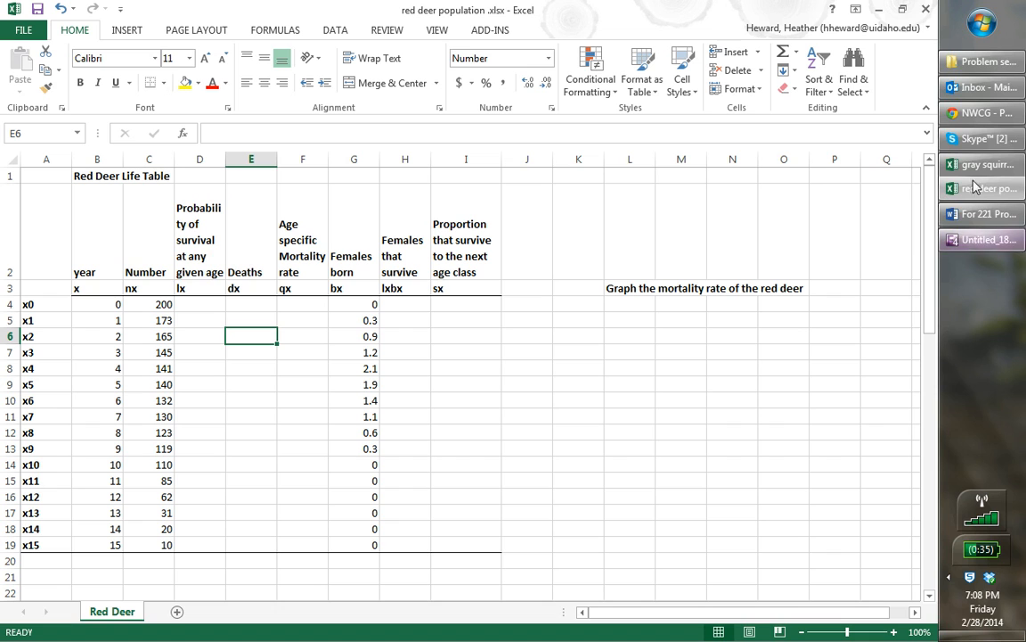
mouse_move(967, 169)
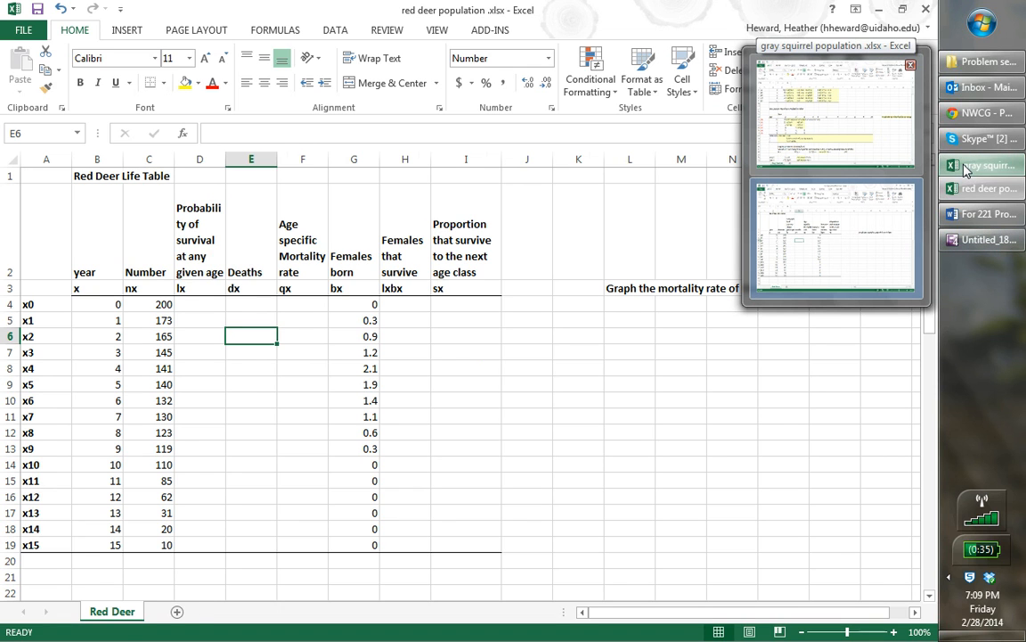
left_click(965, 167)
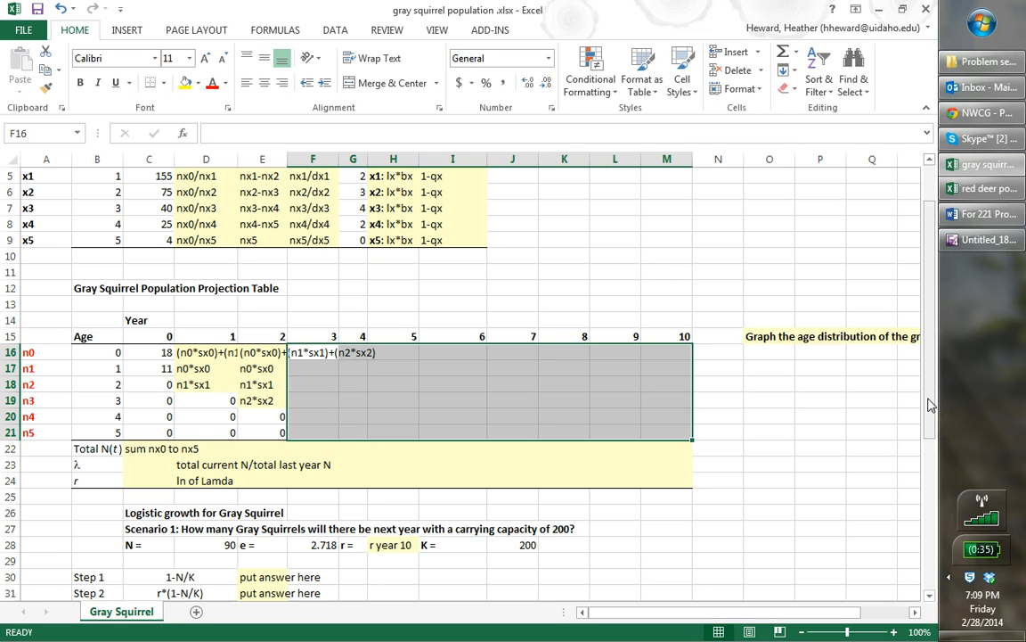
scroll(925, 401, "up", 2)
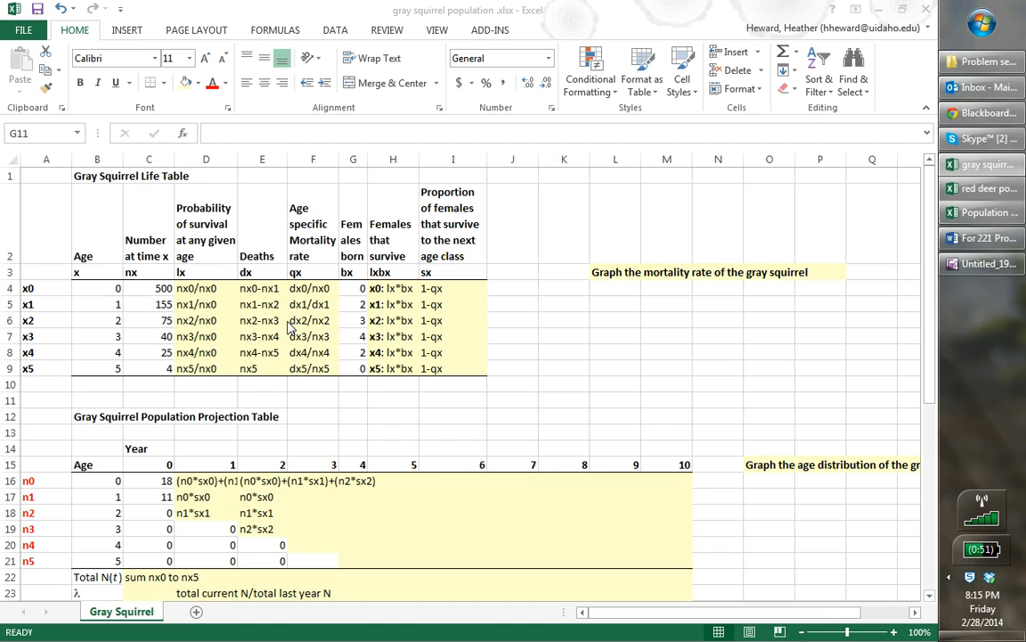
Step: Calculate the gray squirrel survival probability (lx) with =C4/$C$4 in D4 and fill the formula down through D9
left_click(201, 287)
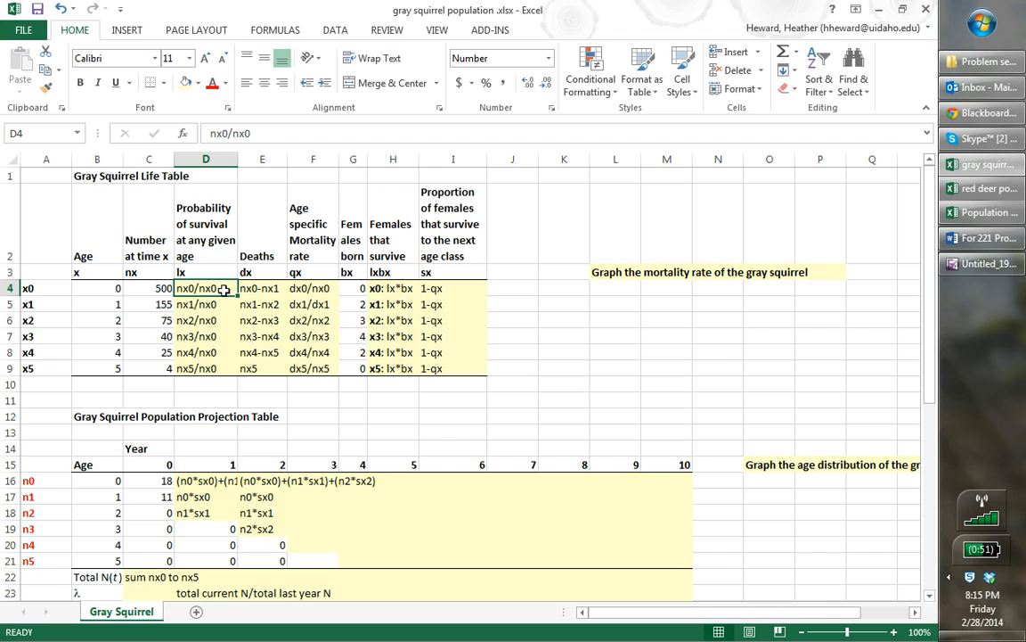
type("=")
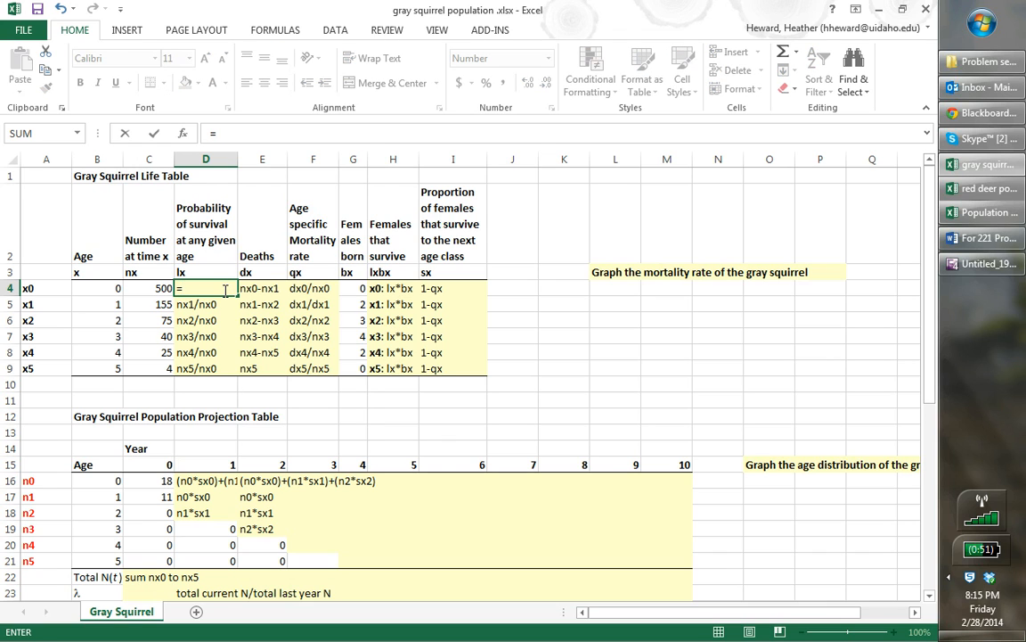
left_click(151, 289)
type("/")
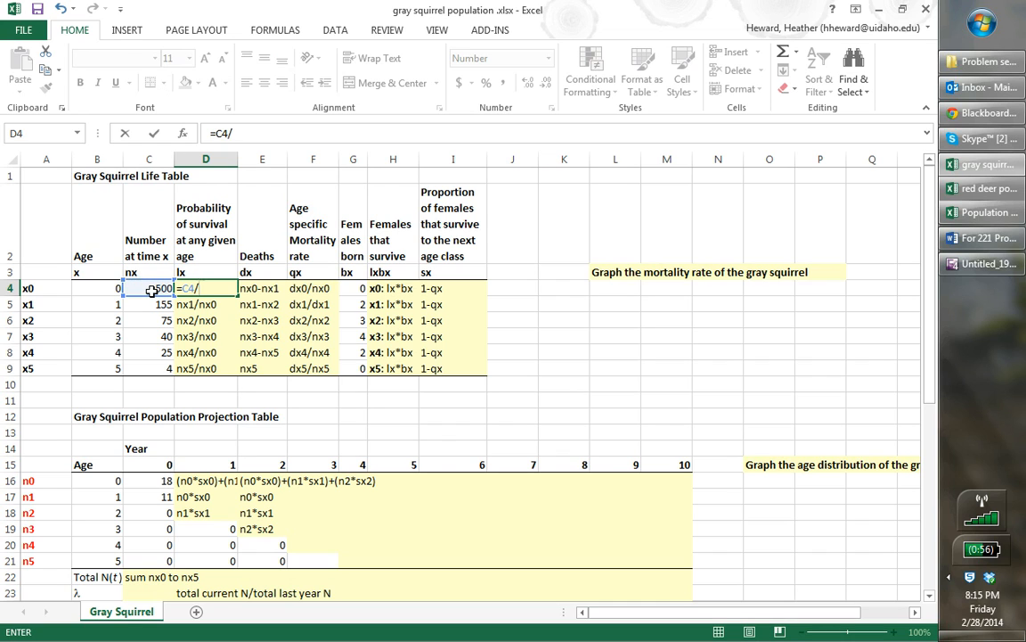
left_click(151, 289)
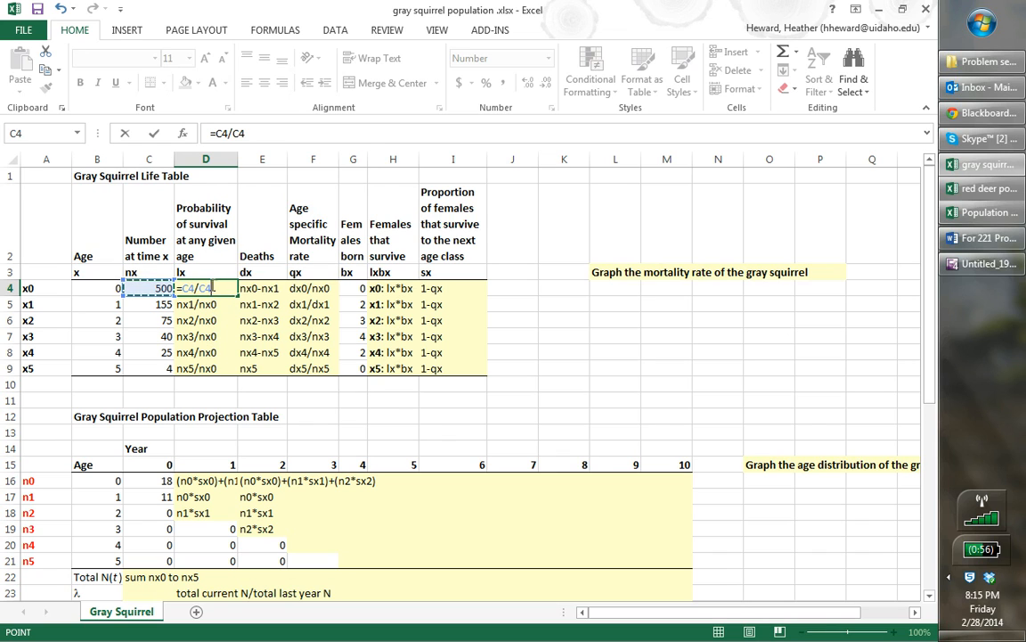
left_click(204, 288)
type("$")
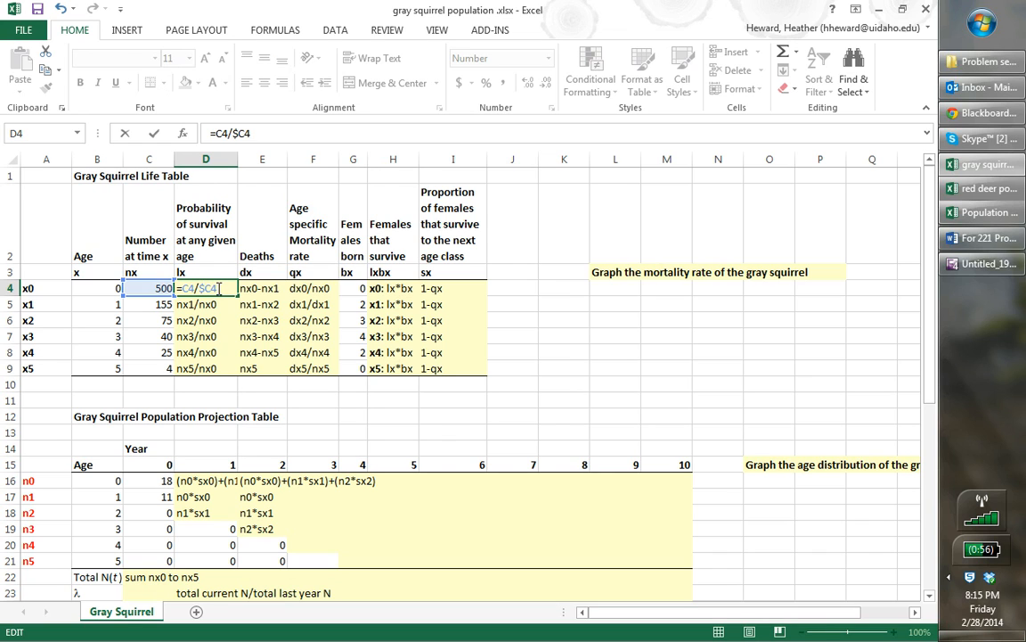
key("Left")
type("$")
key("Return")
left_click(229, 293)
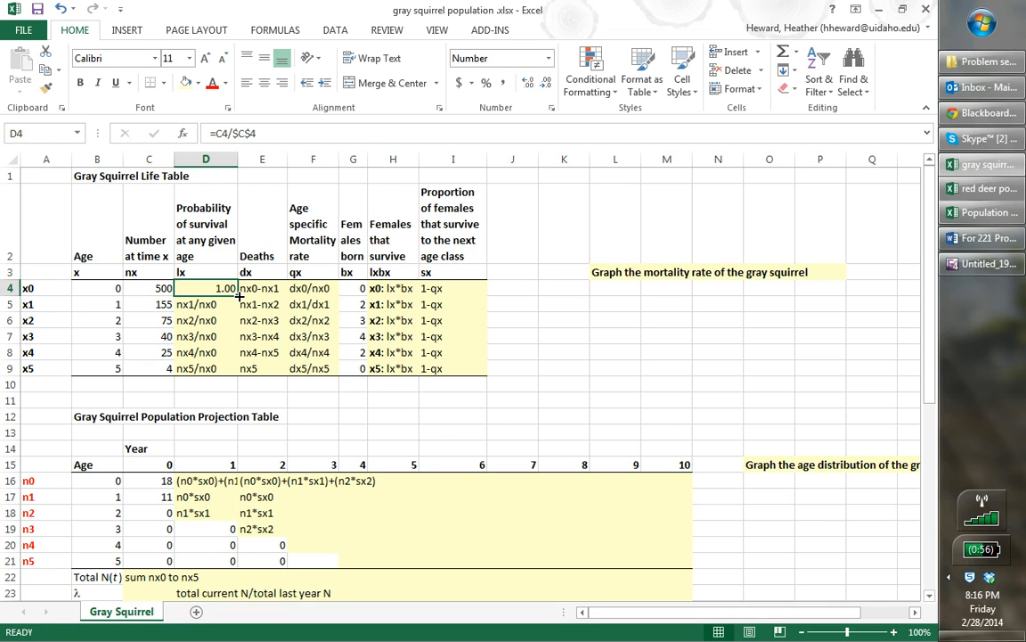
left_click_drag(238, 288, 237, 373)
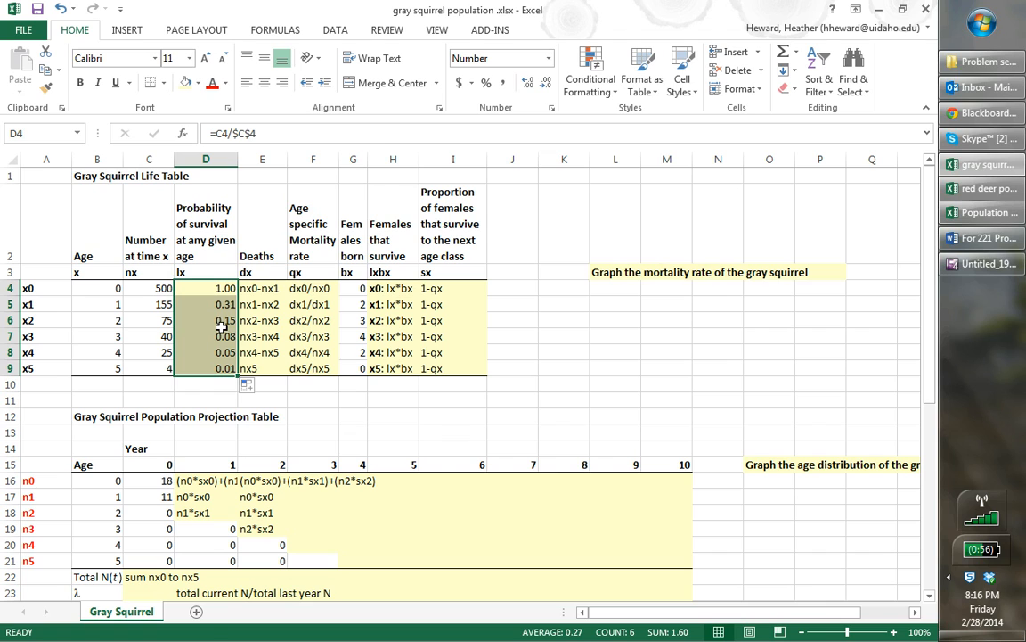
Step: Check the copied survival formulas in D5 through D9 one by one, inspecting the cells each one references
key("Return")
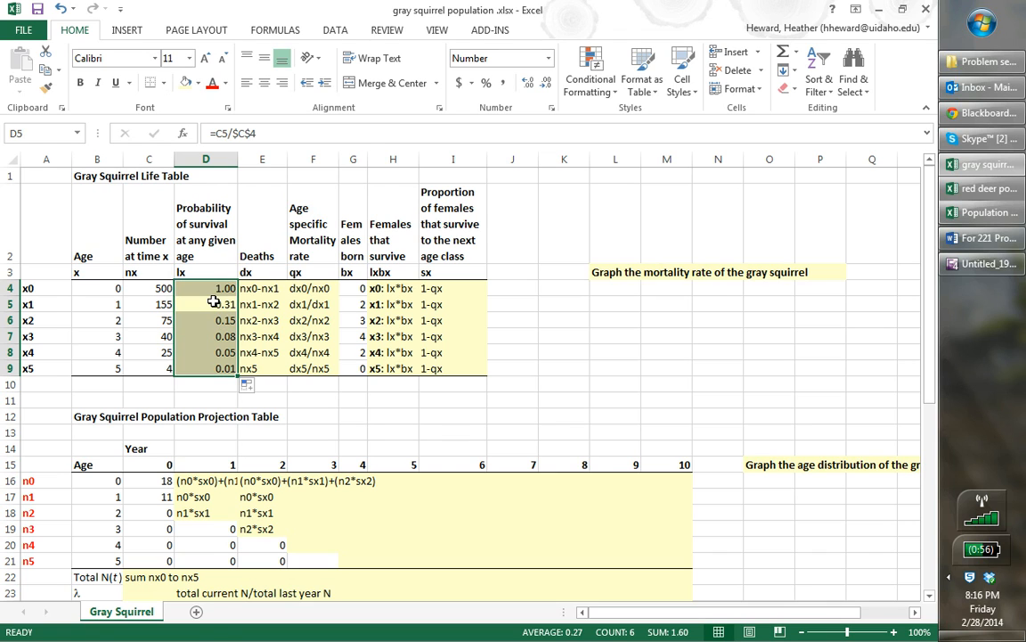
double_click(214, 304)
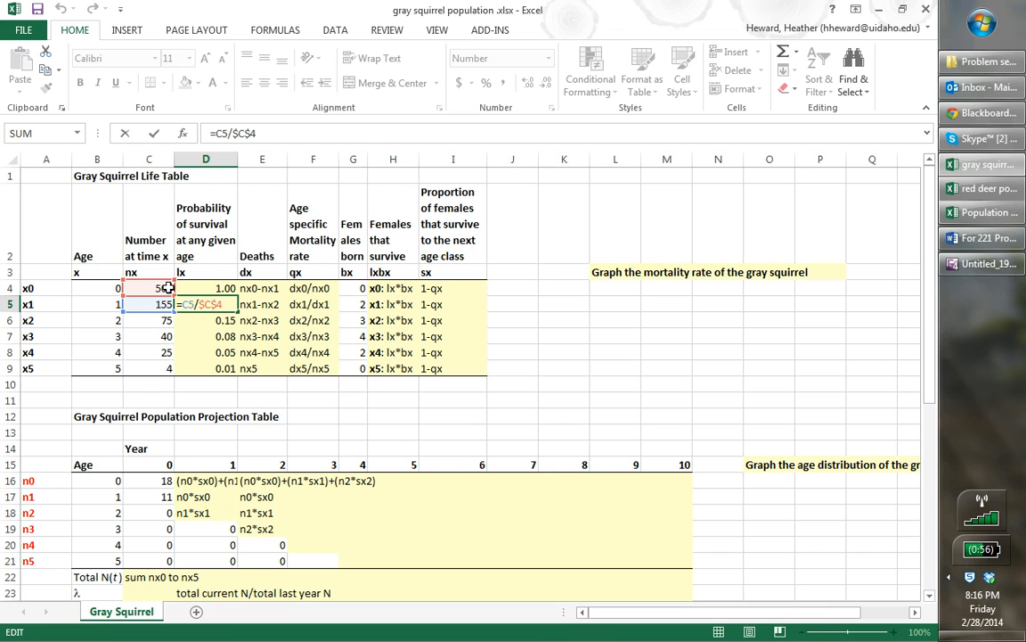
key("Return")
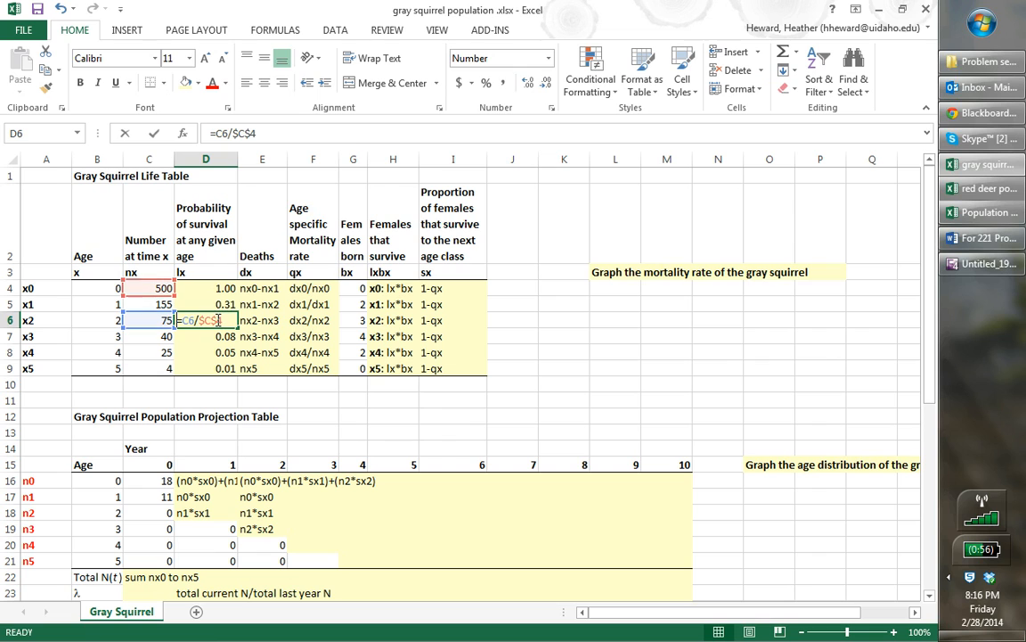
double_click(217, 321)
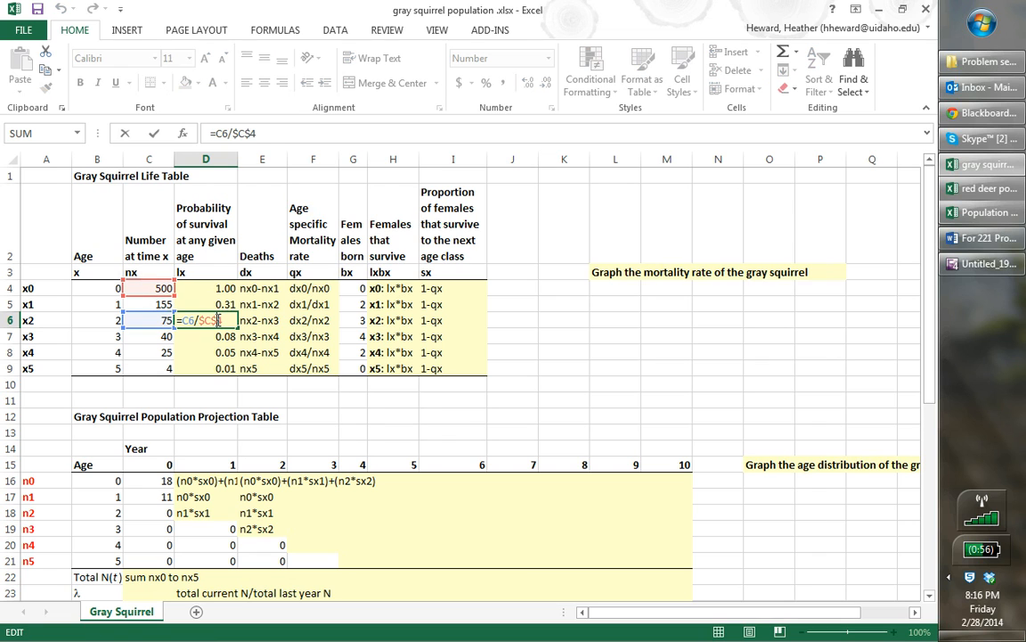
key("Return")
double_click(217, 336)
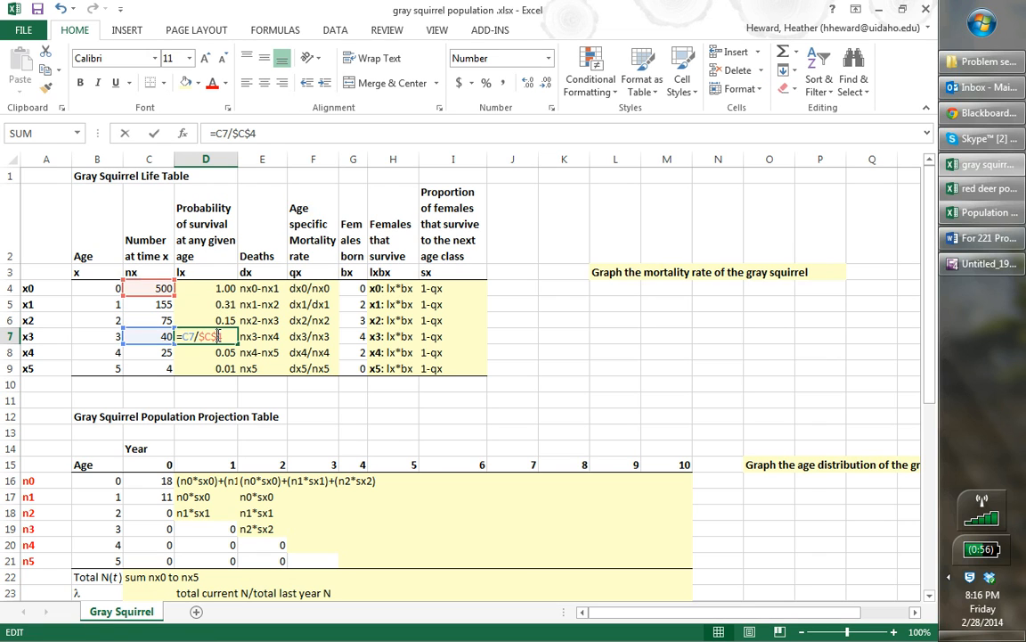
key("Return")
double_click(229, 351)
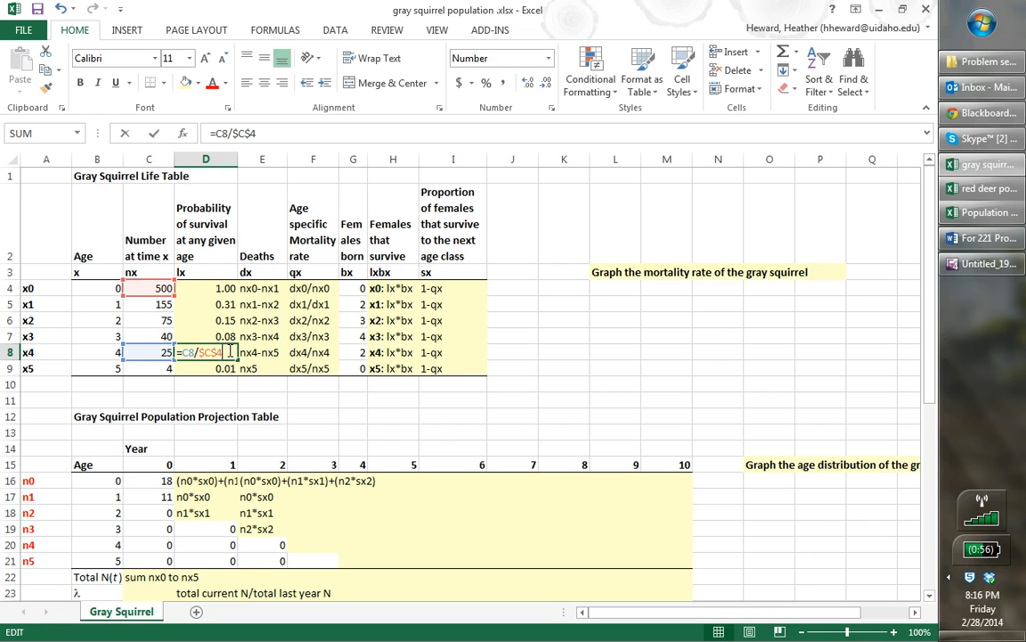
key("Return")
double_click(228, 368)
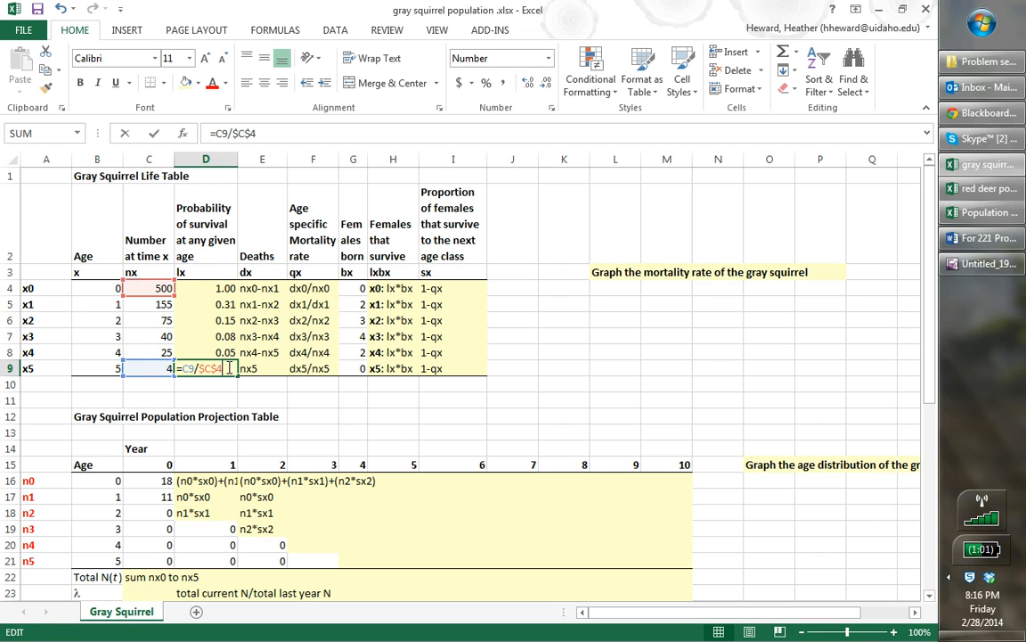
key("Return")
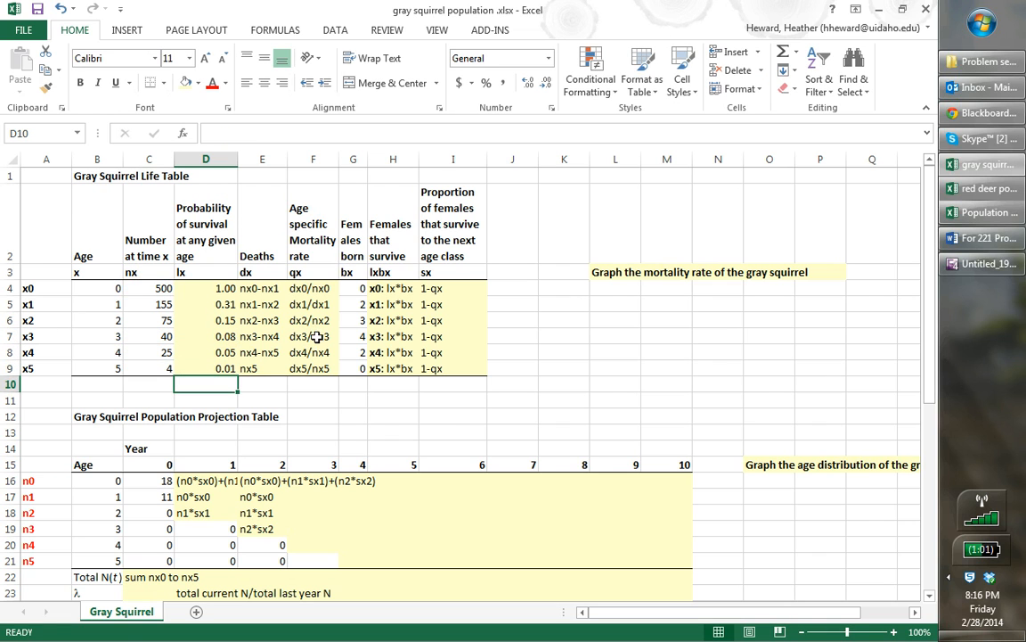
Step: Calculate deaths (dx) with =C4-C5 in E4, fill the formula down through E9, and check the cells referenced by E5
left_click(260, 289)
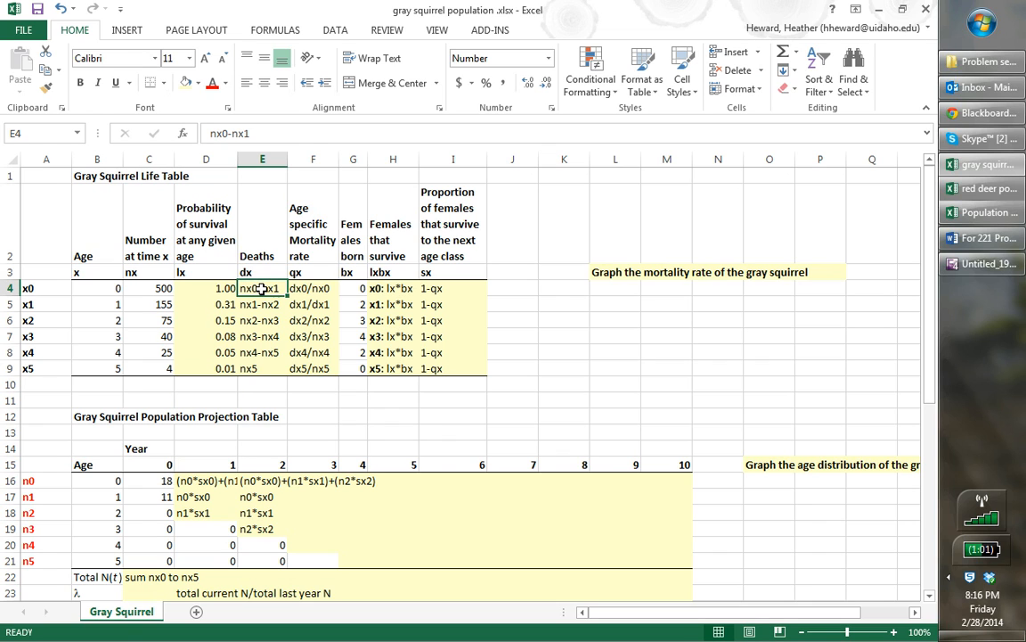
type("=")
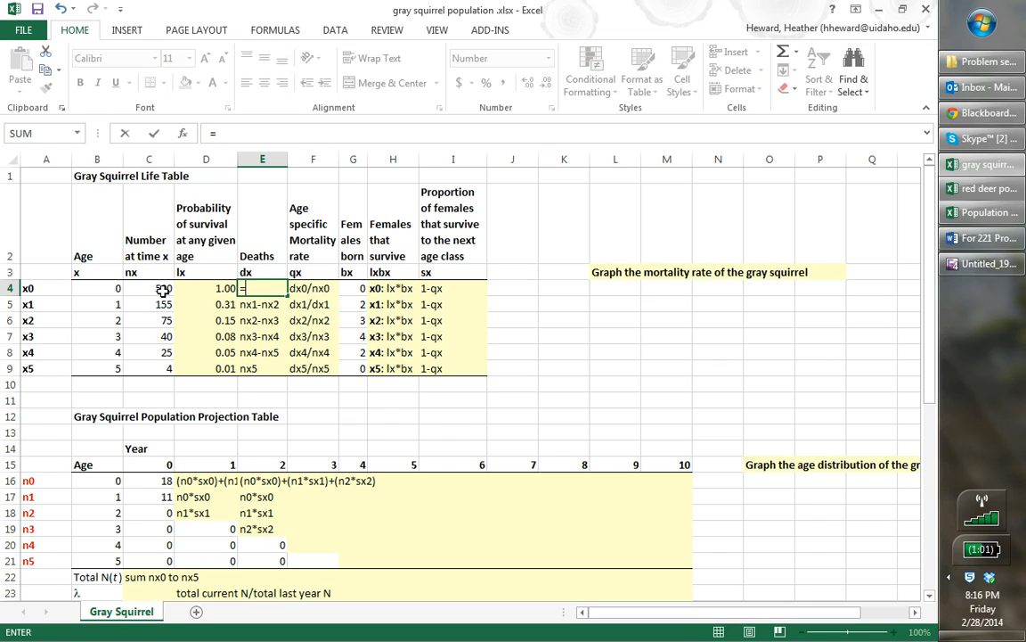
left_click(162, 288)
type("-")
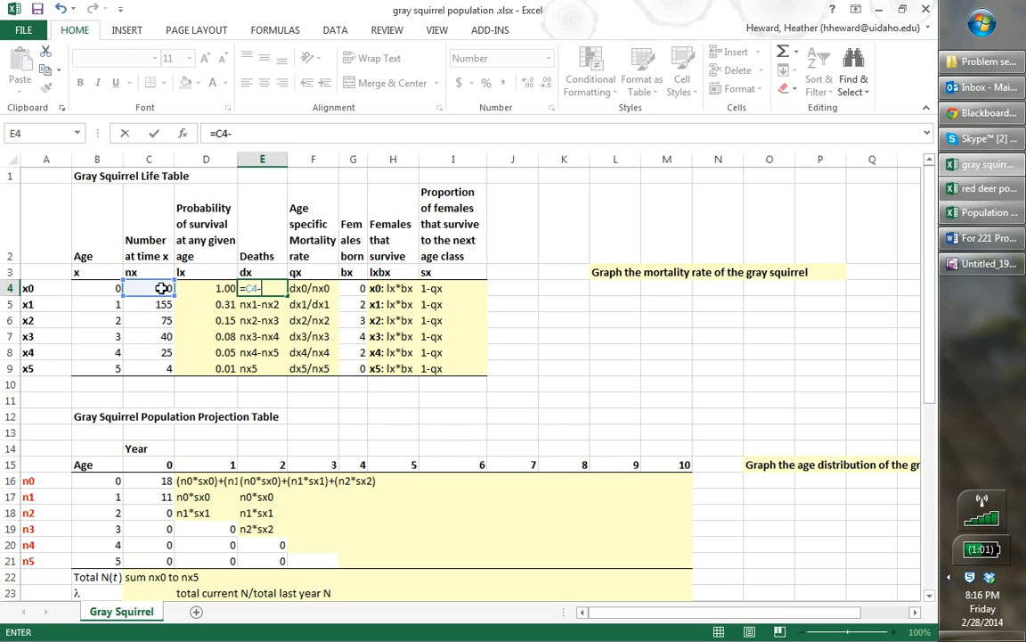
left_click(162, 304)
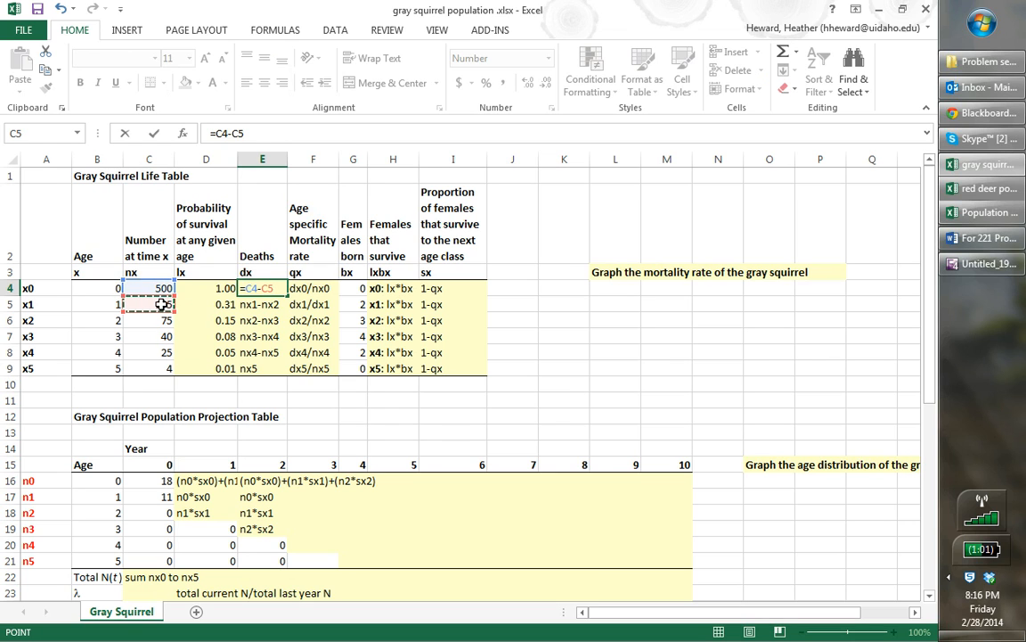
key("Return")
left_click(269, 289)
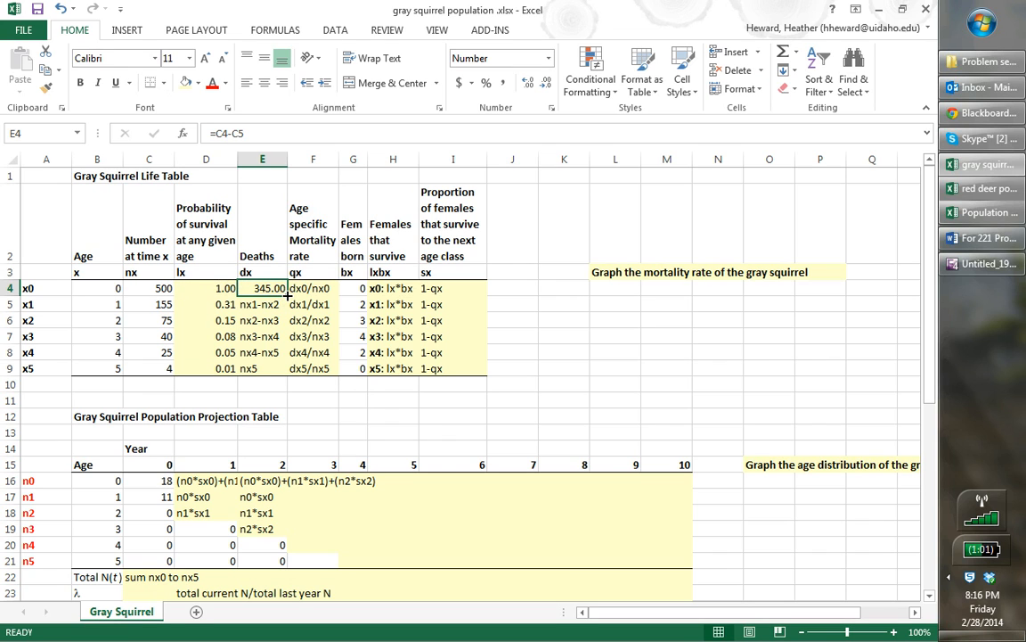
left_click_drag(287, 294, 287, 378)
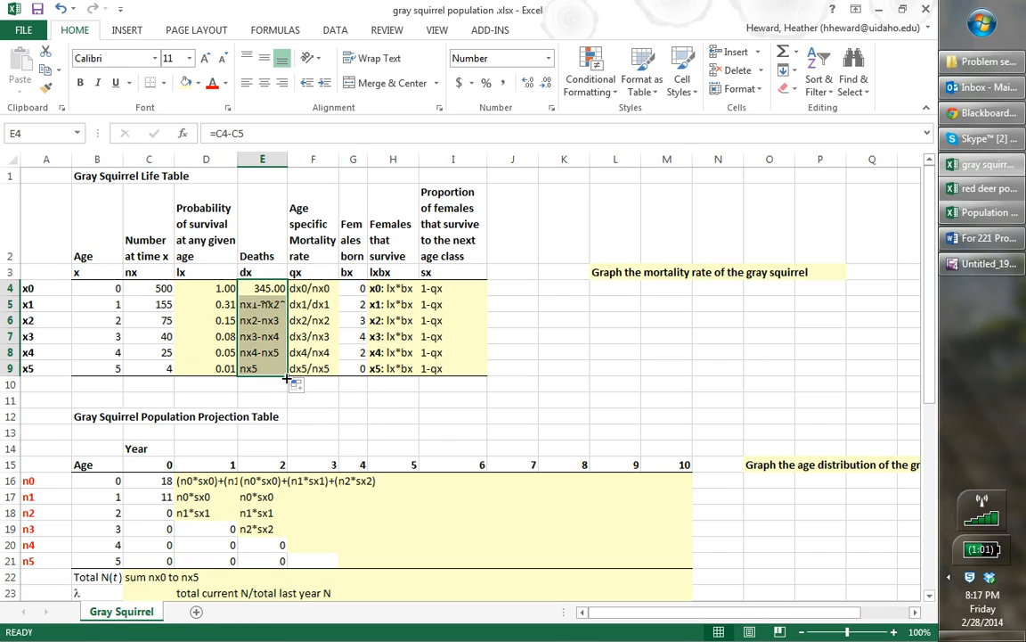
double_click(276, 304)
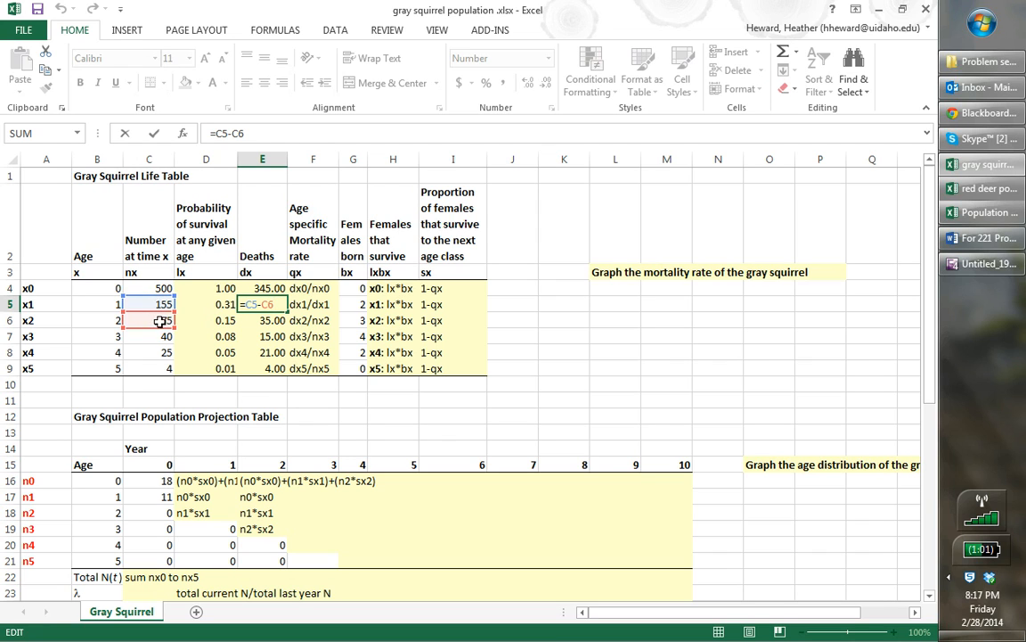
key("Return")
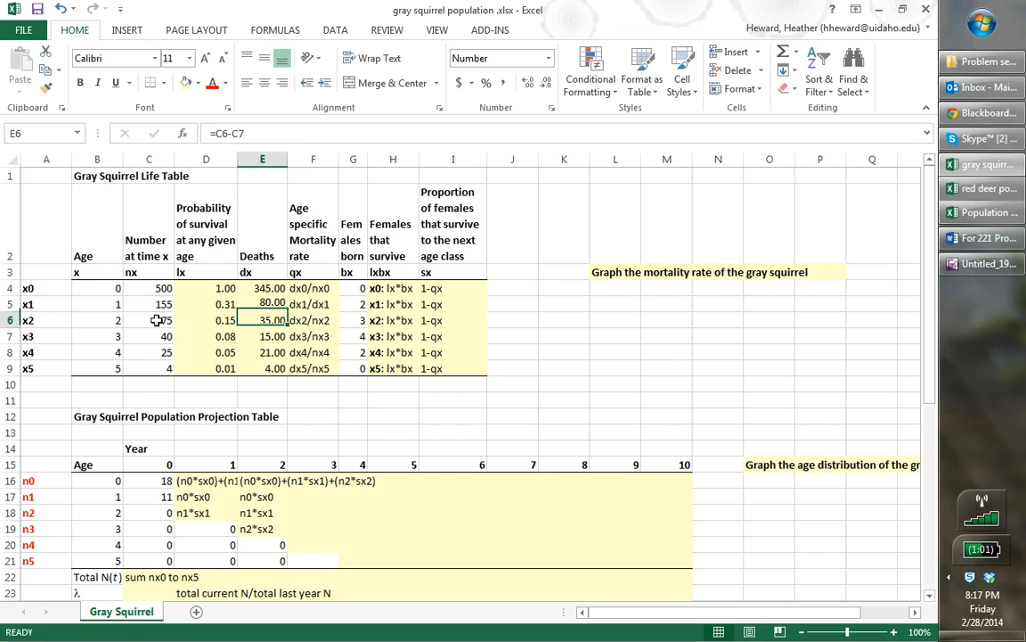
Step: Calculate the age specific mortality rate (qx) with =E4/C4 in F4 and fill the formula down through F9
left_click(316, 288)
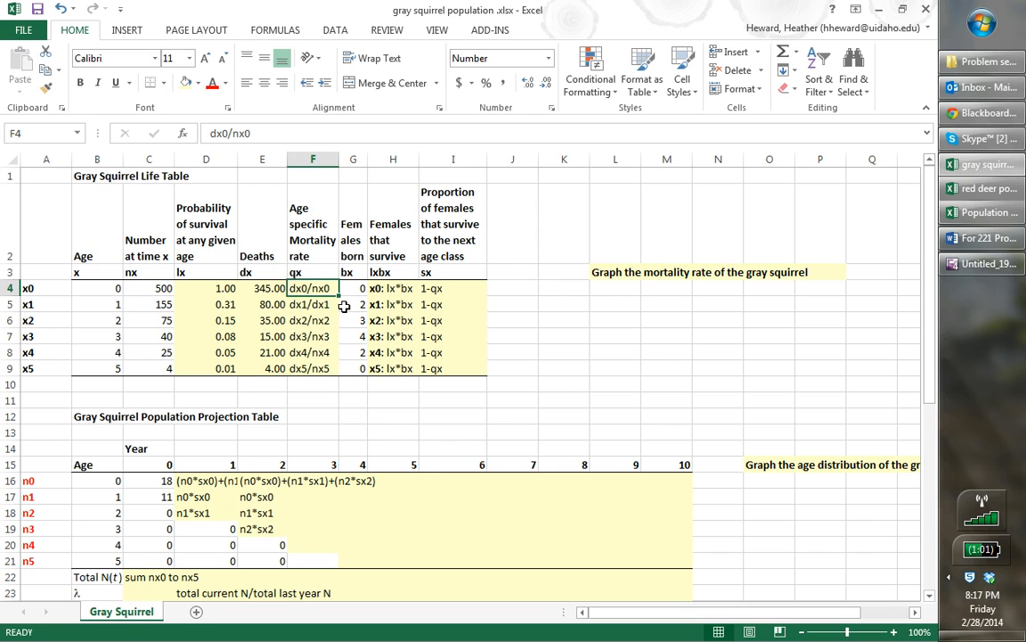
type("=")
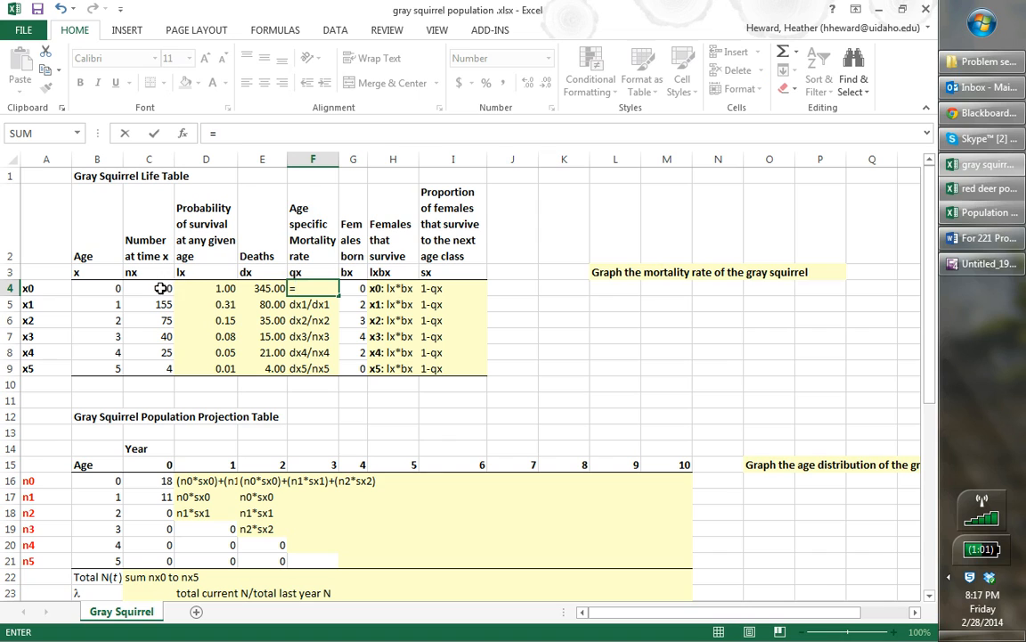
left_click(260, 288)
type("/")
left_click(162, 287)
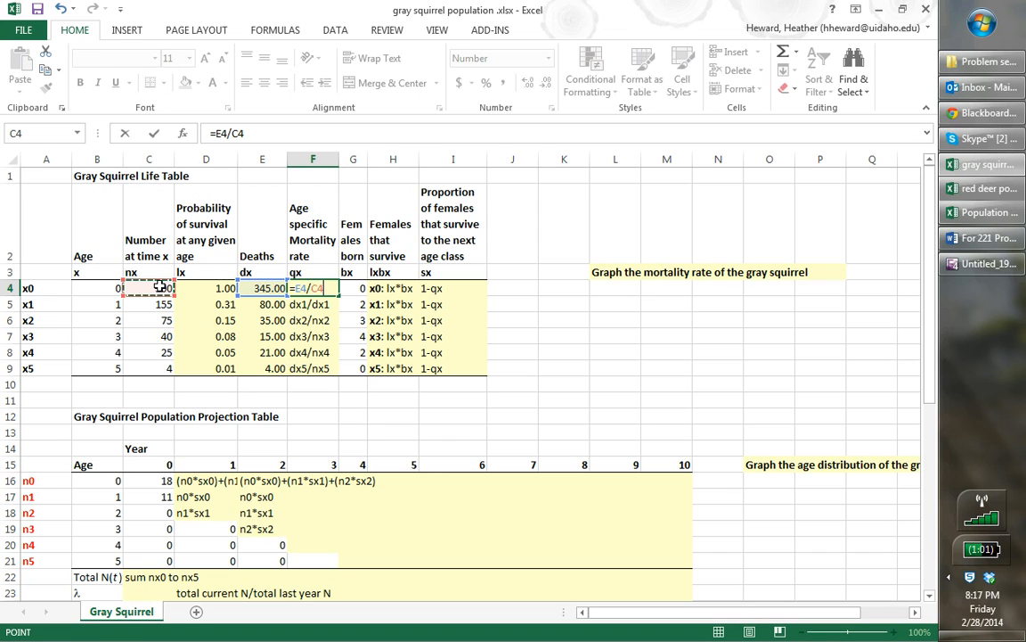
key("Return")
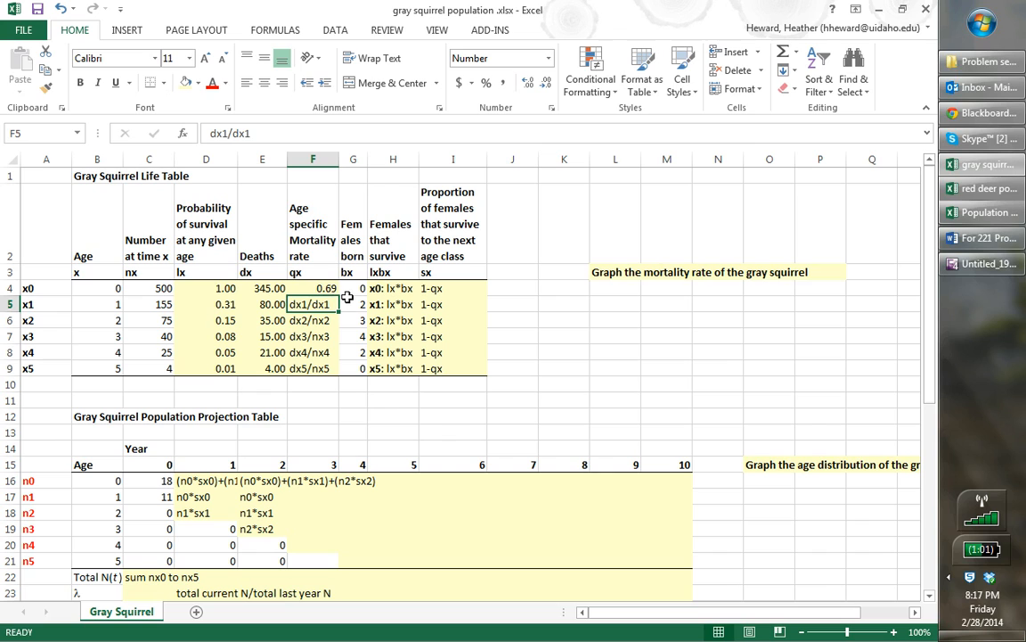
left_click(312, 286)
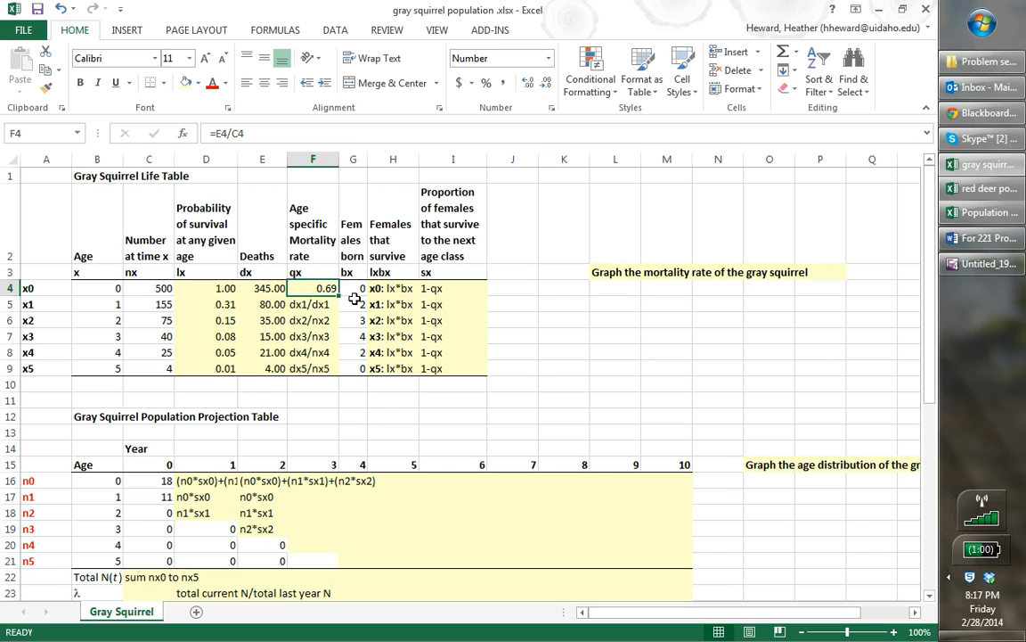
left_click_drag(339, 296, 340, 377)
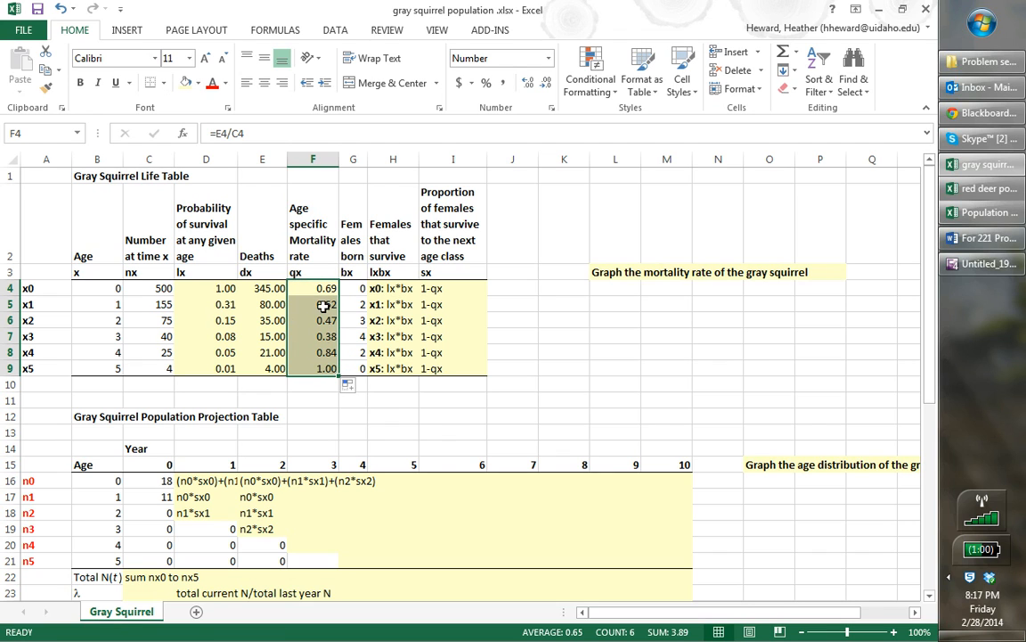
Step: Check the copied mortality rate formulas in F9 and F8, inspecting the cells each one references
left_click(326, 368)
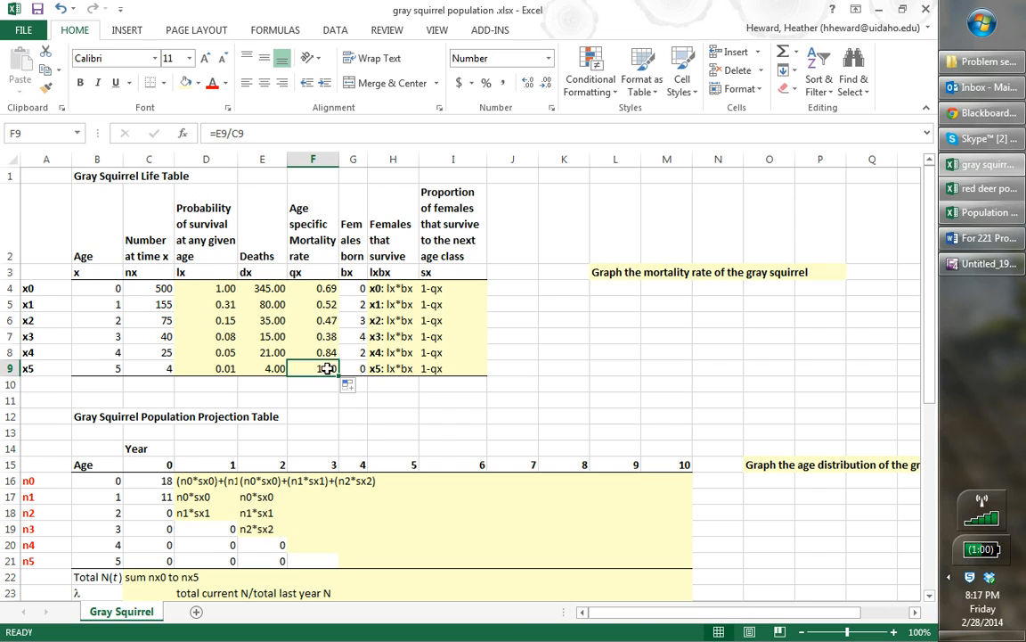
double_click(328, 368)
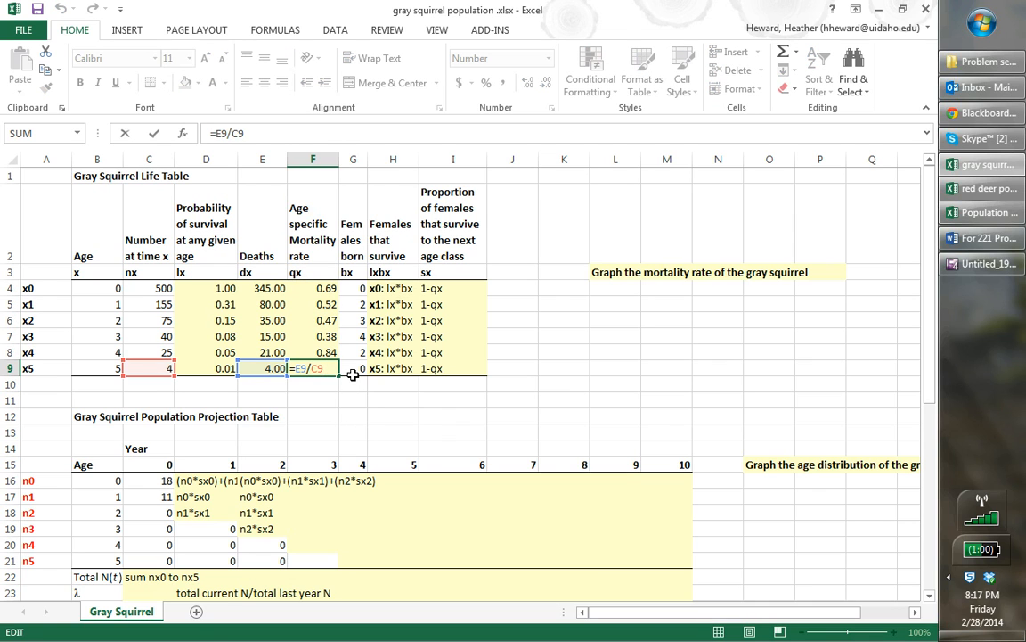
key("Return")
left_click(328, 355)
double_click(328, 355)
key("Return")
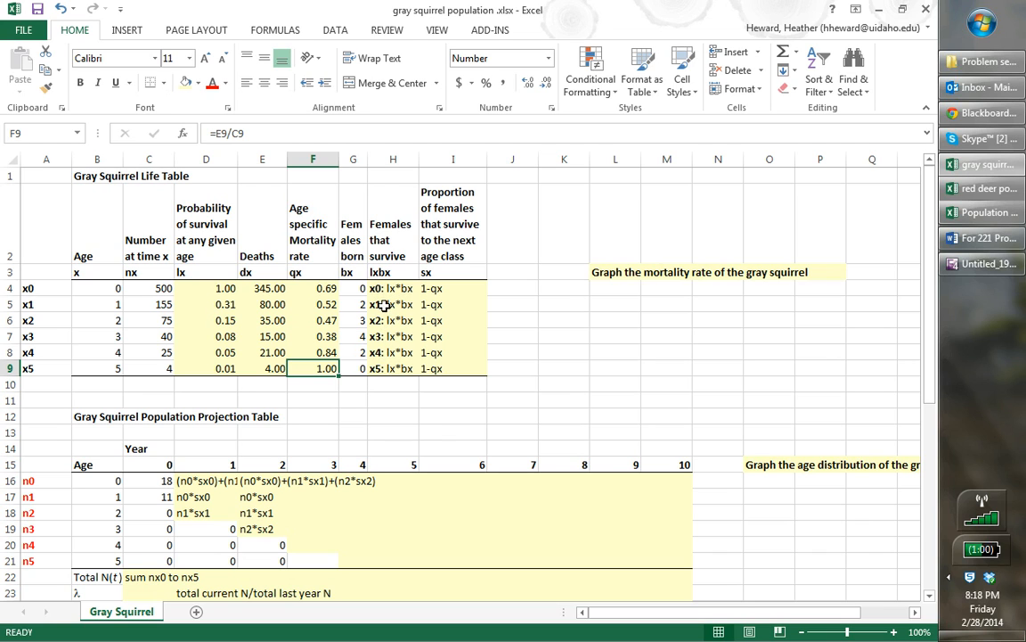
Step: Calculate the females that survive (lxbx) with =D4*G4 in H4, fill the formula down through H9, and check the cells referenced by H5
left_click(376, 290)
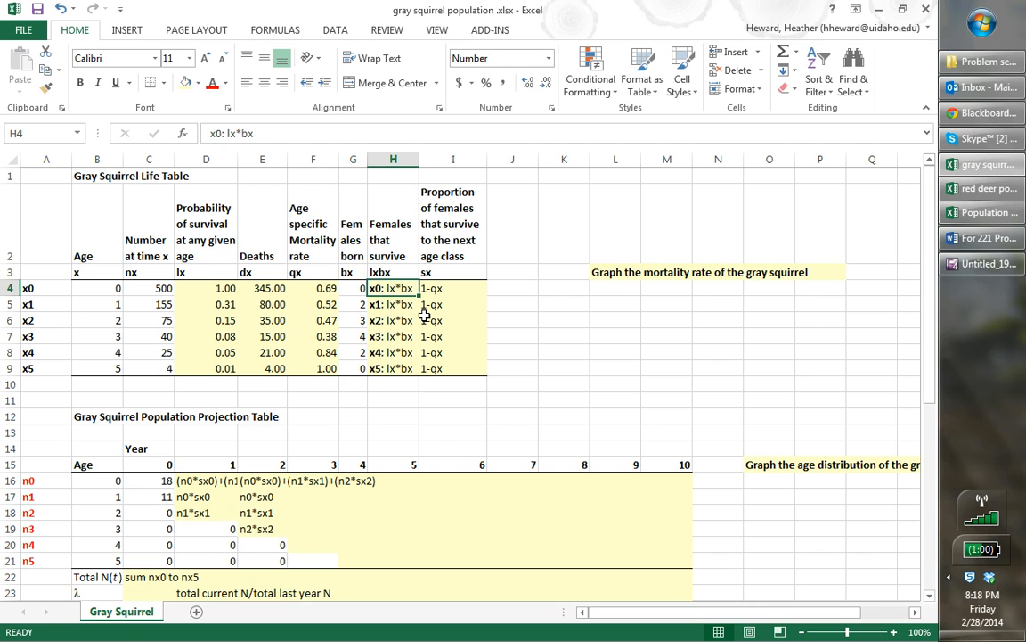
type("=")
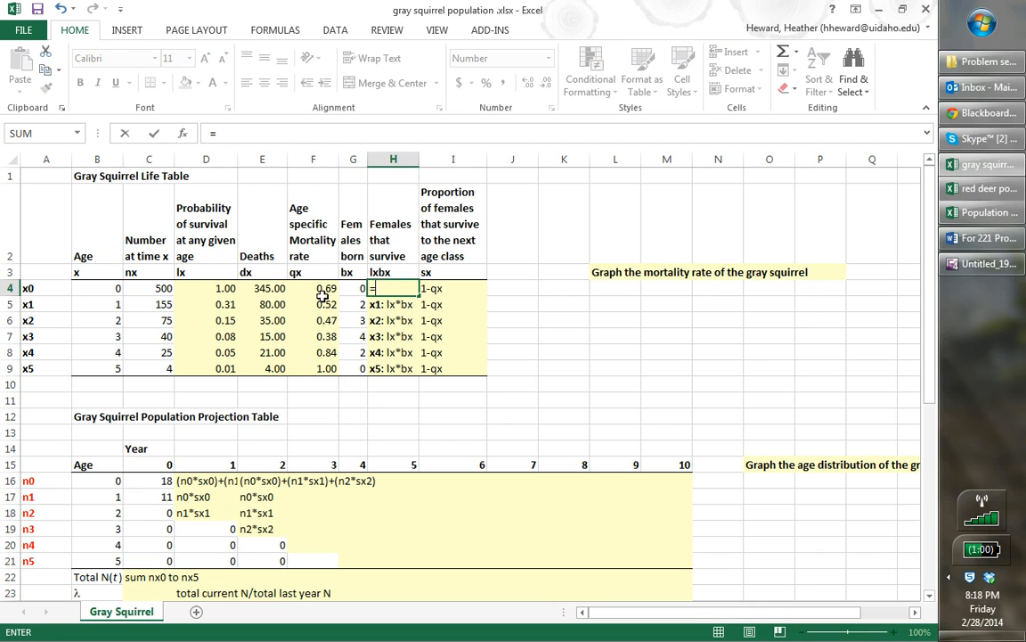
left_click(211, 287)
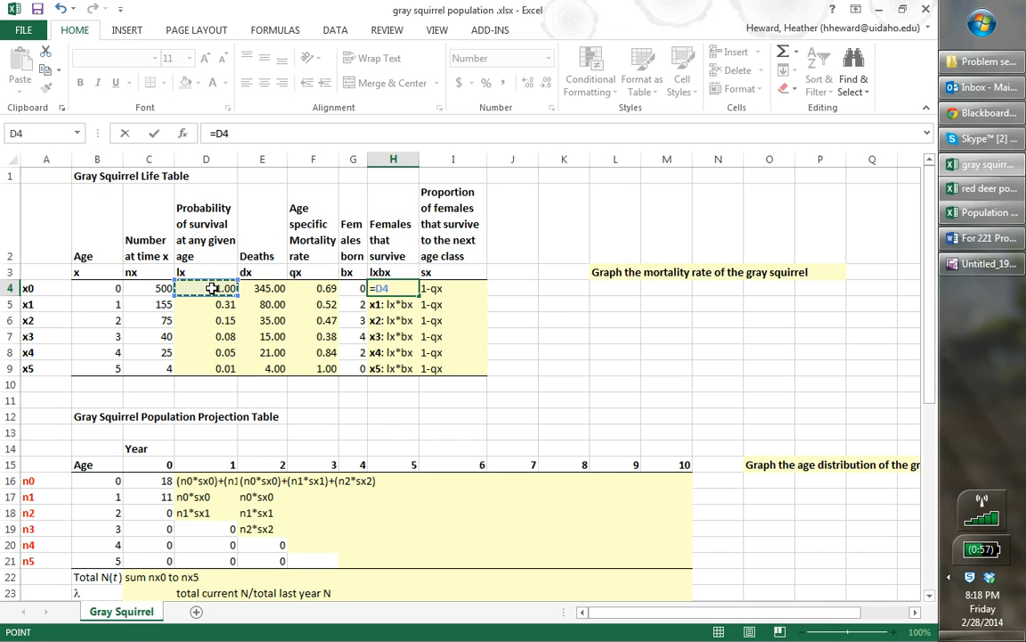
type("*")
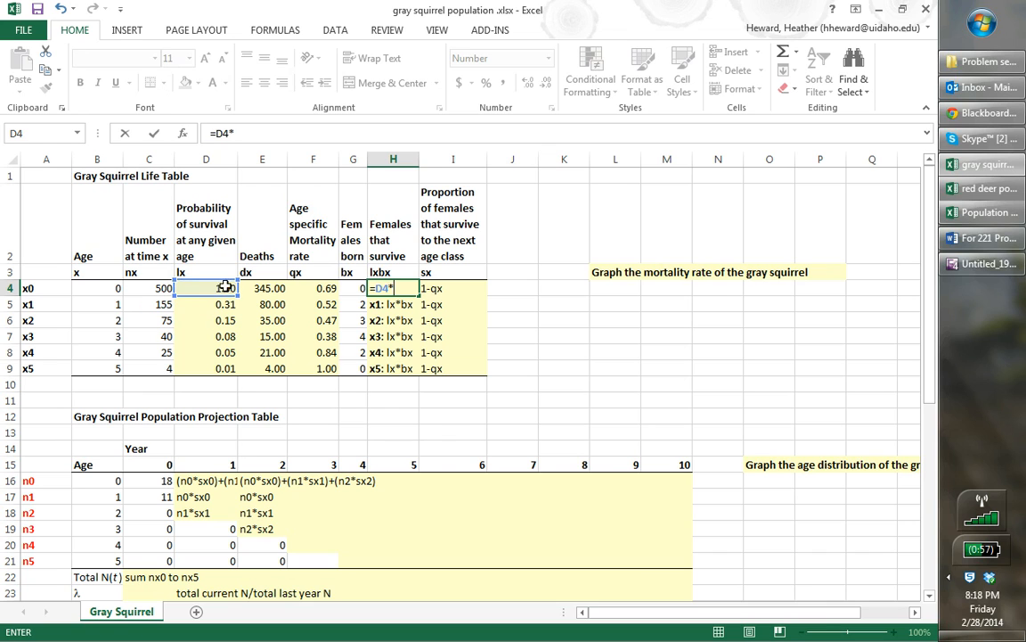
left_click(357, 288)
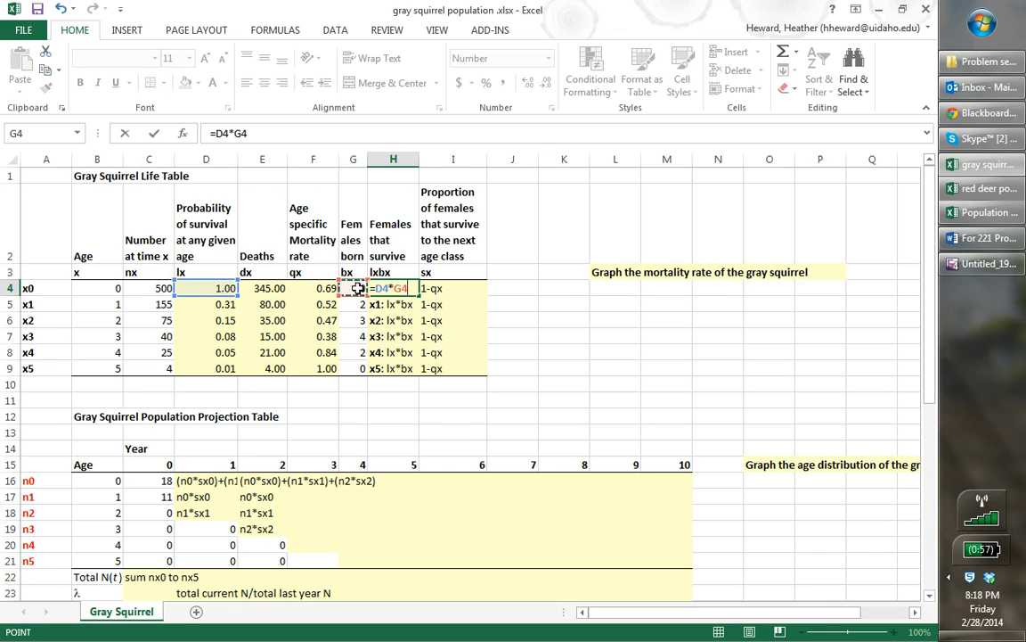
key("Return")
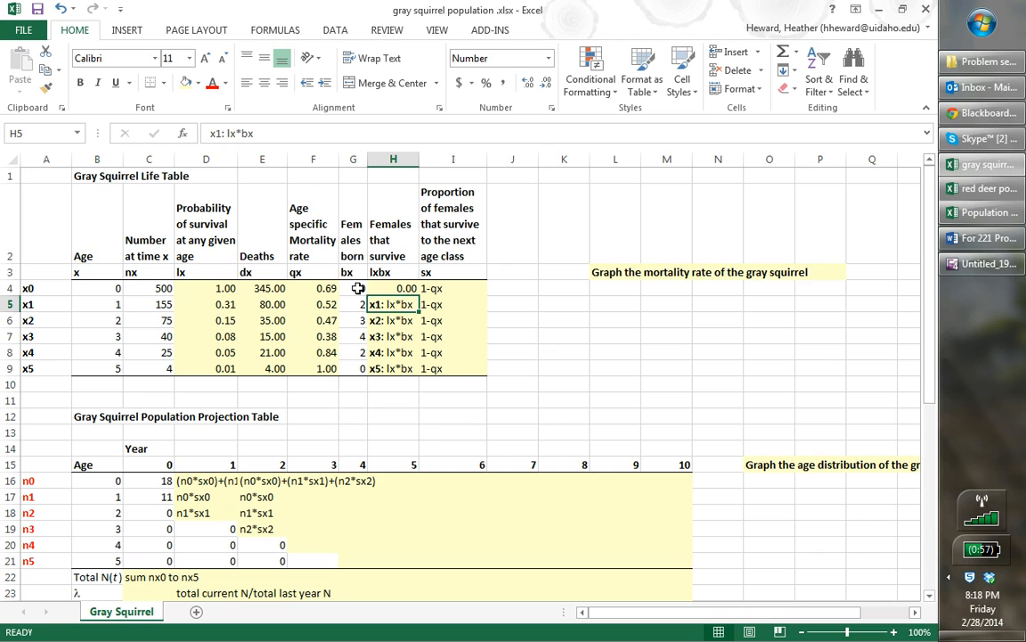
left_click(396, 289)
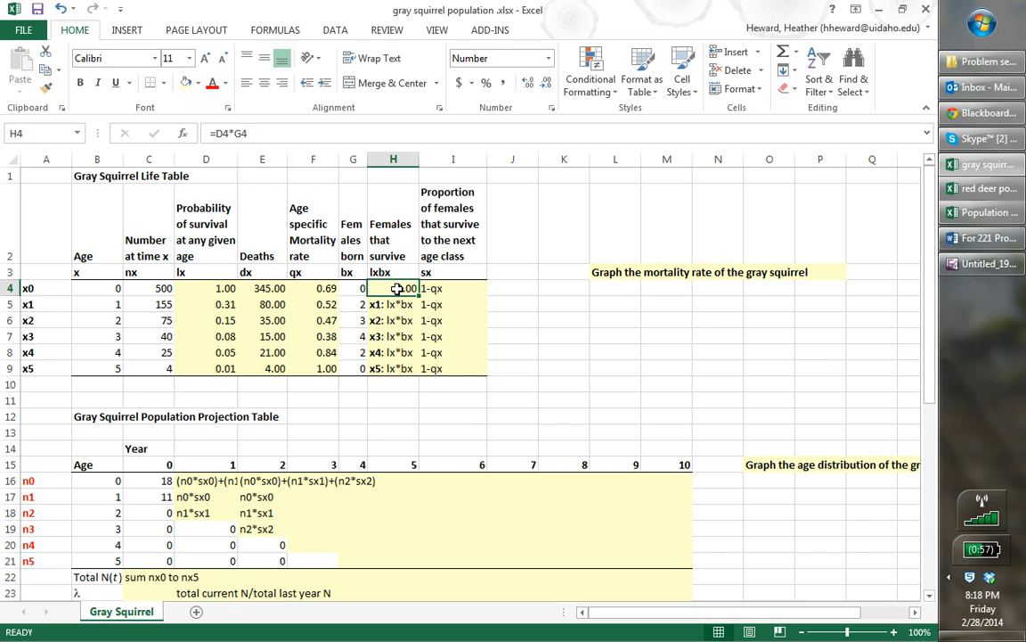
left_click_drag(419, 295, 417, 373)
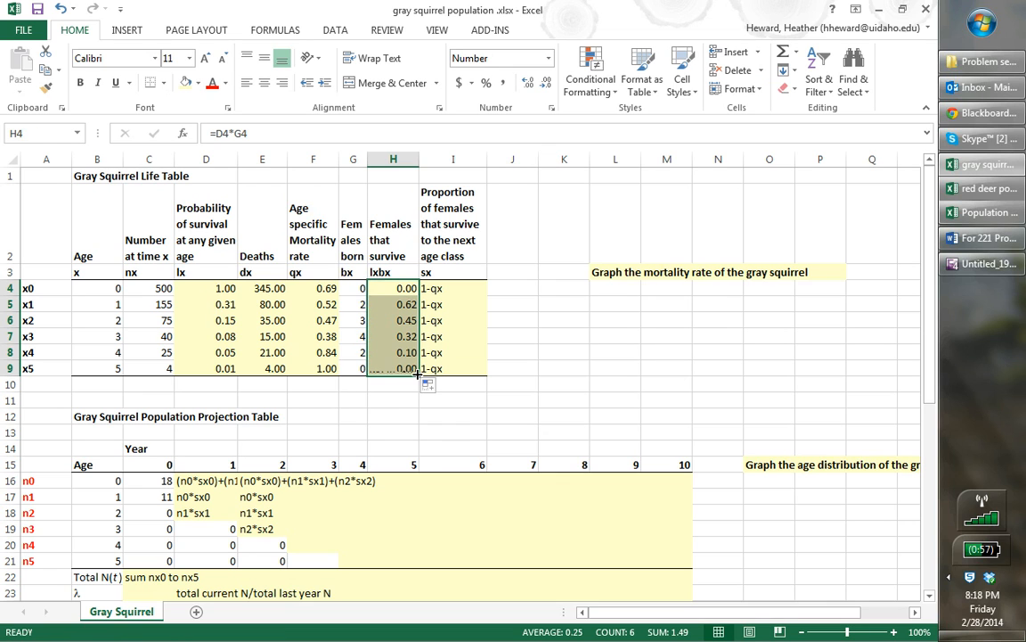
double_click(402, 304)
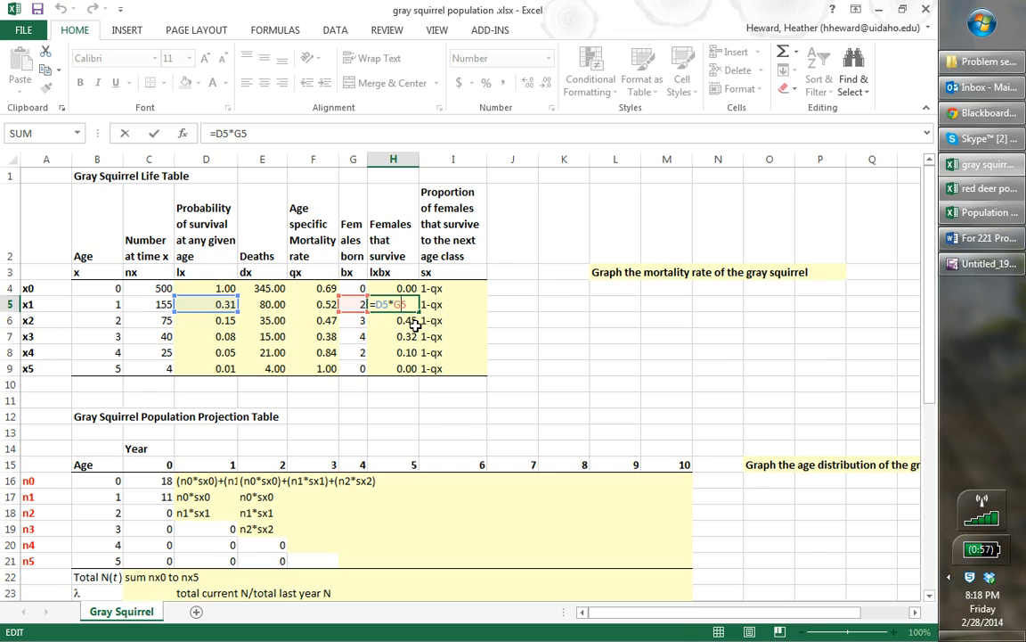
key("Return")
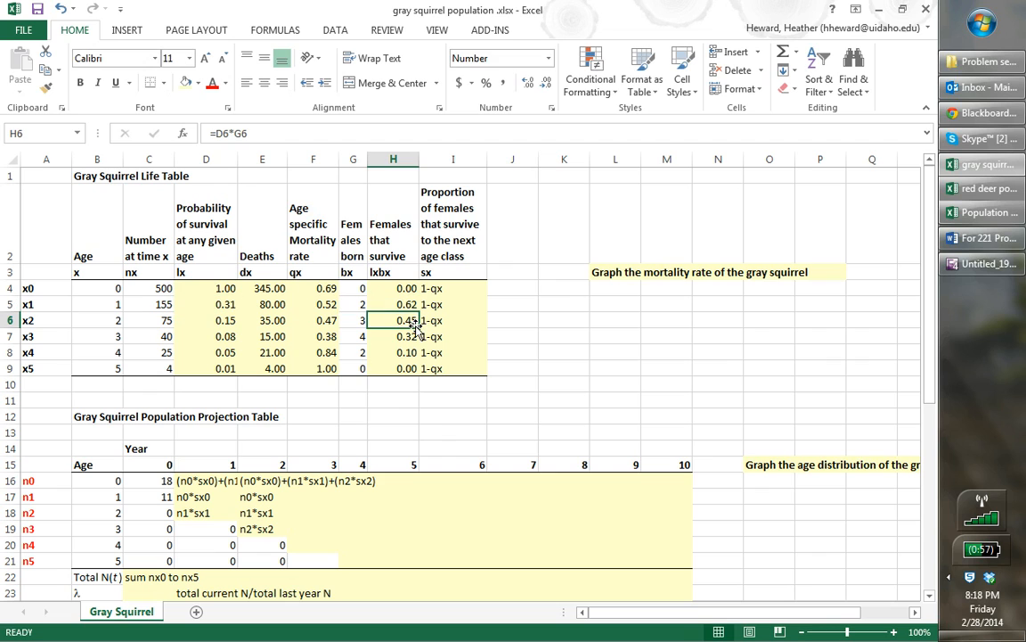
left_click(357, 305)
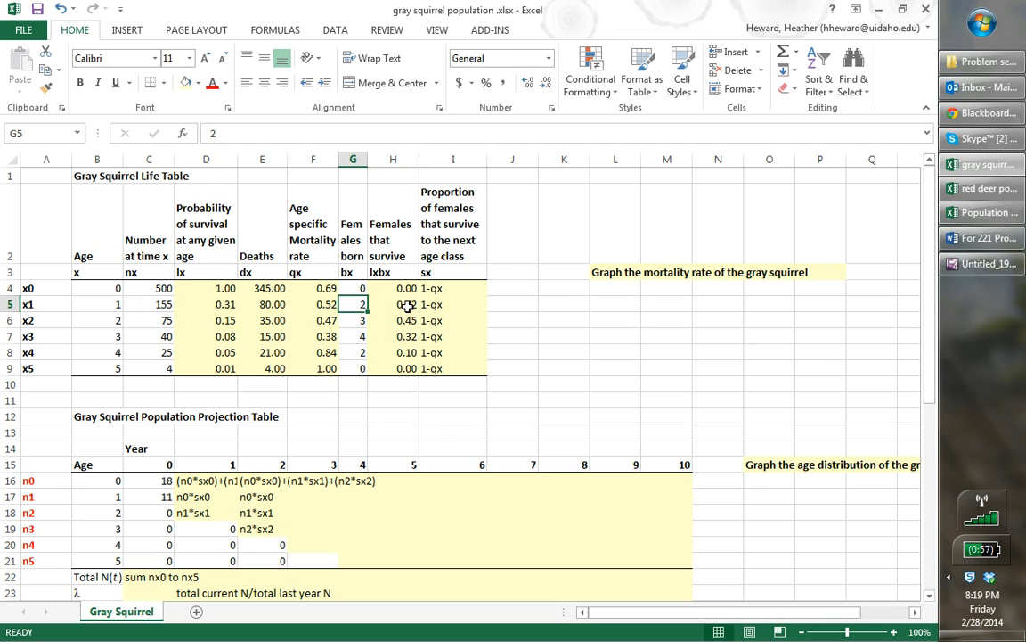
left_click(406, 304)
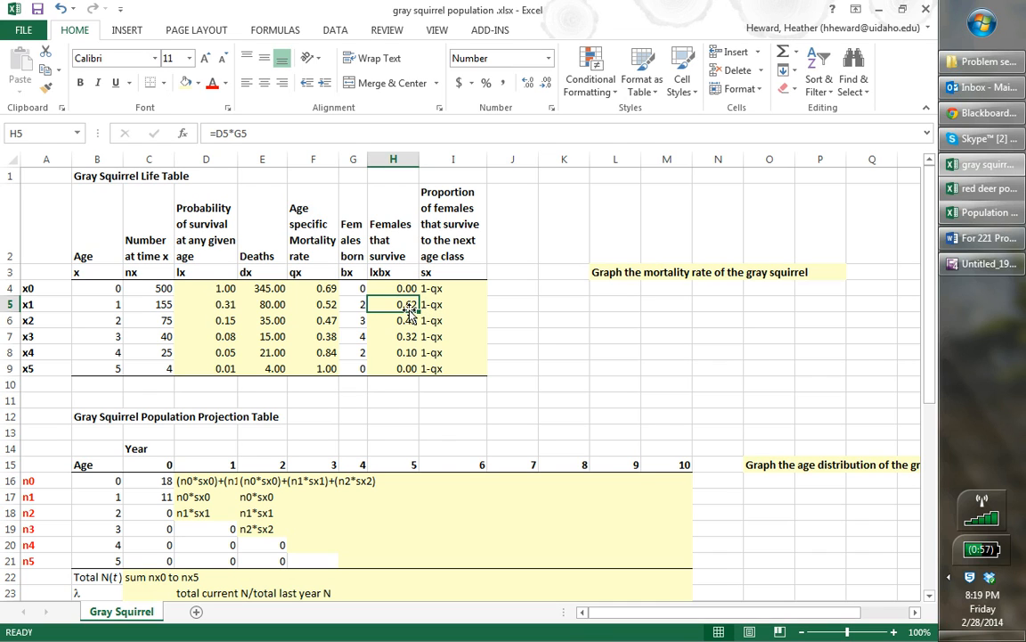
Step: Calculate the proportion of females surviving to the next age class (sx) with =1-F4 in I4 and fill the formula down through I9
left_click(453, 289)
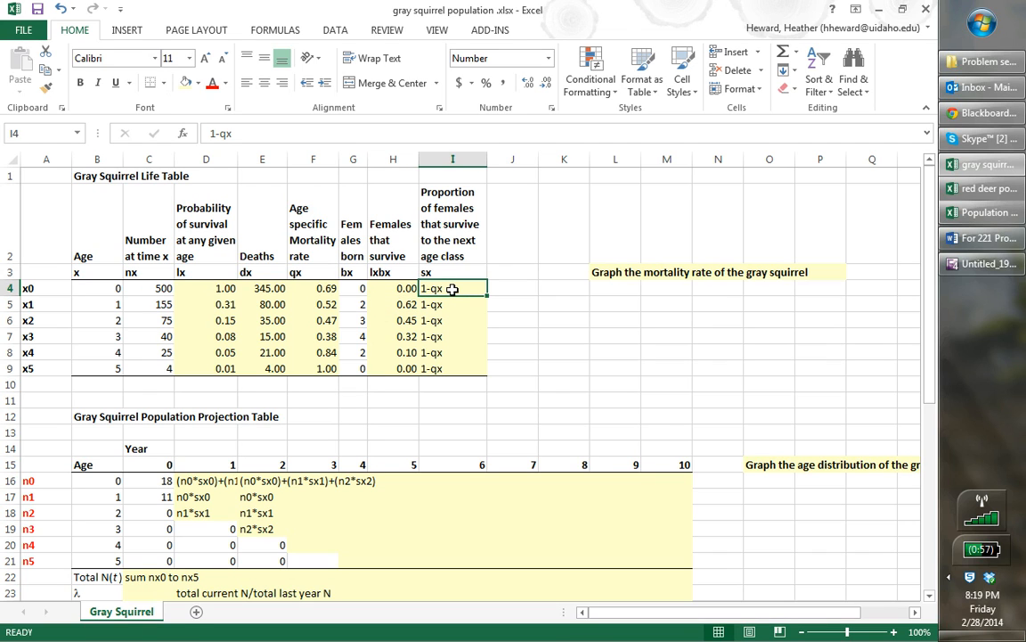
type("=1")
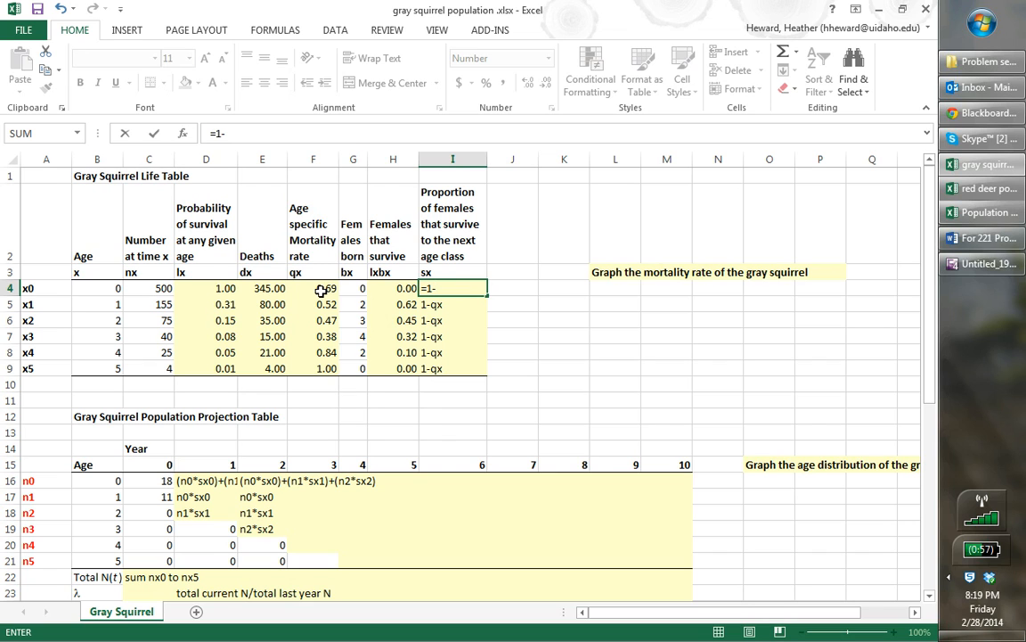
left_click(320, 290)
key("Return")
left_click(449, 289)
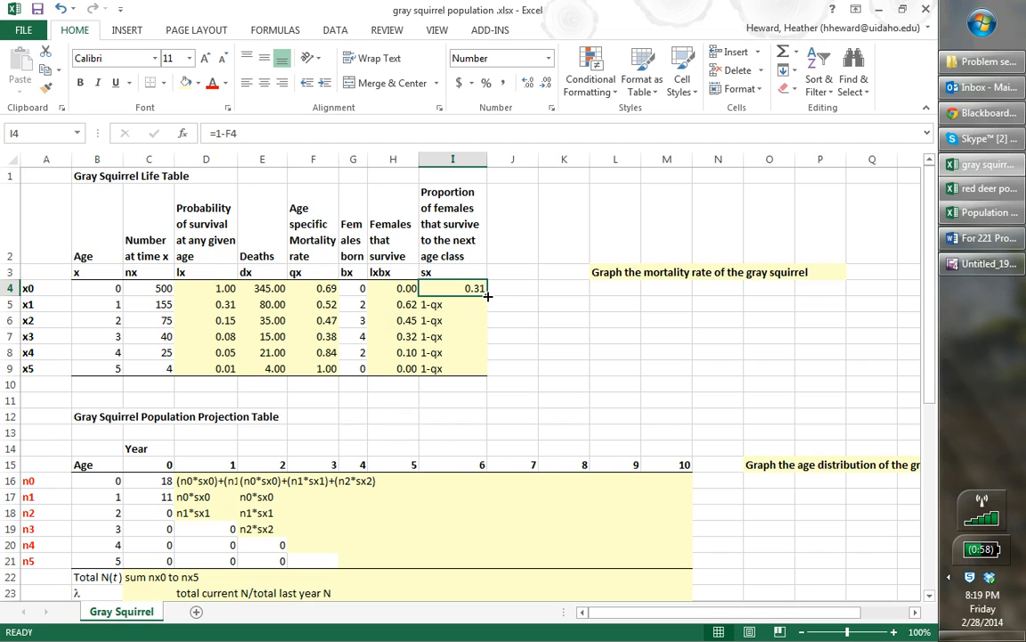
left_click_drag(487, 295, 486, 368)
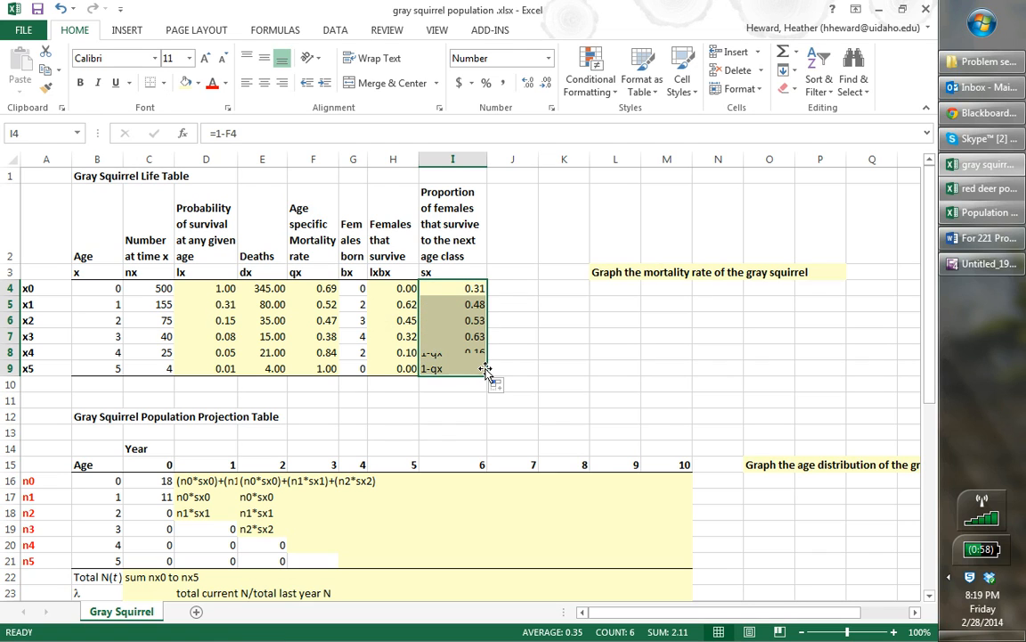
left_click(548, 362)
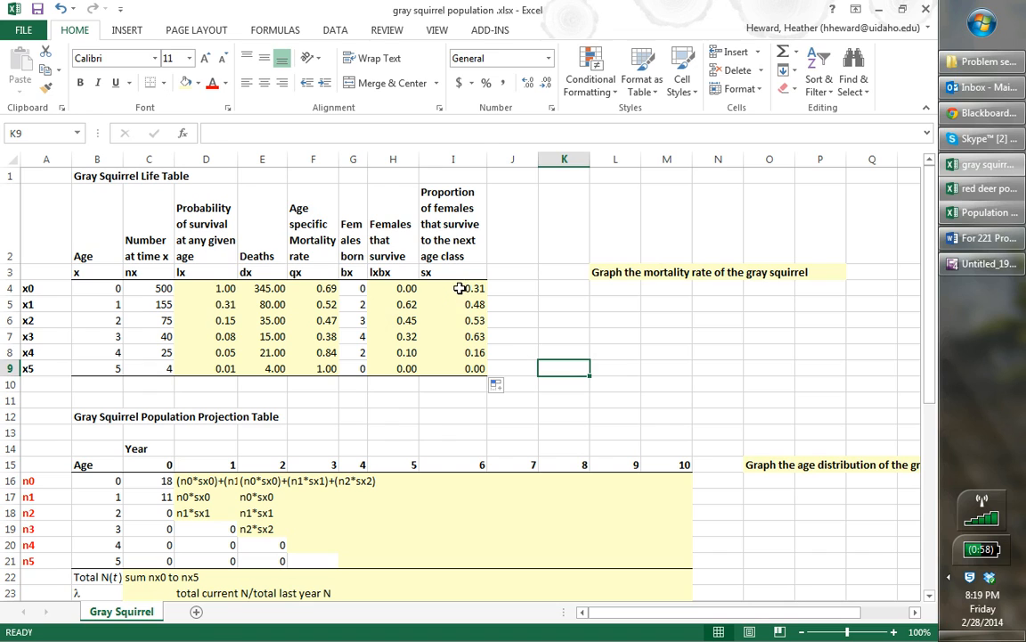
left_click(459, 287)
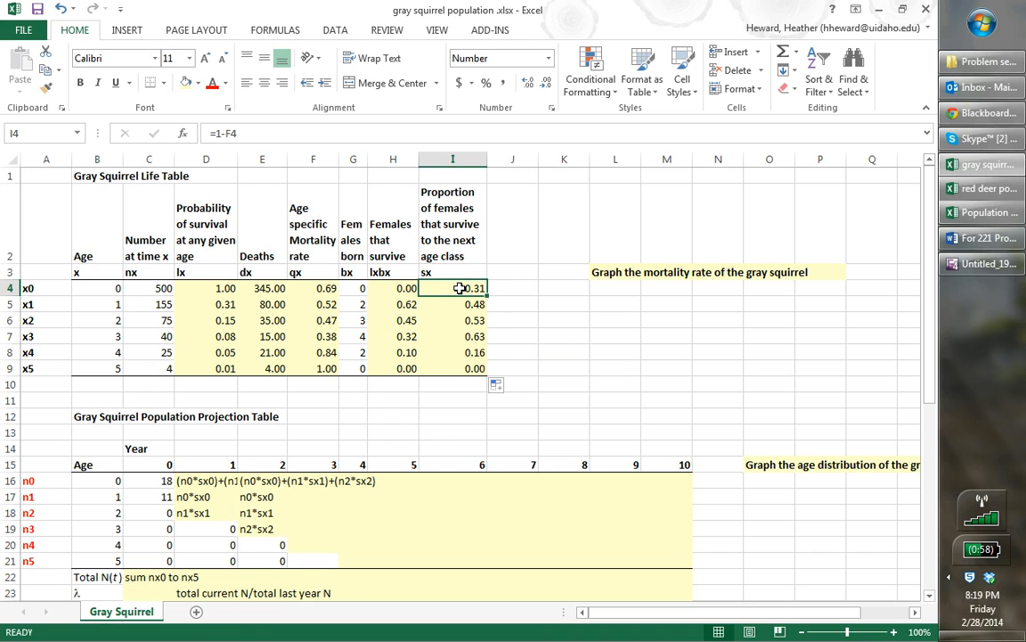
Step: Check which cell the copied sx formula in I5 references
double_click(460, 305)
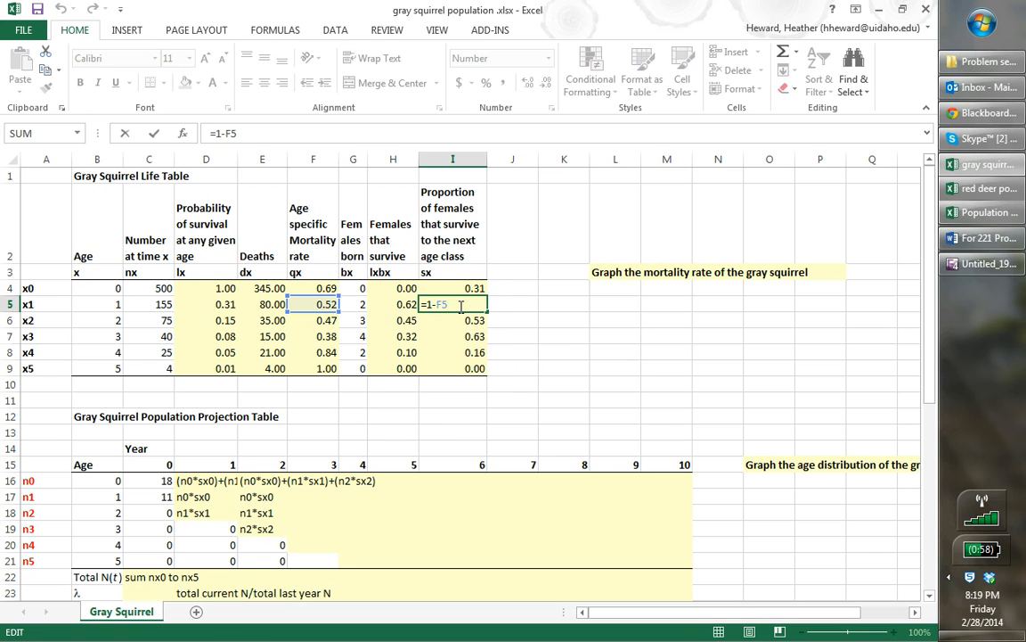
key("Return")
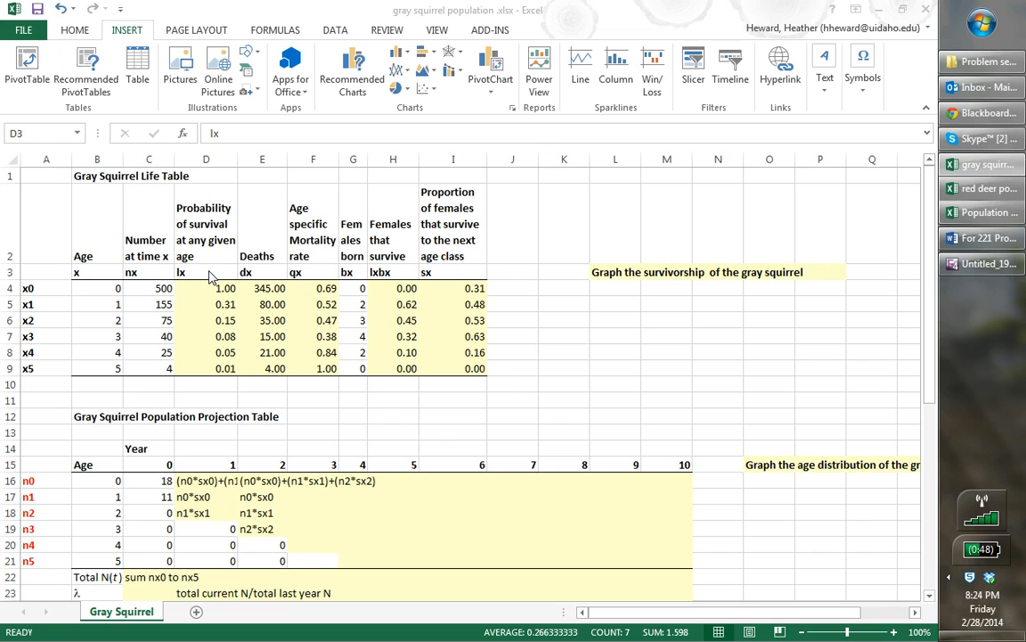
Step: Insert a 2-D line chart of the lx column in D3:D9 and place it beside the life table
left_click(207, 272)
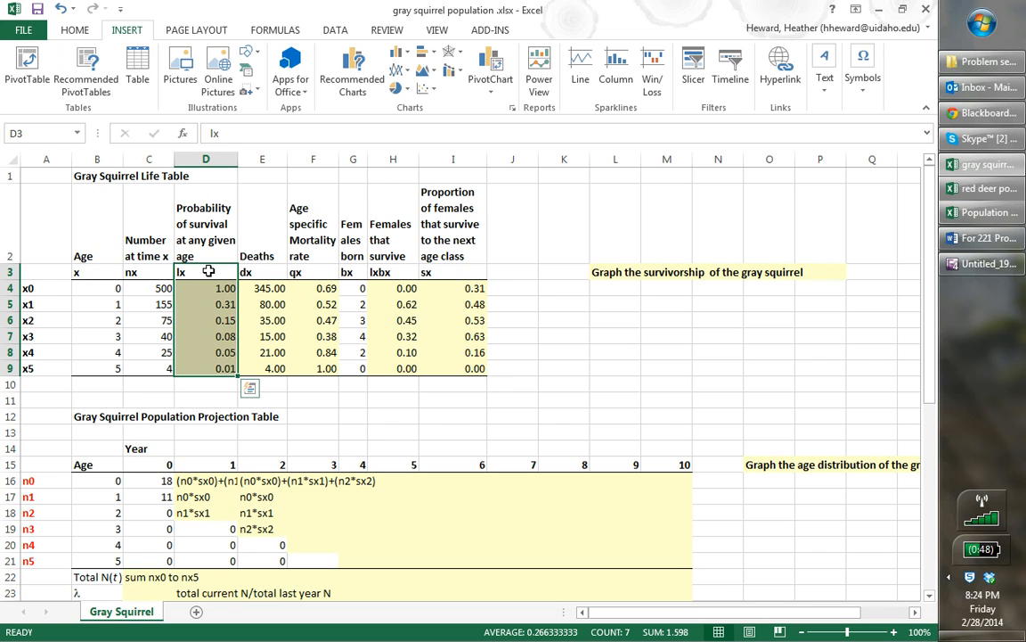
left_click_drag(207, 272, 211, 368)
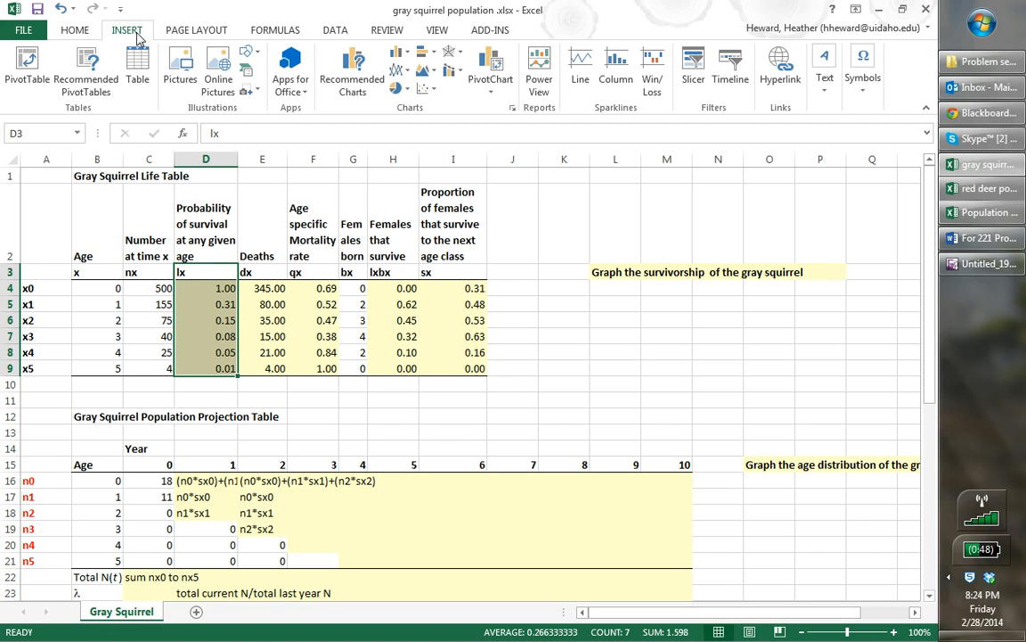
left_click(407, 75)
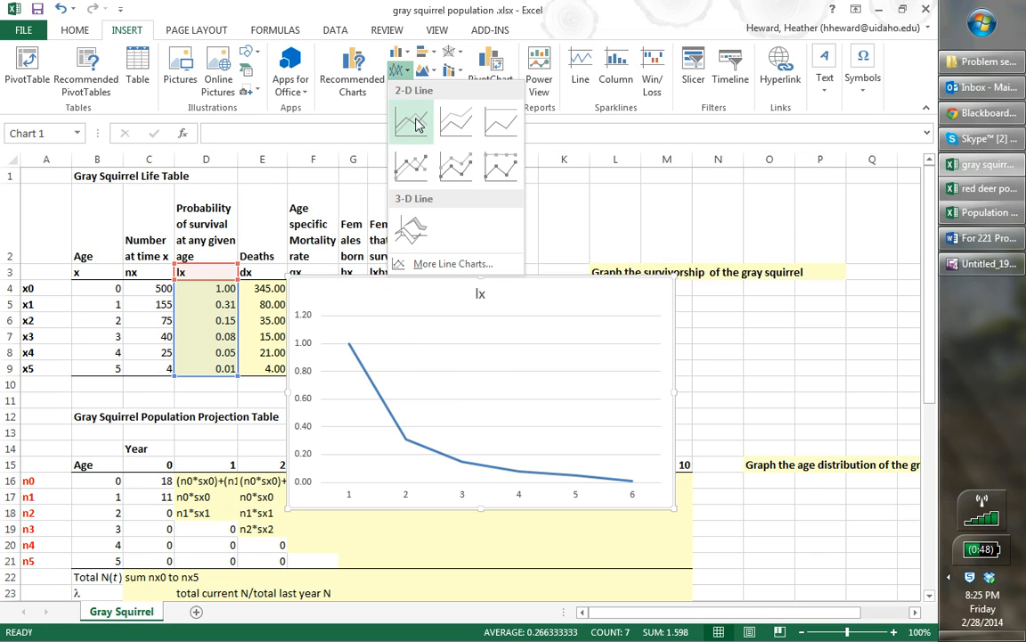
left_click(416, 125)
left_click_drag(548, 294, 758, 217)
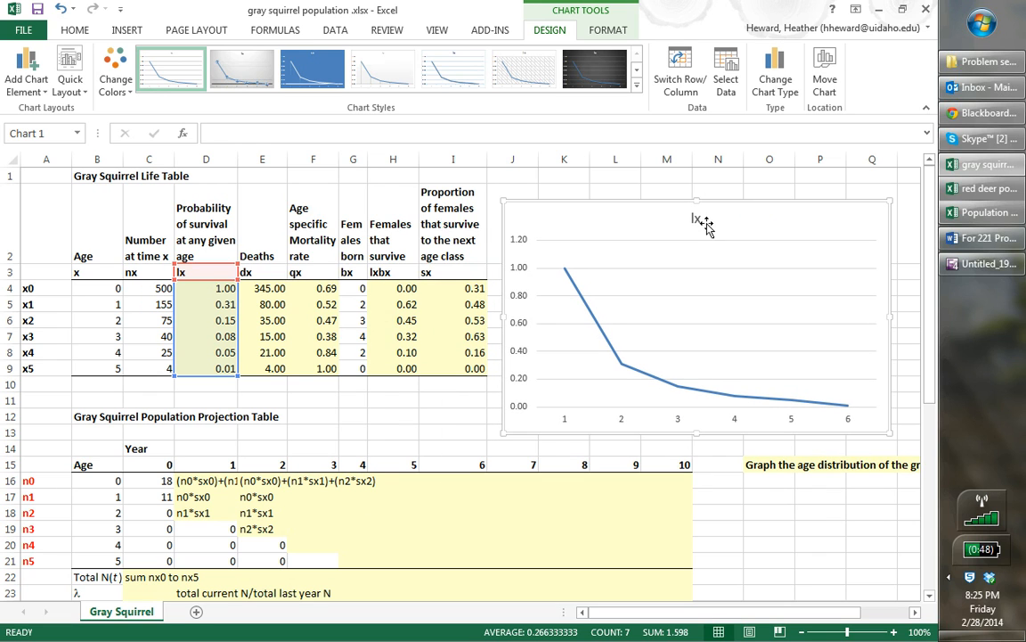
Step: Change the chart title to "Probability of survival for the Gray Squirrel"
left_click(696, 220)
double_click(696, 219)
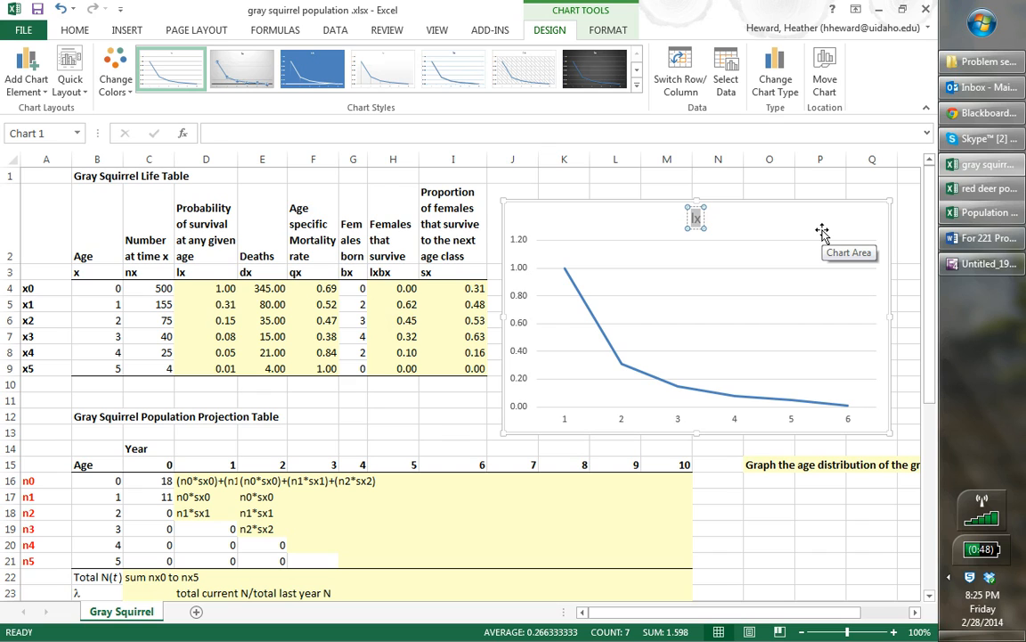
type("Probab")
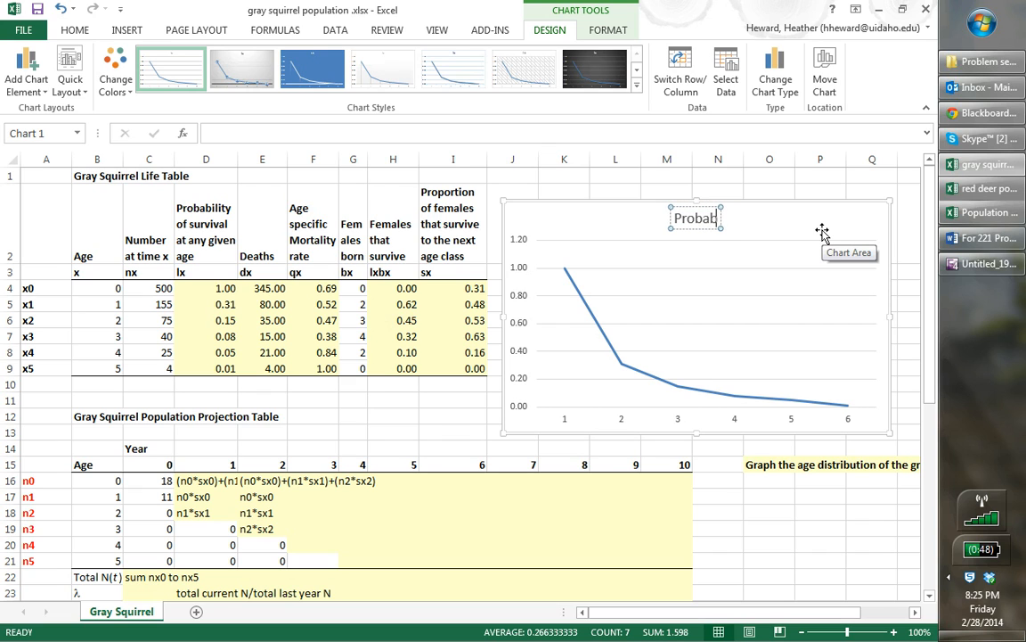
type("ility of")
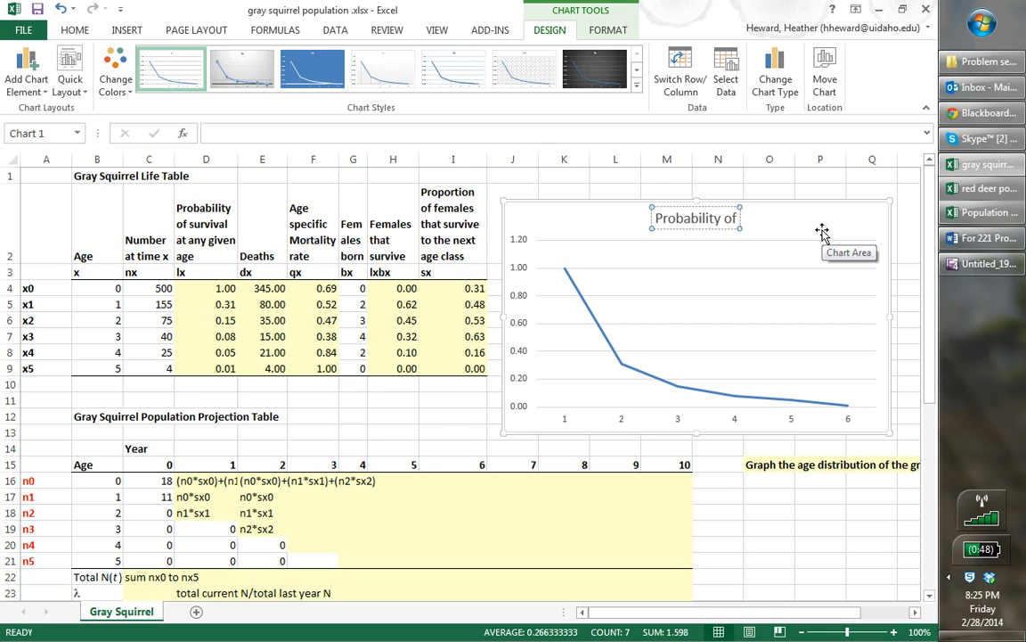
type(" survivor")
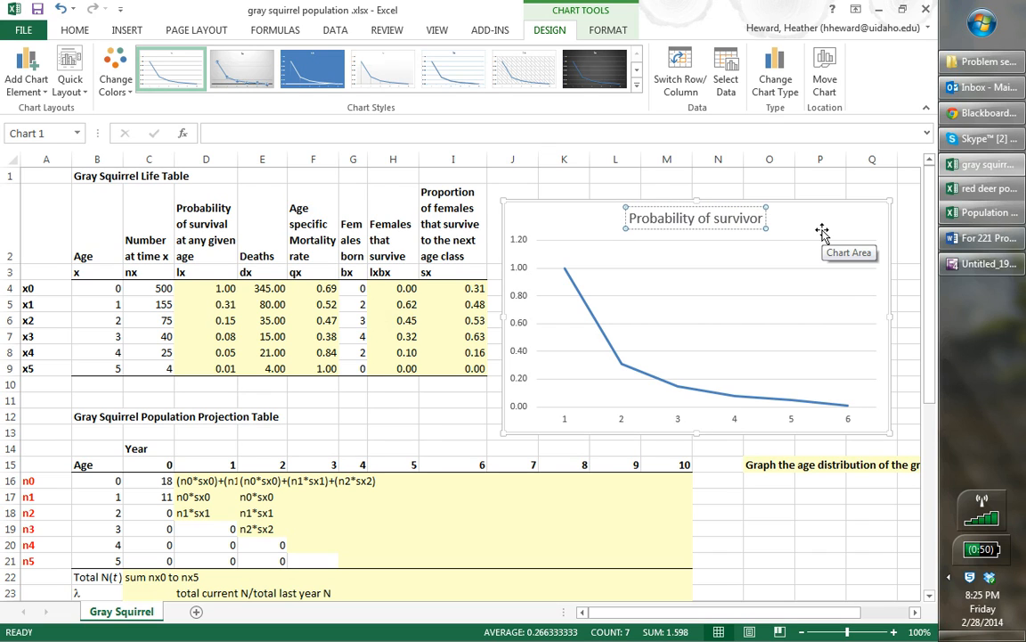
key("BackSpace")
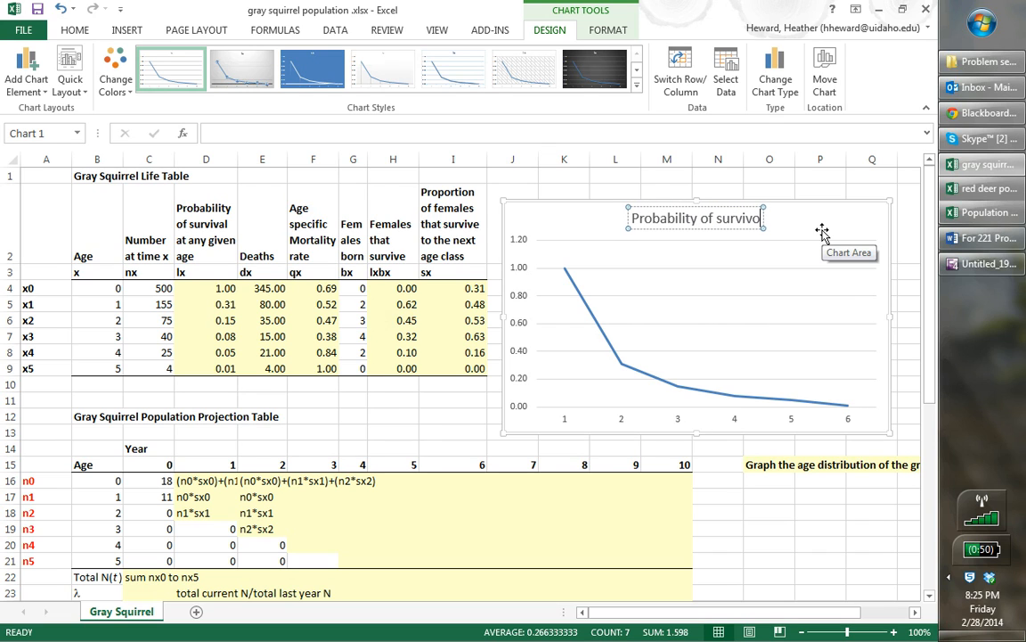
type("l")
key("BackSpace")
key("BackSpace")
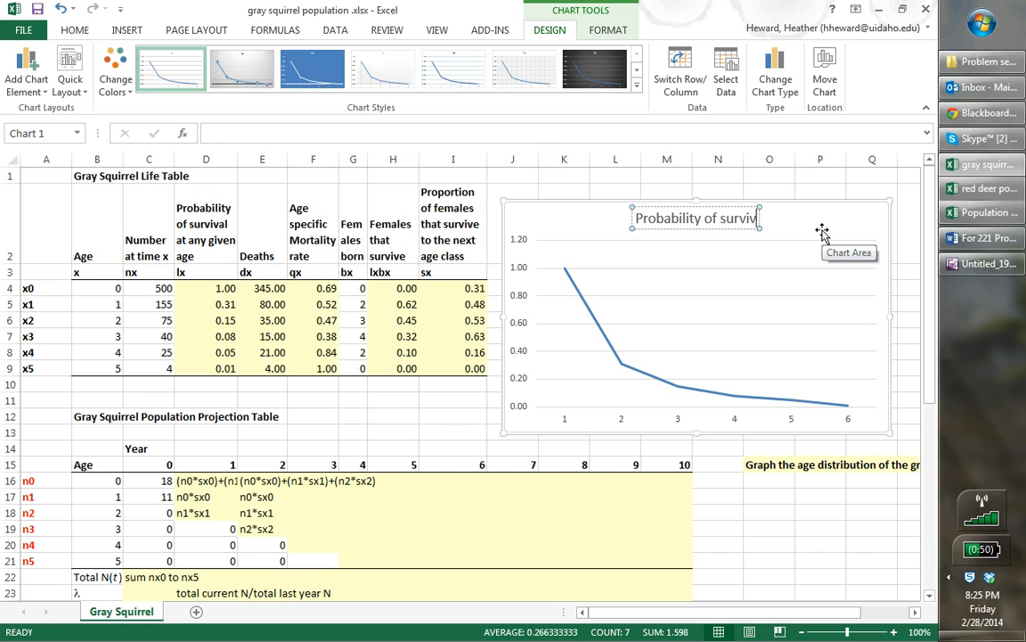
type("al")
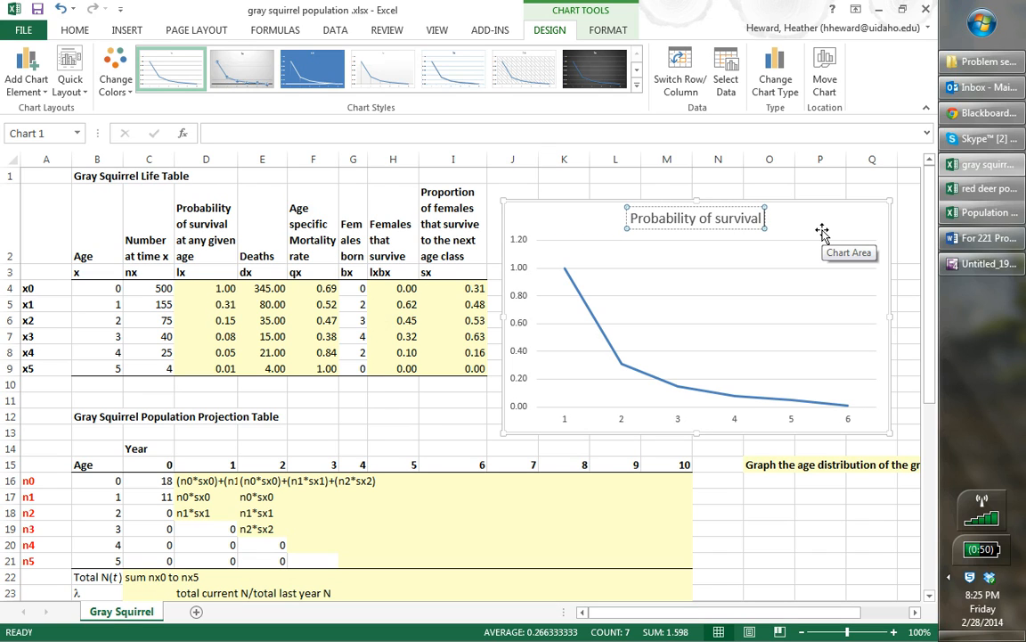
type(" for the Gray Squirrel")
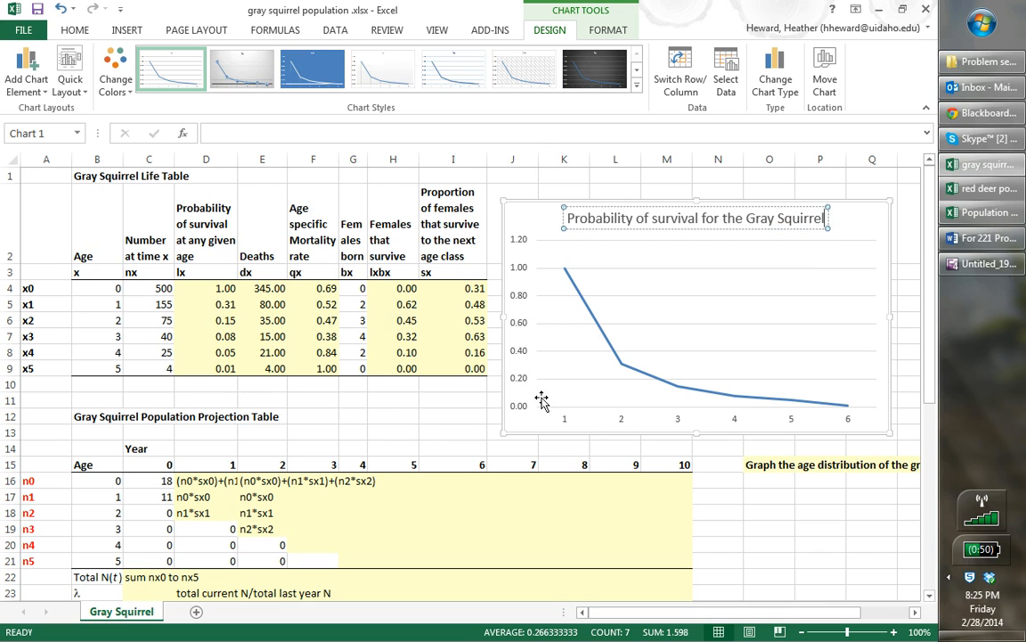
left_click(602, 429)
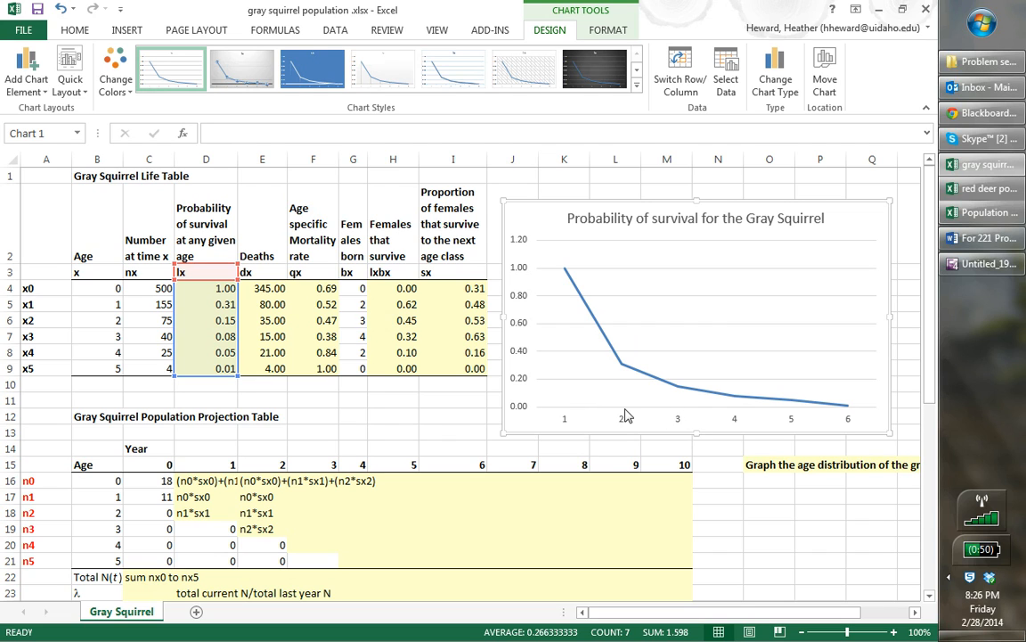
Step: Add a primary horizontal axis title to the survival chart reading "Age (years)"
left_click(43, 93)
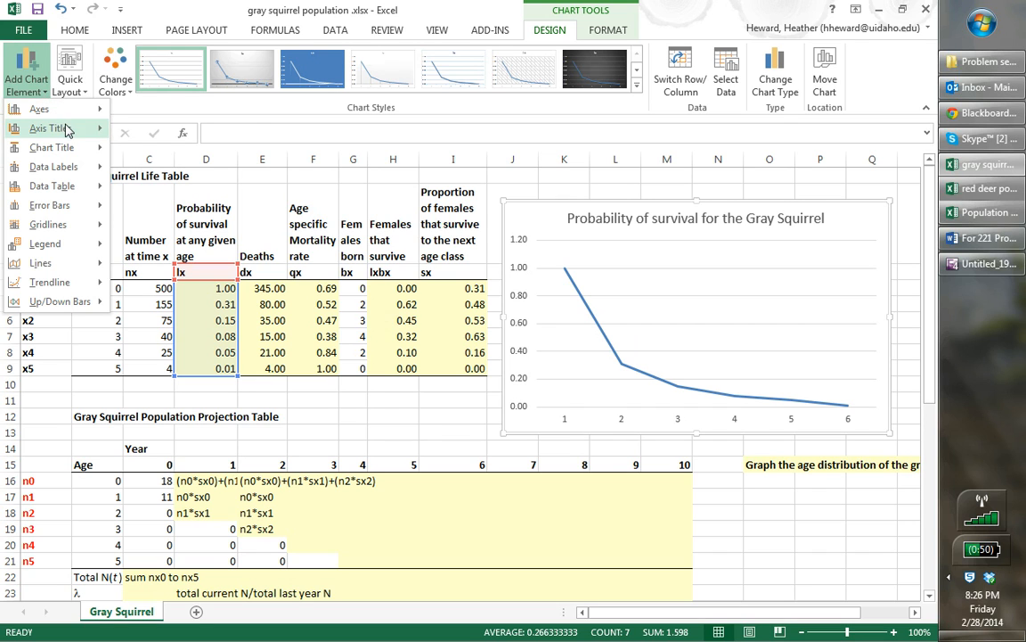
mouse_move(67, 129)
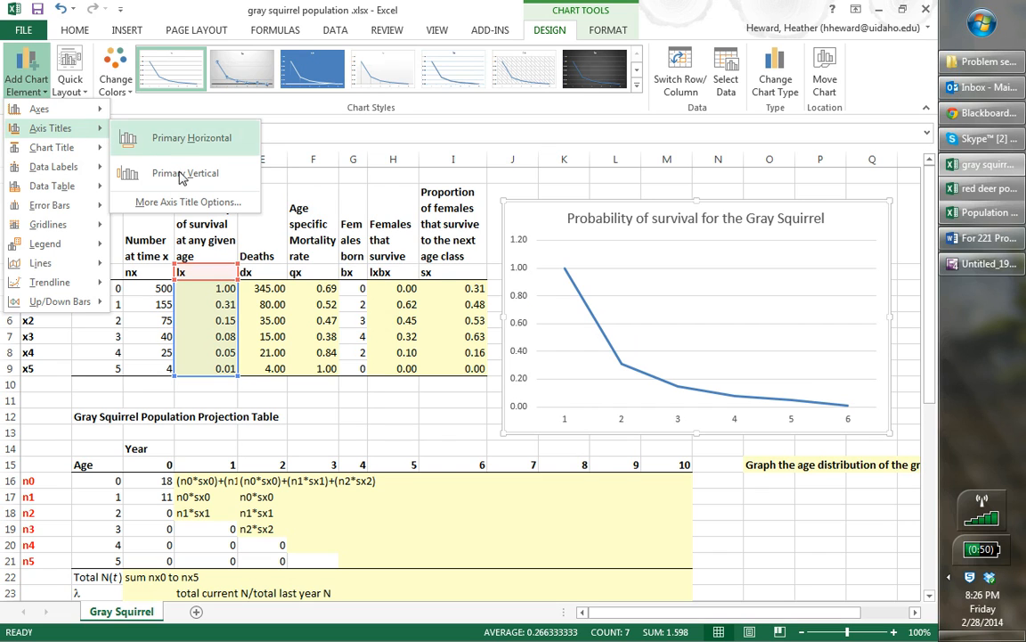
left_click(156, 143)
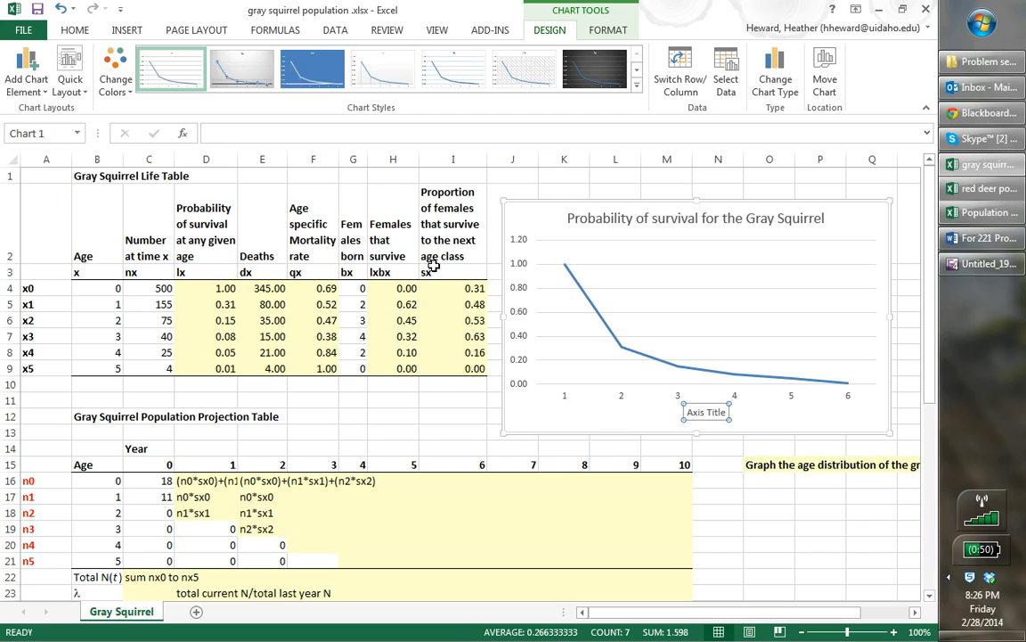
type("Age (years")
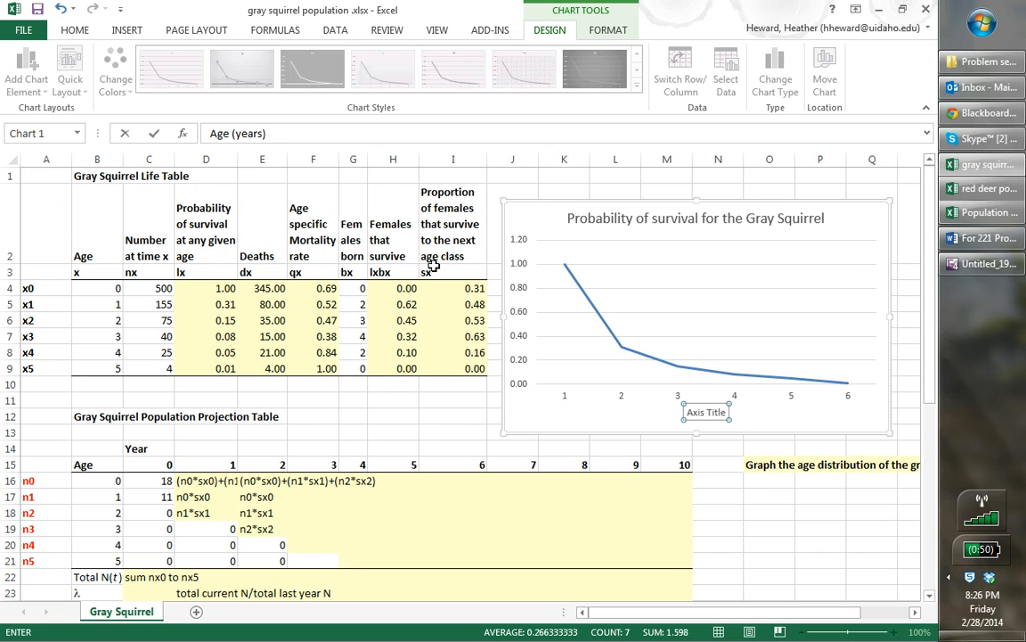
key("Return")
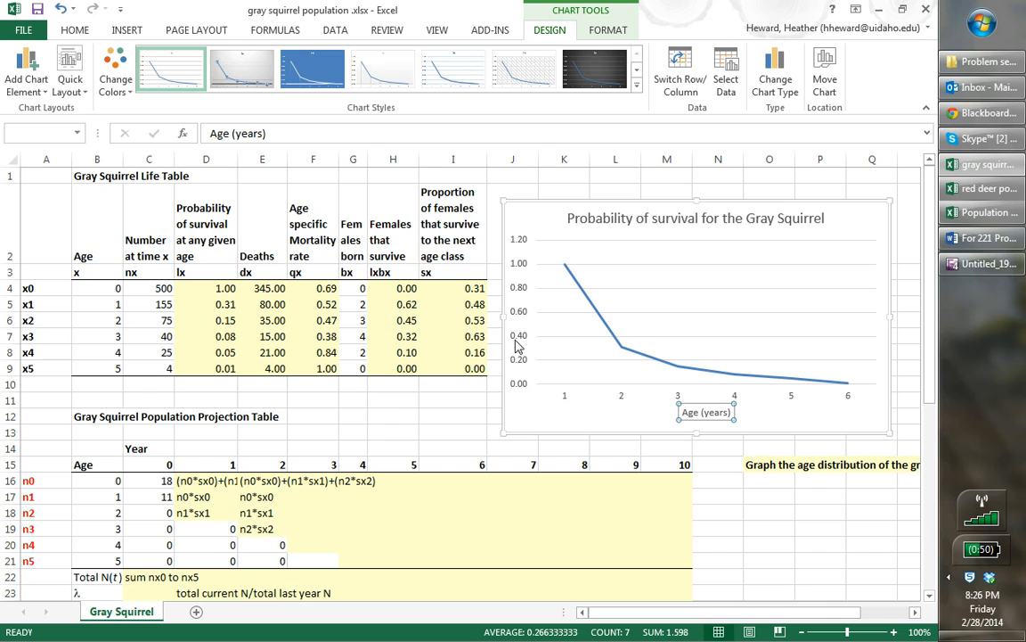
Step: Add a primary vertical axis title to the survival chart reading "Log 10"
left_click(35, 93)
mouse_move(61, 130)
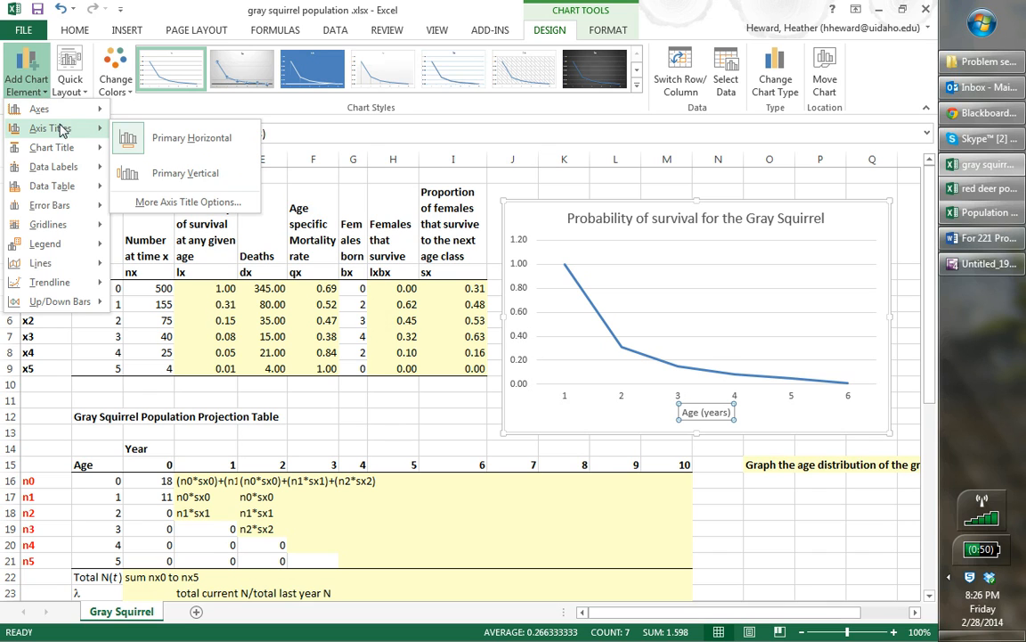
left_click(130, 166)
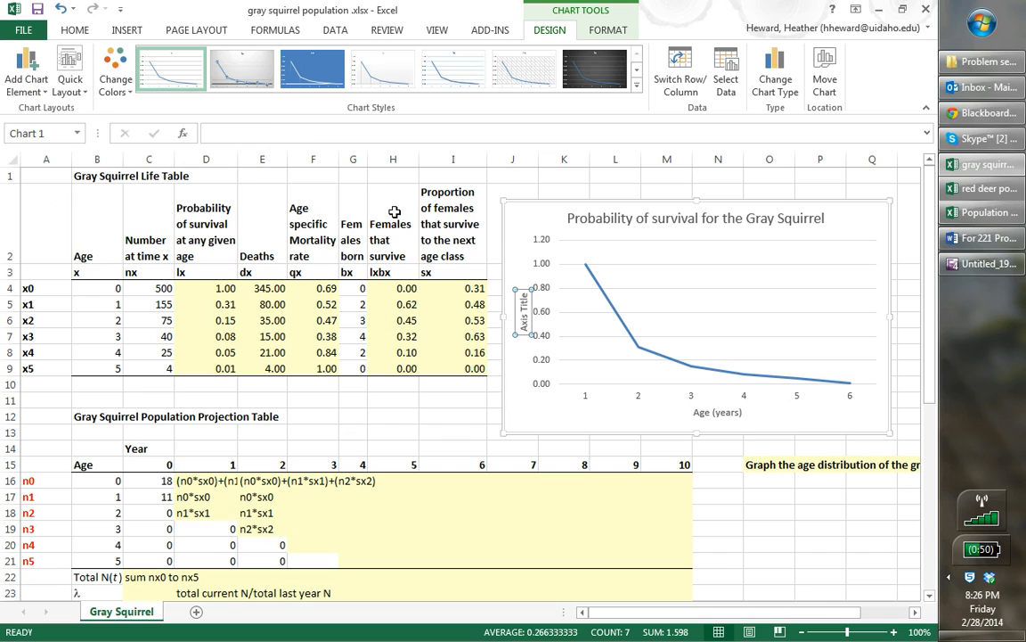
type("Log 10")
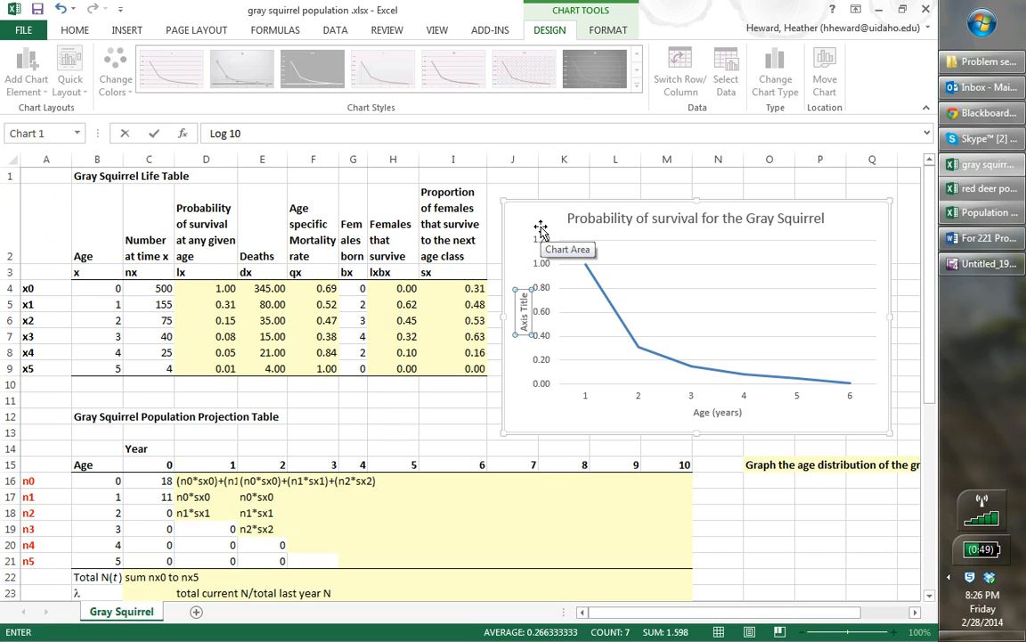
key("Return")
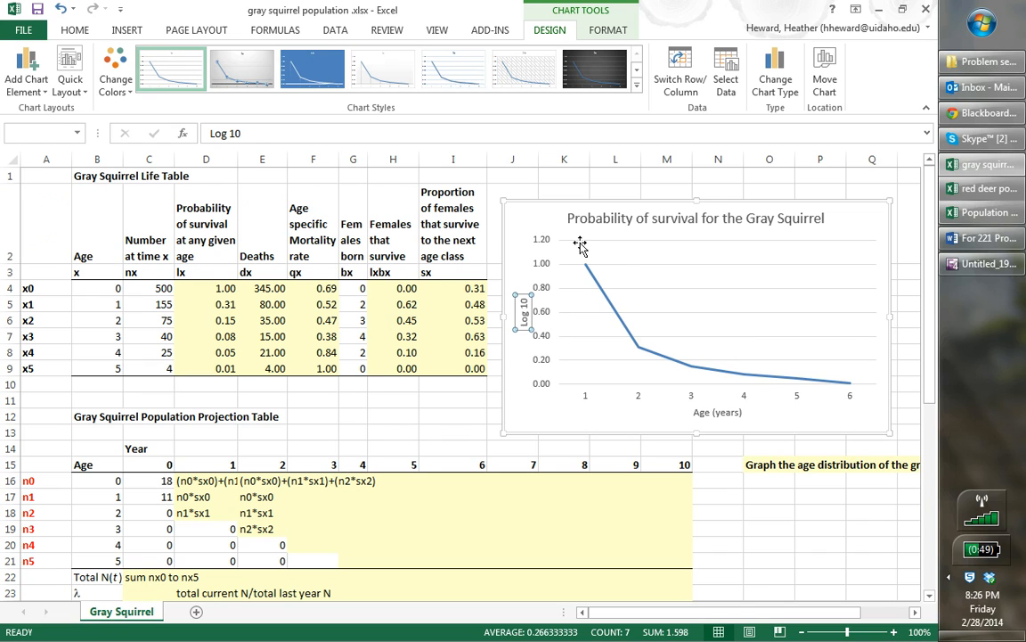
Step: Examine the year 1 guideline equations in D16, D17 and D18 of the projection table and the n1 starting value in C17
mouse_move(732, 381)
left_click_drag(931, 383, 926, 390)
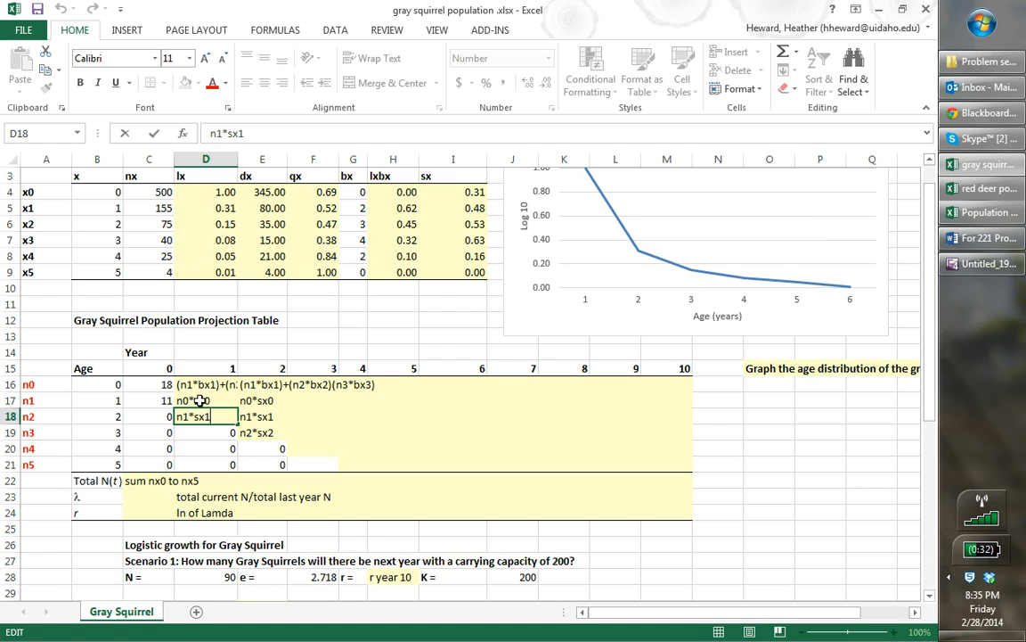
left_click(198, 383)
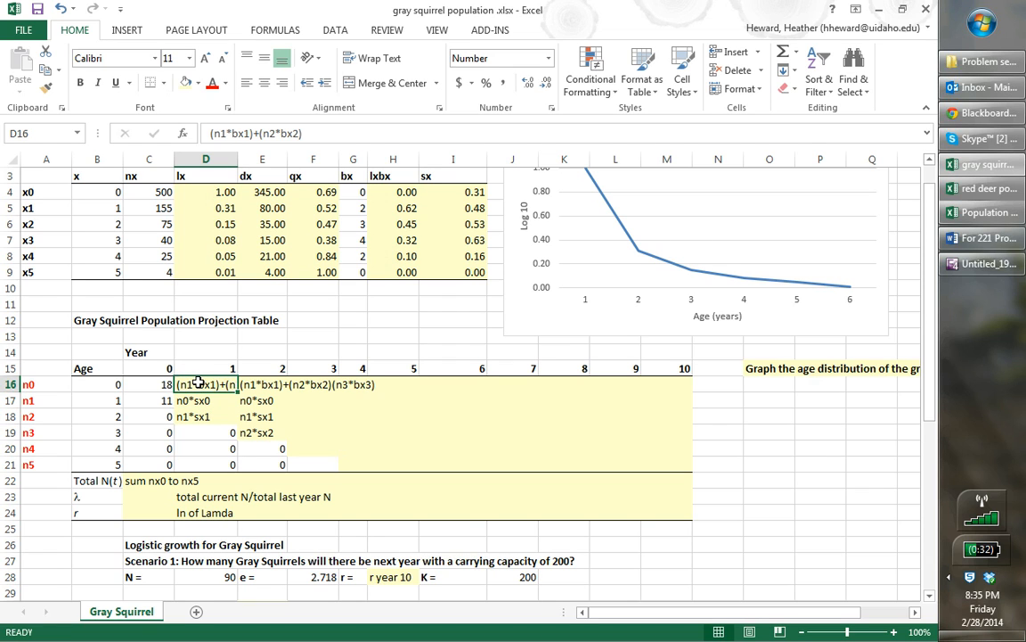
left_click(200, 418)
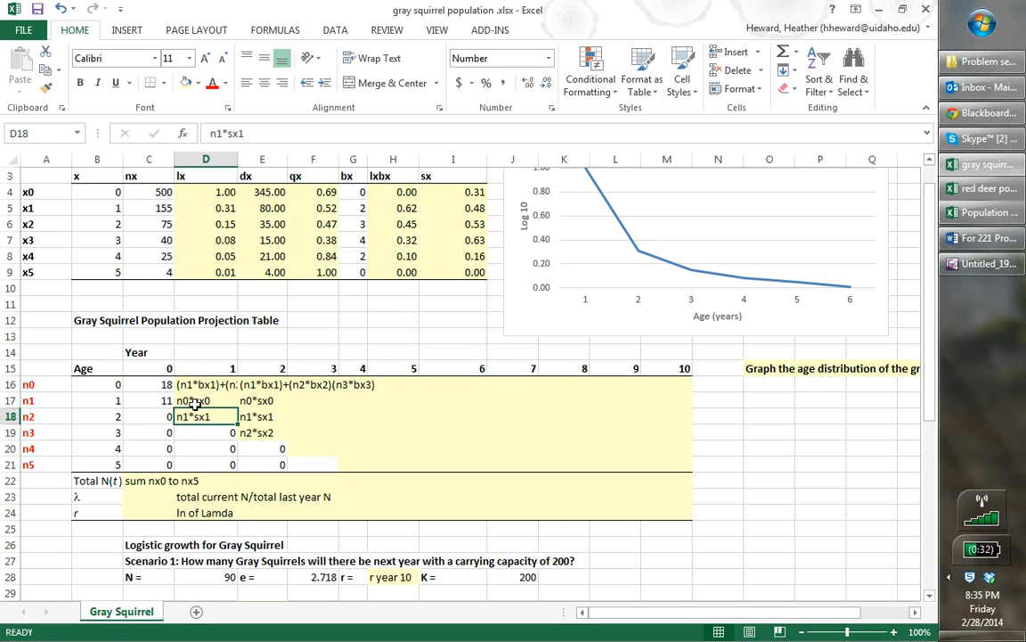
left_click(193, 401)
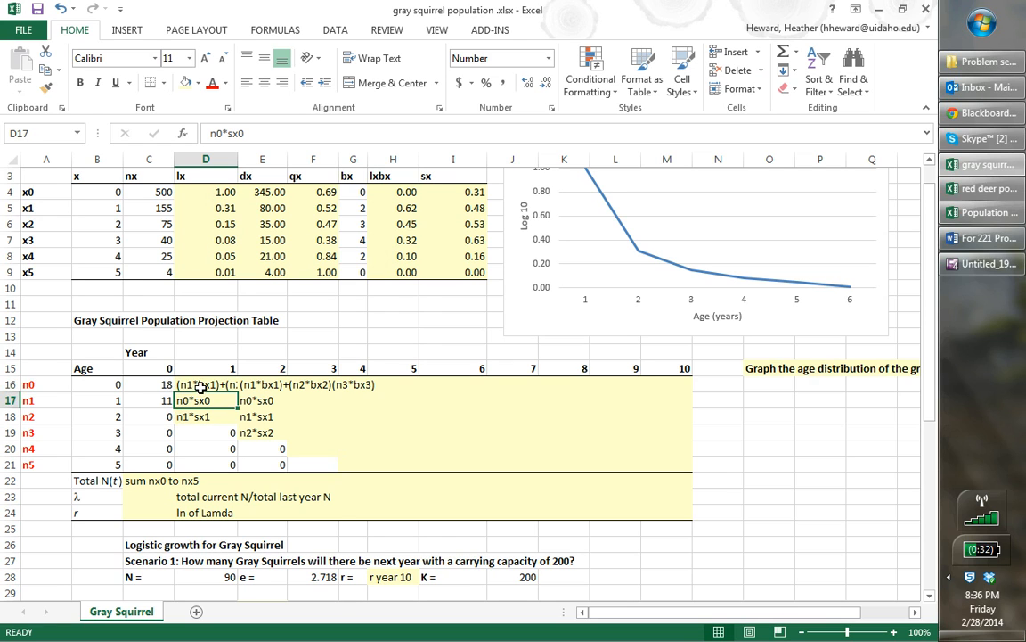
left_click(205, 385)
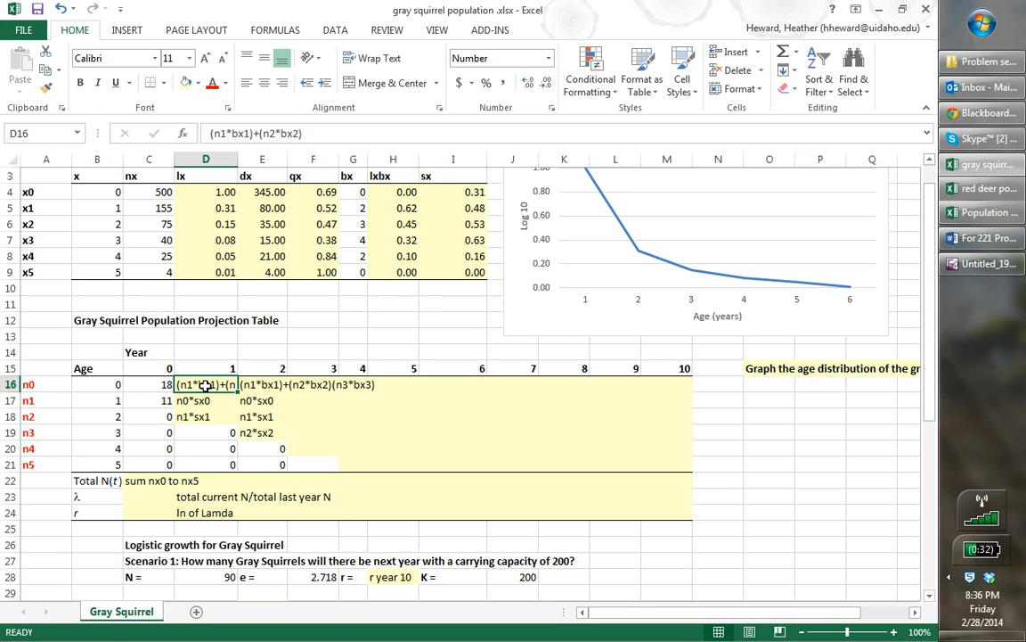
left_click(201, 417)
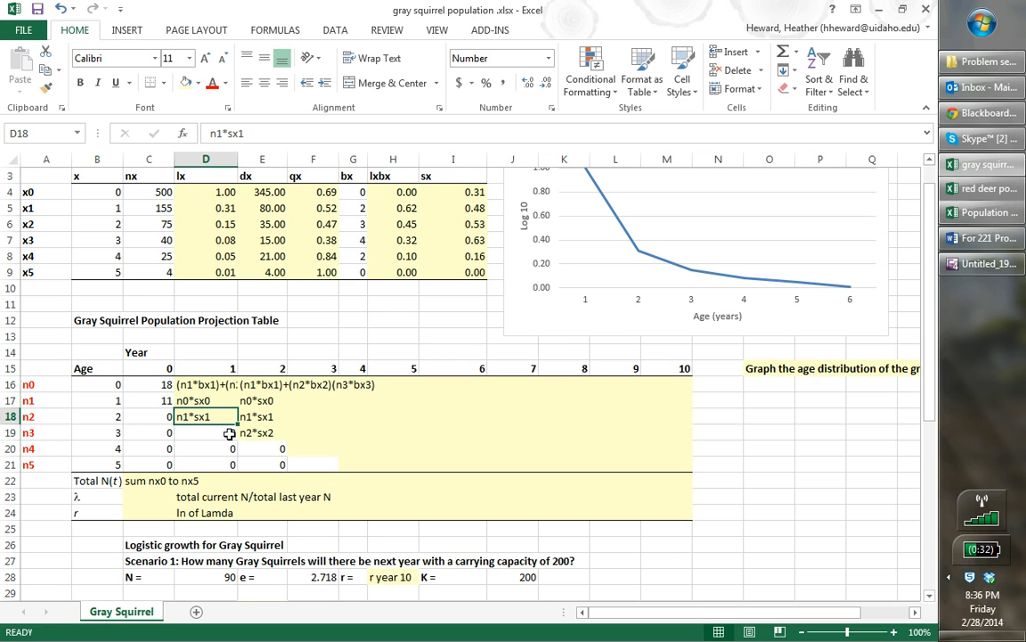
left_click(170, 400)
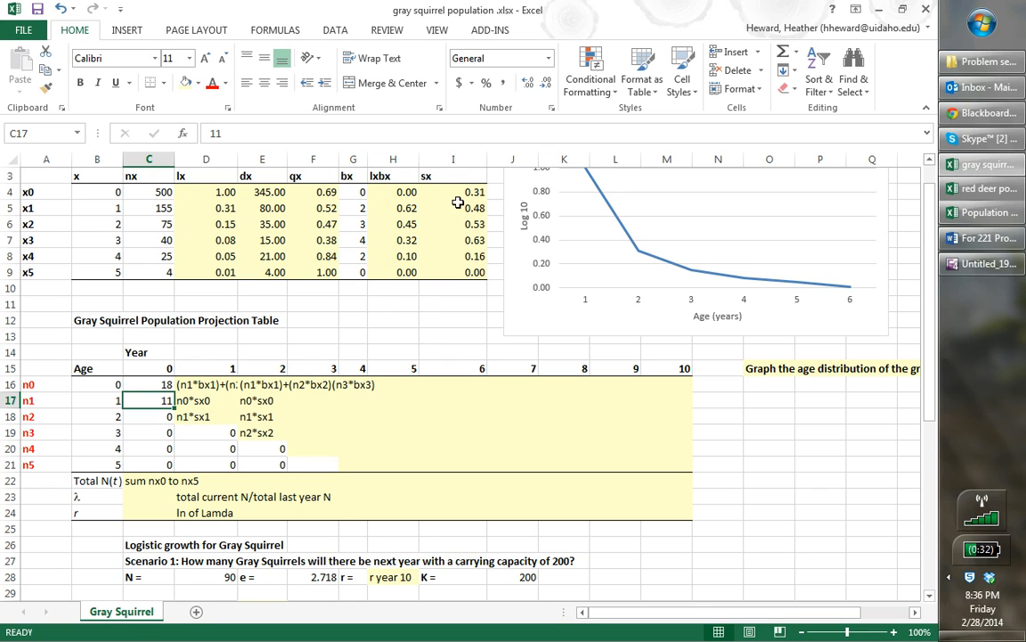
Step: Replace the n2 guideline equation for year 1 in D18 with the formula =C17*I5
left_click(206, 418)
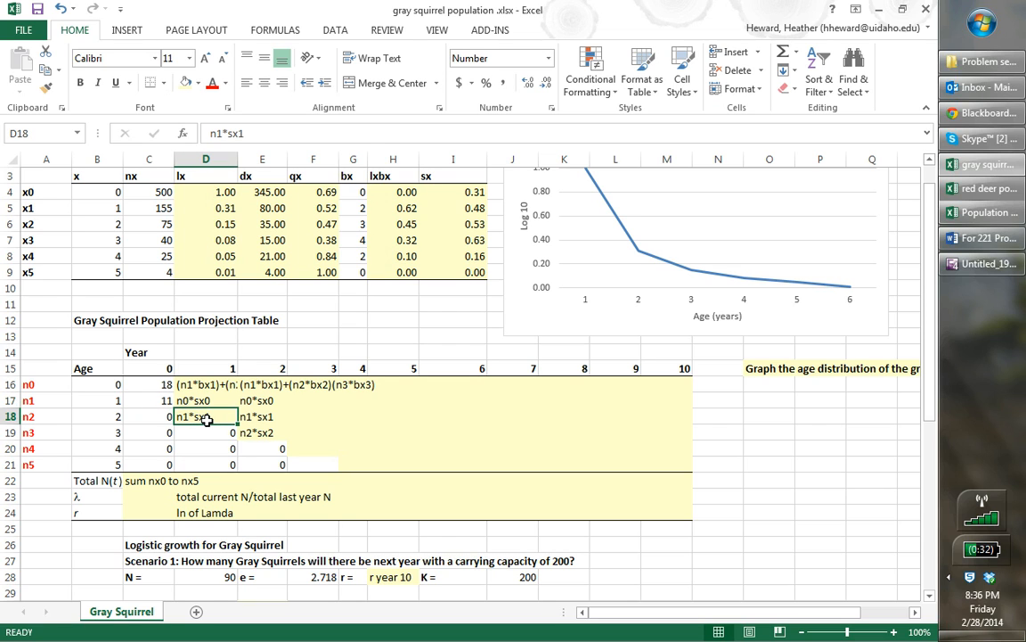
type("=")
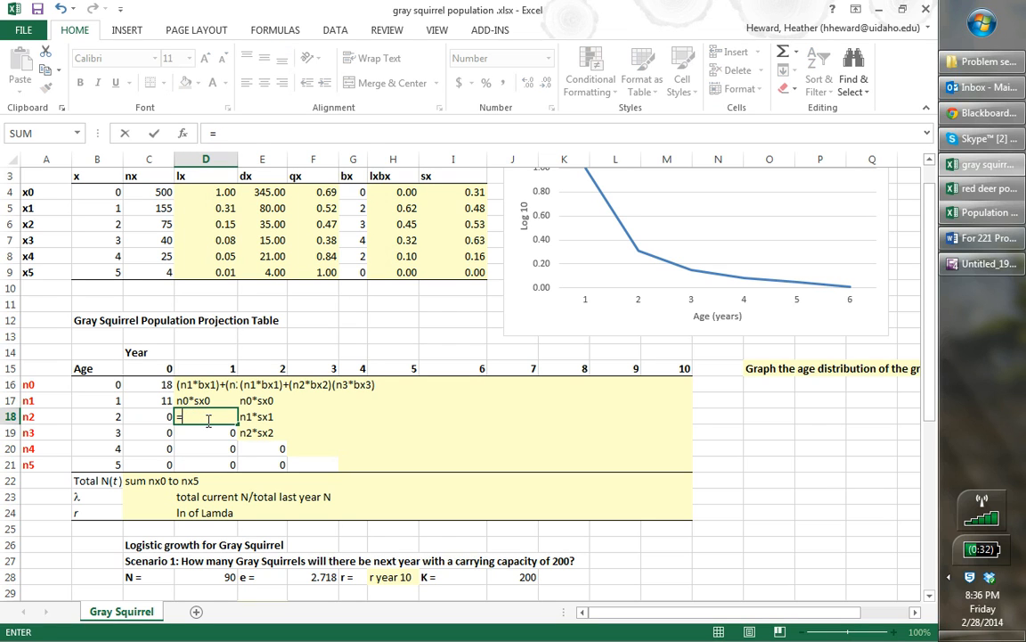
left_click(157, 400)
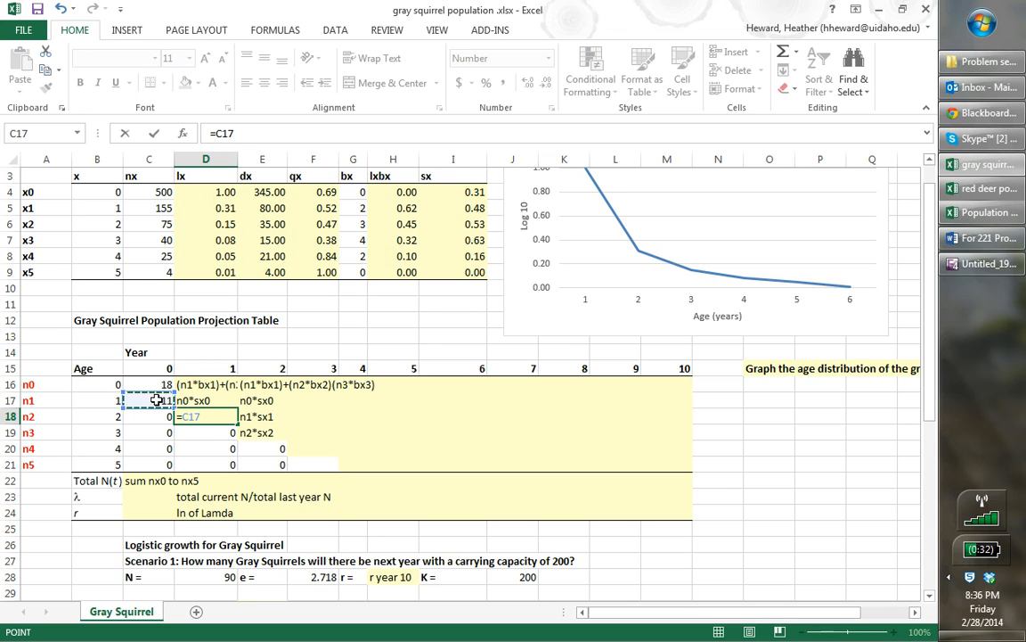
type("*")
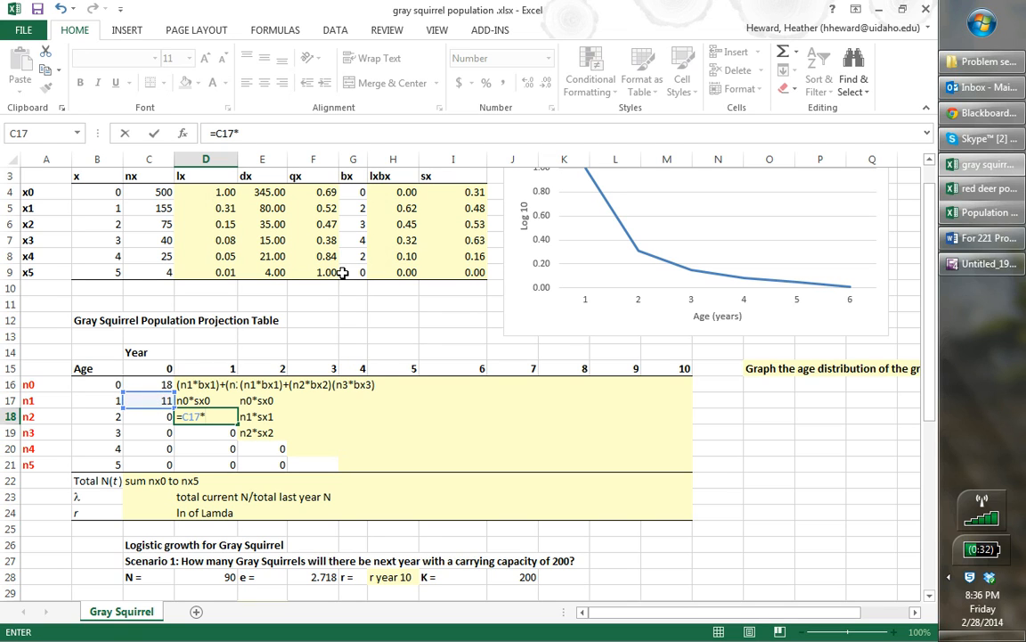
left_click(477, 207)
key("Return")
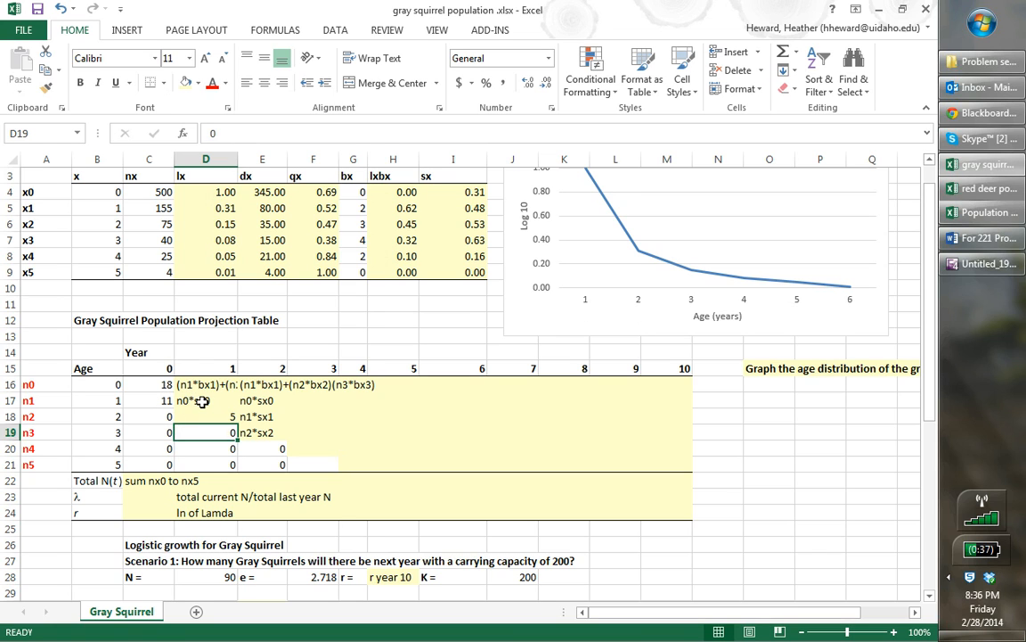
Step: Replace the n1 guideline equation for year 1 in D17 with the formula =C16*I4
left_click(231, 404)
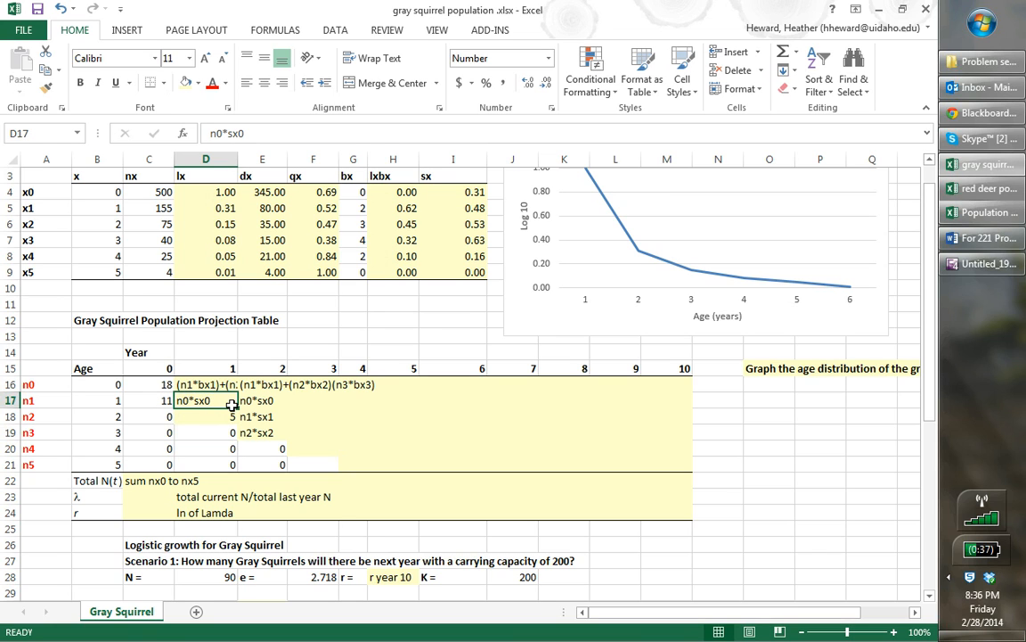
type("=")
left_click(156, 384)
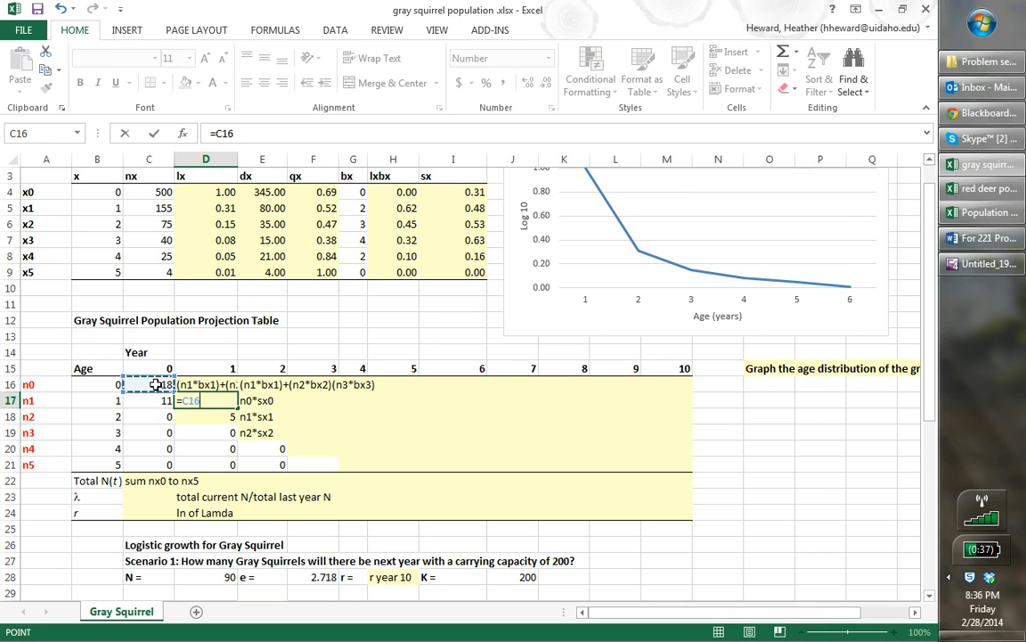
type("*")
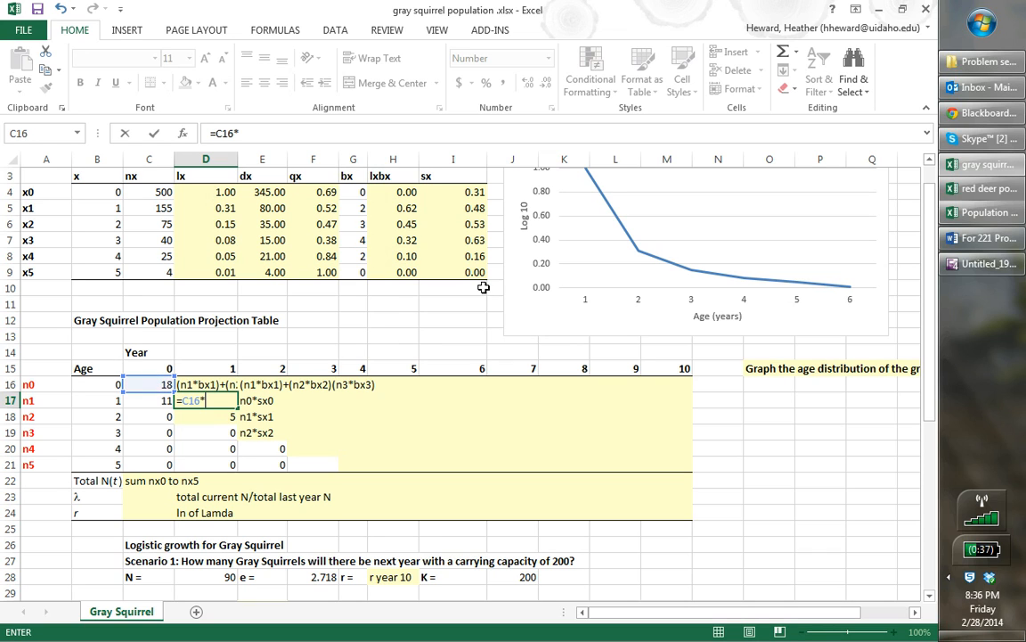
left_click(459, 192)
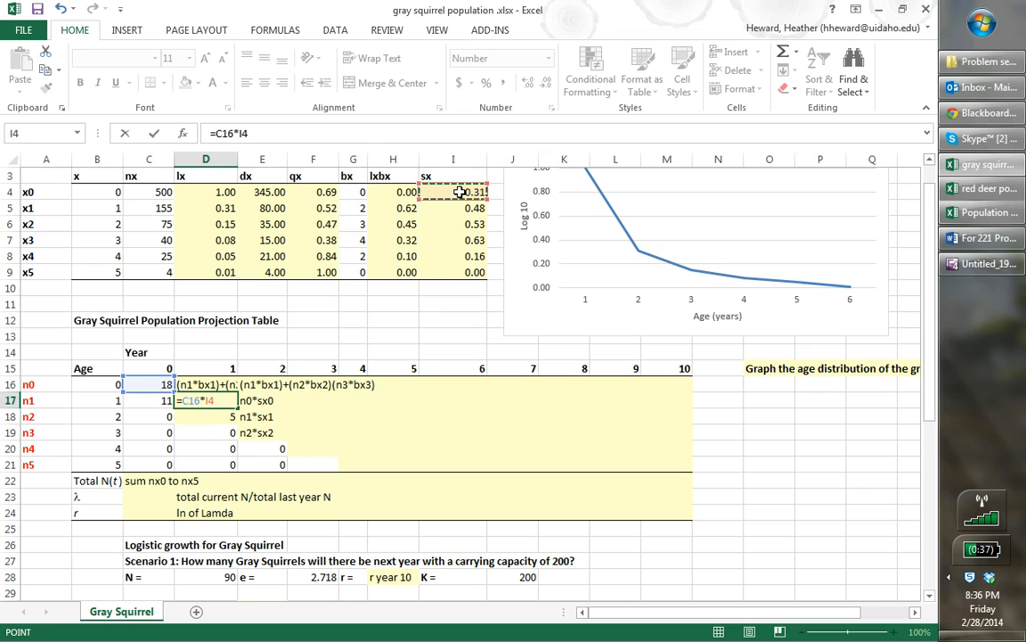
key("Return")
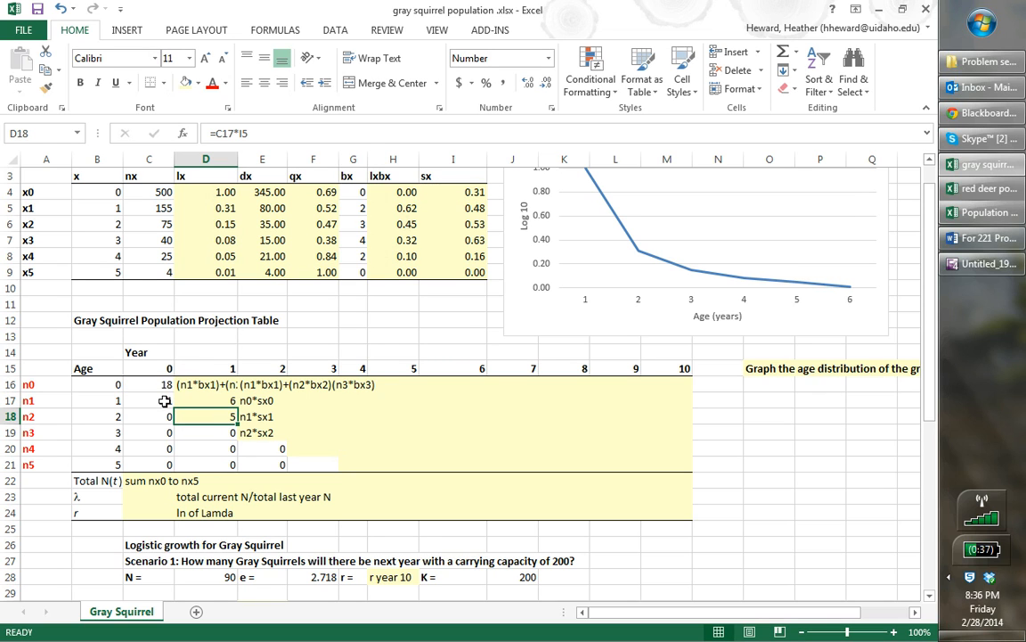
Step: Review the year 1 formulas in D17 and D18 and the bx values in G5, G6 and G7
left_click(225, 401)
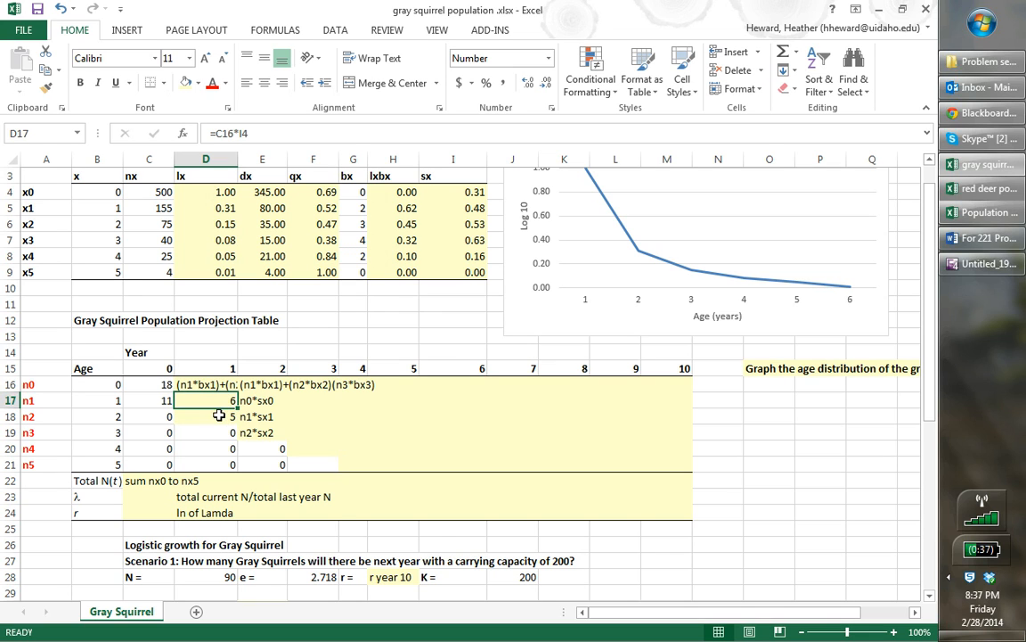
left_click(218, 417)
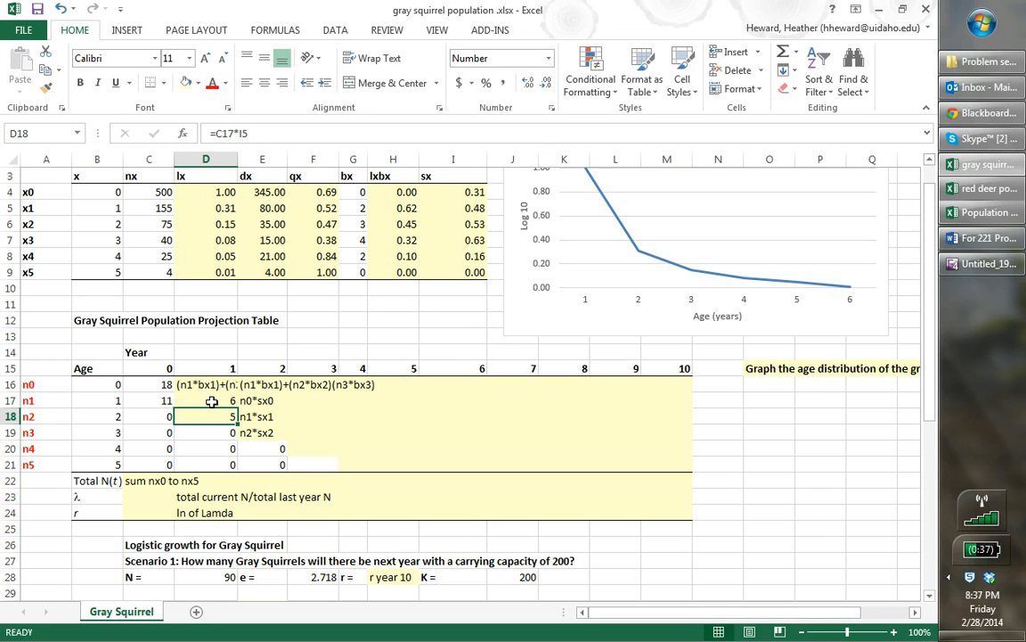
left_click(356, 204)
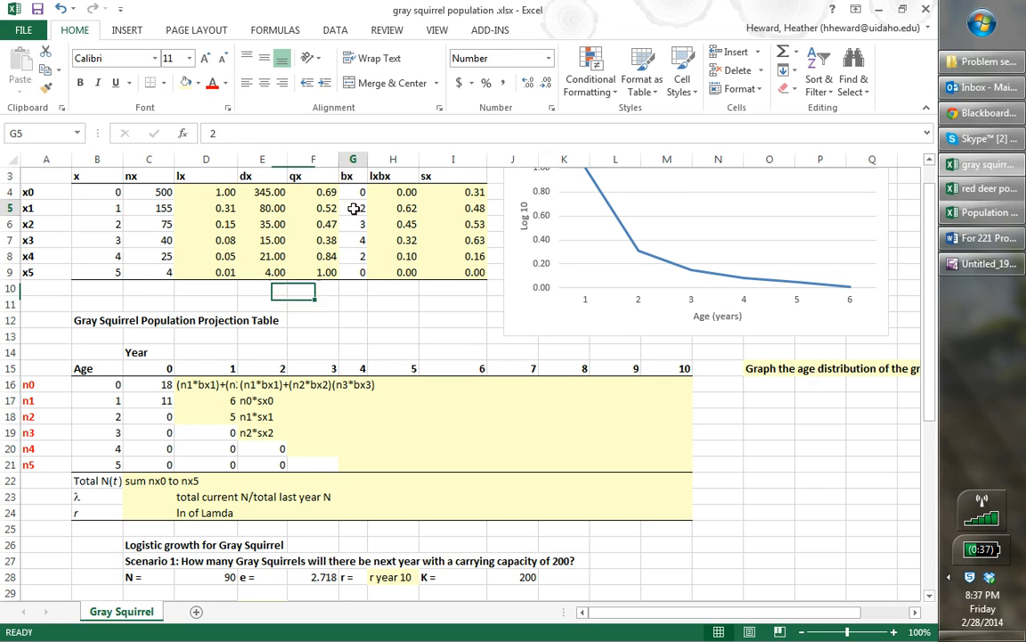
left_click(353, 223)
left_click(354, 239)
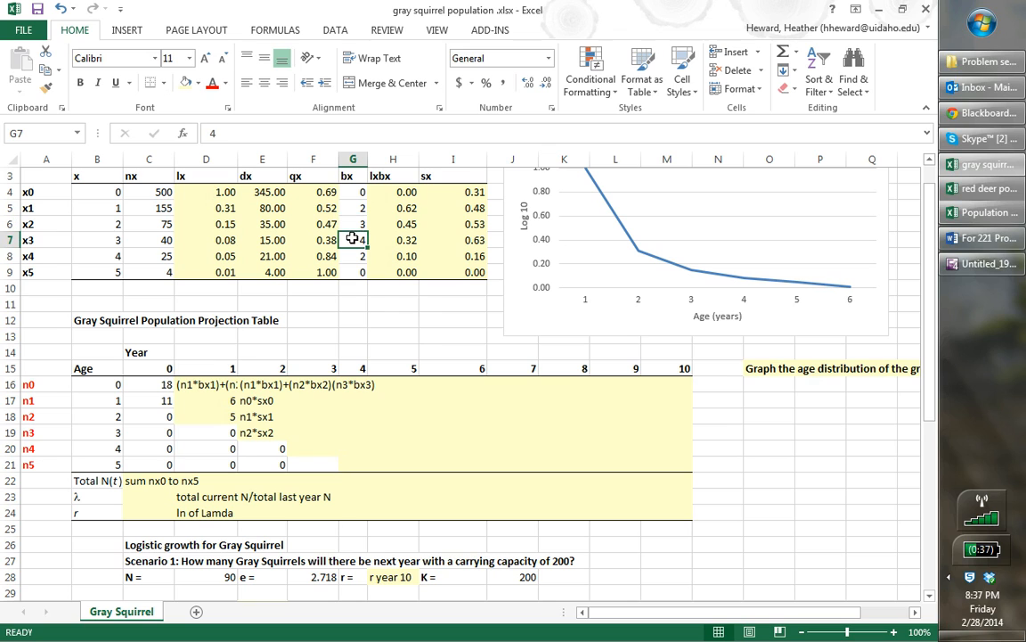
Step: Replace the n0 guideline equation for year 1 in D16 with the formula =(D18*G6)+(D17*G5)
double_click(201, 384)
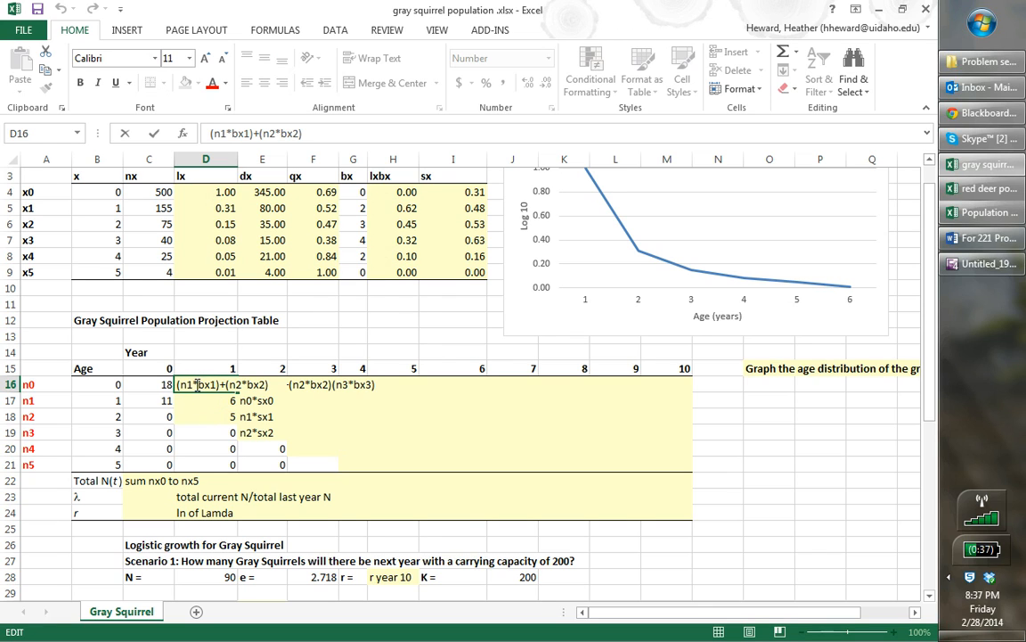
left_click_drag(177, 384, 260, 386)
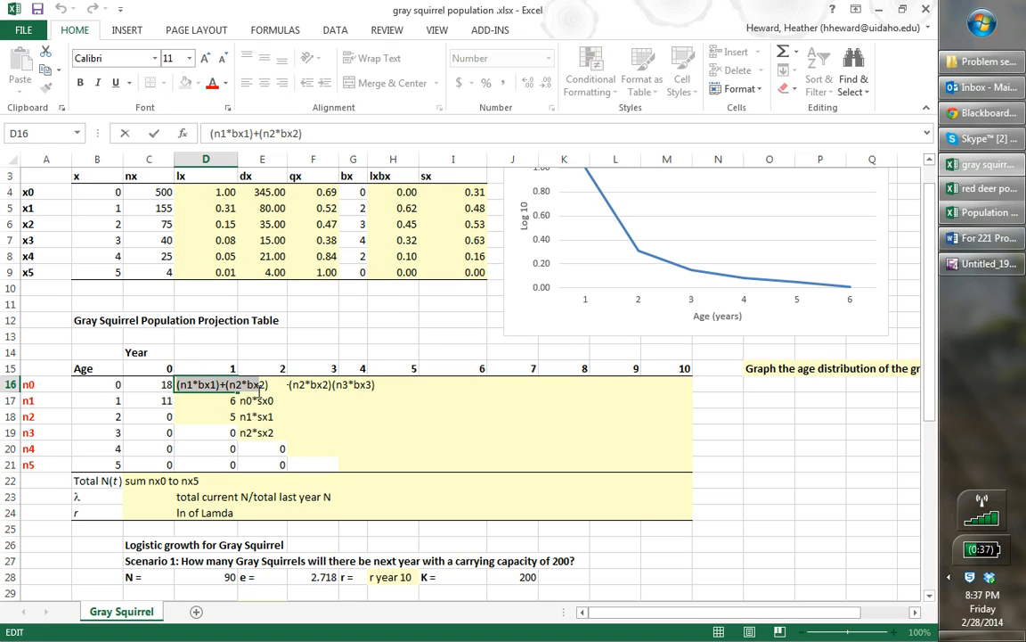
key("BackSpace")
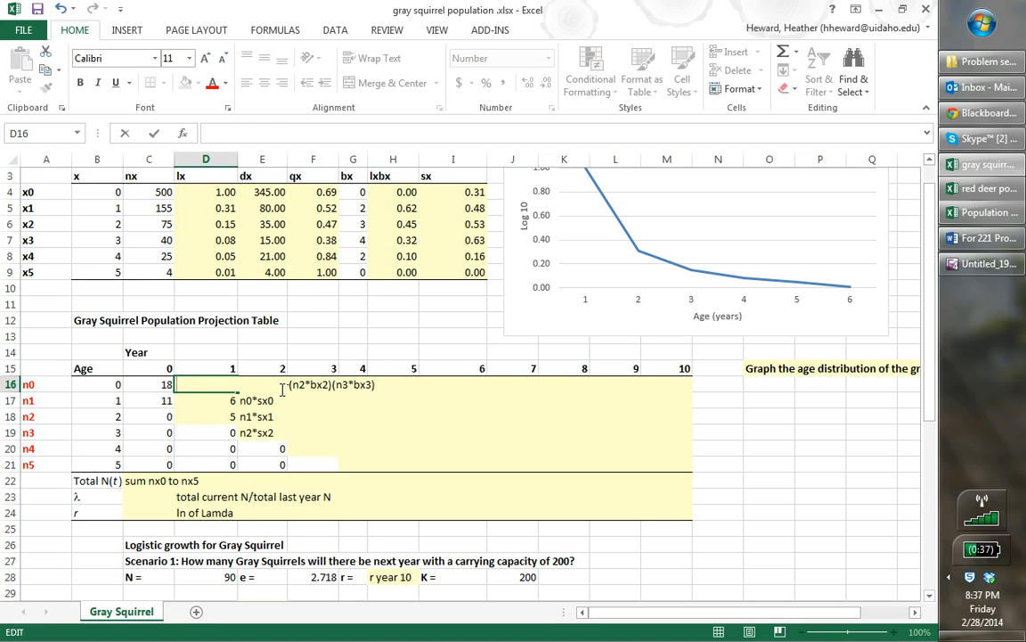
type("=")
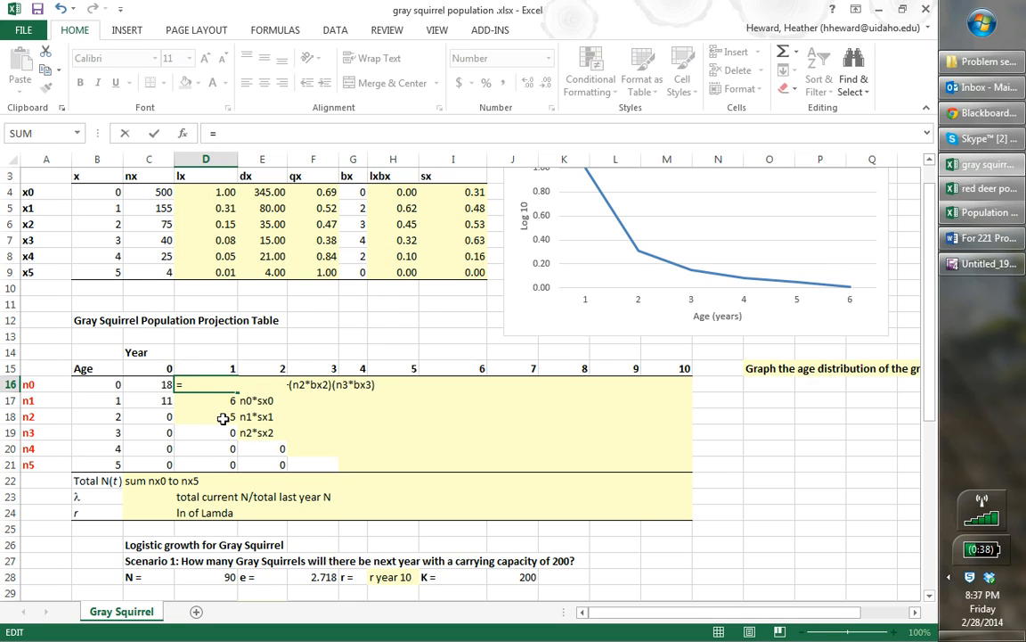
type("(")
left_click(214, 417)
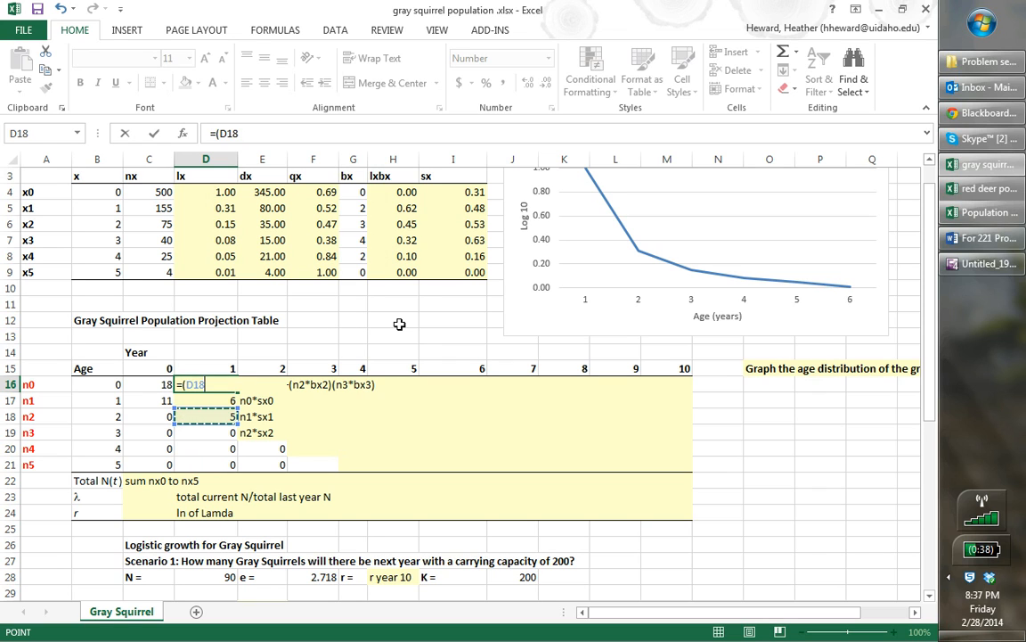
type("*")
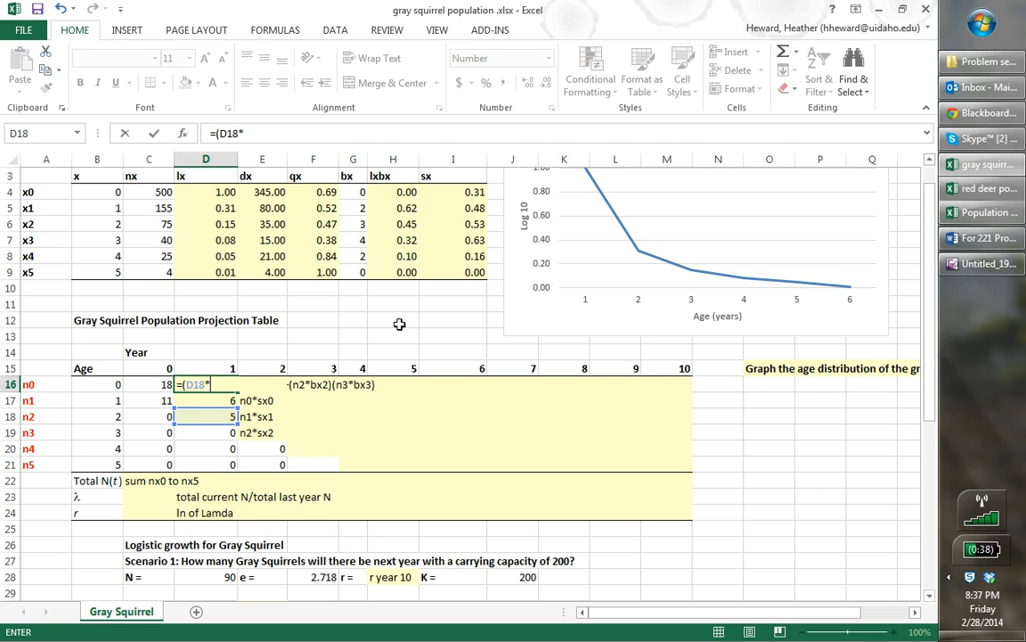
left_click(356, 225)
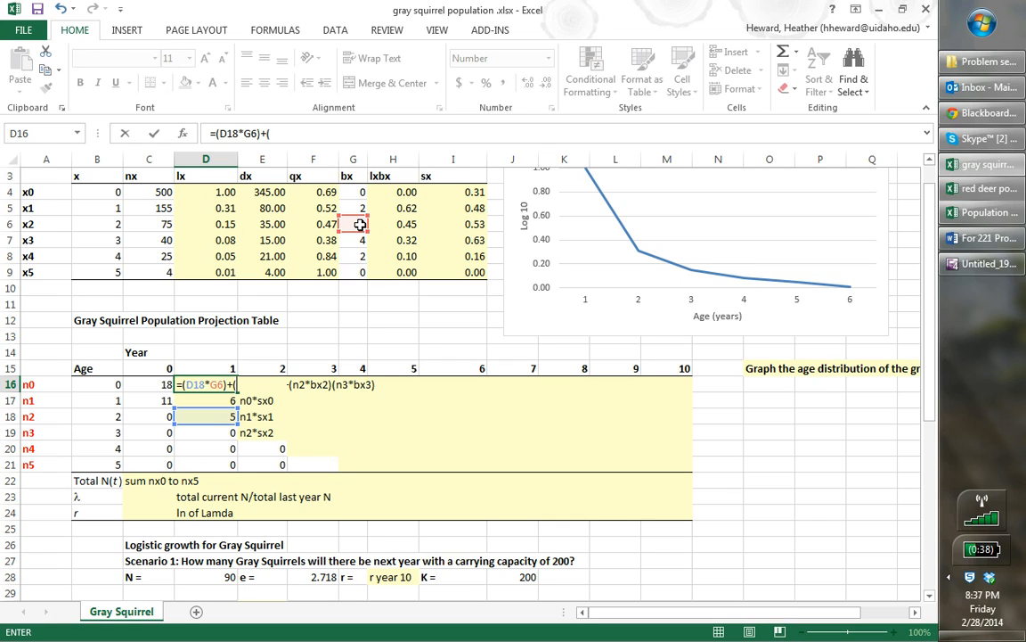
left_click(222, 402)
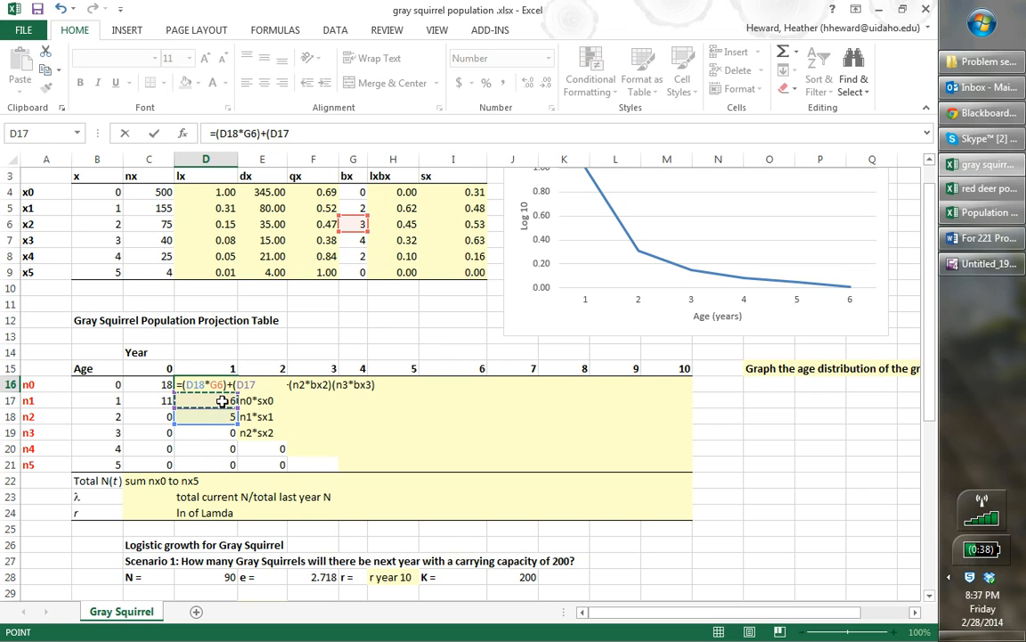
type("*")
left_click(356, 208)
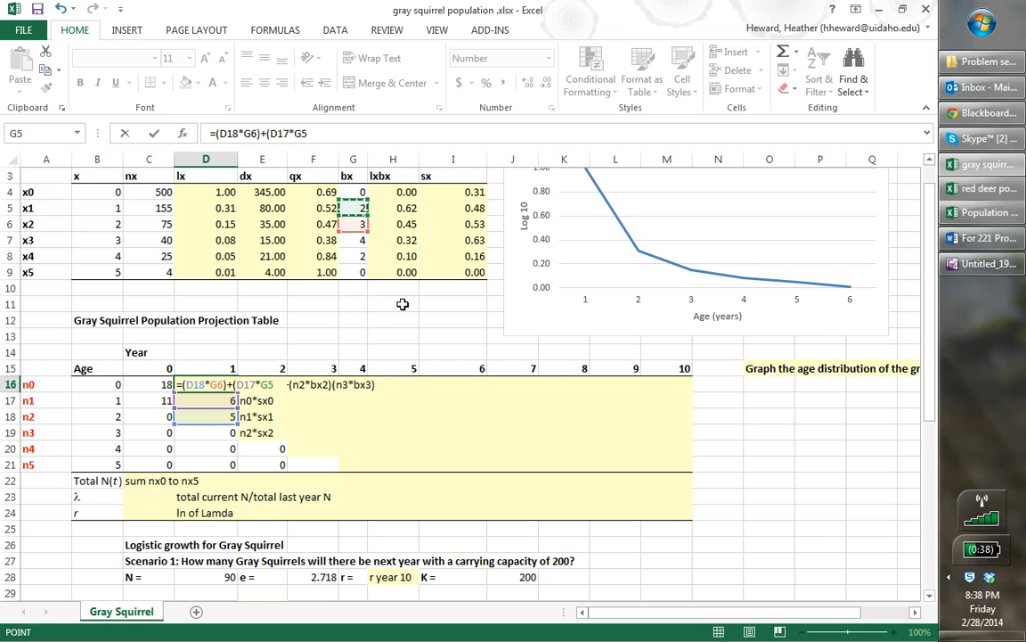
type(")")
key("Return")
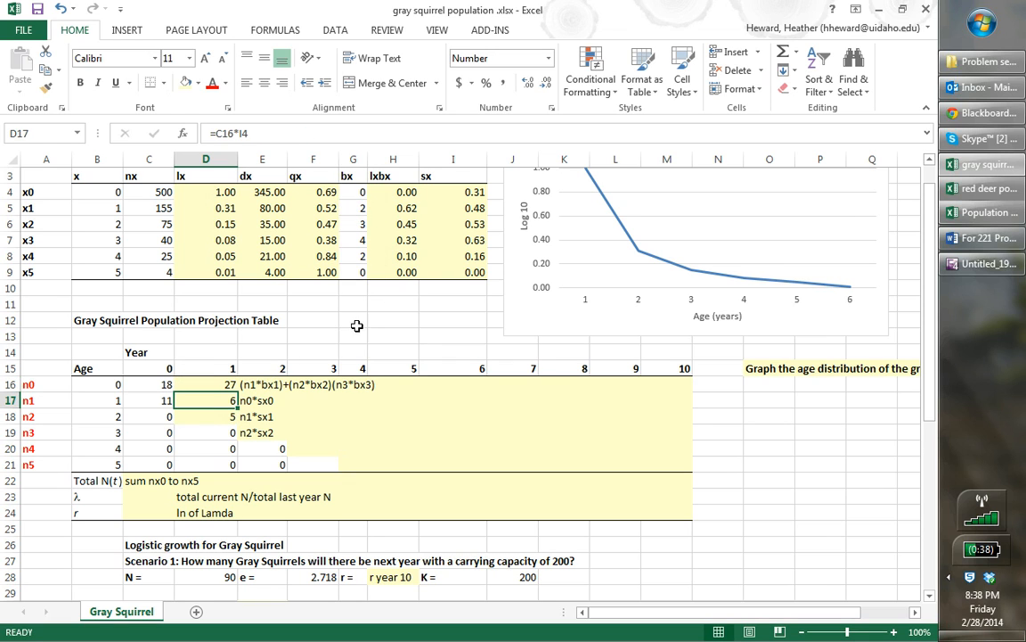
Step: Lock the column of both bx references in D16 so the formula reads =(D18*$G6)+(D17*$G5)
left_click(227, 384)
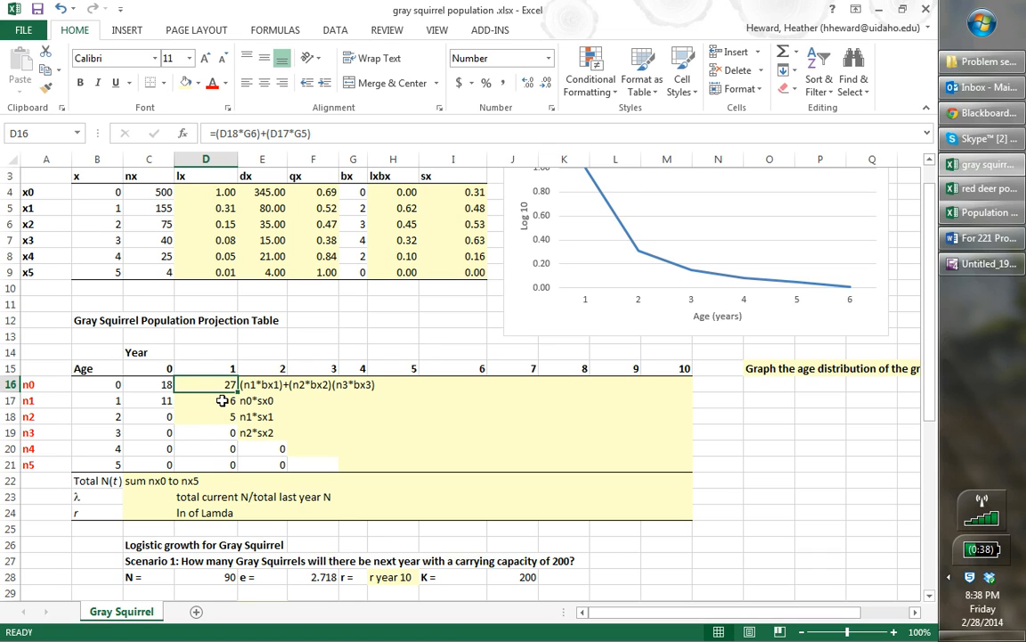
left_click(218, 401)
left_click(218, 417)
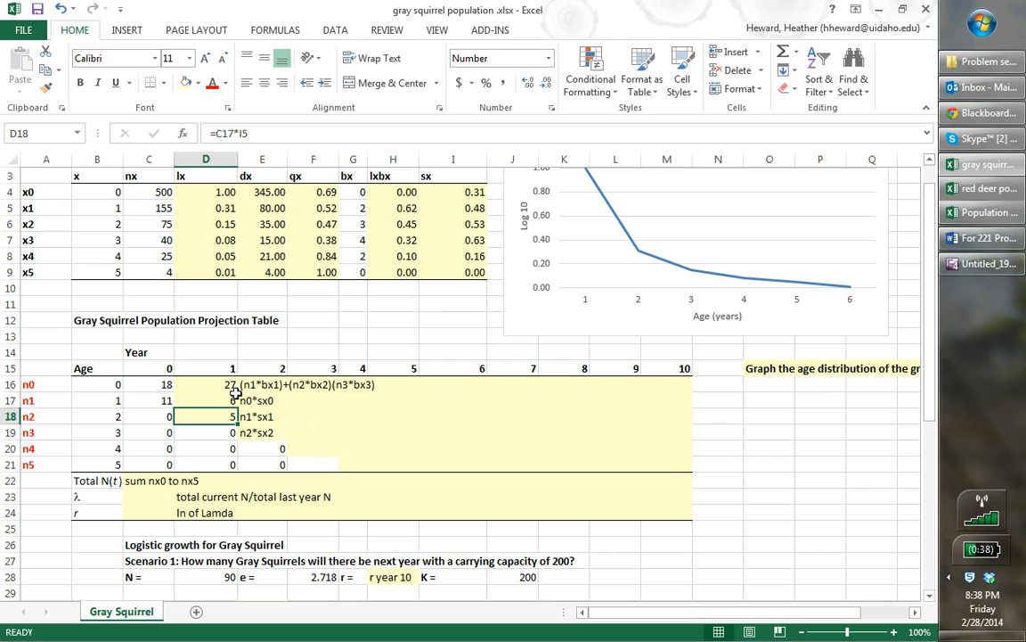
double_click(212, 384)
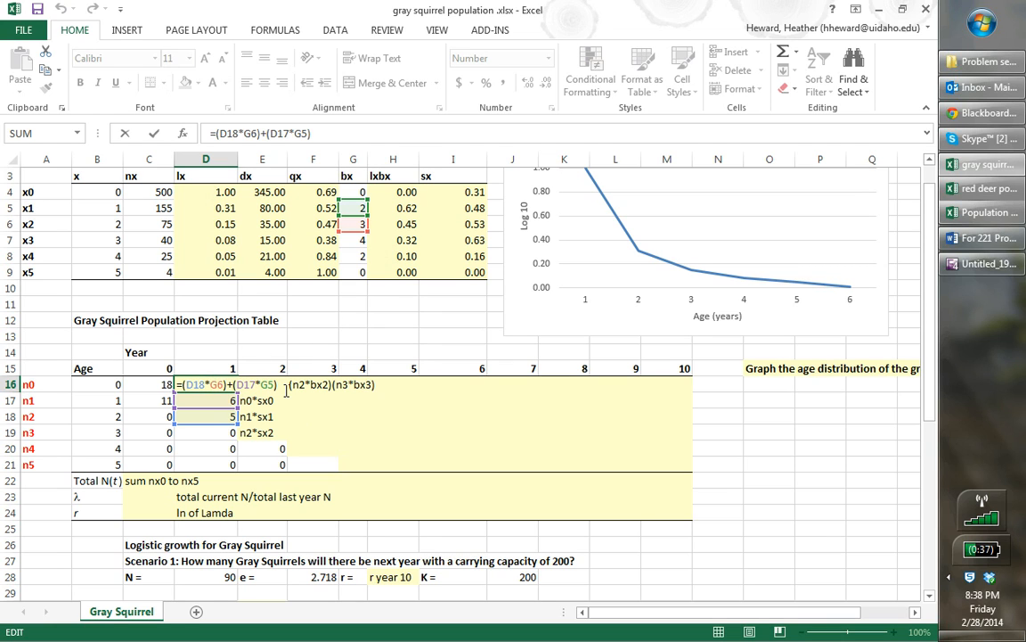
type("$")
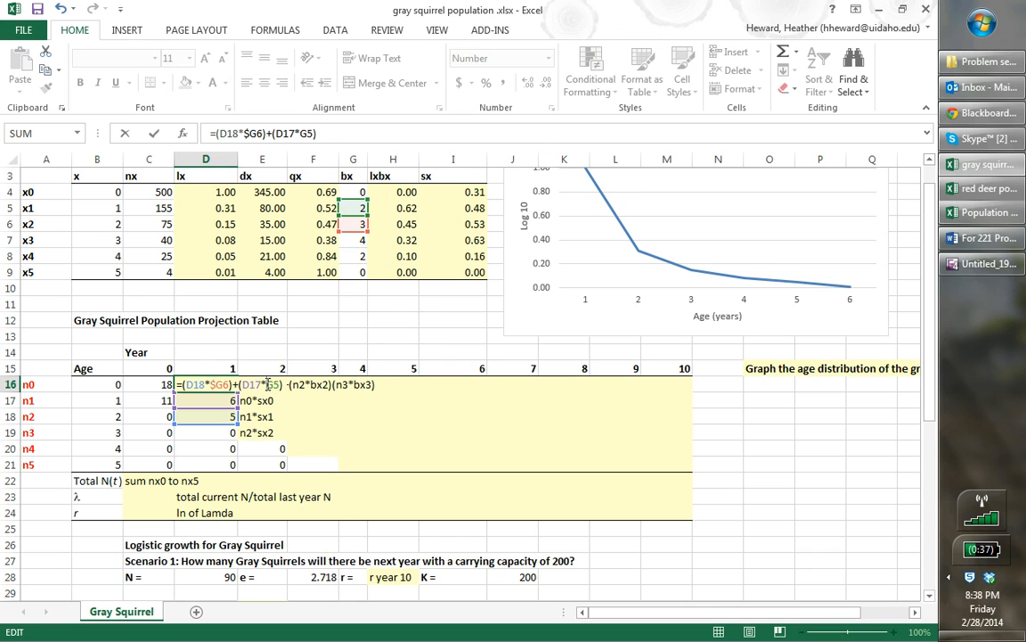
type("$")
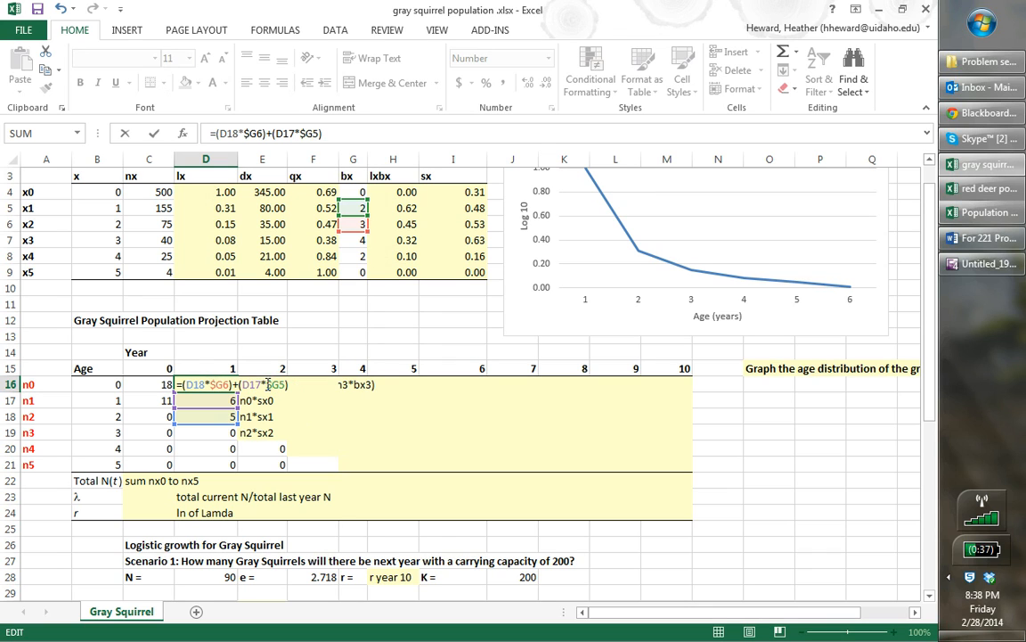
key("Return")
Step: Lock the sx column references in D17 and D18, making them =C16*$I4 and =C17*$I5
double_click(214, 401)
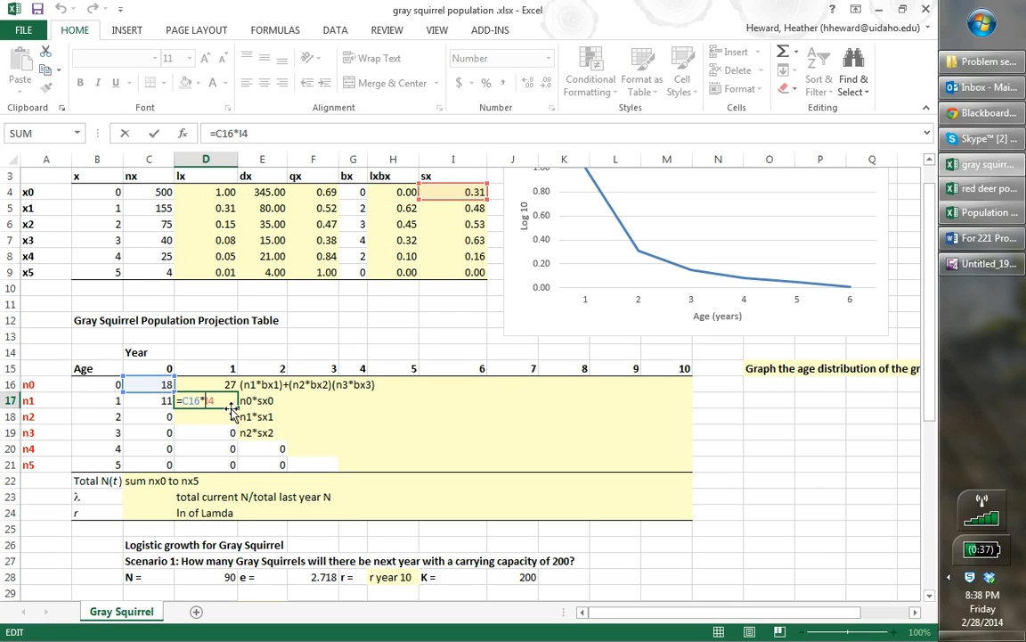
type("$")
key("Return")
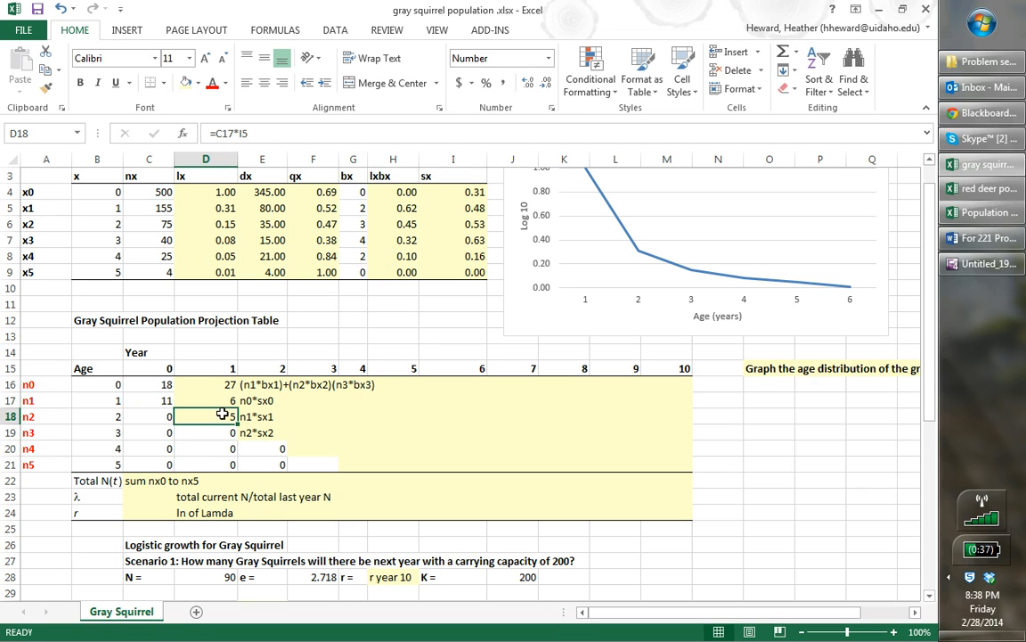
double_click(204, 416)
left_click(205, 416)
type("$")
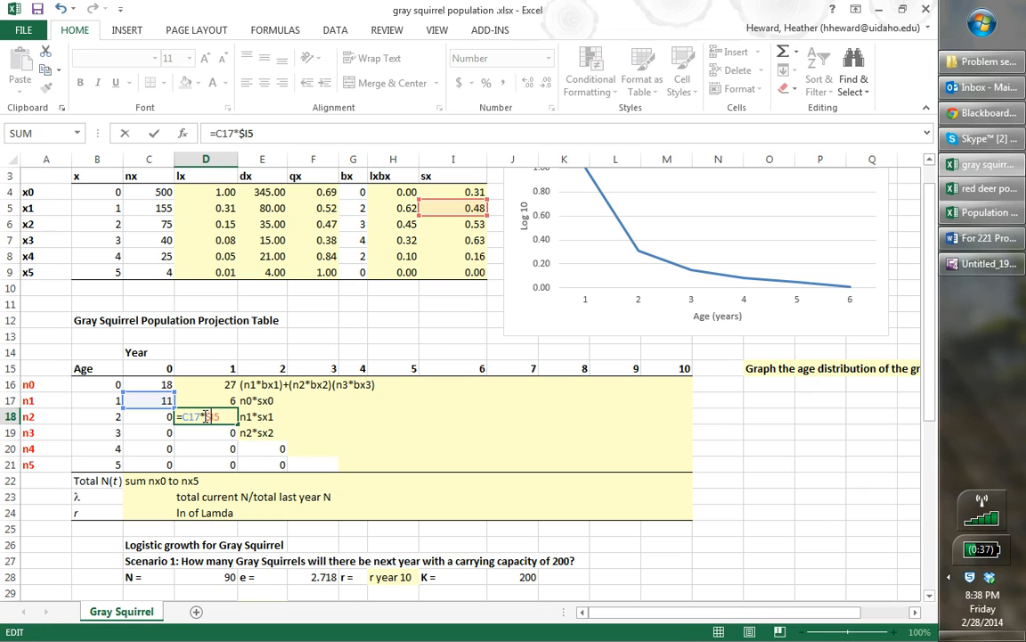
key("Return")
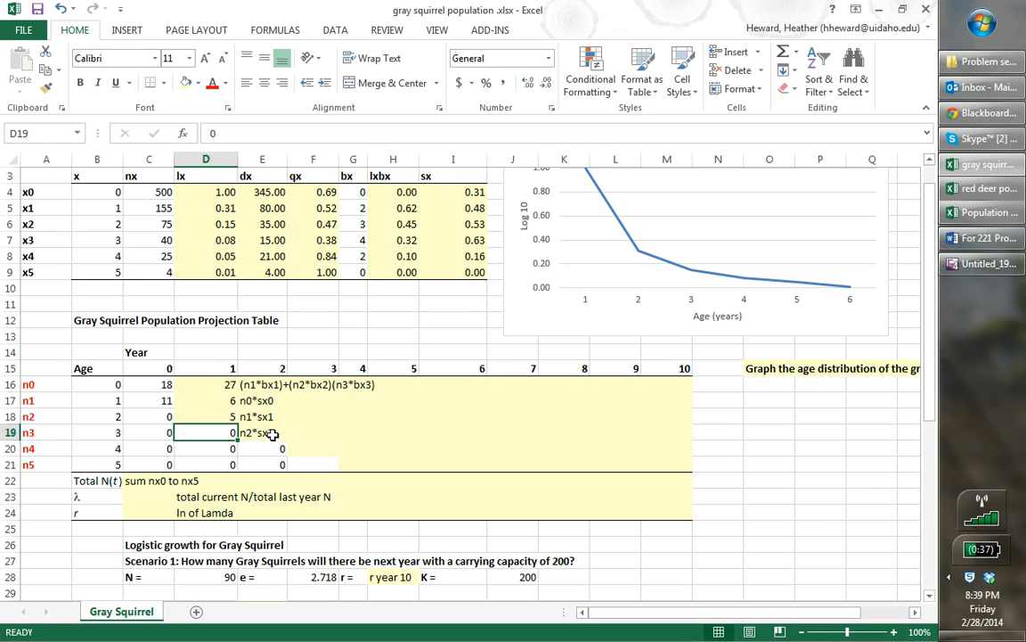
Step: Fill the year 1 formulas in D16:D18 across into the year 2 cells E16:E18
left_click_drag(227, 385, 269, 390)
left_click(356, 444)
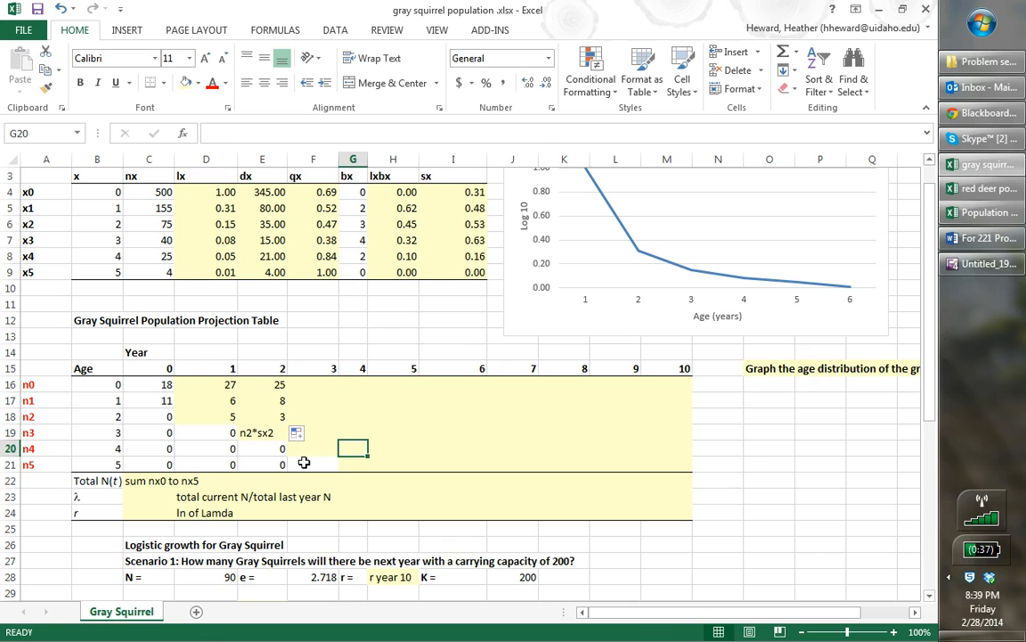
left_click(266, 432)
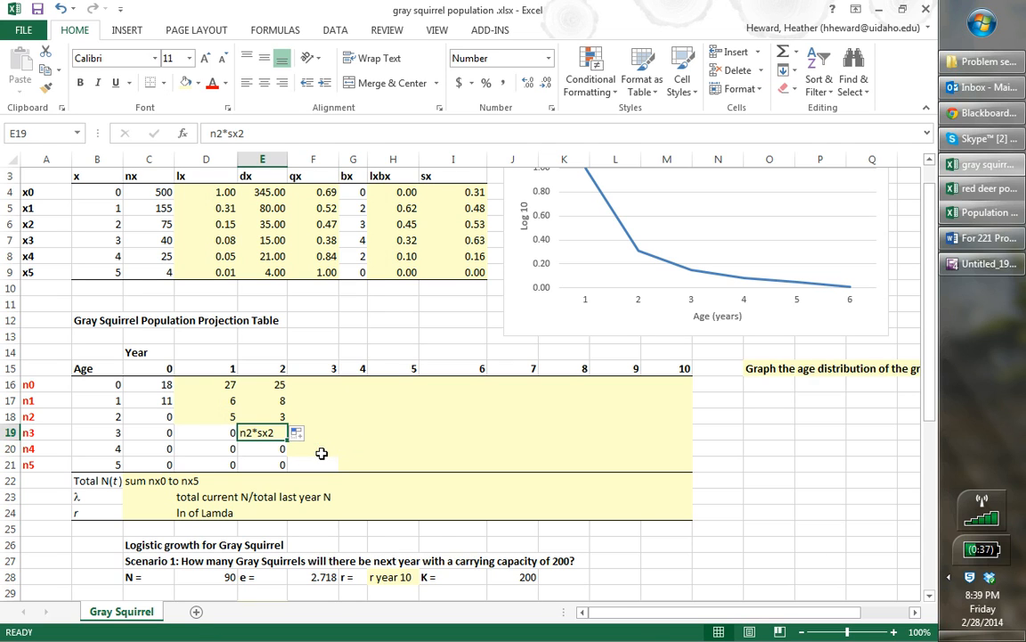
Step: Fill the n2 formula from E18 down into E19, replacing the n3 guideline, and check that it reads =D18*$I6
left_click(274, 416)
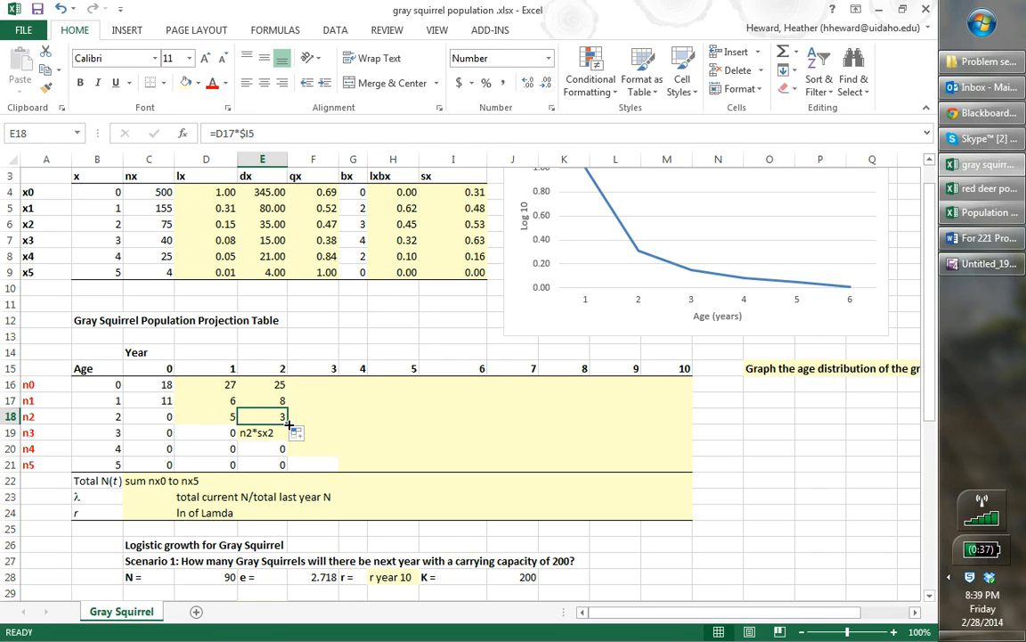
left_click_drag(287, 425, 288, 438)
left_click(352, 449)
double_click(274, 432)
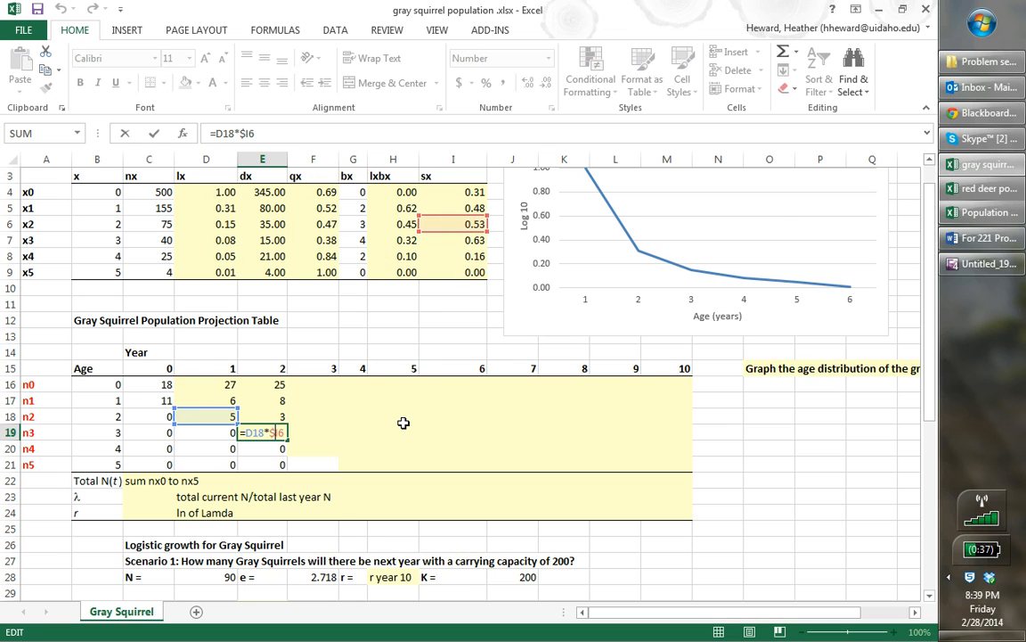
key("Return")
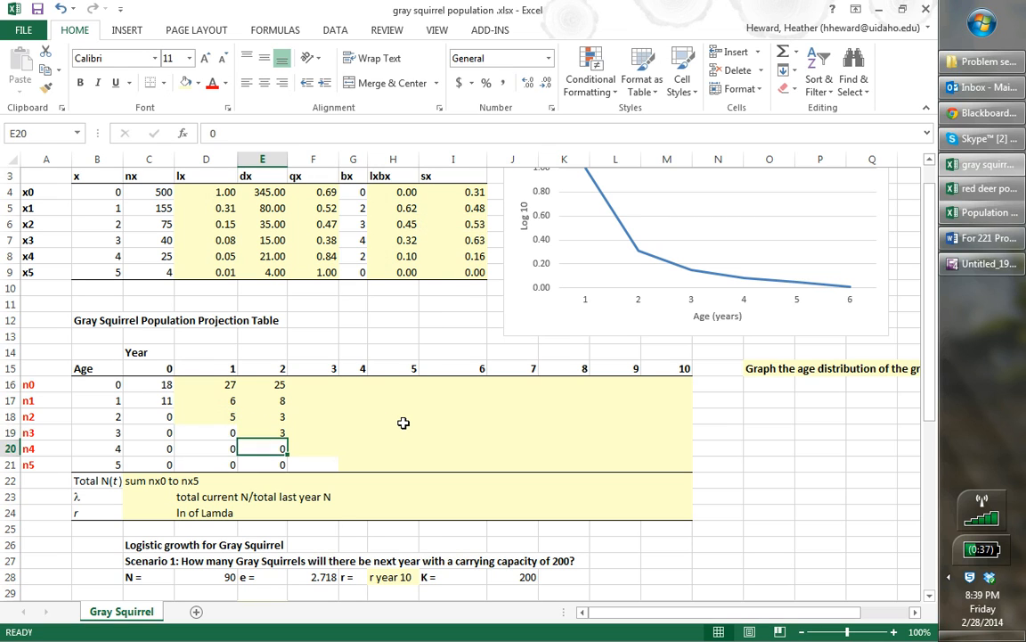
double_click(229, 416)
key("Return")
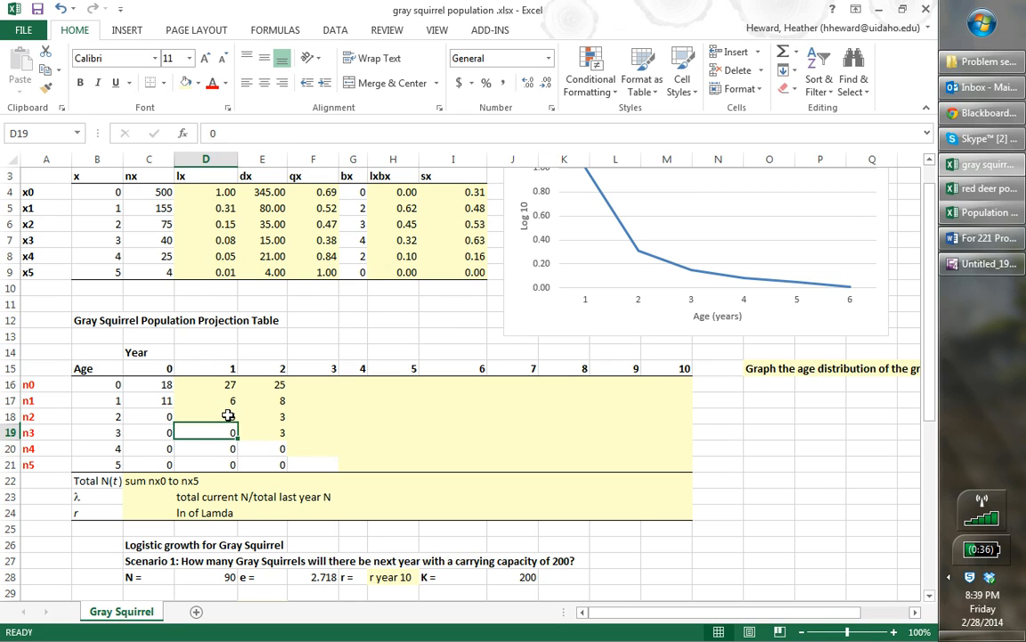
double_click(265, 434)
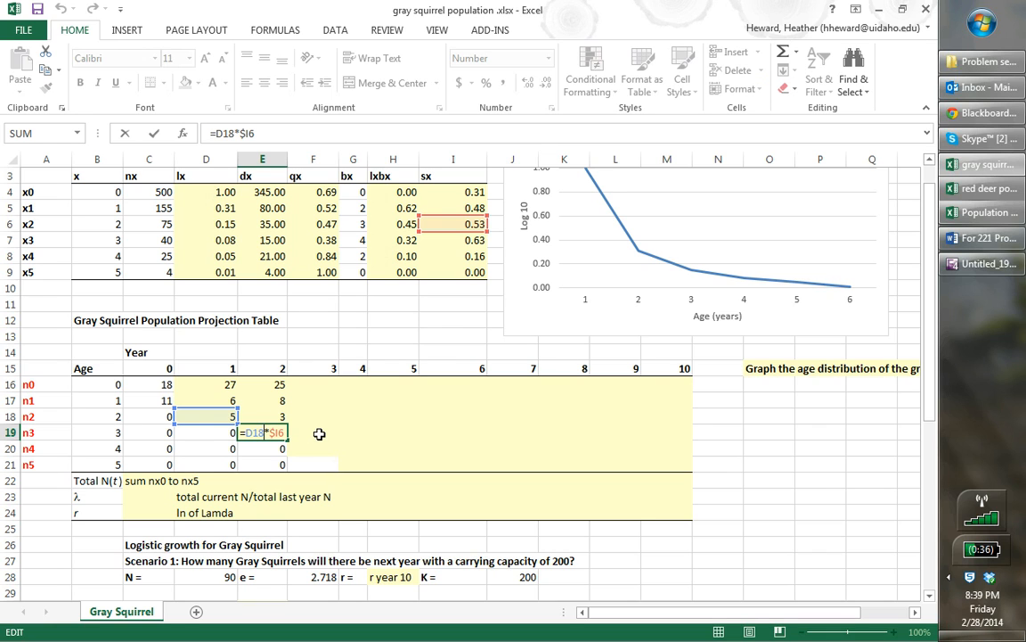
key("Return")
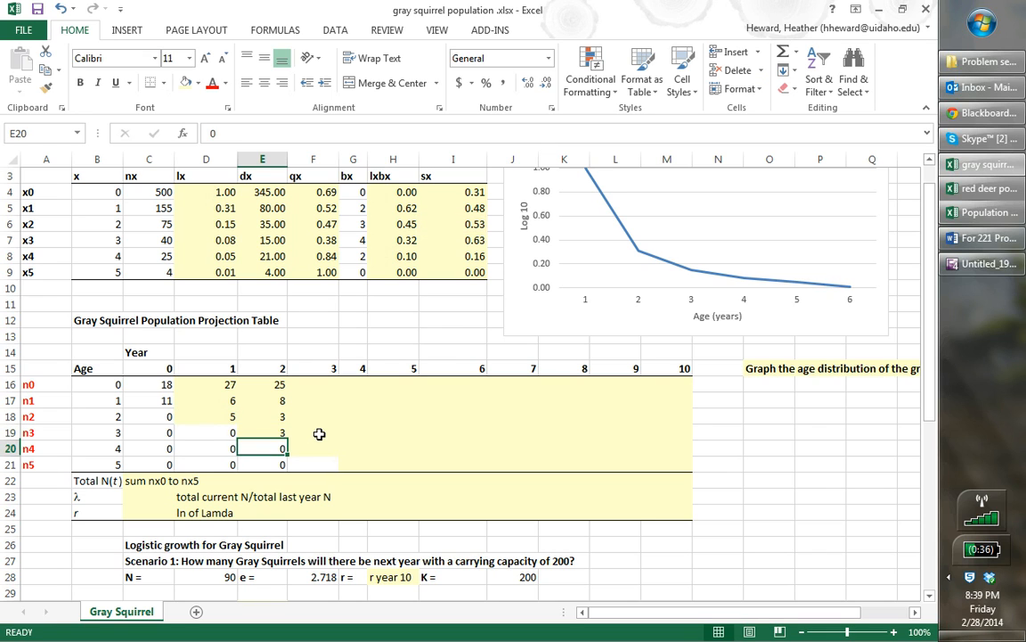
Step: Add the age 3 births term to the year 2 n0 formula in E16 so it reads =(E18*$G6)+(E17*$G5)+(E19*G7)
double_click(278, 384)
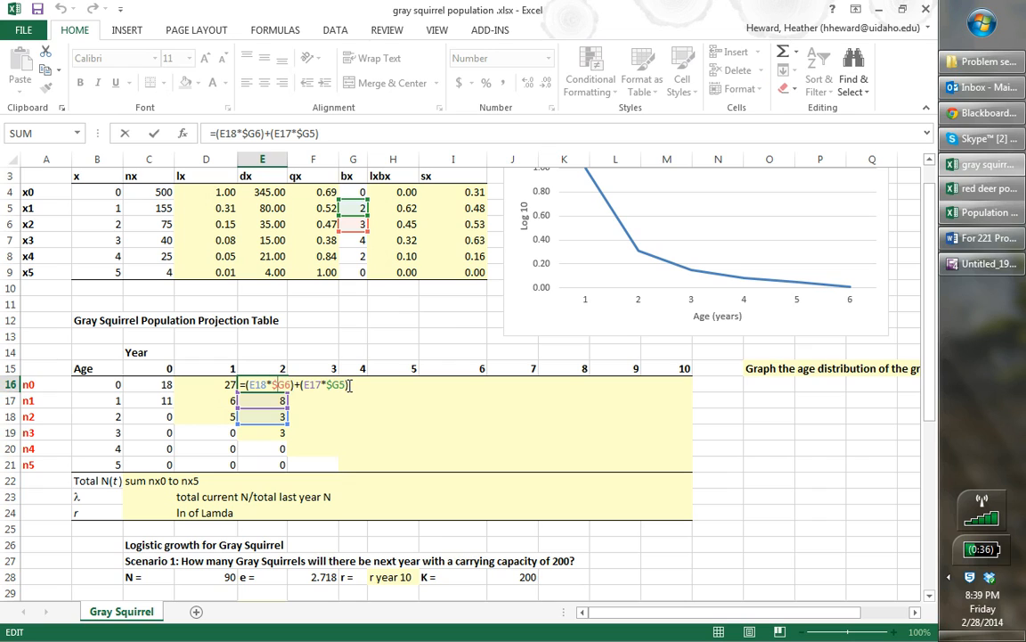
type("+(")
left_click(267, 432)
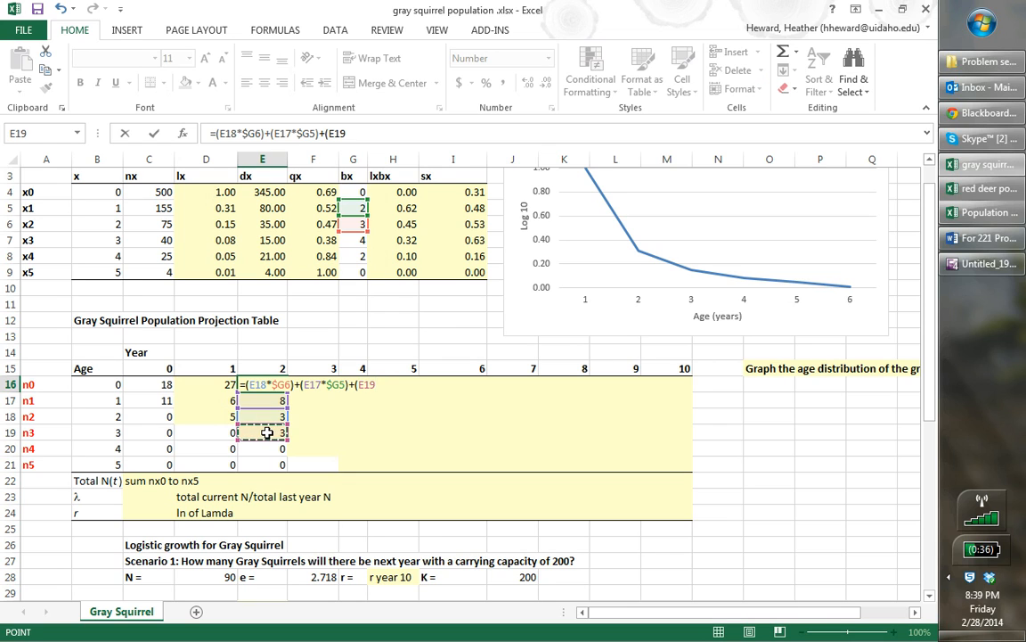
type("*")
left_click(360, 239)
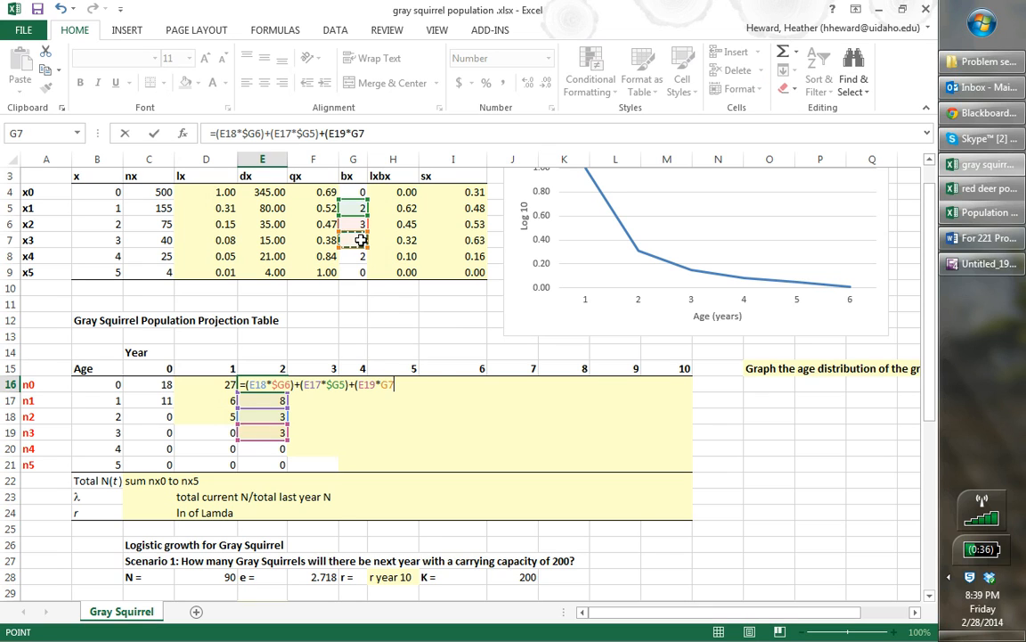
type(")")
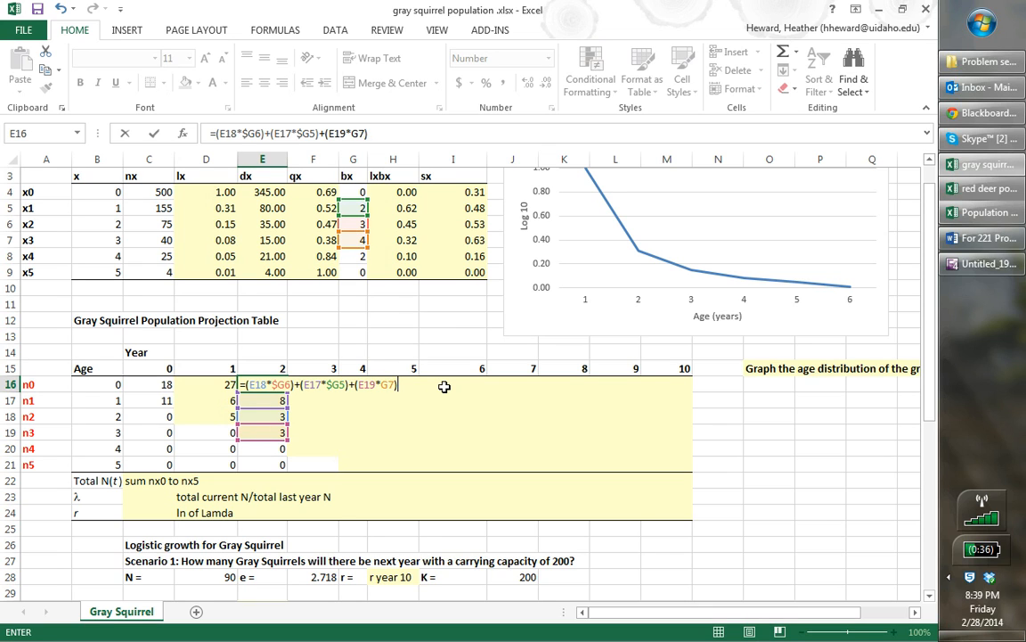
key("Return")
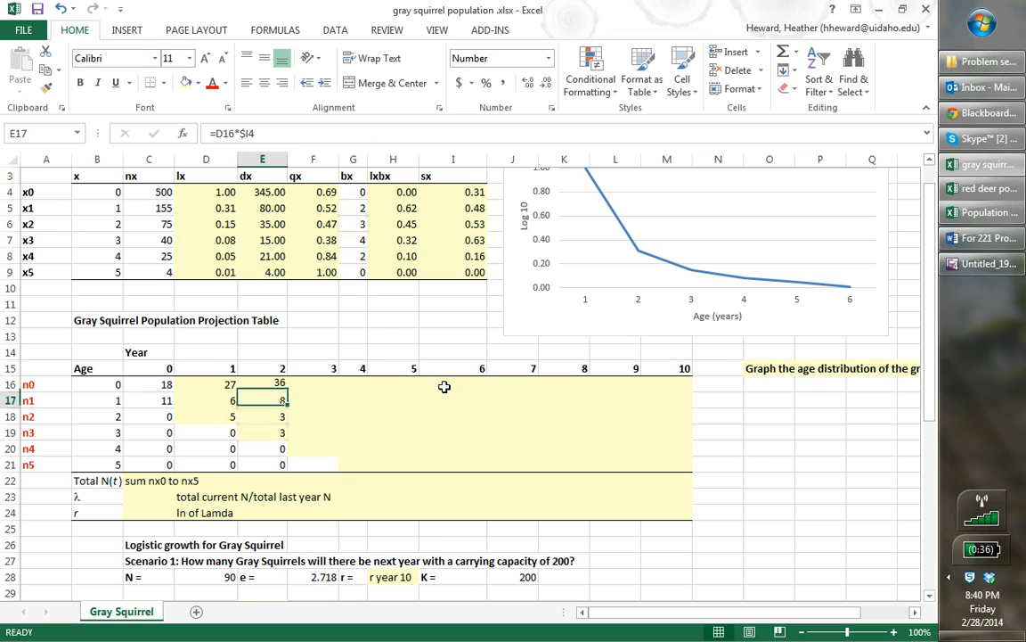
Step: Review the year 2 formulas in E16:E19 and fill them across into the year 3 cells F16:F19
left_click(268, 384)
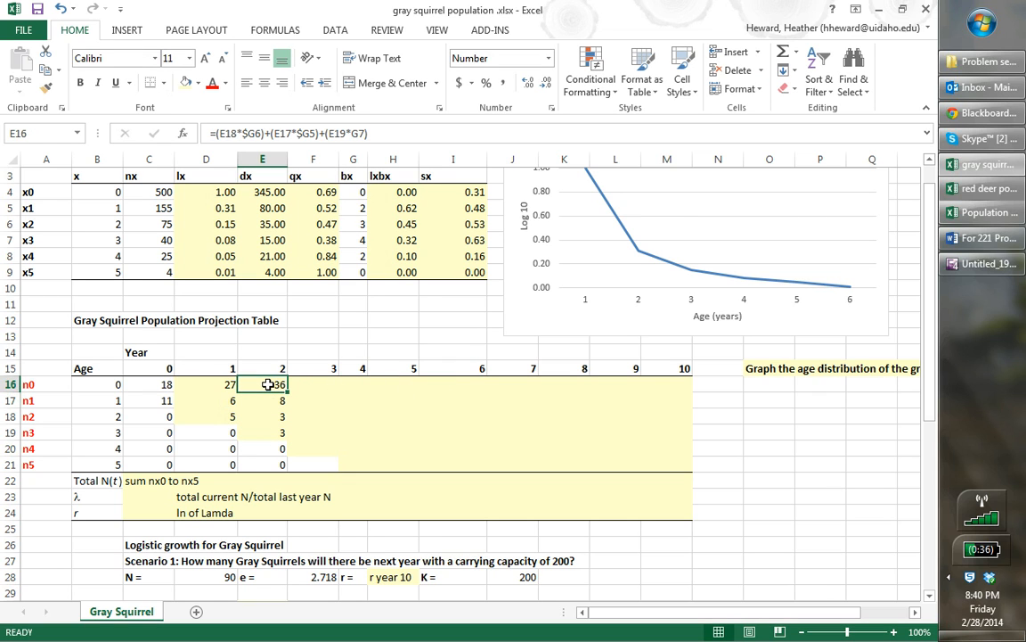
left_click(275, 432)
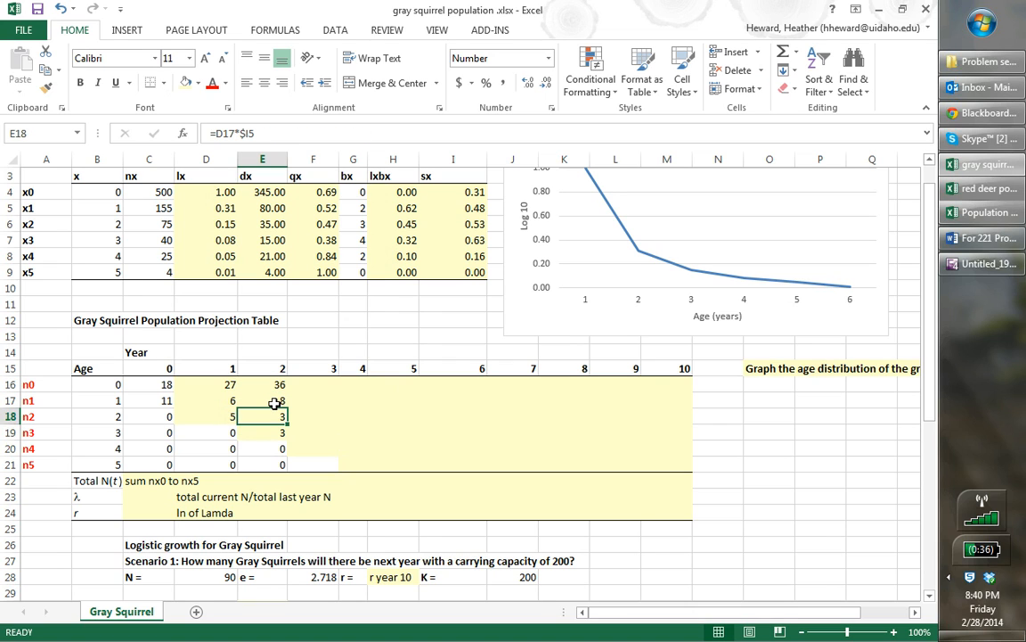
left_click(275, 401)
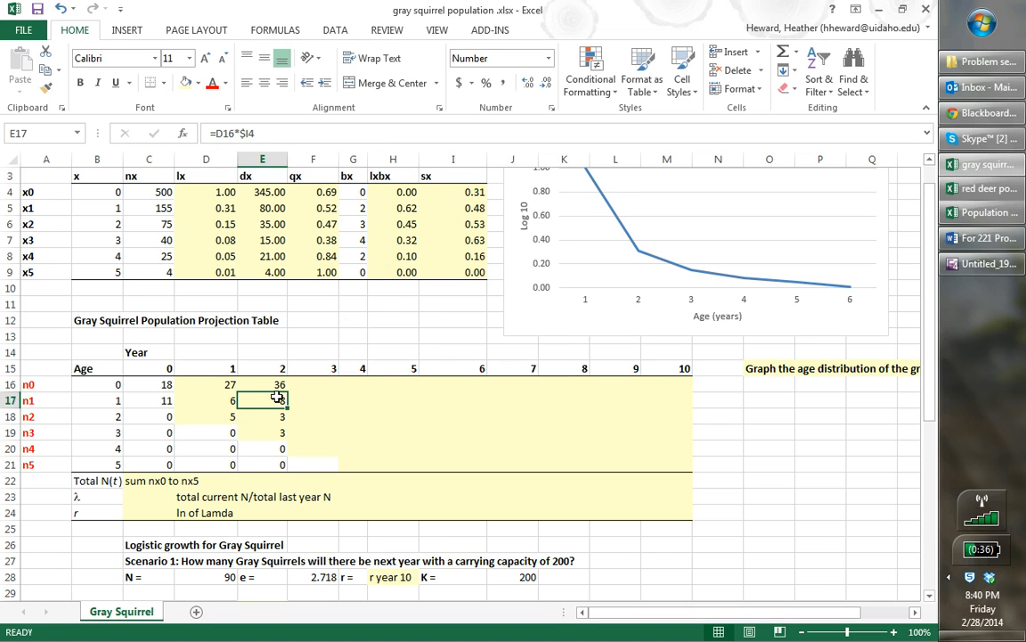
left_click_drag(271, 385, 284, 438)
left_click(288, 439)
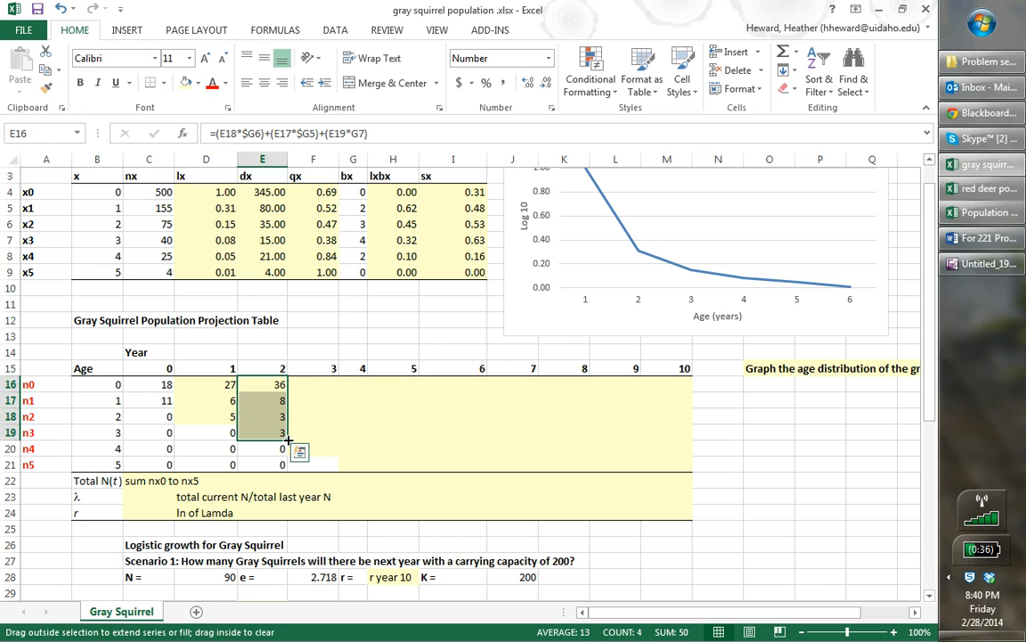
double_click(270, 431)
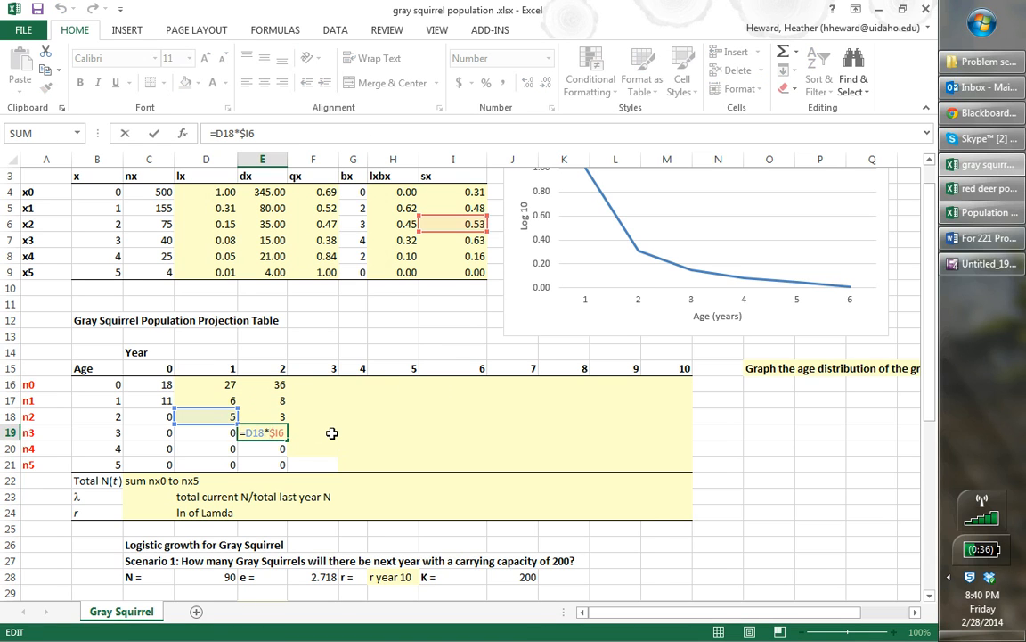
key("Escape")
left_click_drag(272, 385, 357, 437)
Step: Fill the n3 formula from F19 down into F20 for n4 and check that it reads =E19*$I7
left_click(331, 434)
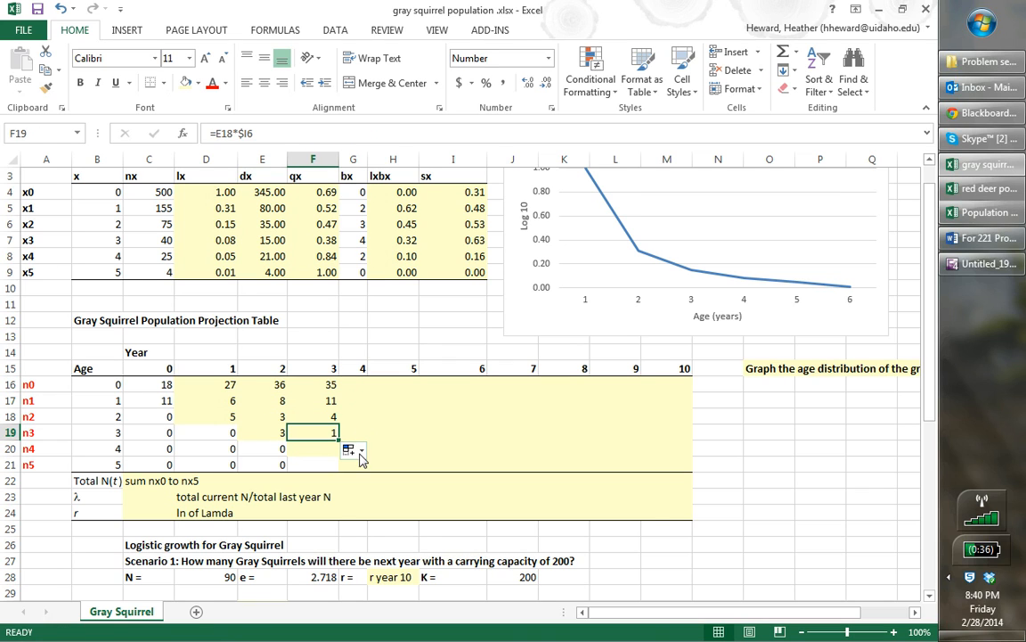
left_click_drag(338, 439, 367, 449)
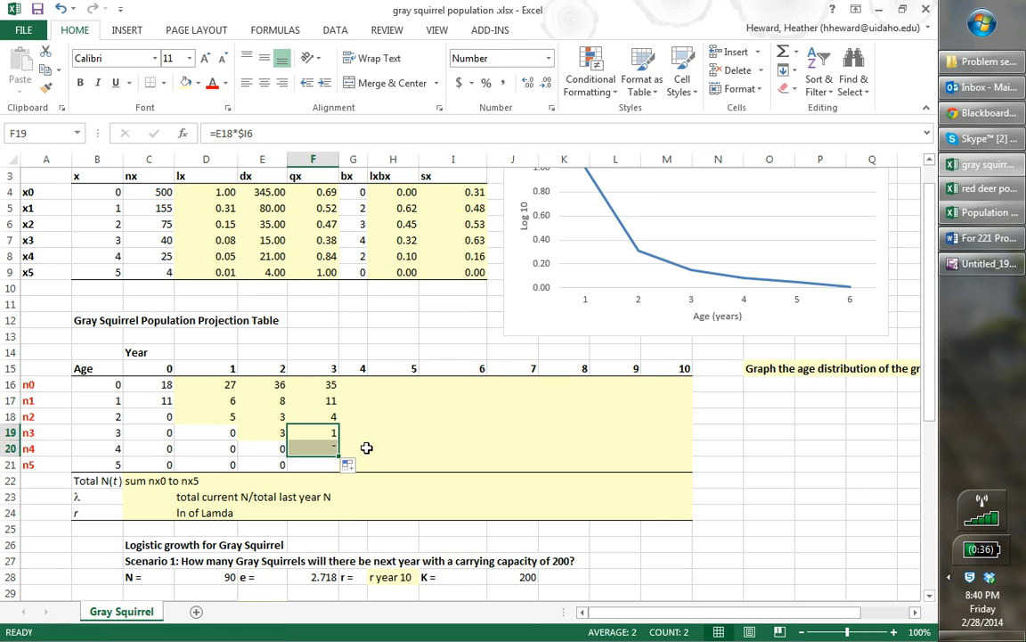
left_click(407, 446)
double_click(320, 448)
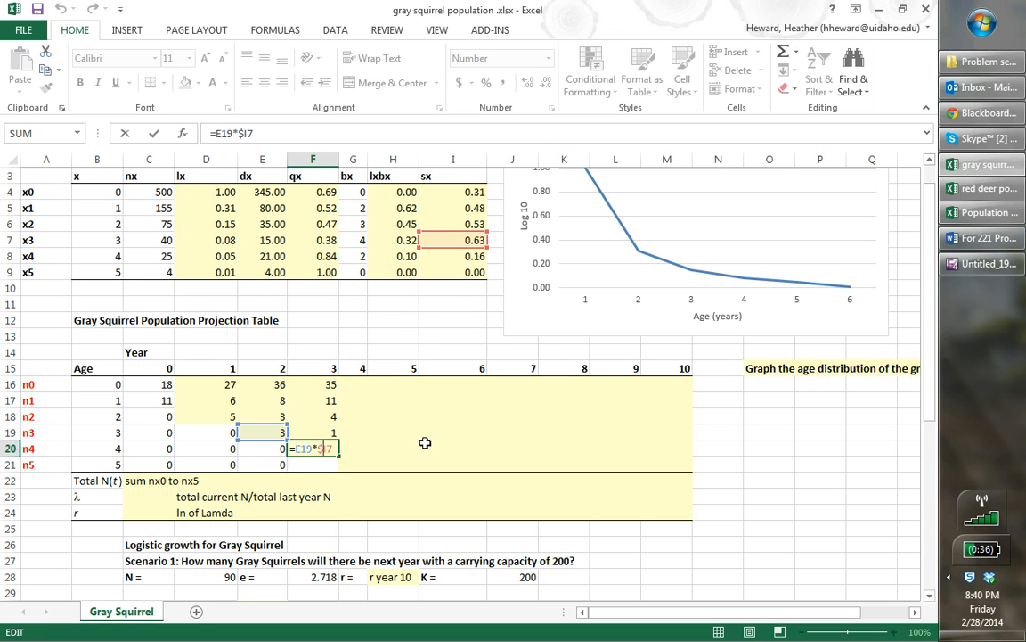
key("Return")
left_click(386, 443)
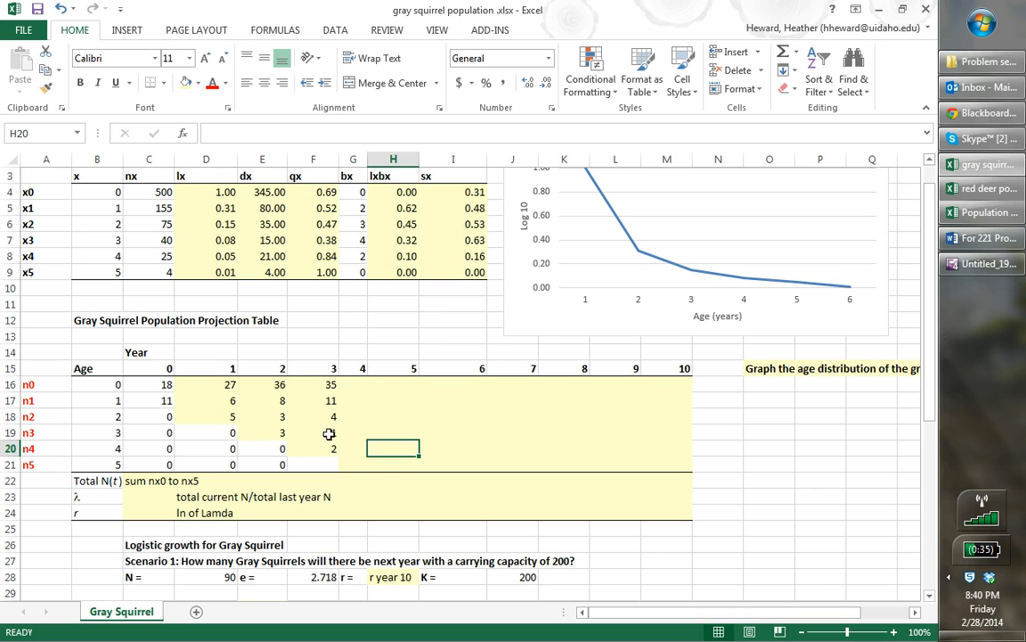
Step: Compare the survival formulas in F19 and F20 with the previous-year cells E18 and E19 that they reference
left_click(328, 434)
left_click(330, 449)
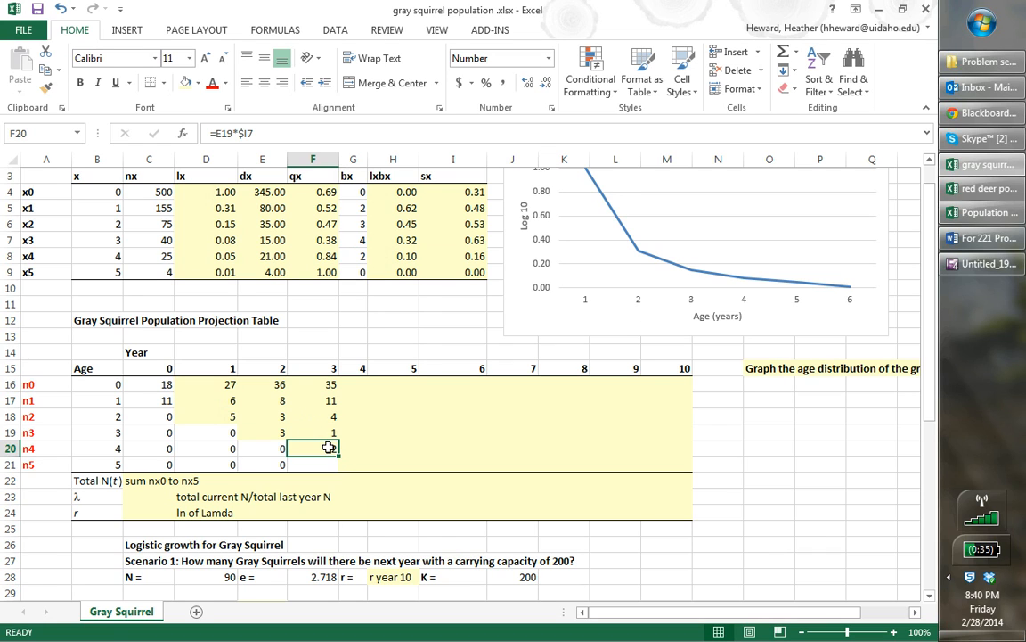
left_click(278, 433)
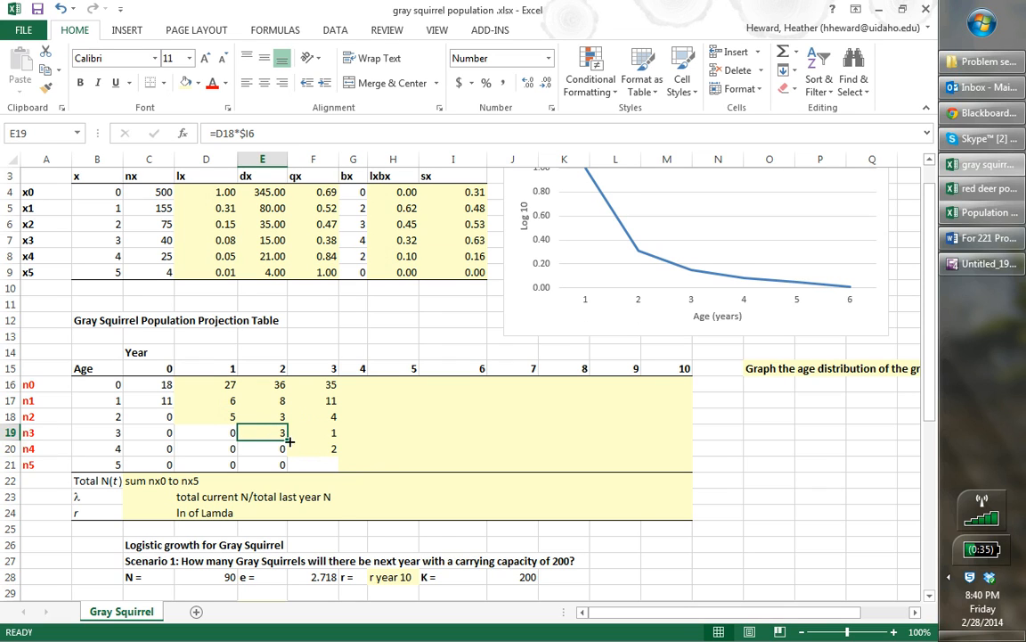
left_click(324, 451)
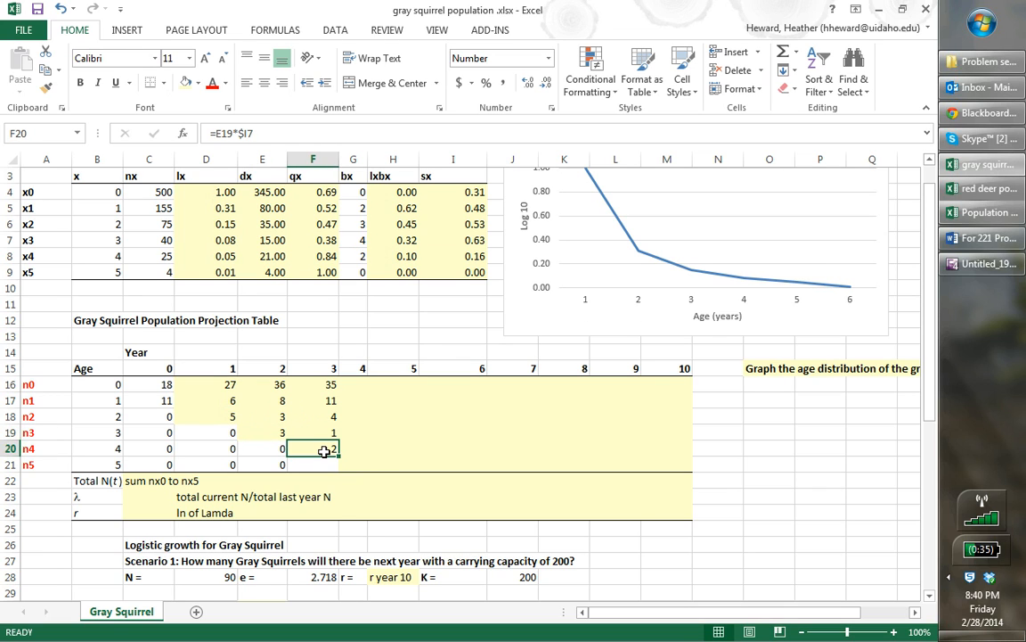
left_click(278, 416)
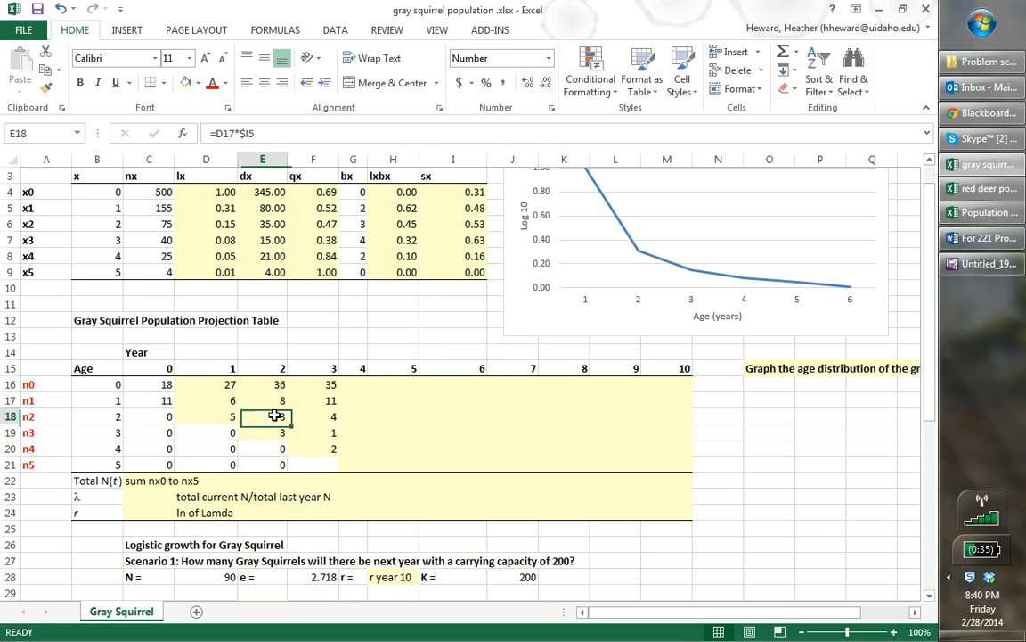
left_click(324, 432)
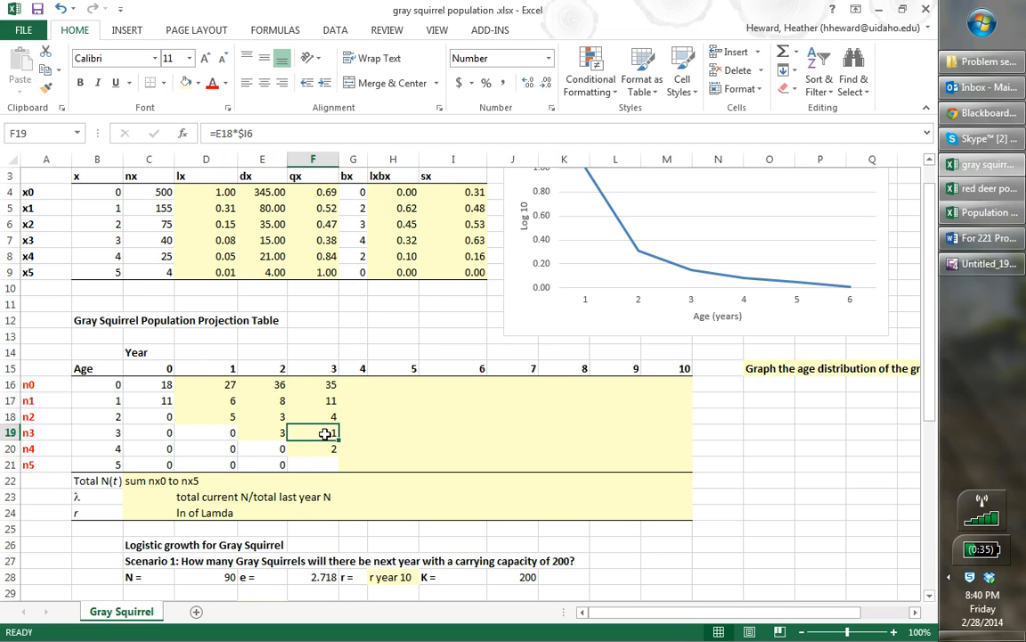
left_click(326, 448)
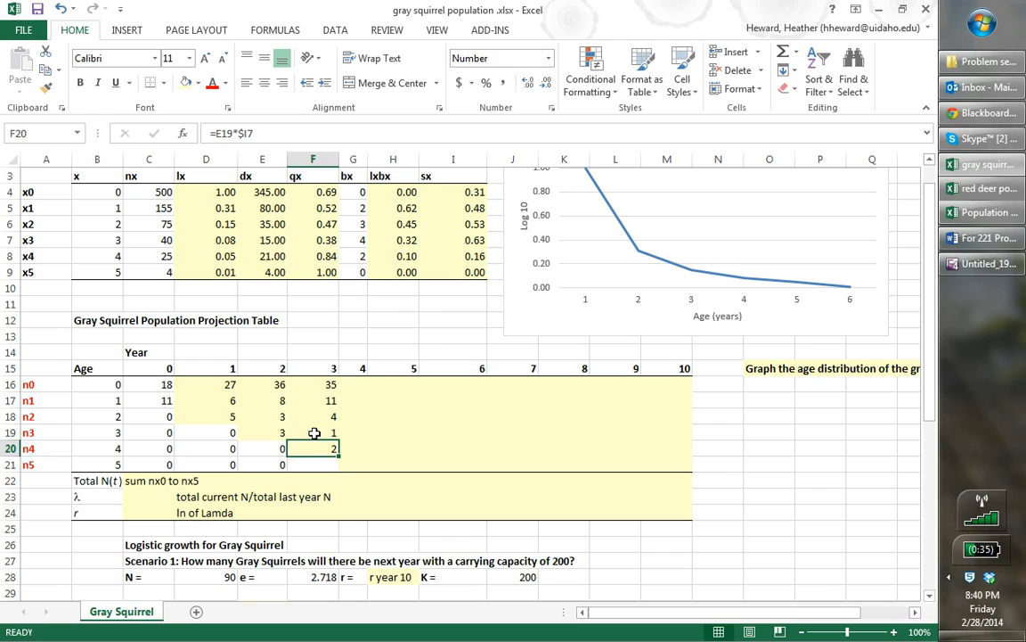
left_click(315, 433)
left_click(269, 432)
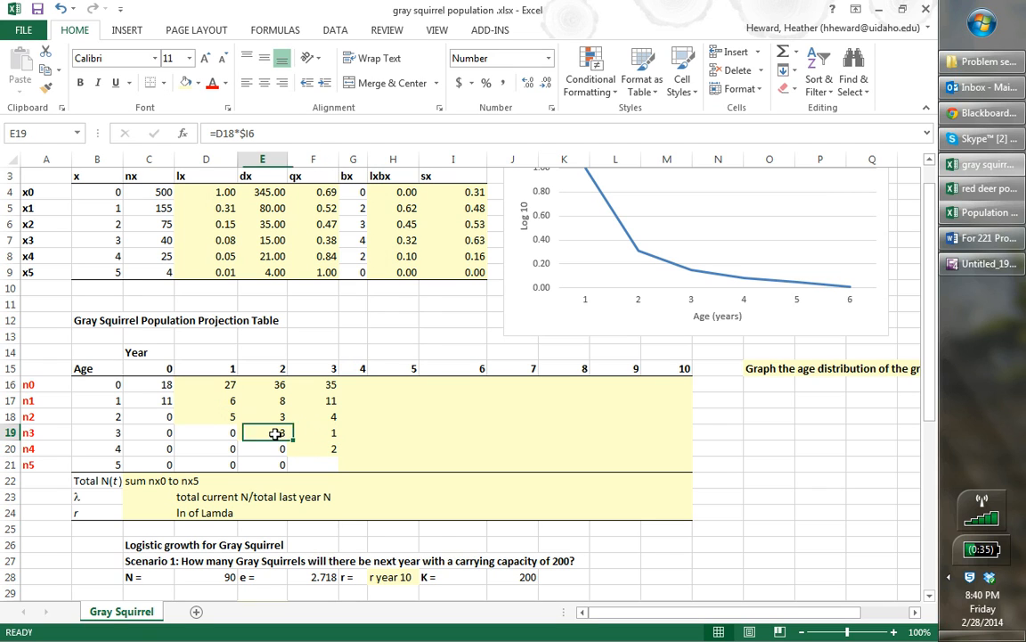
left_click(316, 448)
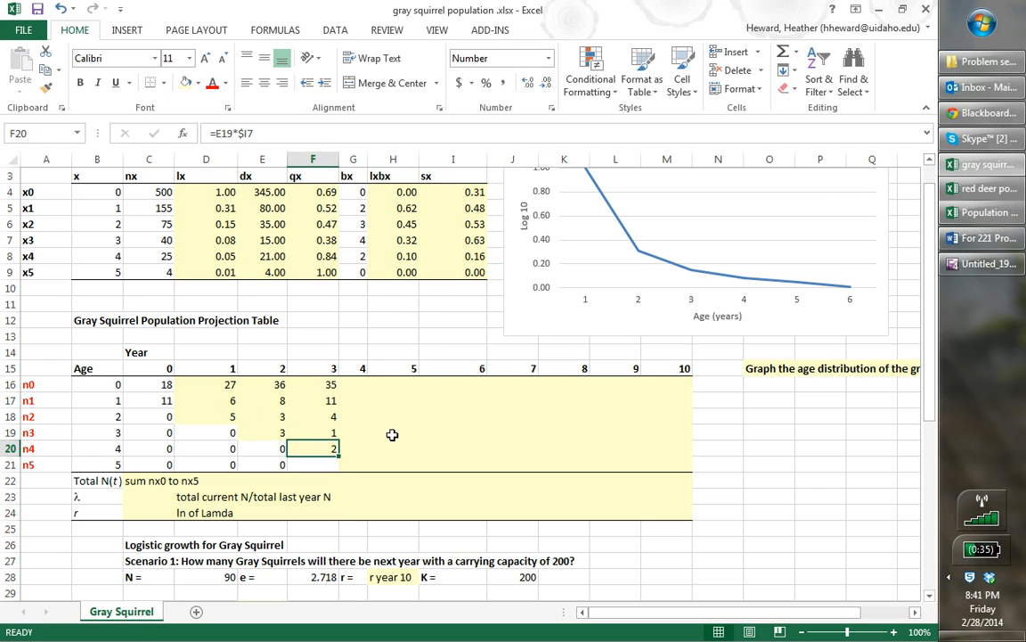
Step: Add the age 4 births term (F20*G8) to the year 3 n0 formula in F16
double_click(327, 385)
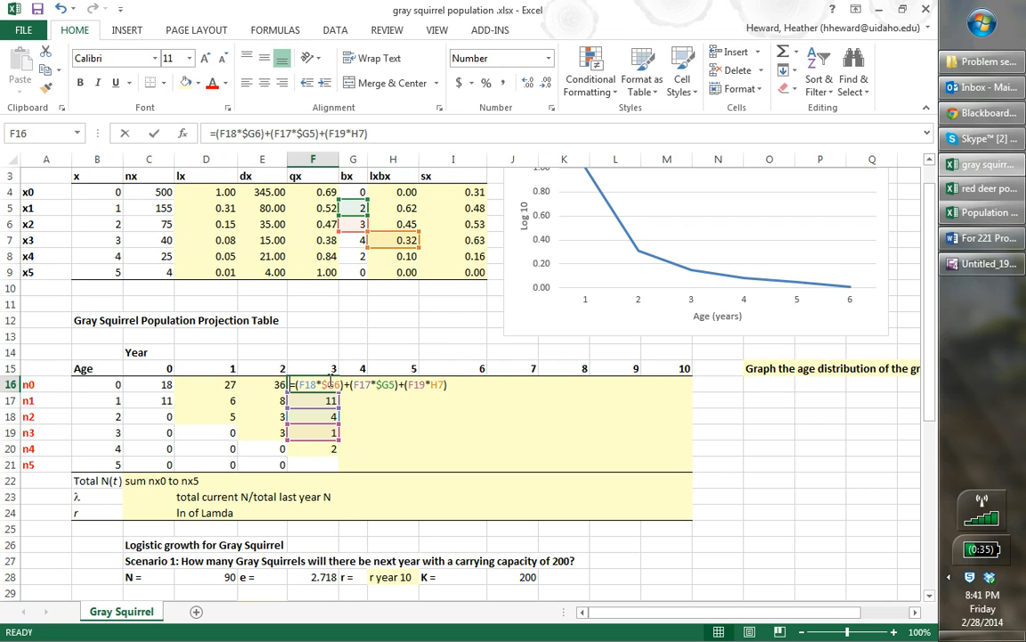
left_click(451, 386)
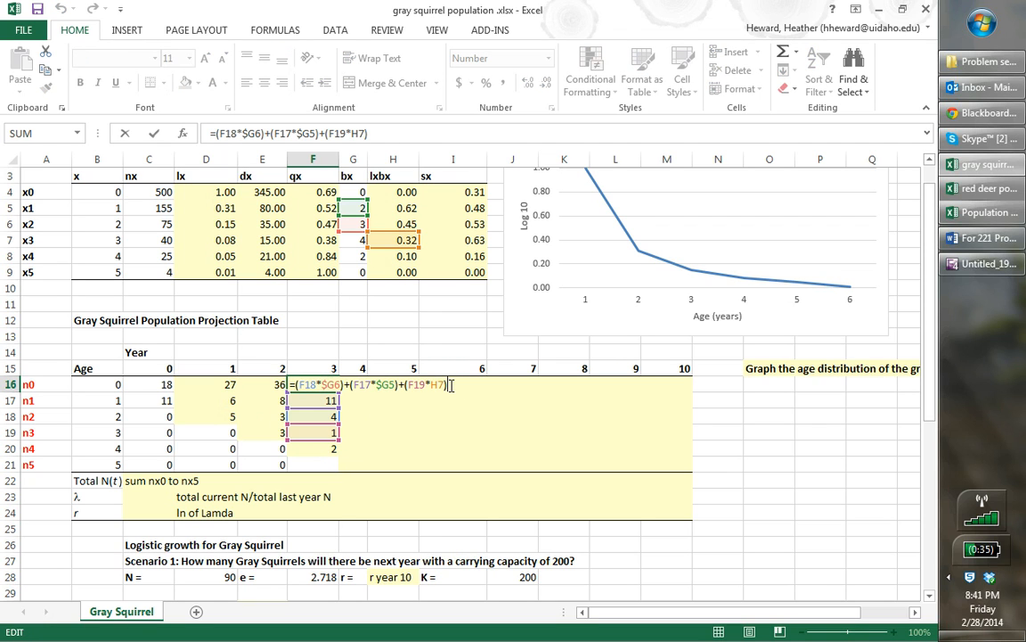
type("(")
key("BackSpace")
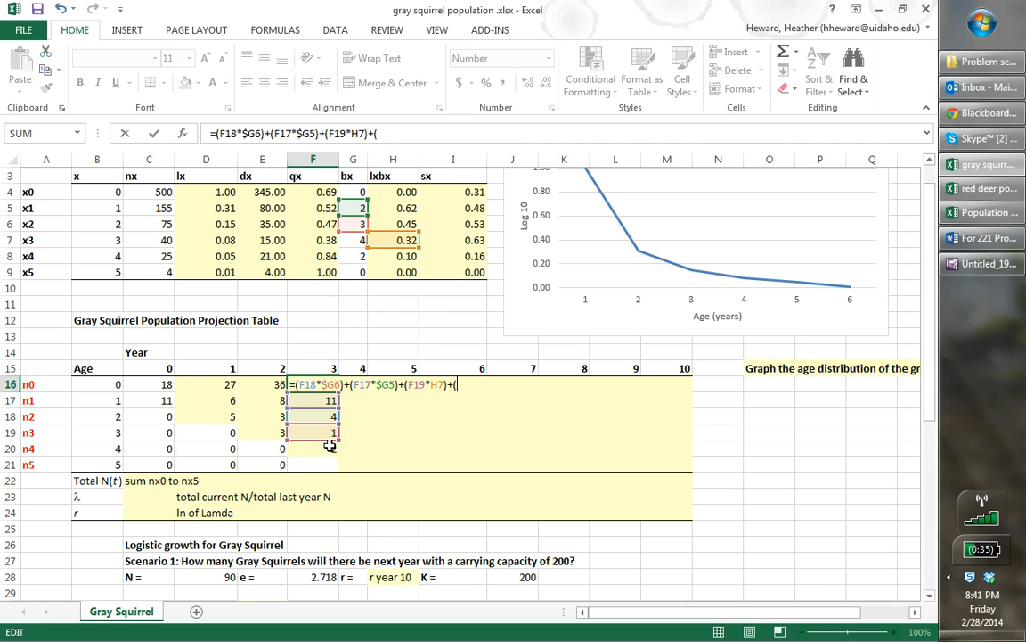
left_click(330, 446)
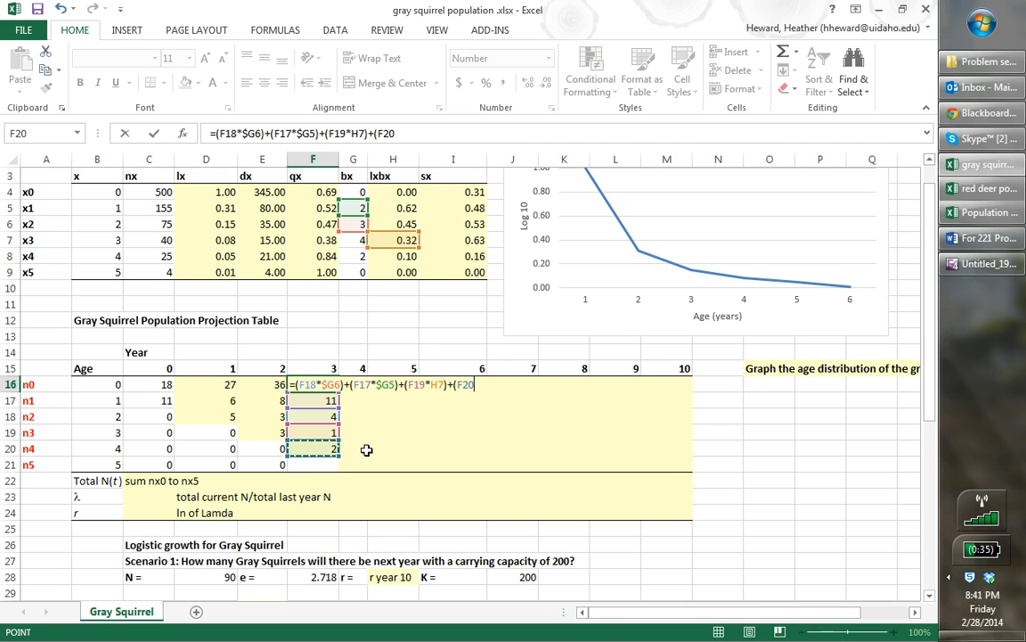
left_click(358, 254)
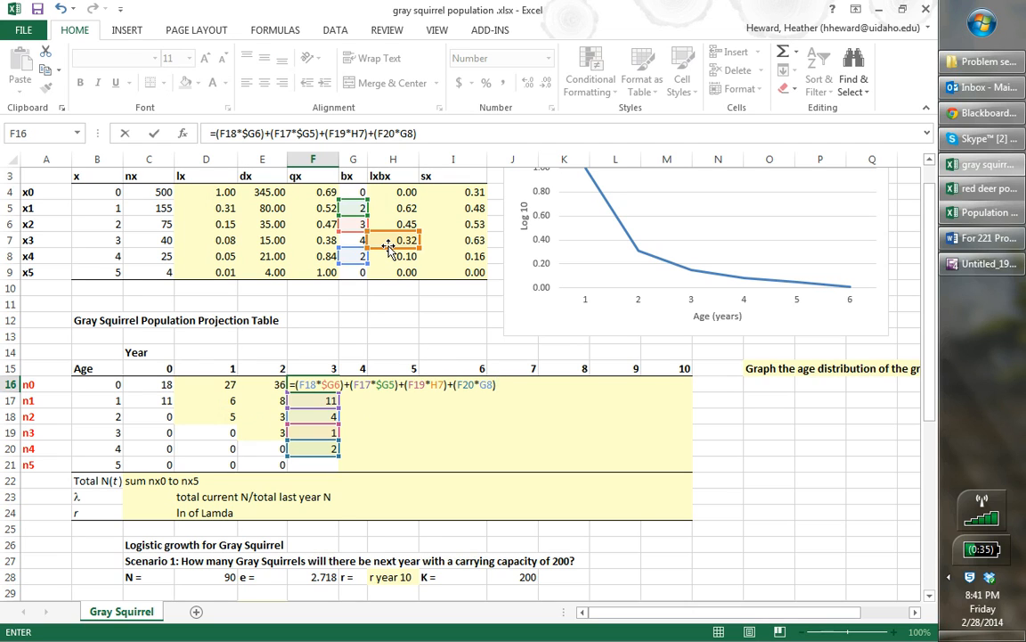
Step: Correct the age 3 birth rate reference in F16 to G7 and column-lock both added references as $G7 and $G8
left_click_drag(389, 252, 355, 235)
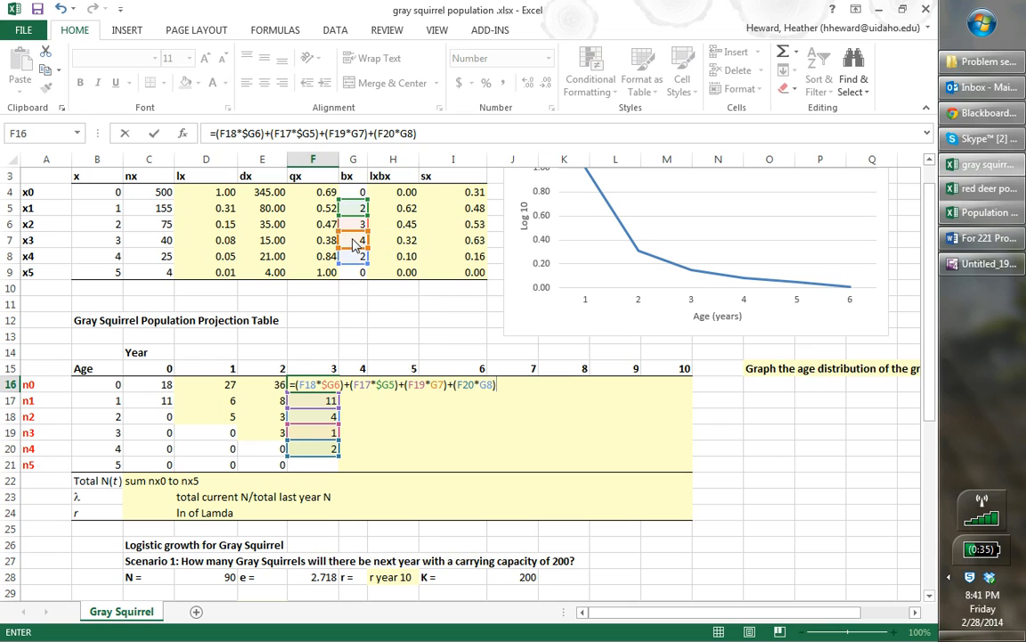
left_click(433, 384)
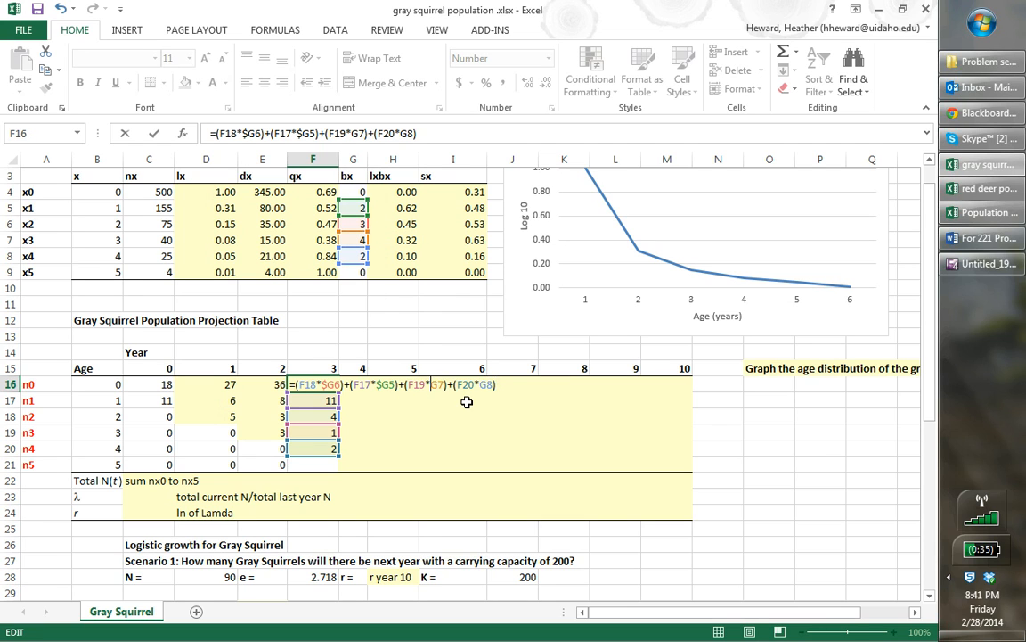
type("$")
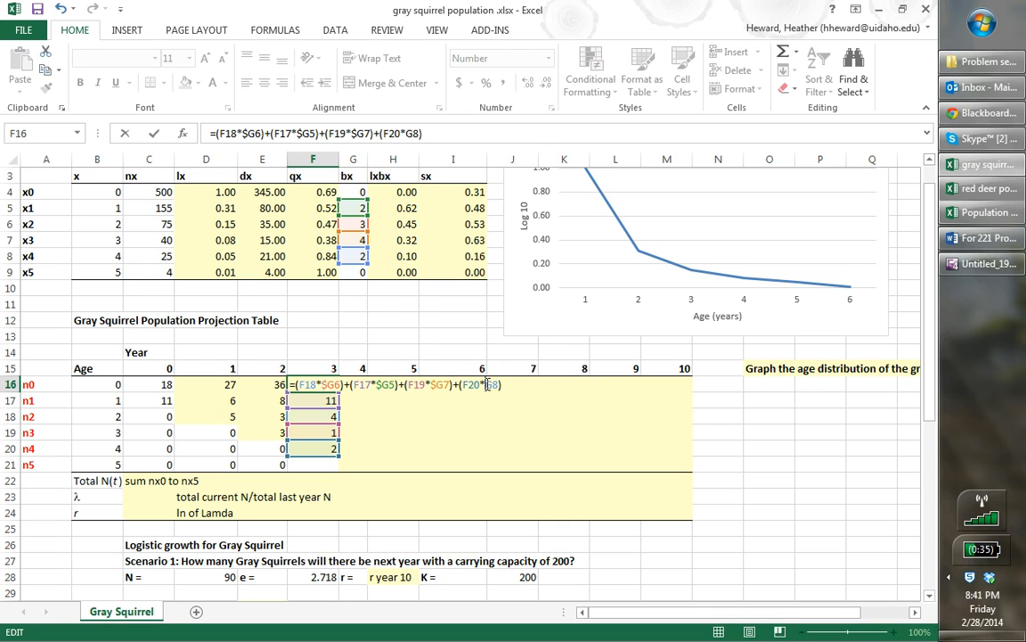
type("$")
key("Return")
Step: Fill the year 3 formulas in F16:F20 across into the year 4 cells G16:G20
left_click(364, 395)
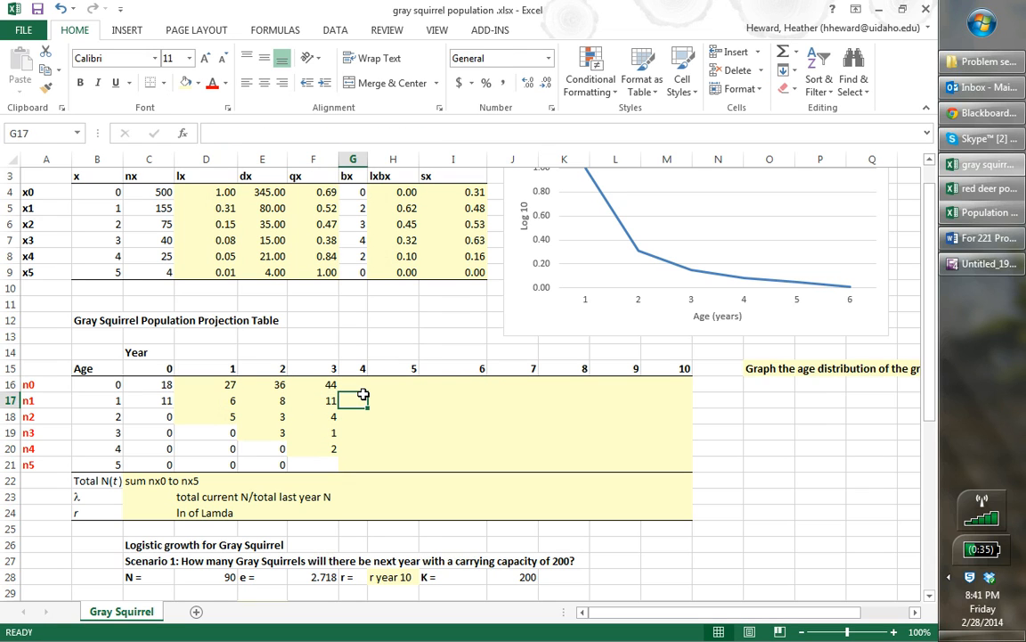
left_click_drag(317, 383, 375, 453)
left_click(395, 447)
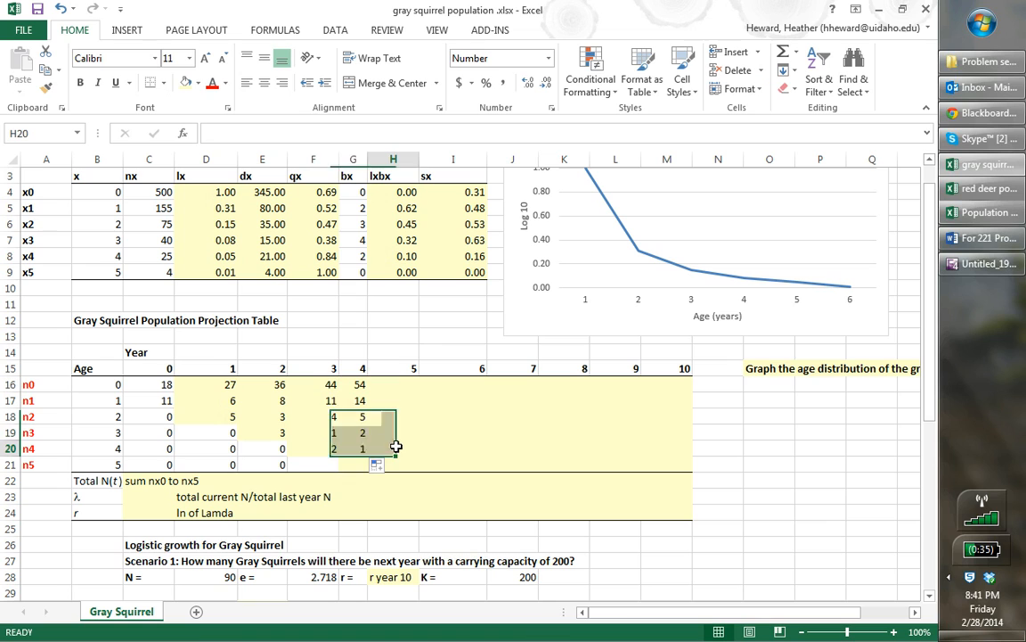
Step: Fill the n4 formula from G20 down into G21 for n5 and check that it reads =F20*$I8
left_click(354, 449)
left_click_drag(368, 456, 356, 468)
double_click(358, 465)
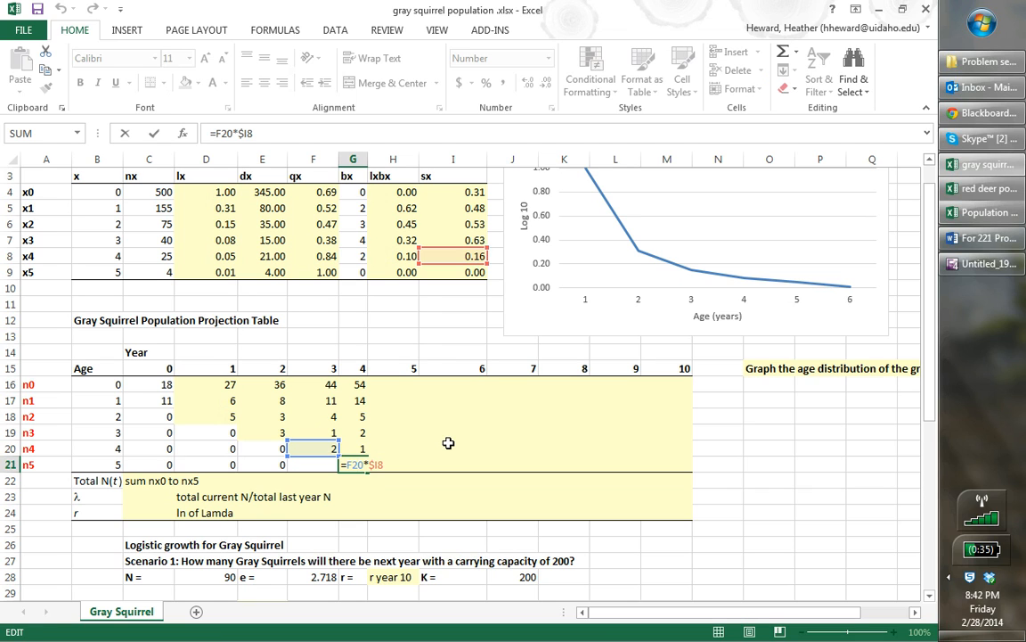
key("Return")
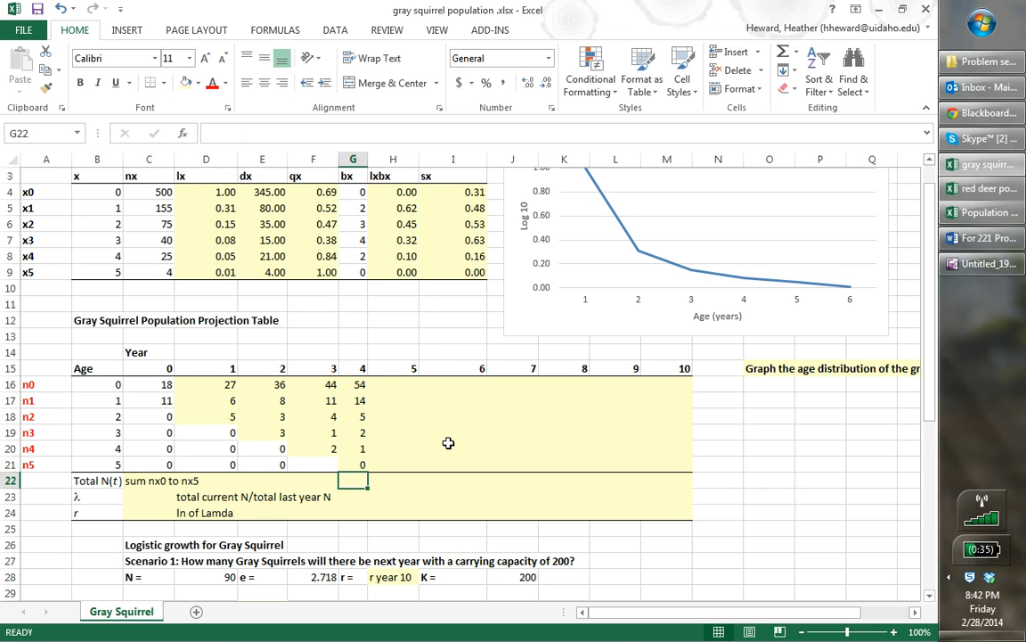
Step: Extend the year 4 n0 formula in G16 with an age 5 births term multiplying G21 by G9
left_click(360, 384)
double_click(360, 384)
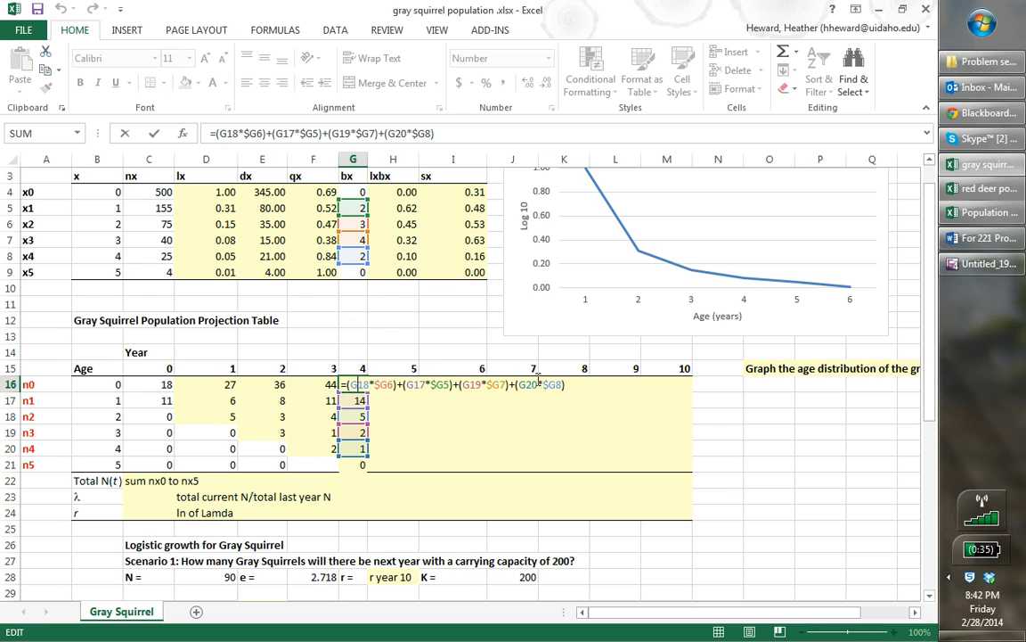
left_click(571, 385)
type("+(")
left_click(357, 463)
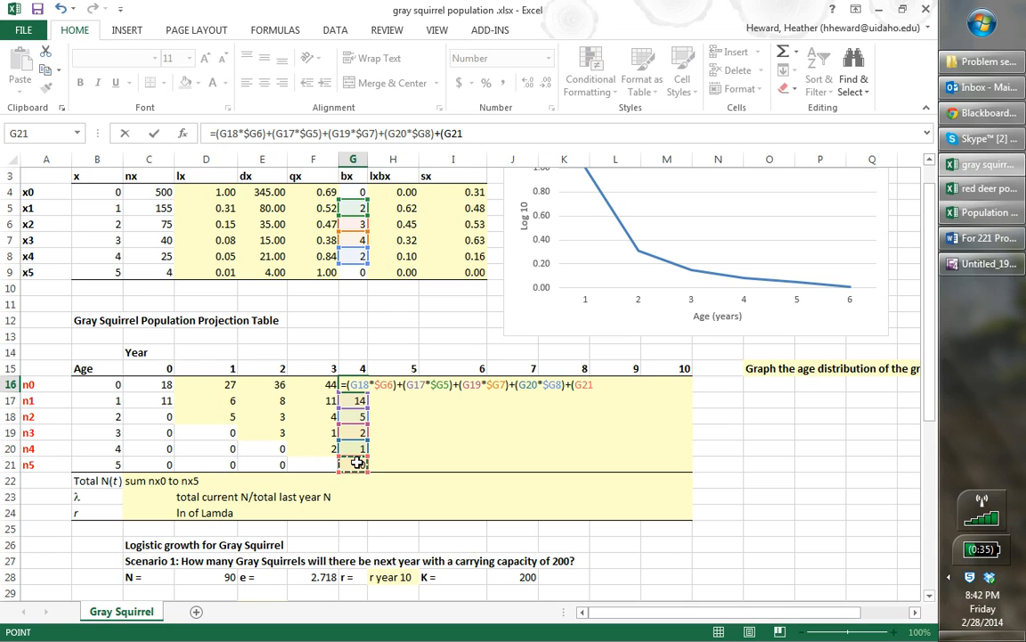
type("*")
left_click(352, 272)
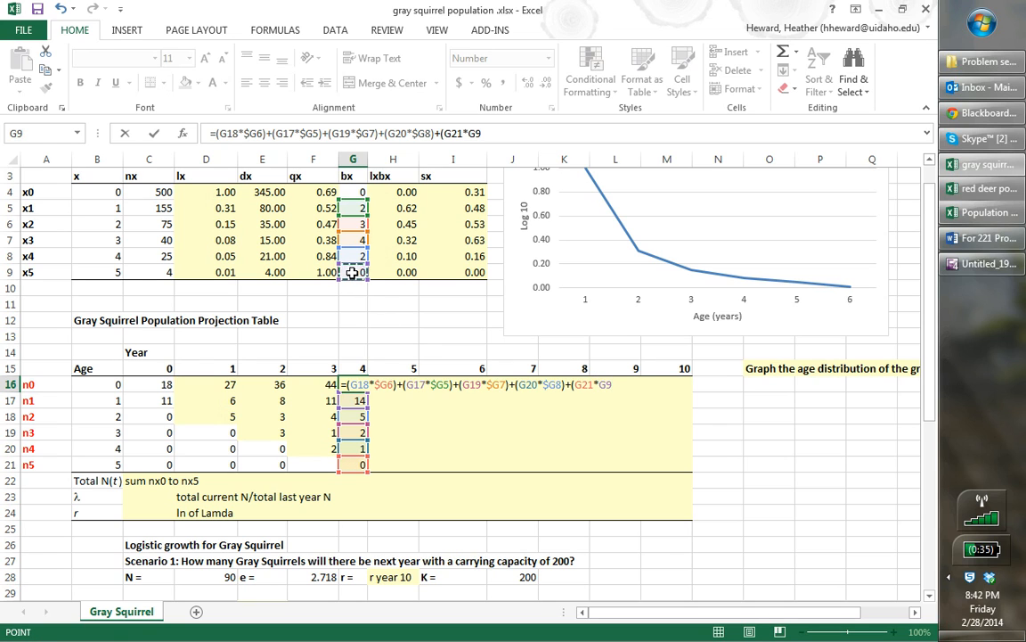
Step: Change the new term's second reference to the column-locked $H9 and complete the G16 formula
key("Left")
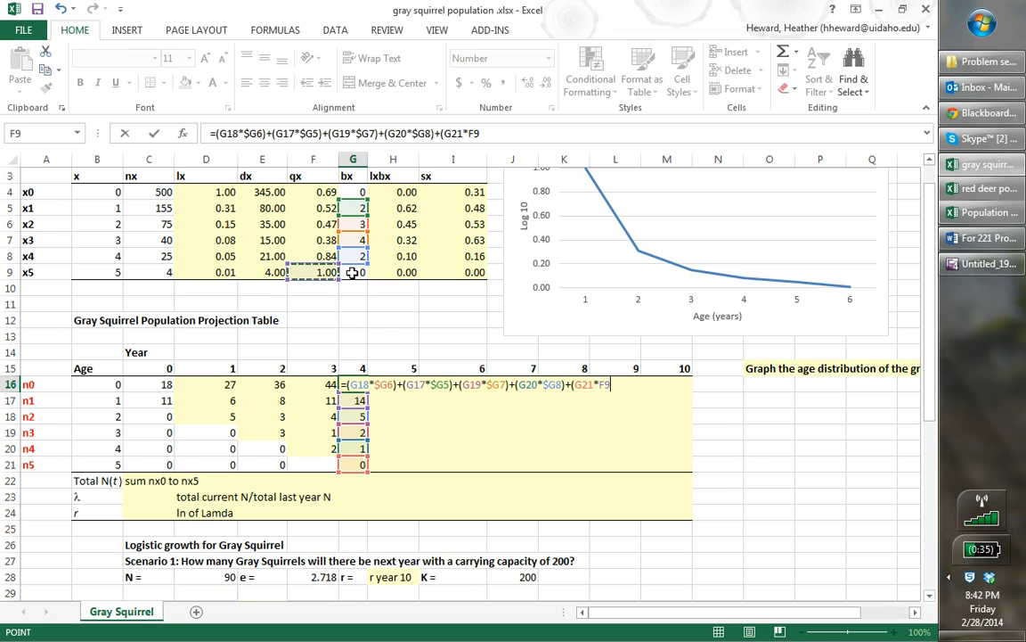
key("Right")
key("Right")
left_click(602, 384)
type("$")
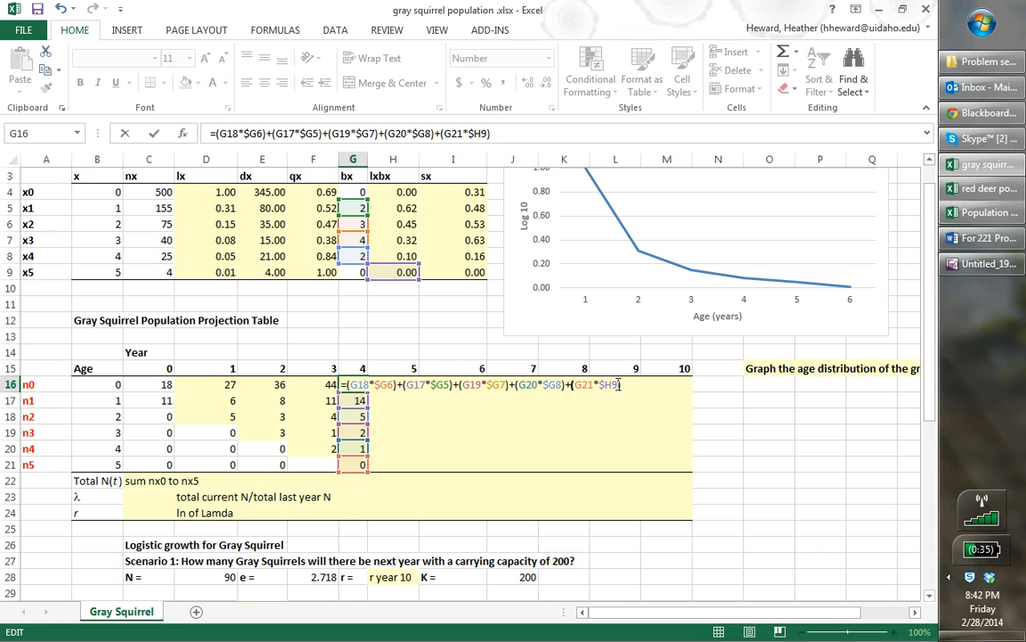
key("Return")
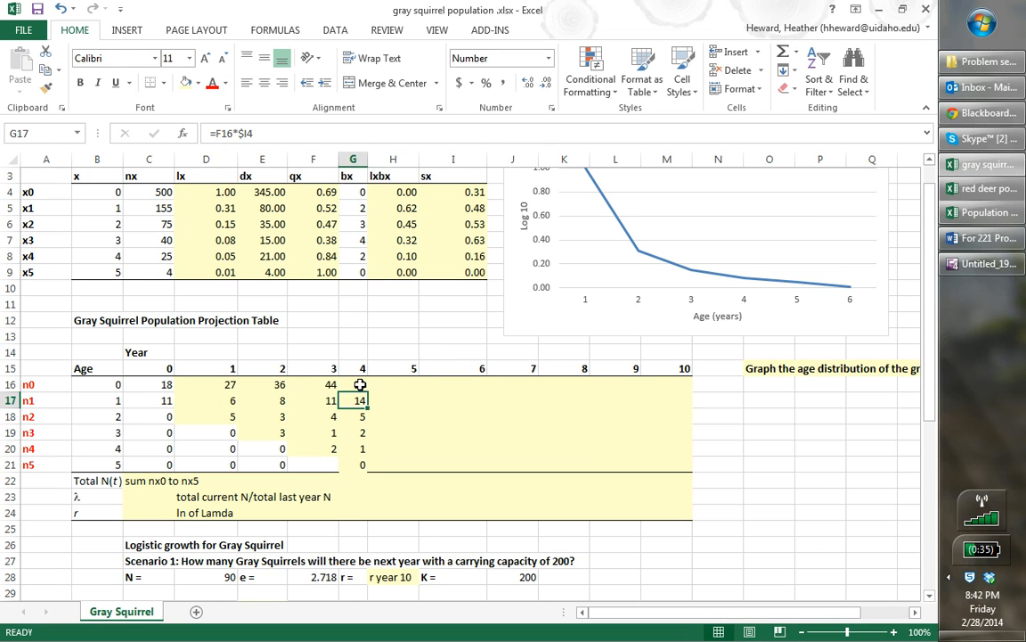
Step: Check the year 4 n5 survival formula in G21 against the year 3 cell and sx value it references
left_click_drag(358, 384, 357, 465)
double_click(357, 465)
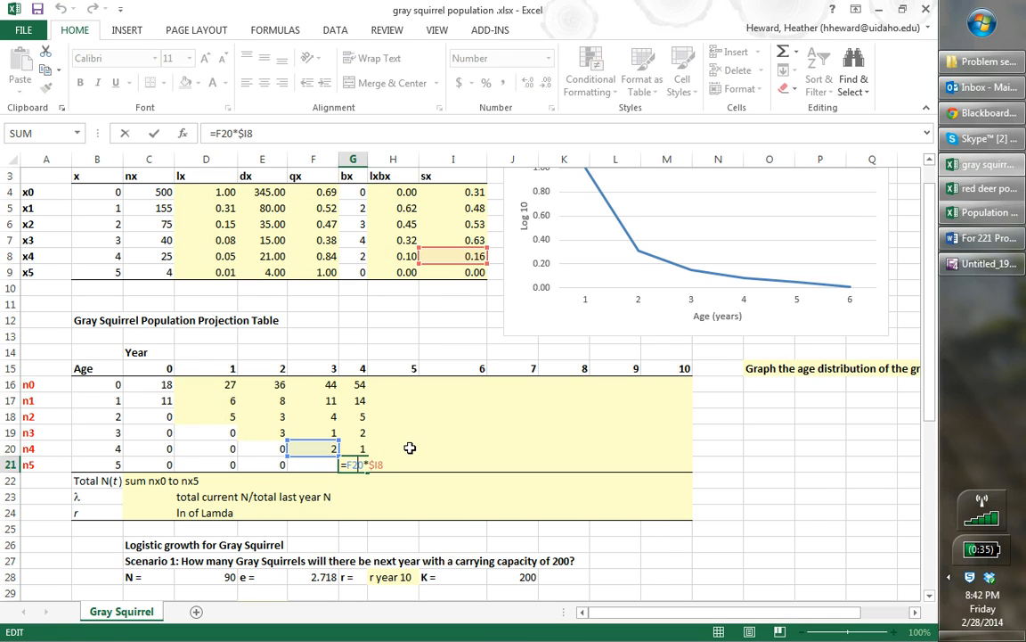
key("Return")
left_click_drag(359, 384, 358, 464)
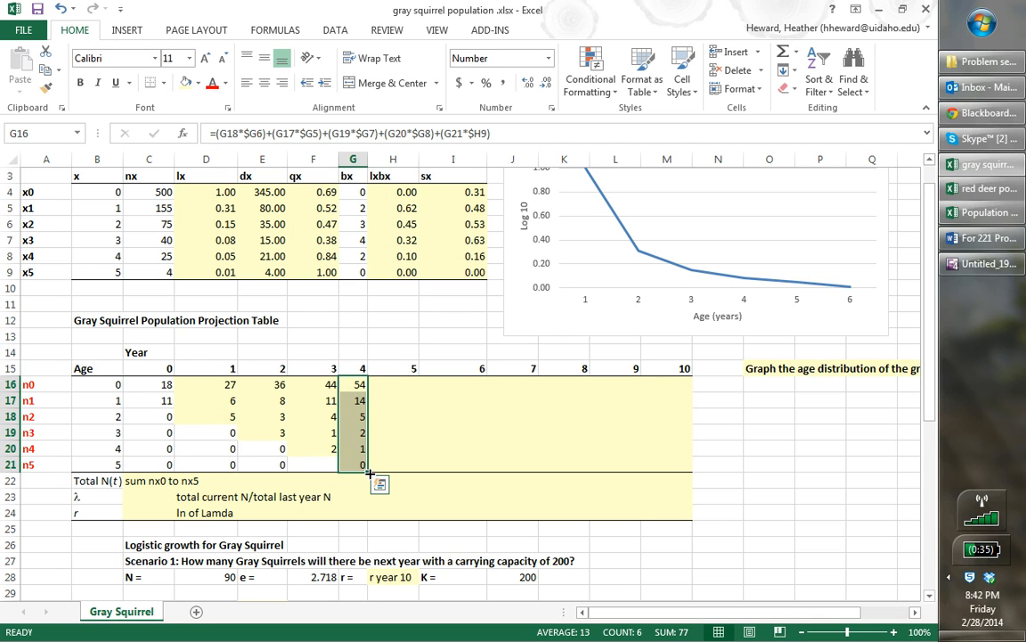
left_click(372, 467)
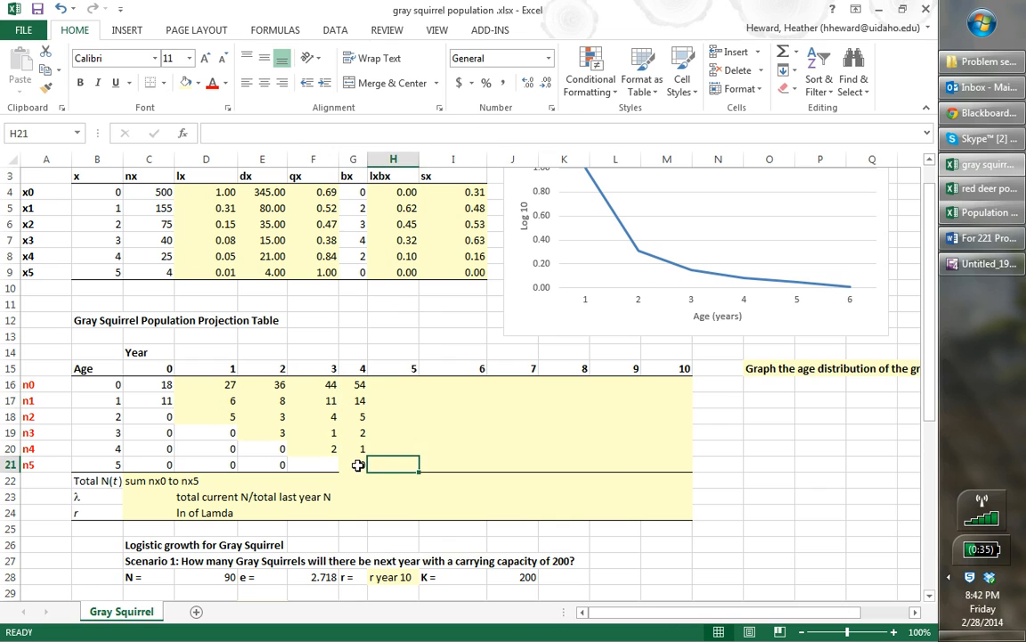
left_click(357, 464)
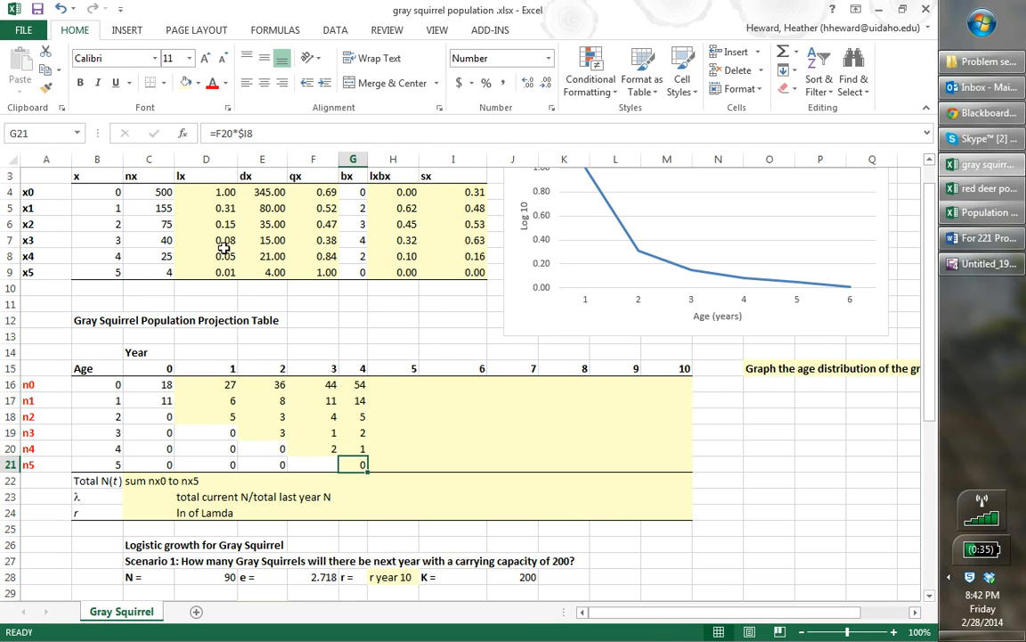
left_click(394, 450)
Step: Fill the year 4 formulas in G16:G21 across through year 10 in column M
left_click_drag(362, 385, 677, 464)
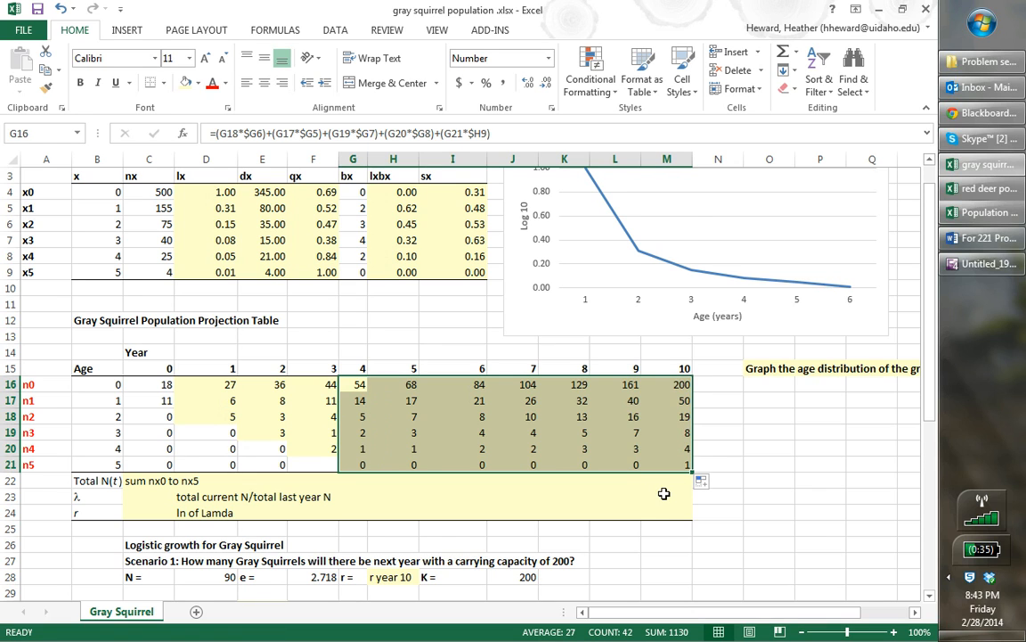
left_click_drag(615, 481, 665, 493)
left_click(665, 493)
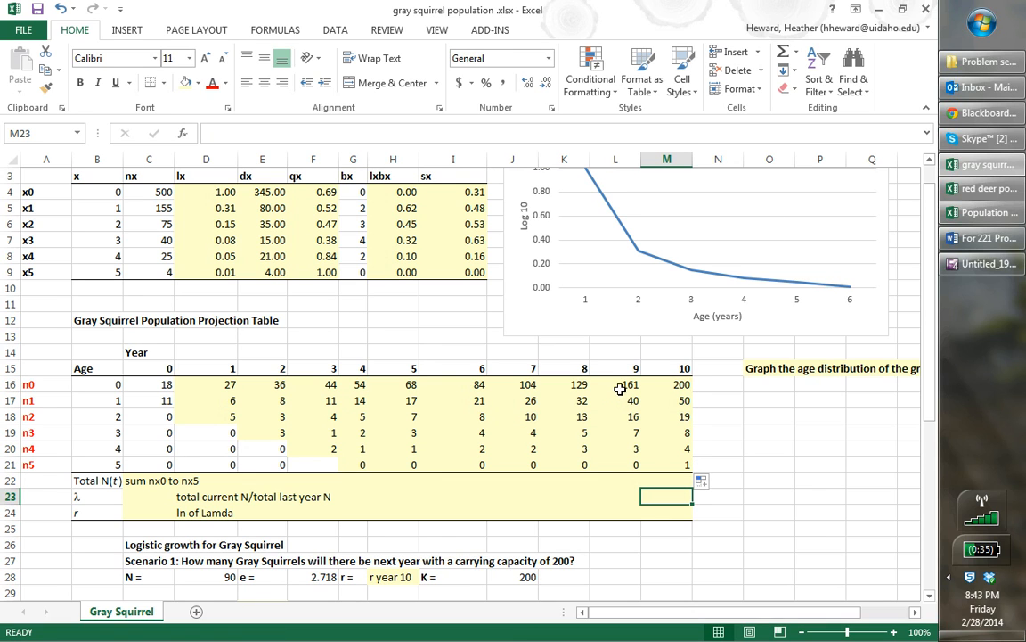
Step: Point the age 5 birth rate reference in the year 10 n0 formula in M16 to $G9
double_click(675, 384)
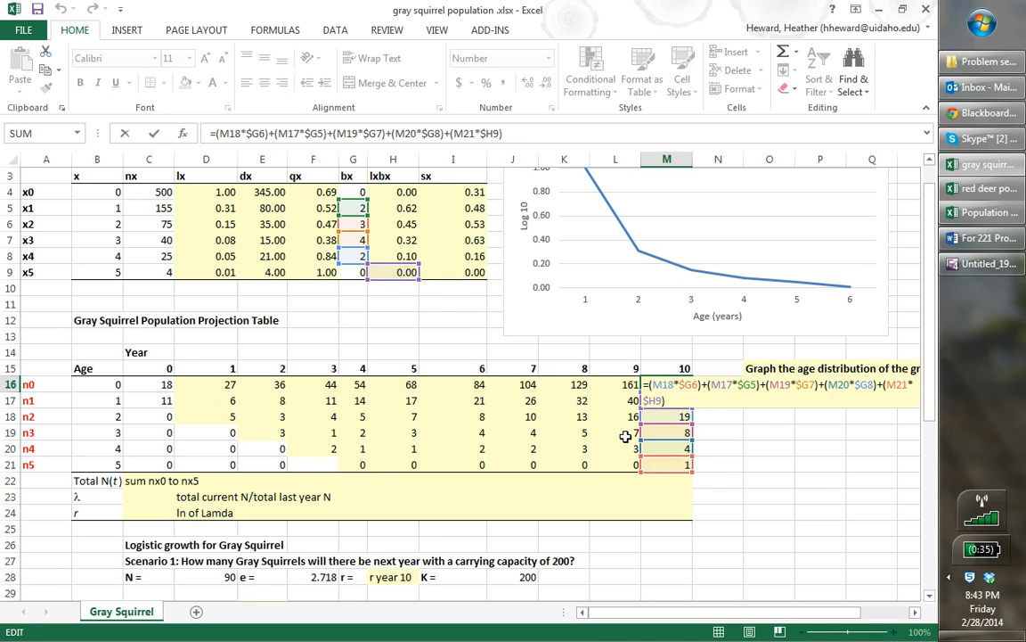
left_click_drag(370, 279, 350, 275)
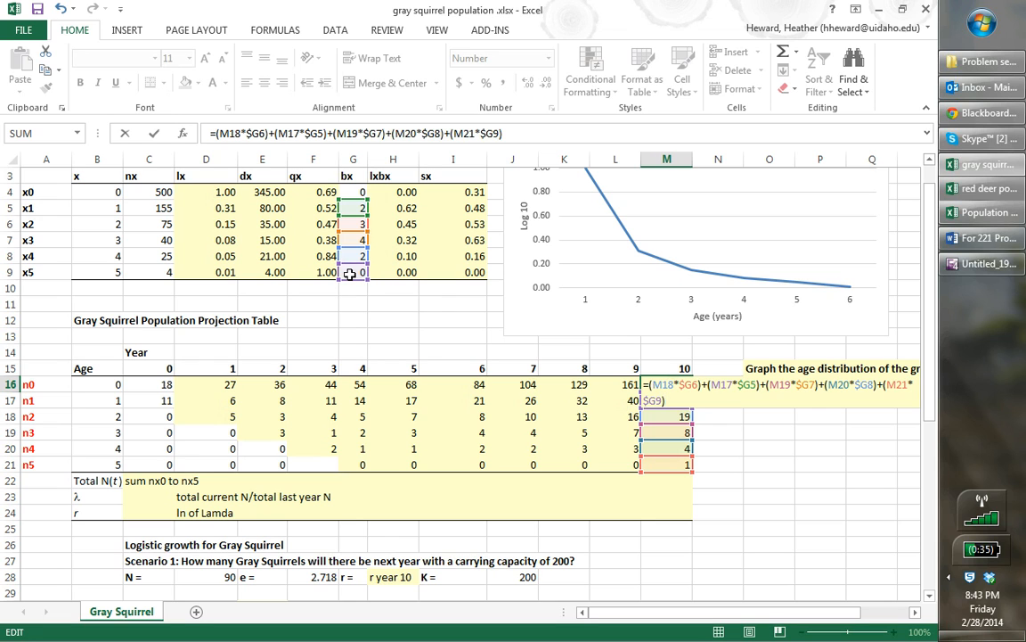
key("Return")
Step: Review the year 9 n0 formula in L16 and the year 5 n5 formula in H21 for wrong references
left_click(624, 383)
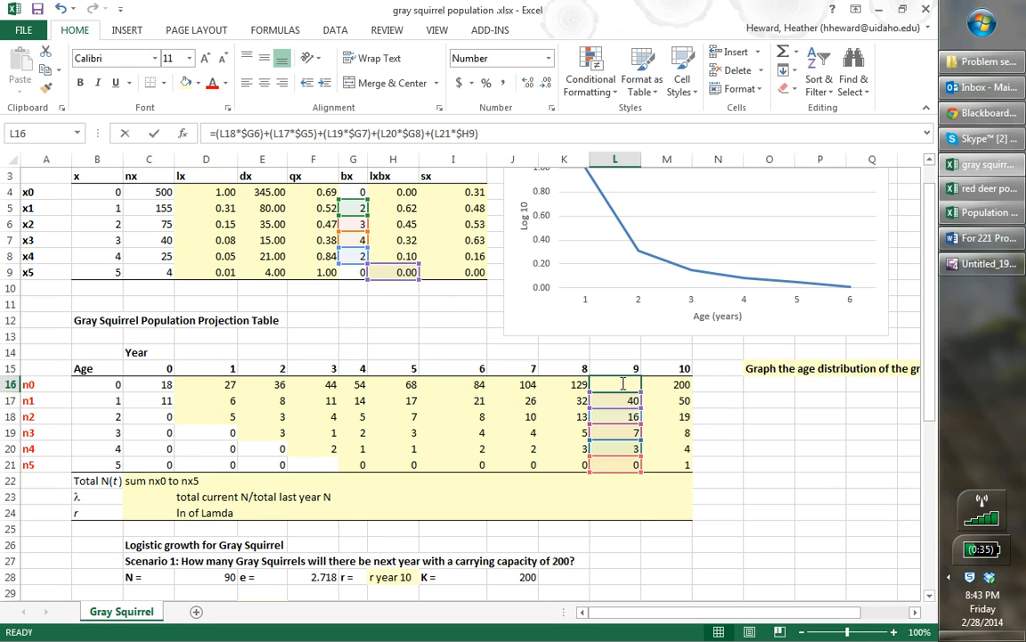
double_click(624, 383)
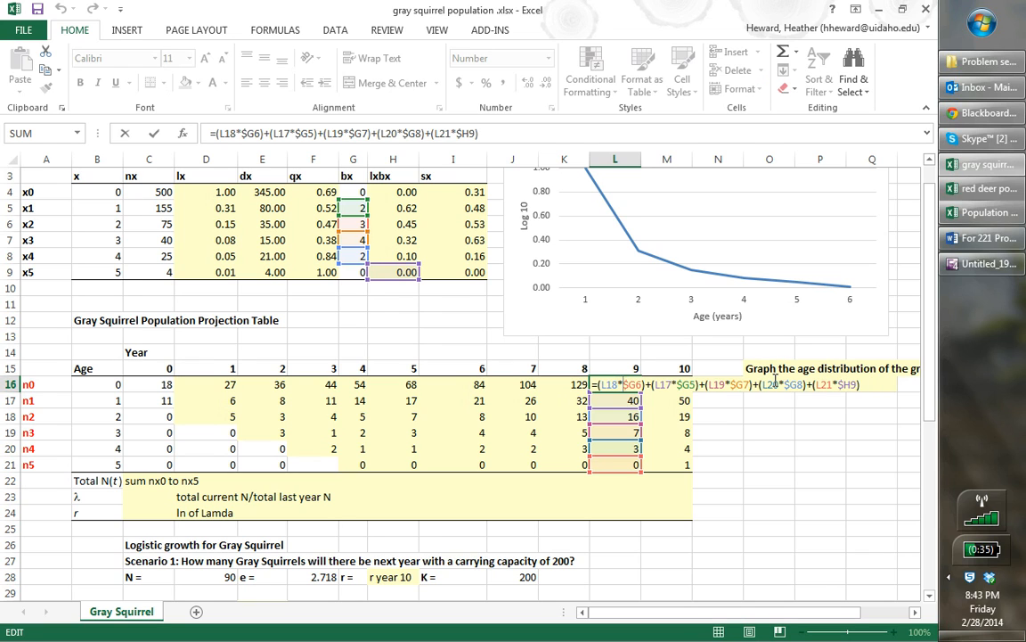
key("Return")
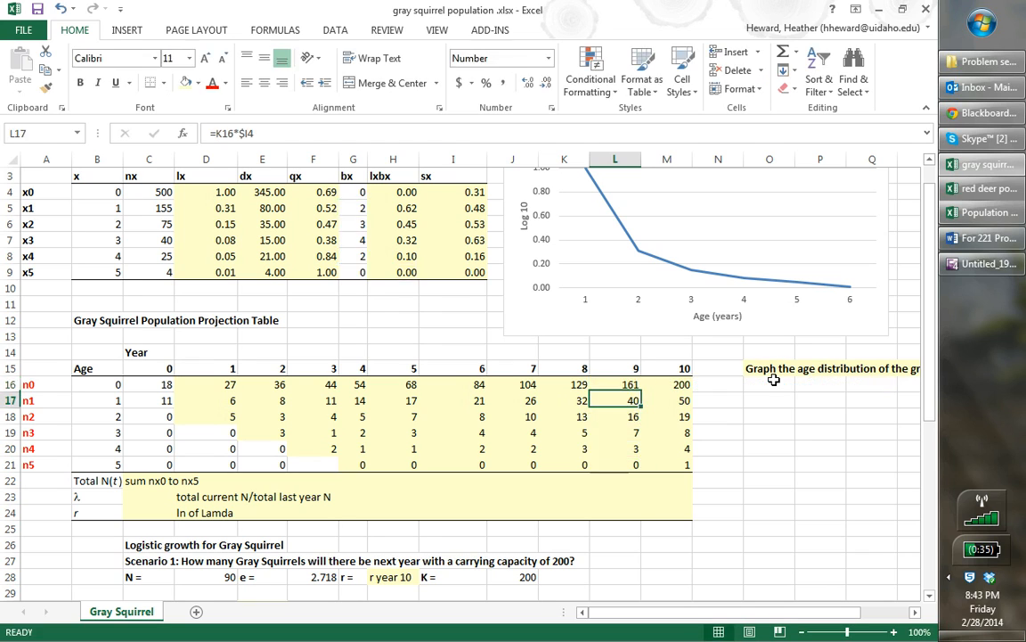
double_click(397, 462)
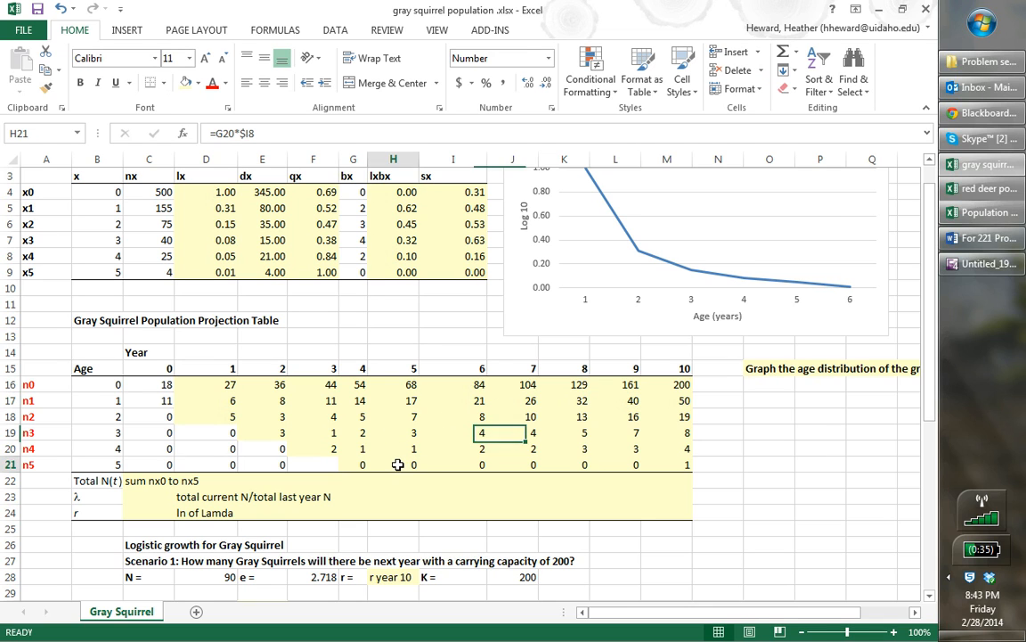
key("Return")
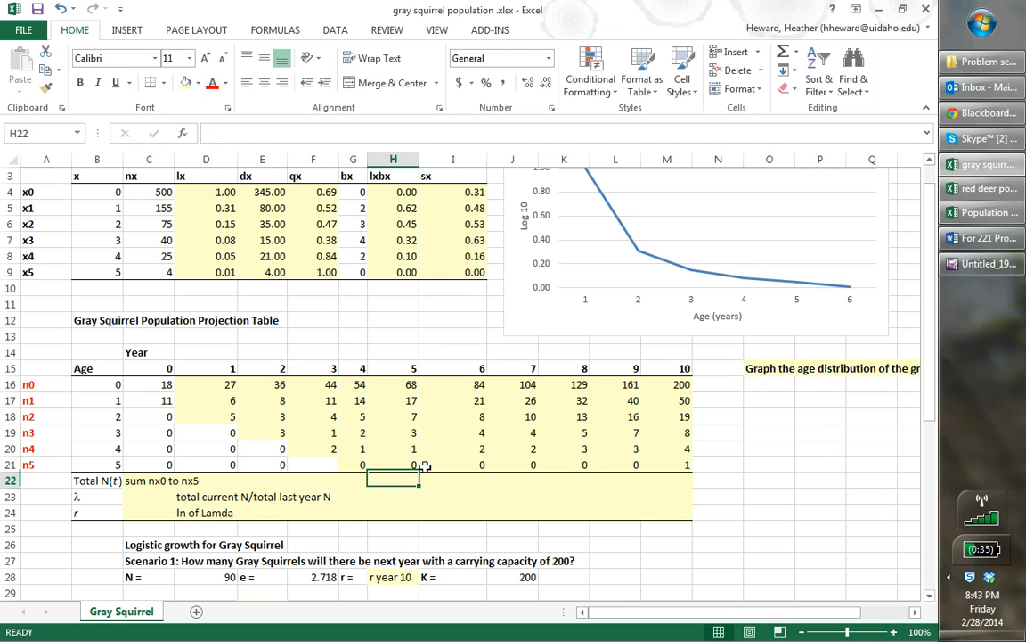
Step: Point the age 5 birth rate reference in H16 to $G9 and refill the year 5 formulas H16:H21 across through year 10
double_click(397, 384)
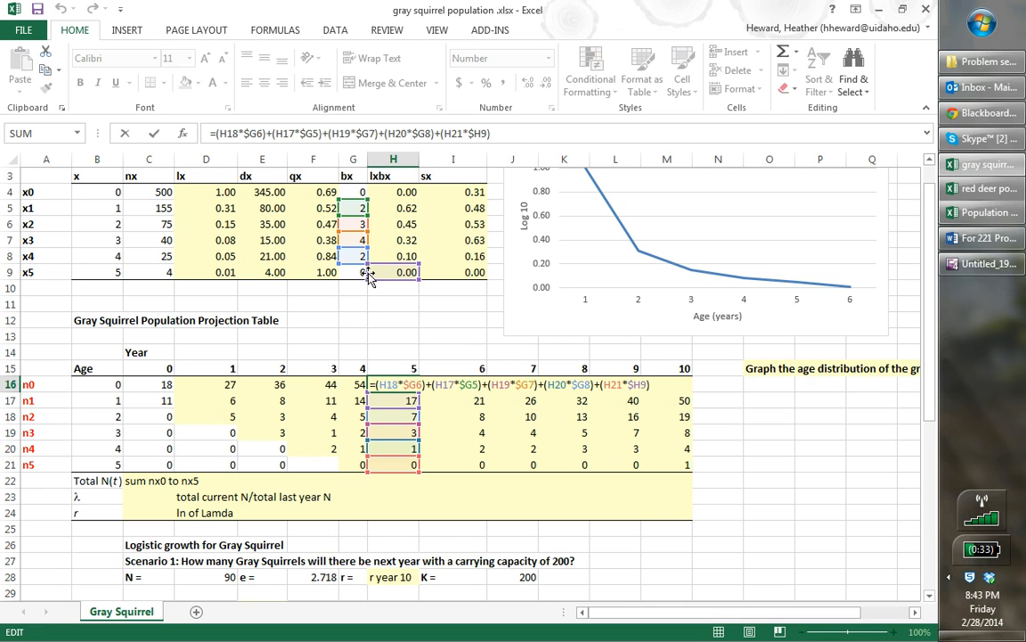
left_click_drag(368, 277, 350, 276)
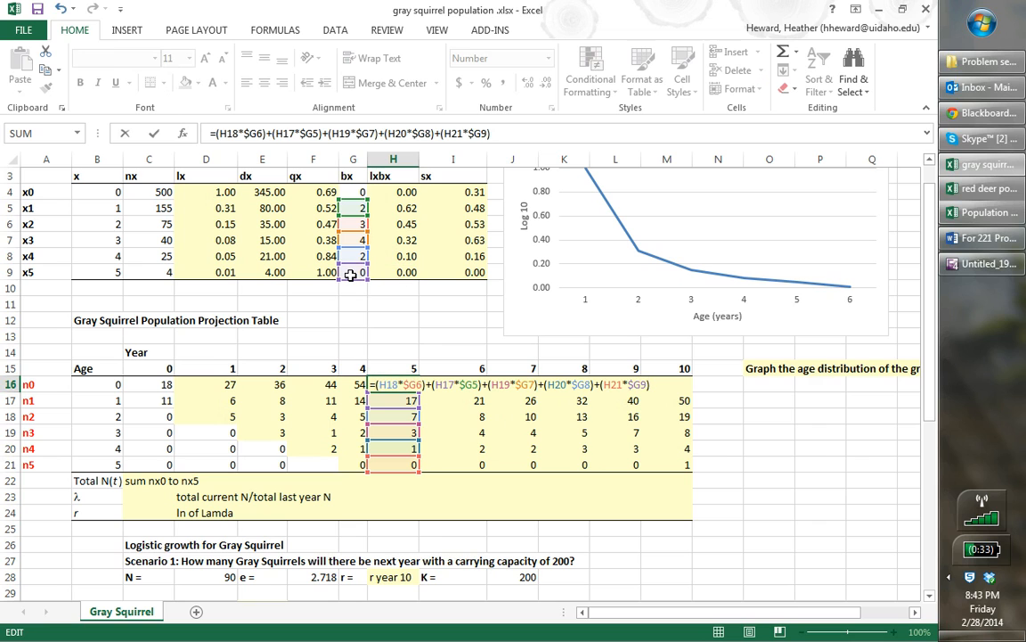
key("Return")
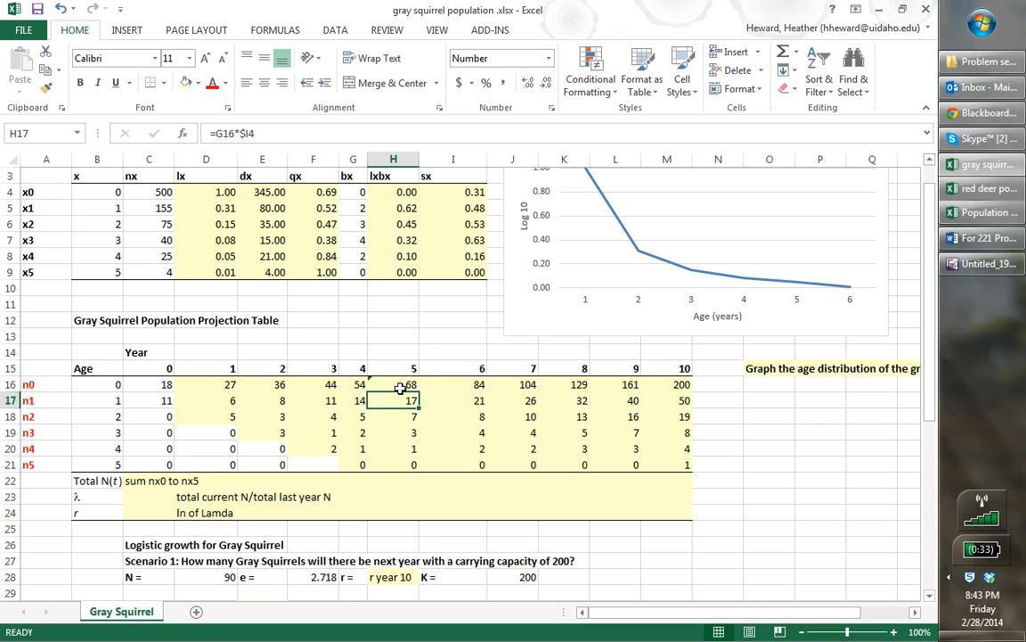
left_click_drag(403, 390, 681, 446)
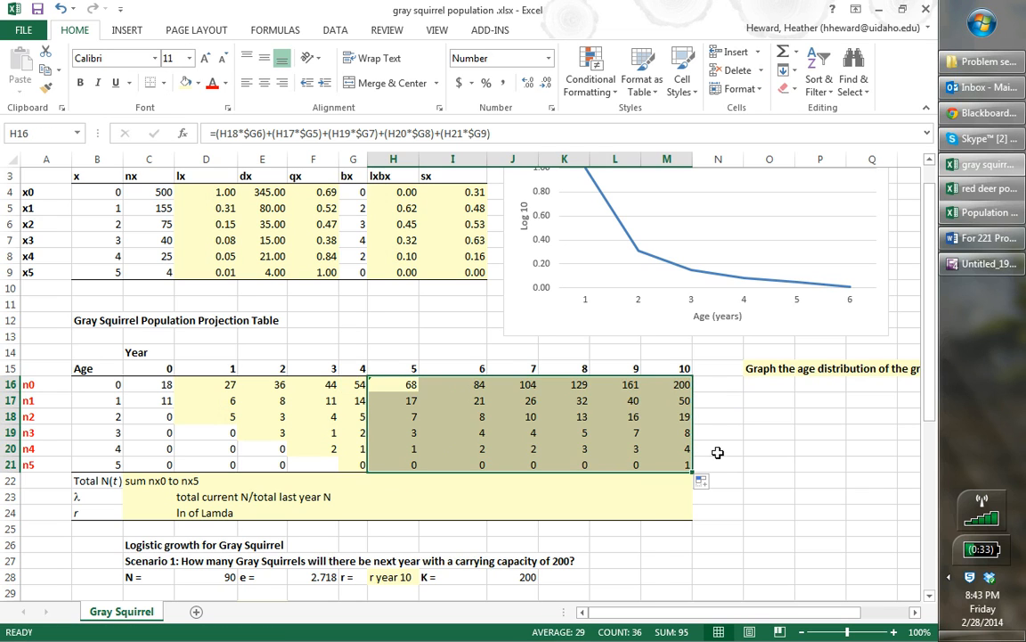
Step: Check the cell references in the year 10 n0 formula in M16
left_click(727, 415)
double_click(678, 385)
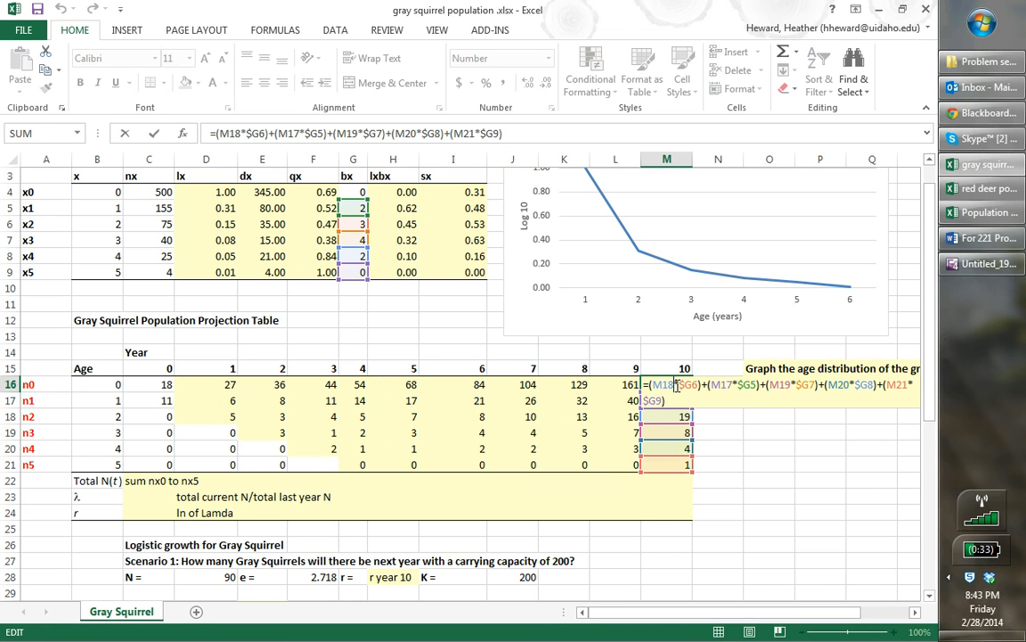
key("Return")
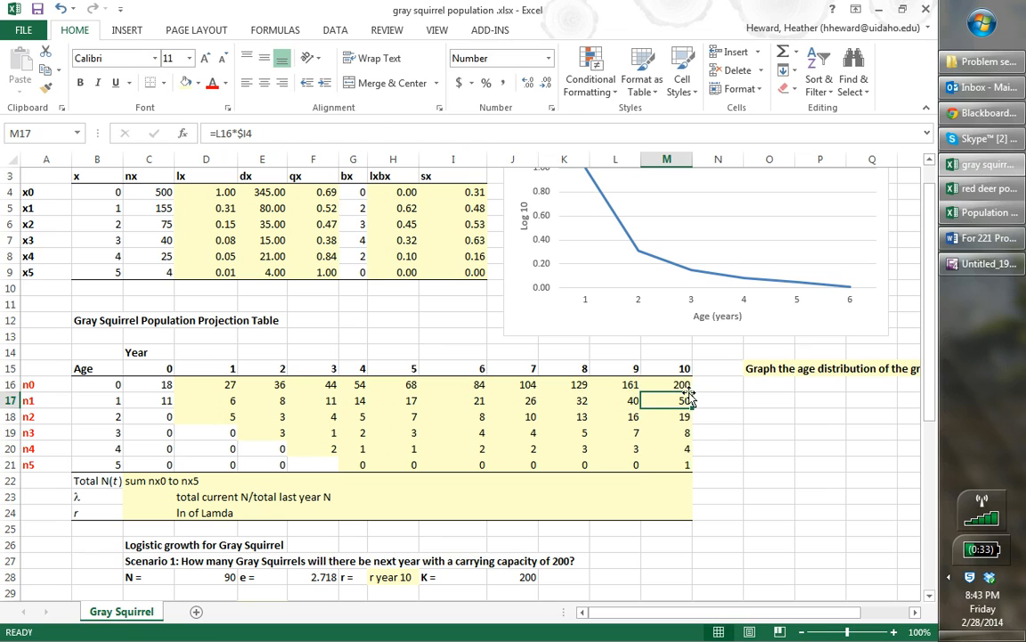
left_click(726, 415)
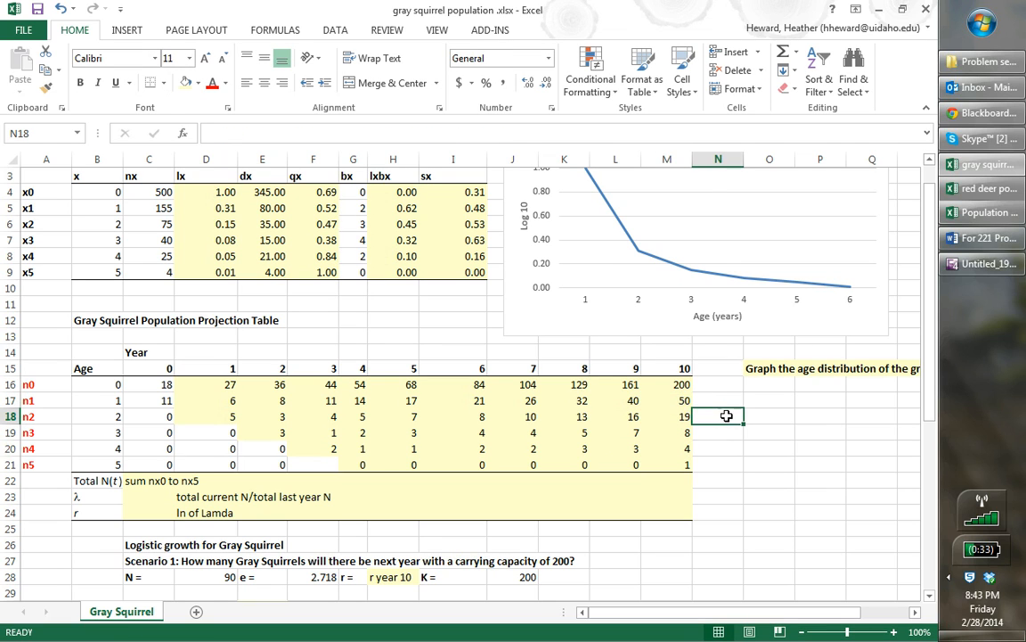
left_click(675, 383)
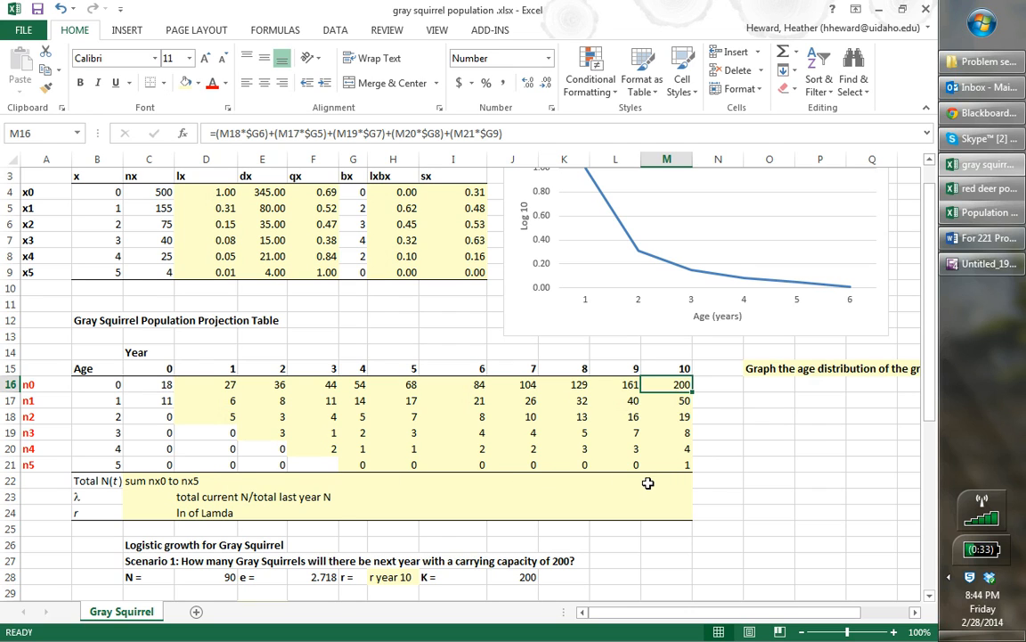
Step: Total the year 0 age classes in C22 with =SUM(C16:C21), fill it across through year 10, and check the formula in M22
left_click(151, 481)
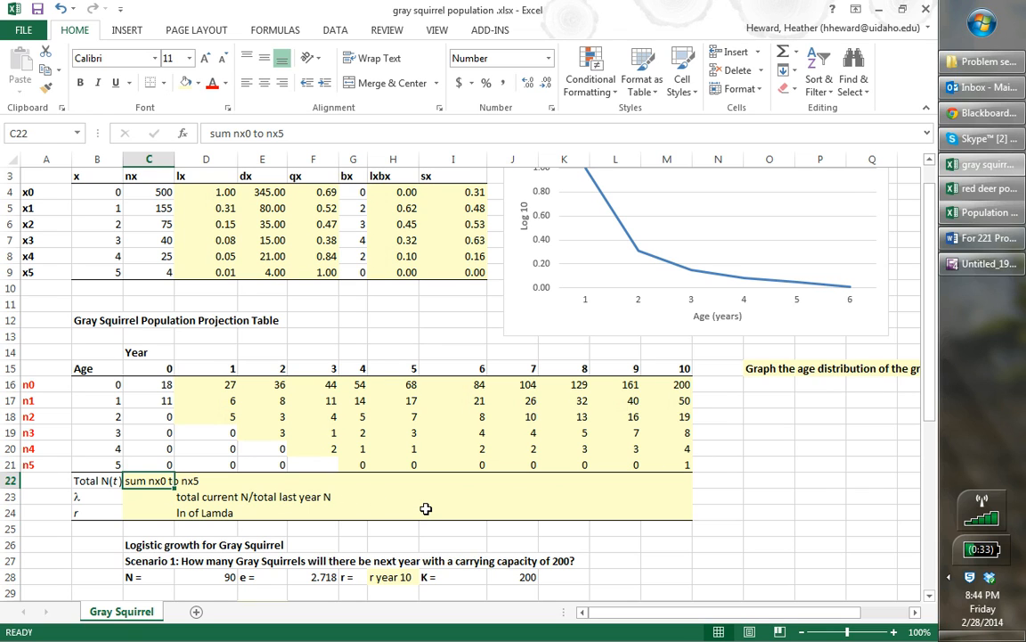
type("=")
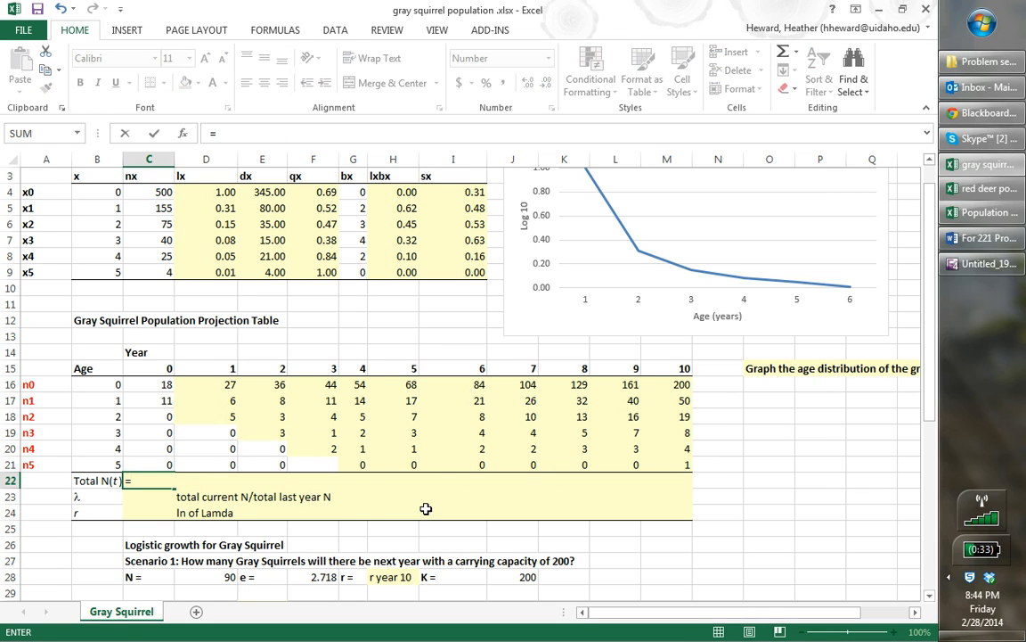
type("sum(")
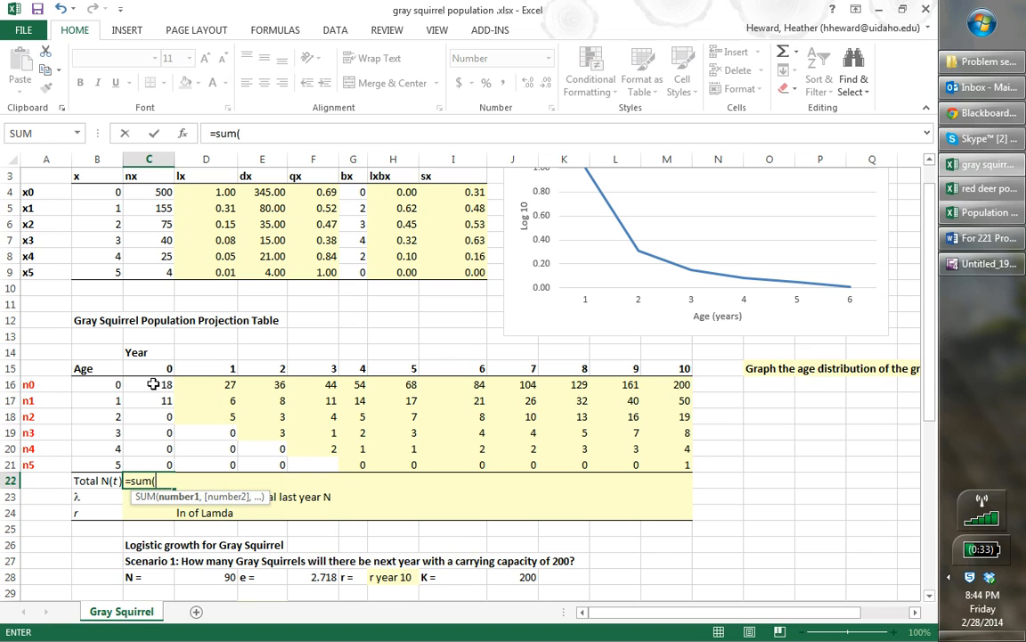
left_click_drag(152, 384, 155, 464)
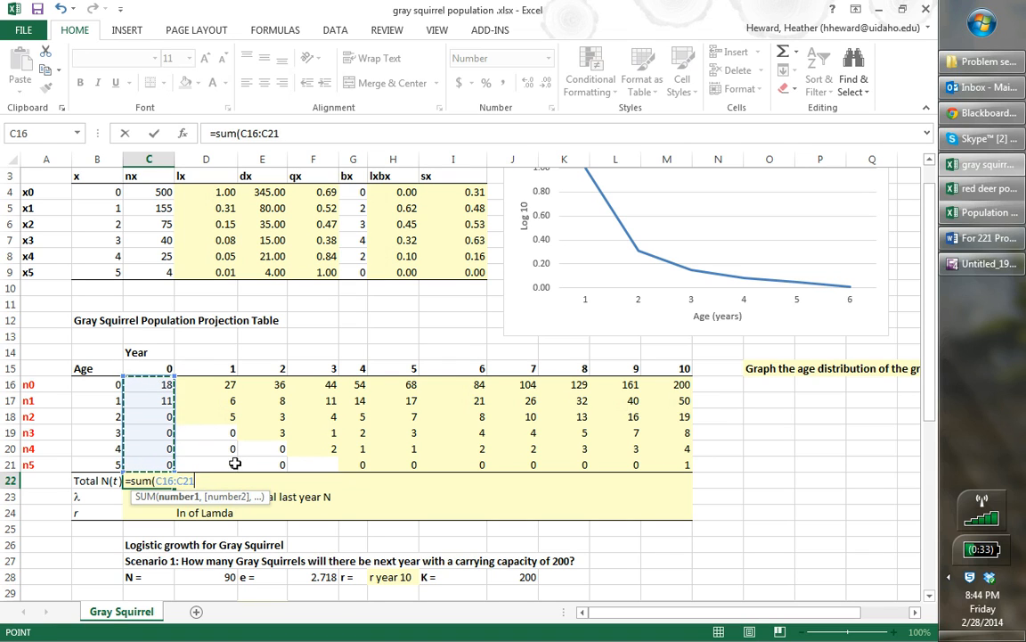
key("Return")
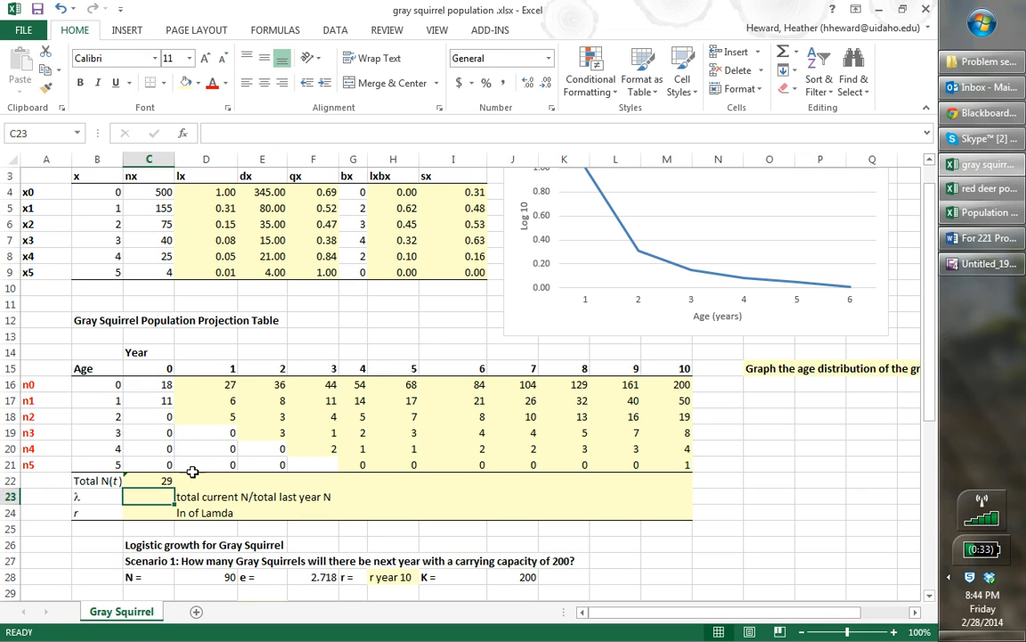
left_click(147, 479)
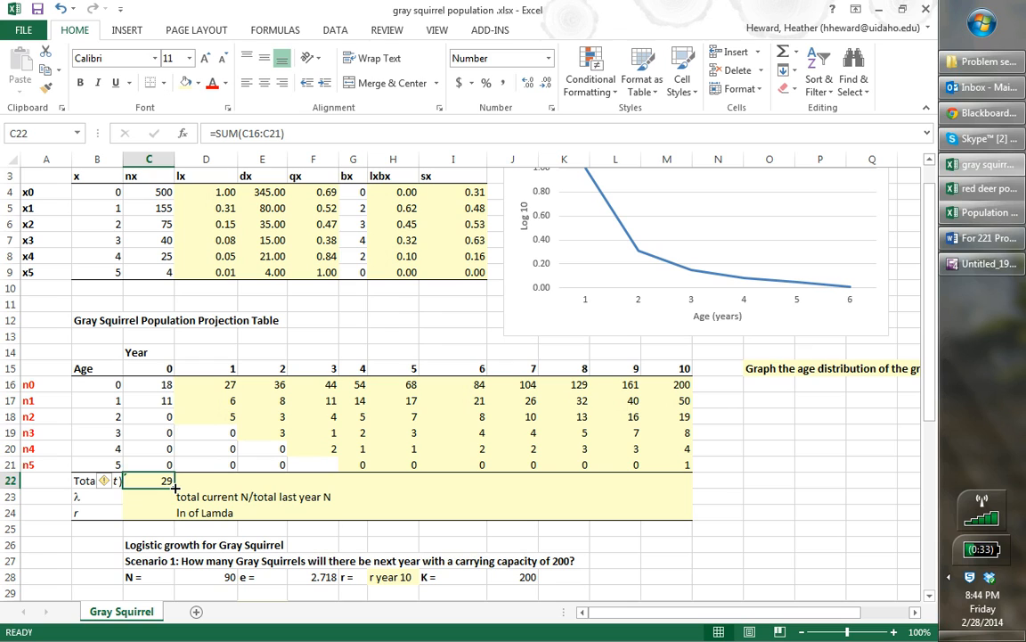
left_click_drag(176, 488, 678, 479)
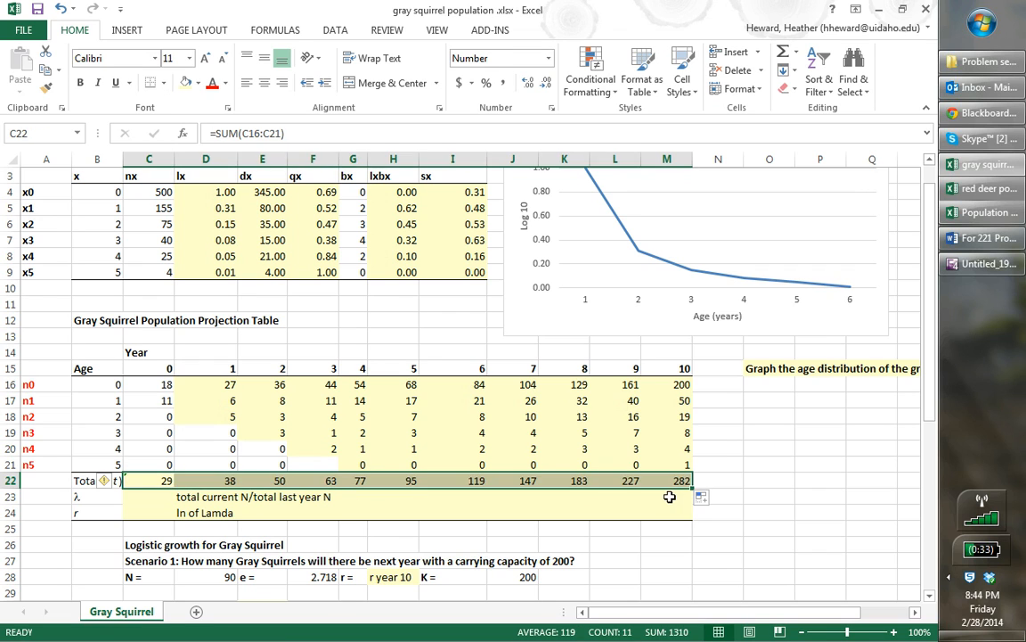
double_click(677, 481)
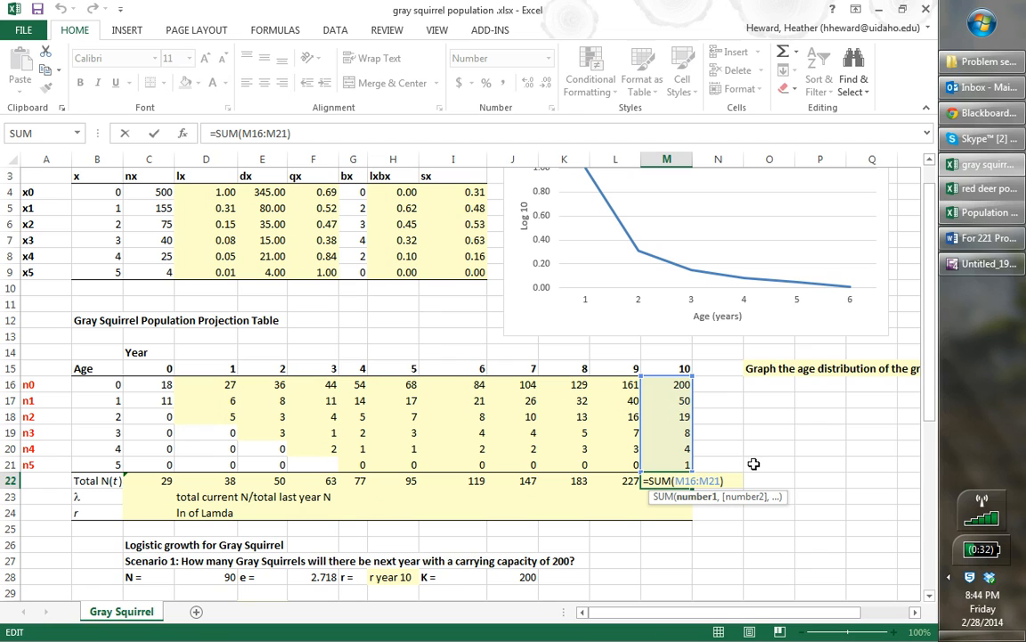
key("Return")
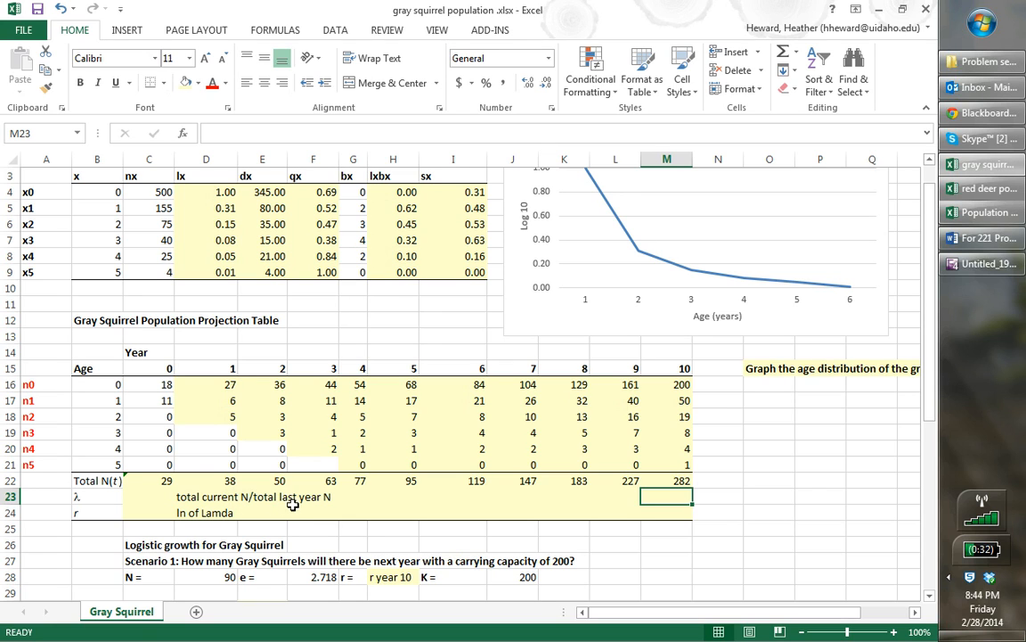
Step: Calculate the year 1 lambda in D23 as =D22/C22 and fill it across through year 10 in M23
left_click(205, 498)
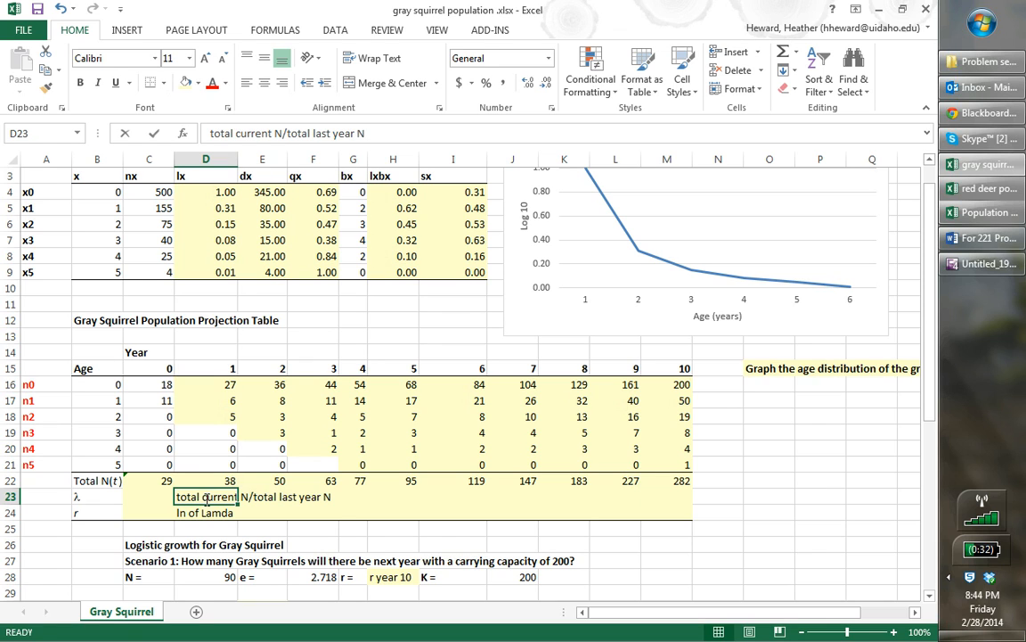
type("=")
left_click(222, 480)
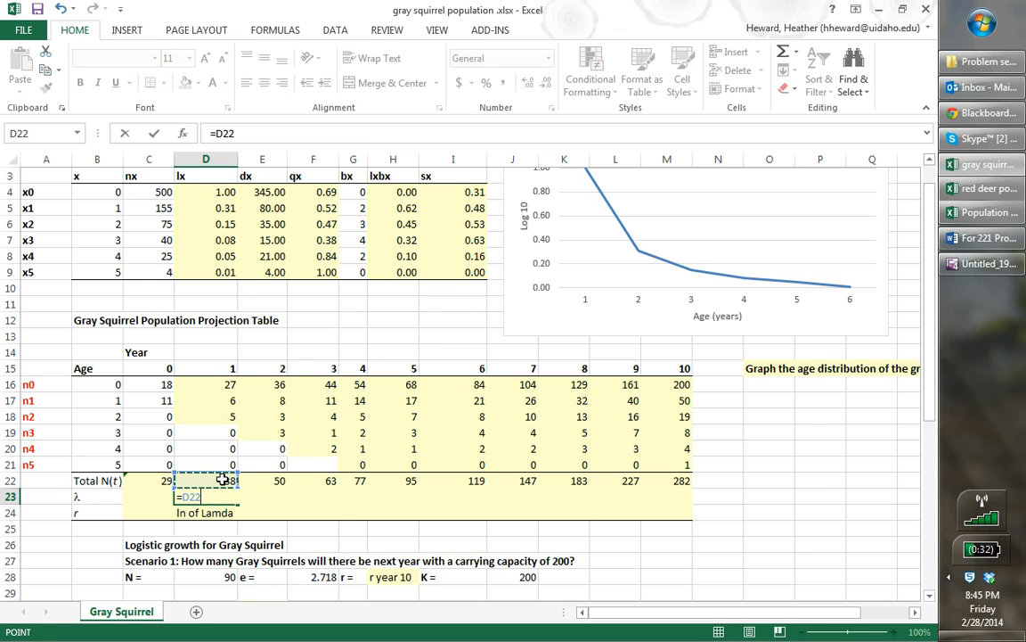
type("/")
left_click(159, 481)
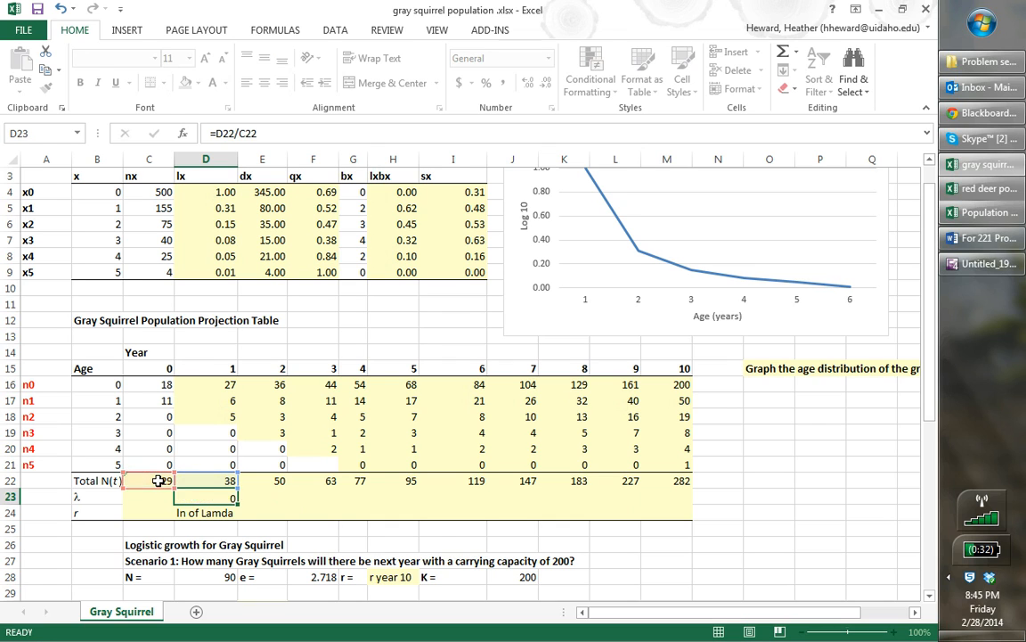
key("Return")
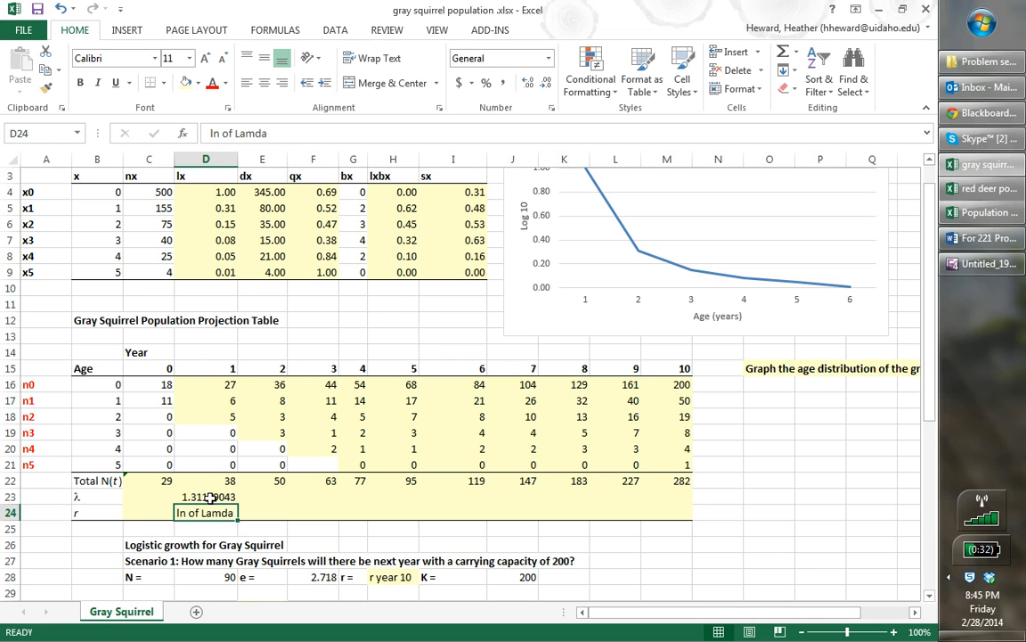
left_click(211, 497)
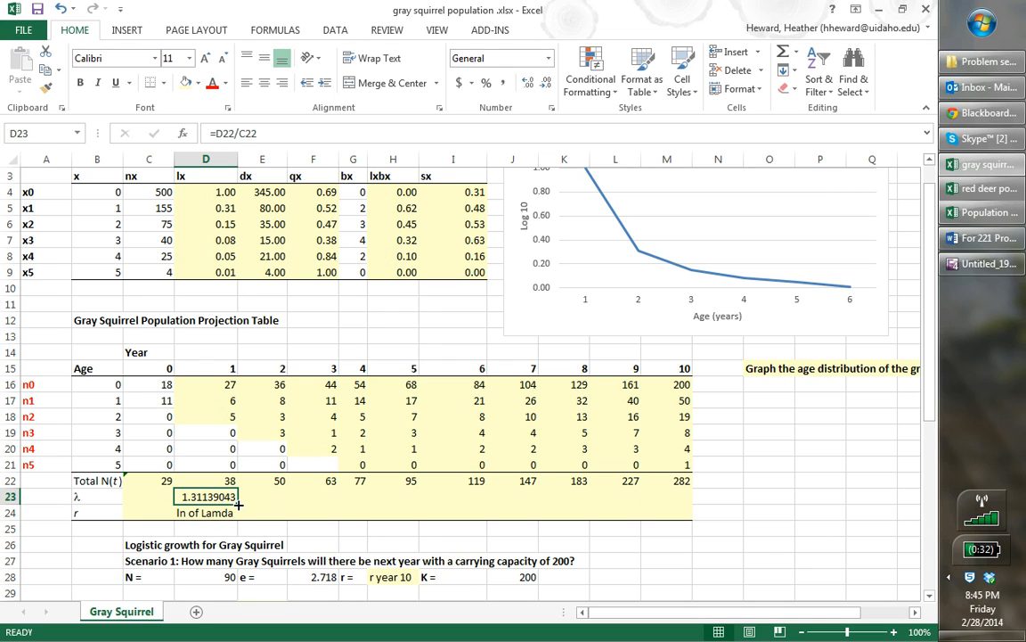
left_click_drag(238, 505, 682, 489)
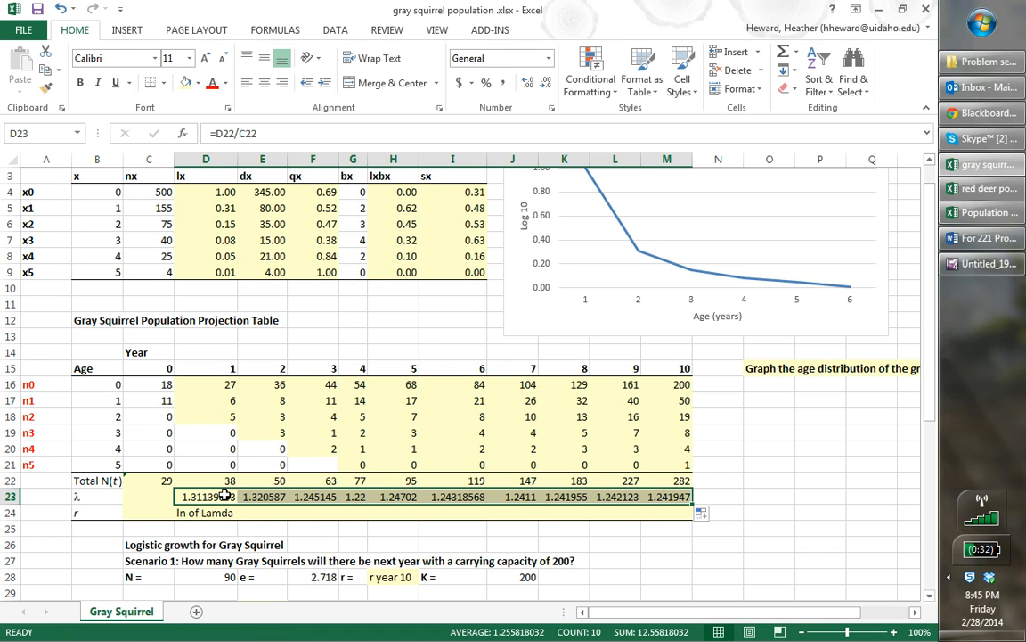
Step: Calculate the year 1 r in D24 as =LN(D23) and fill it across through year 10 in M24
left_click(203, 514)
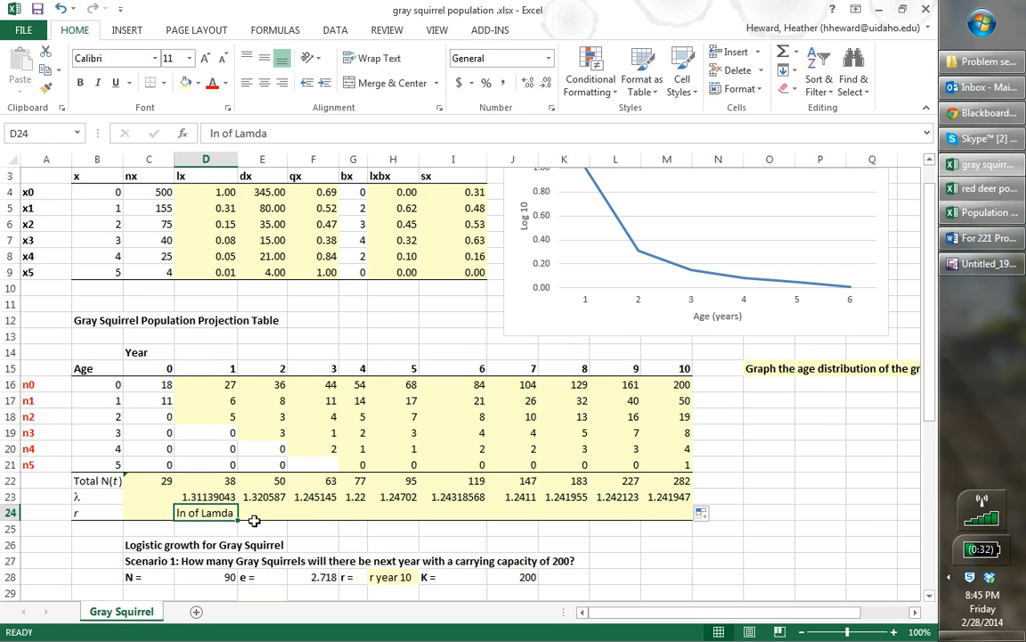
type("=")
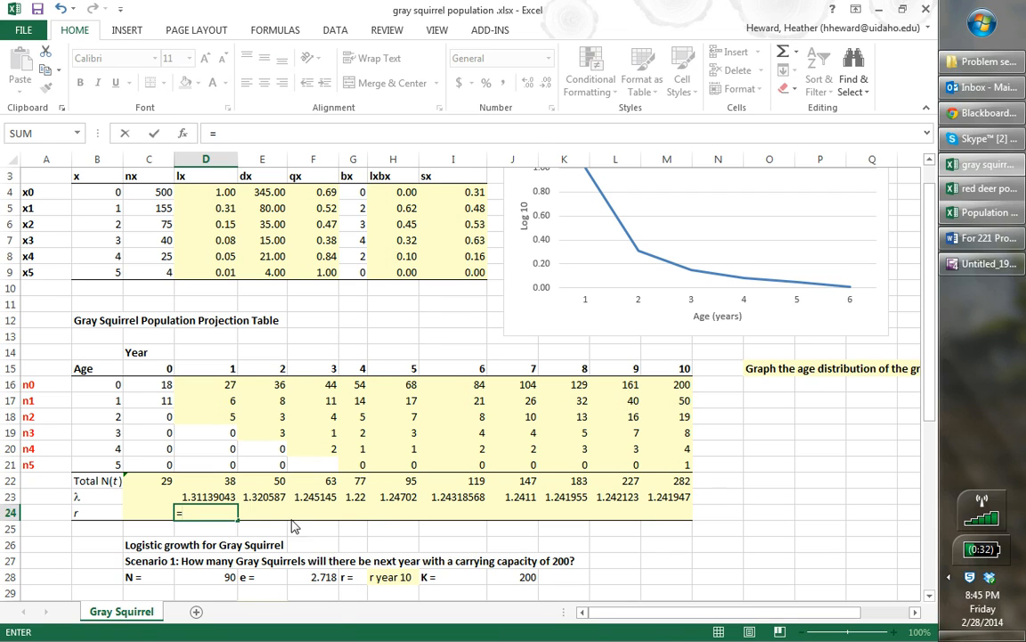
type("ln")
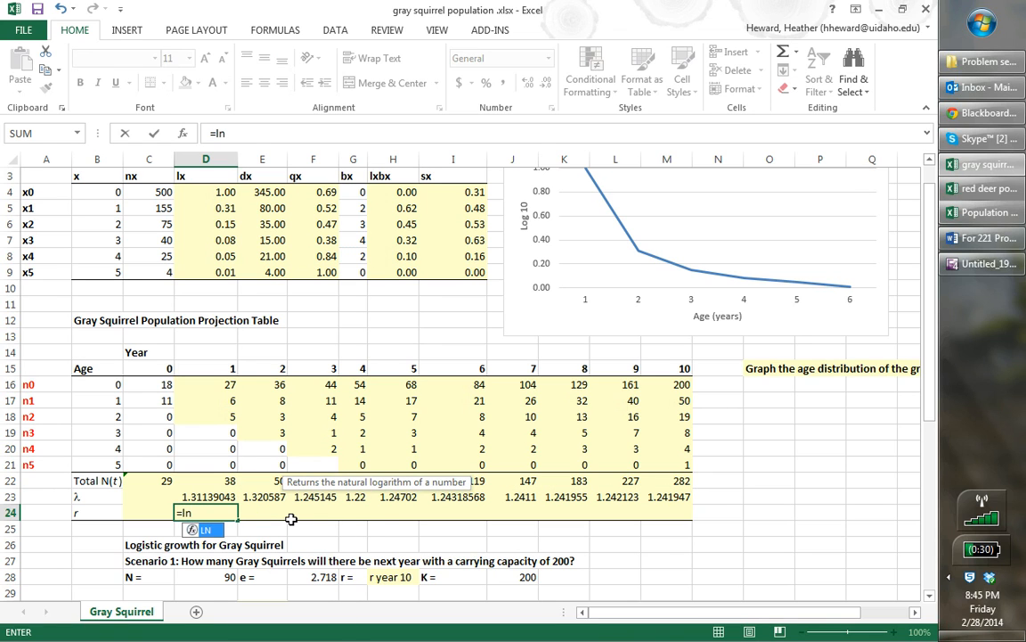
type("(")
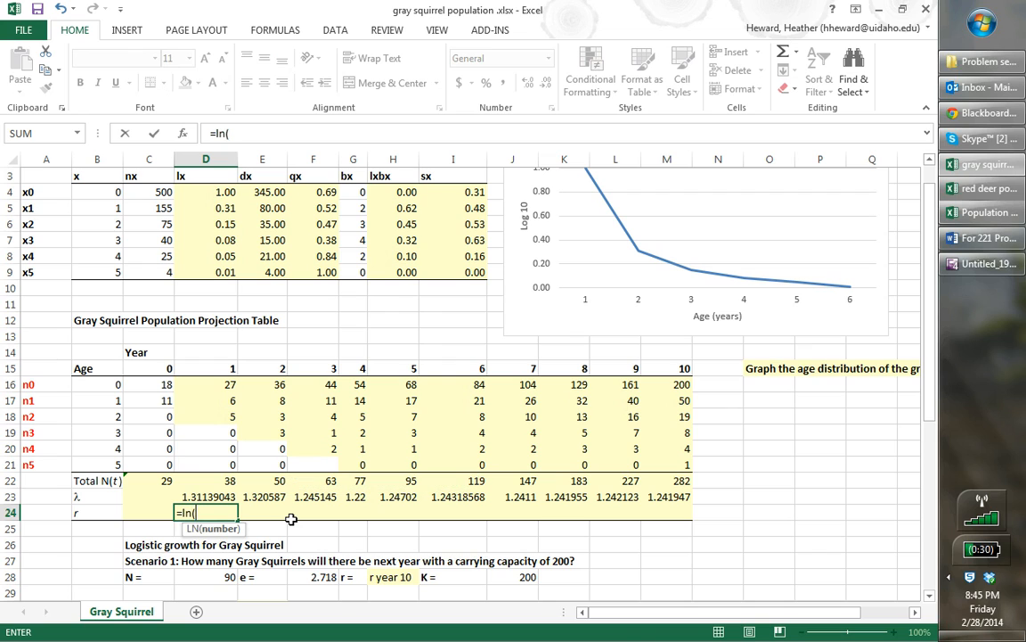
left_click(221, 497)
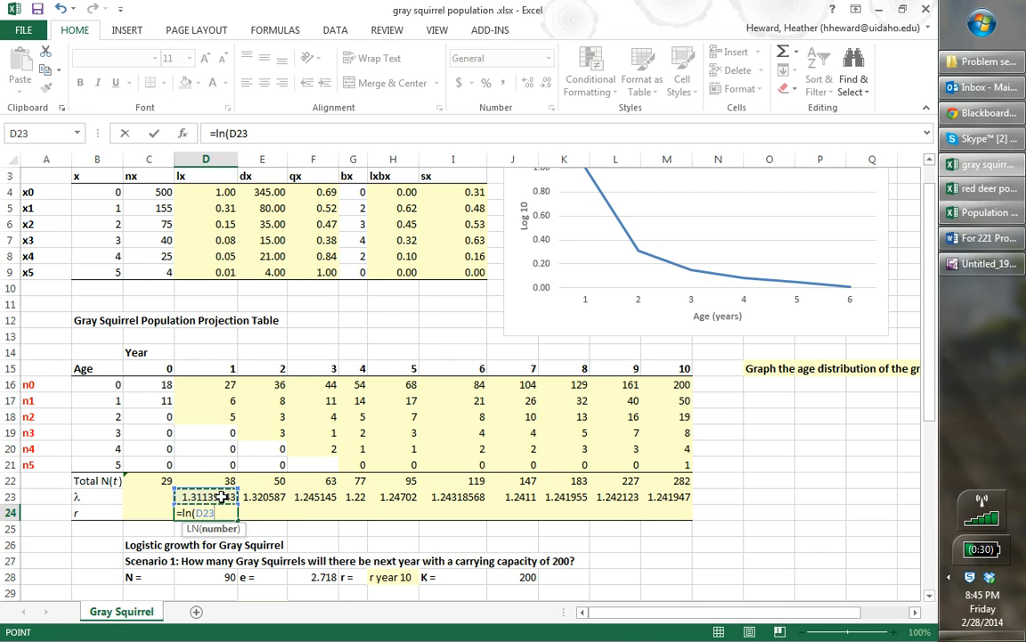
key("Return")
left_click(229, 514)
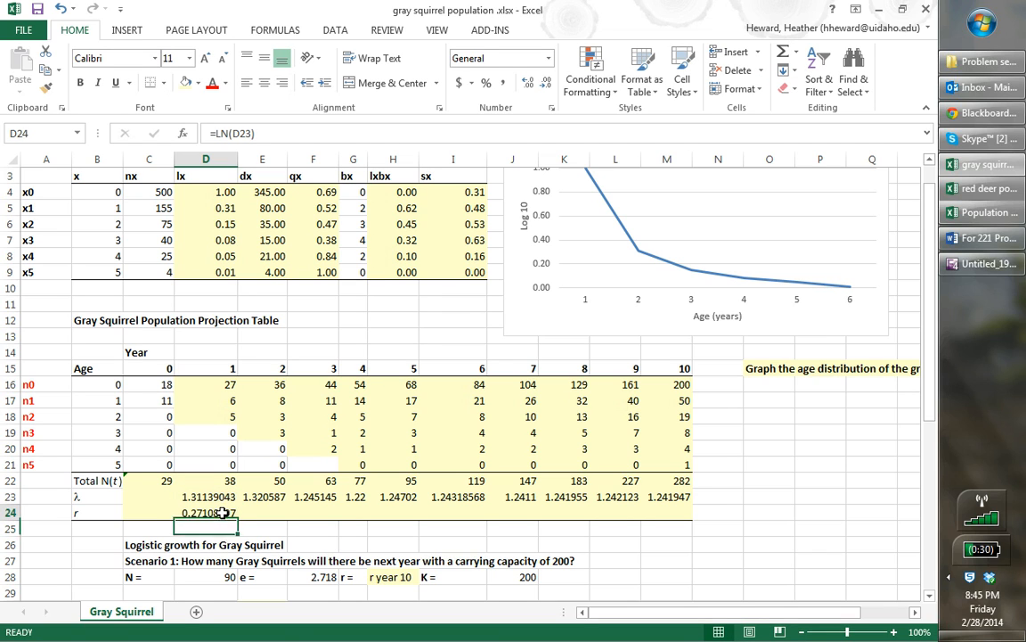
left_click_drag(237, 520, 636, 520)
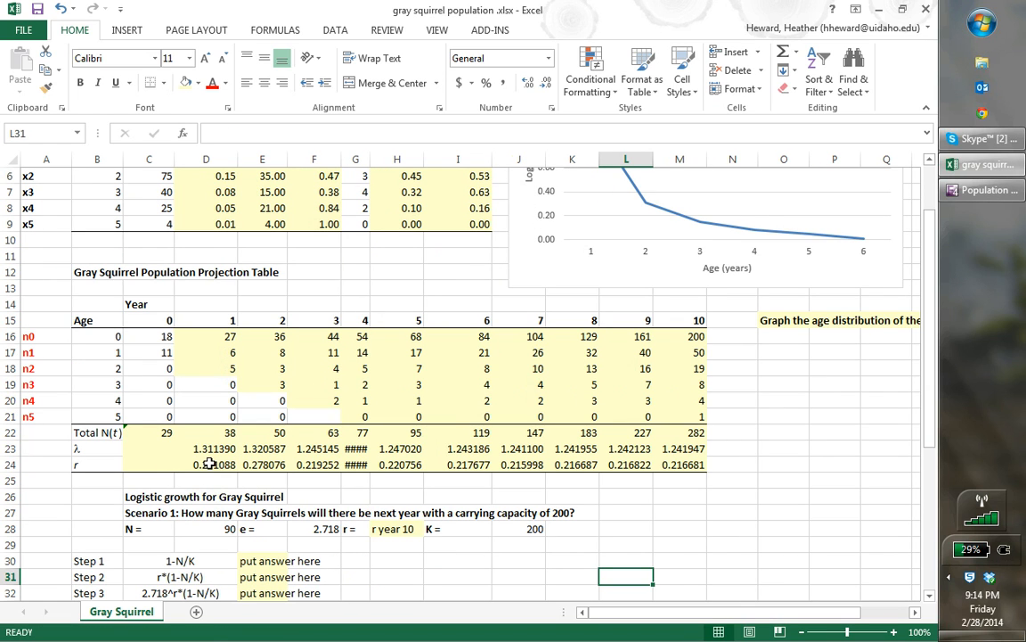
Step: Reduce the lambda and r values in D23:M24 to two decimal places
left_click_drag(208, 463, 694, 451)
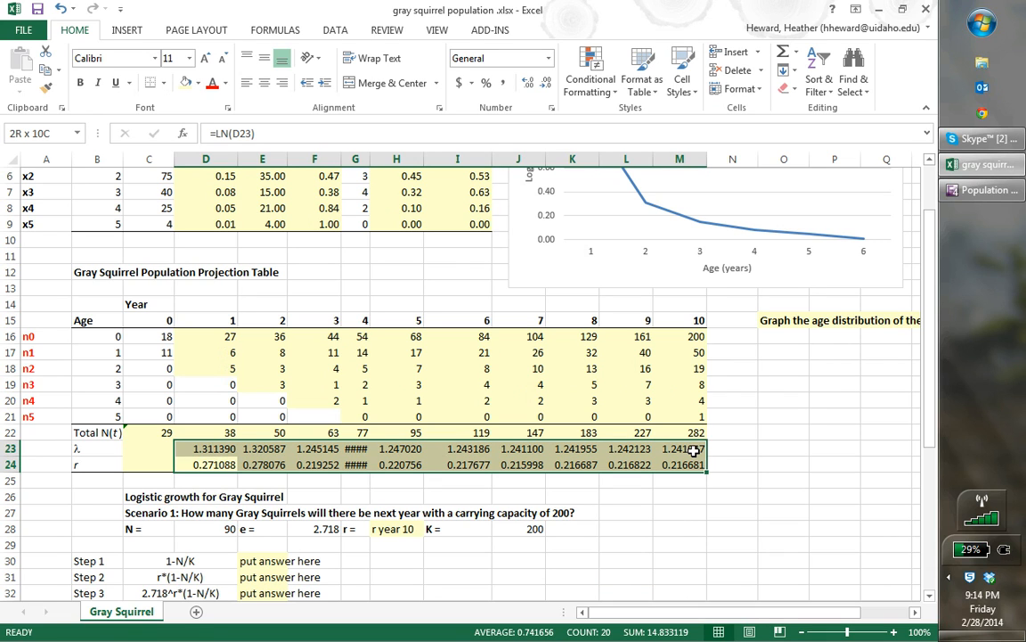
left_click_drag(694, 451, 694, 451)
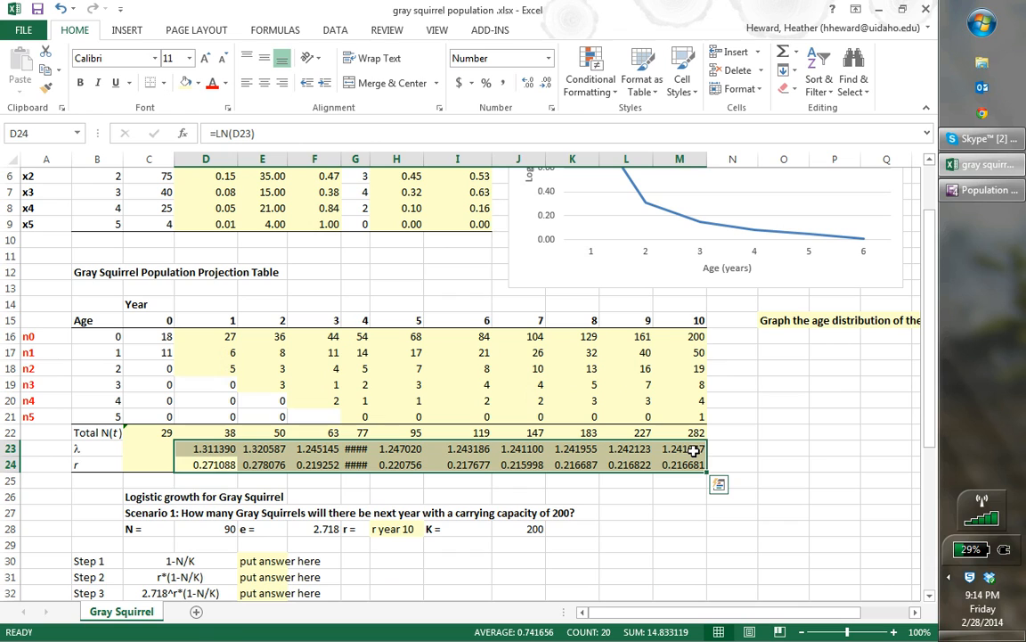
left_click(546, 83)
left_click(546, 83)
left_click(546, 83)
left_click(546, 84)
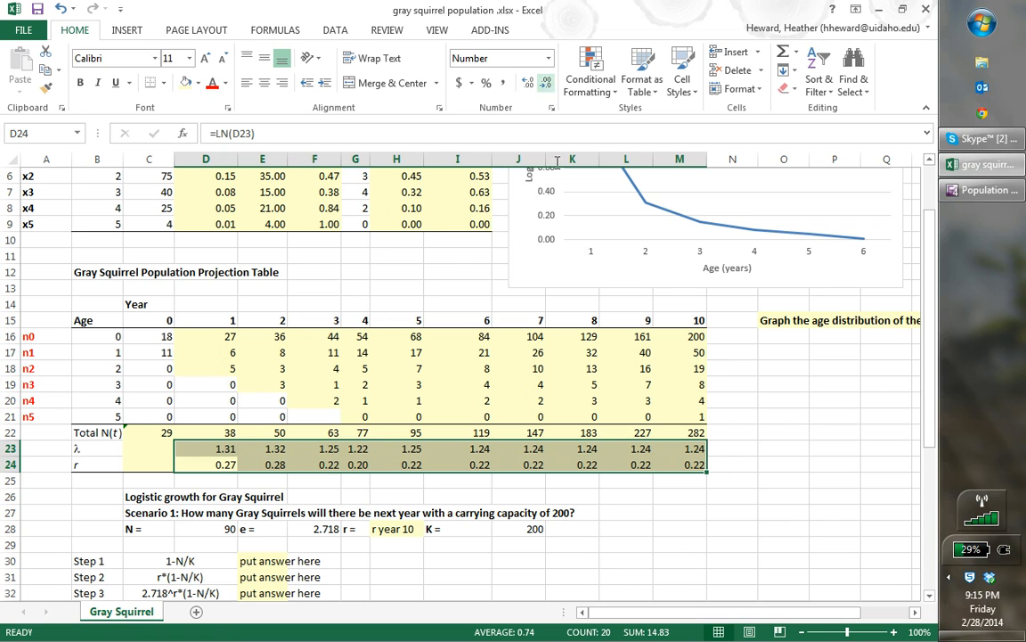
left_click(634, 502)
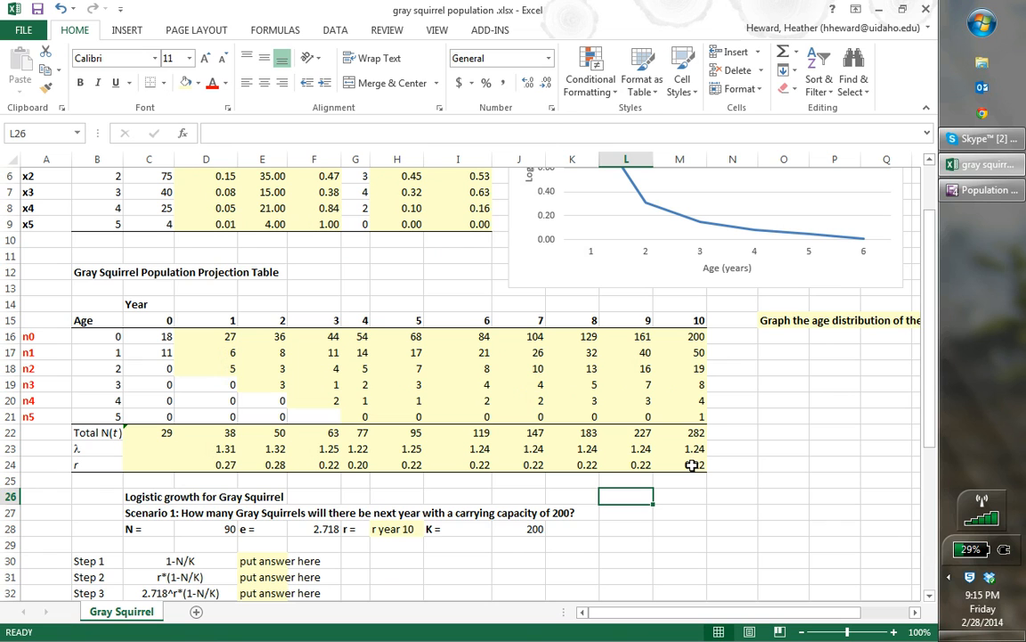
Step: Insert a 2-D clustered bar chart of the year 10 age classes in M16:M21
left_click_drag(830, 612, 878, 619)
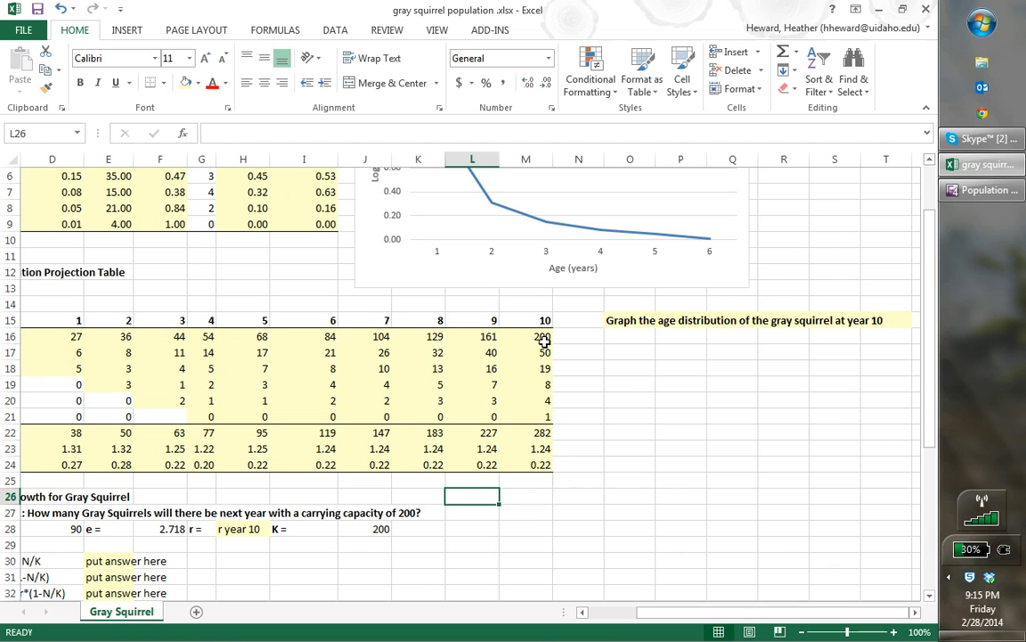
left_click_drag(535, 335, 540, 414)
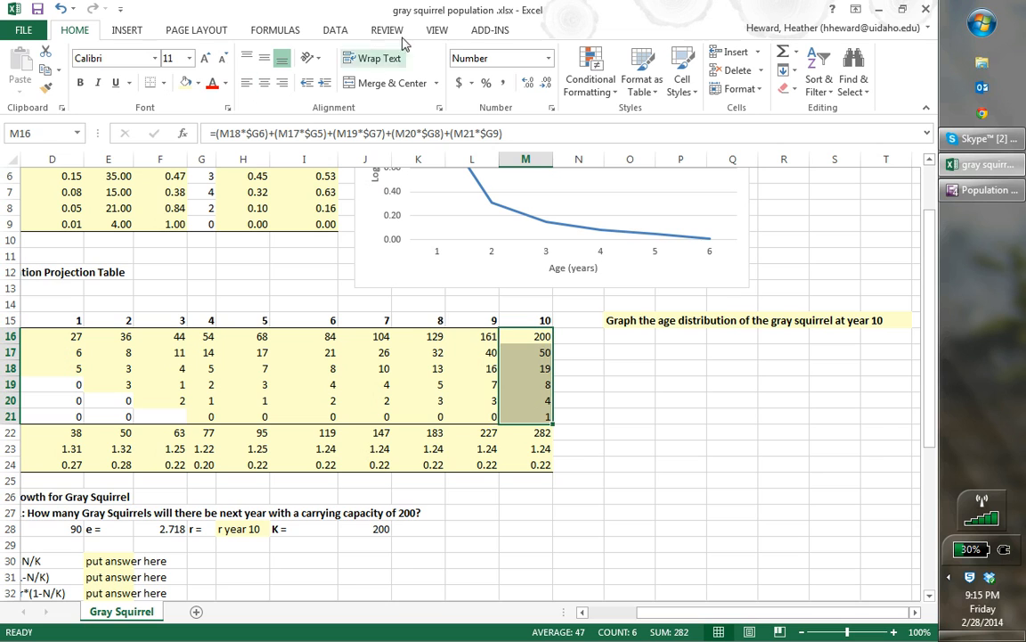
left_click(113, 29)
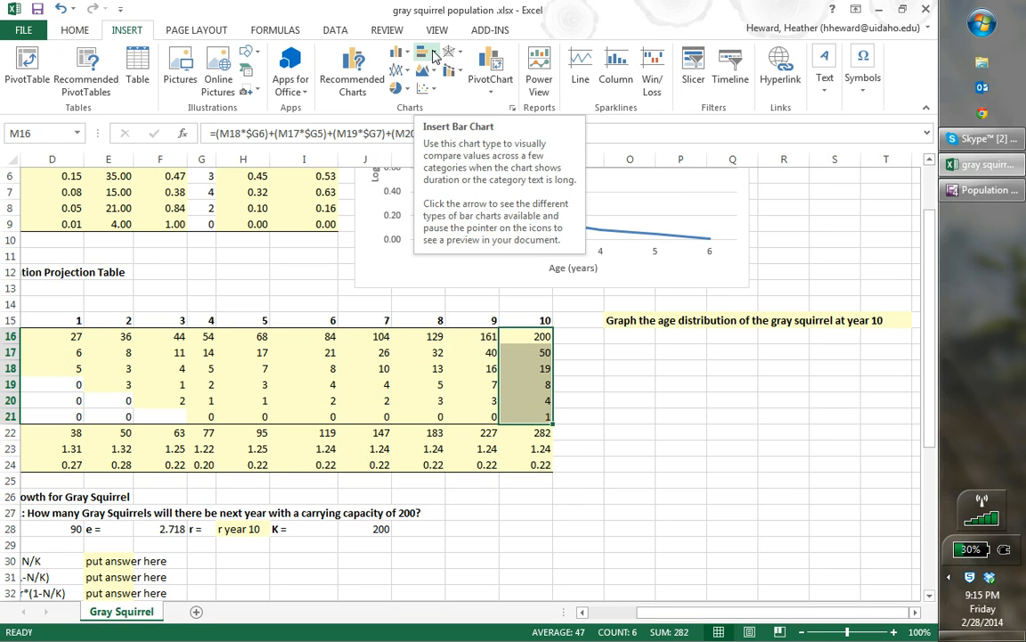
left_click(434, 55)
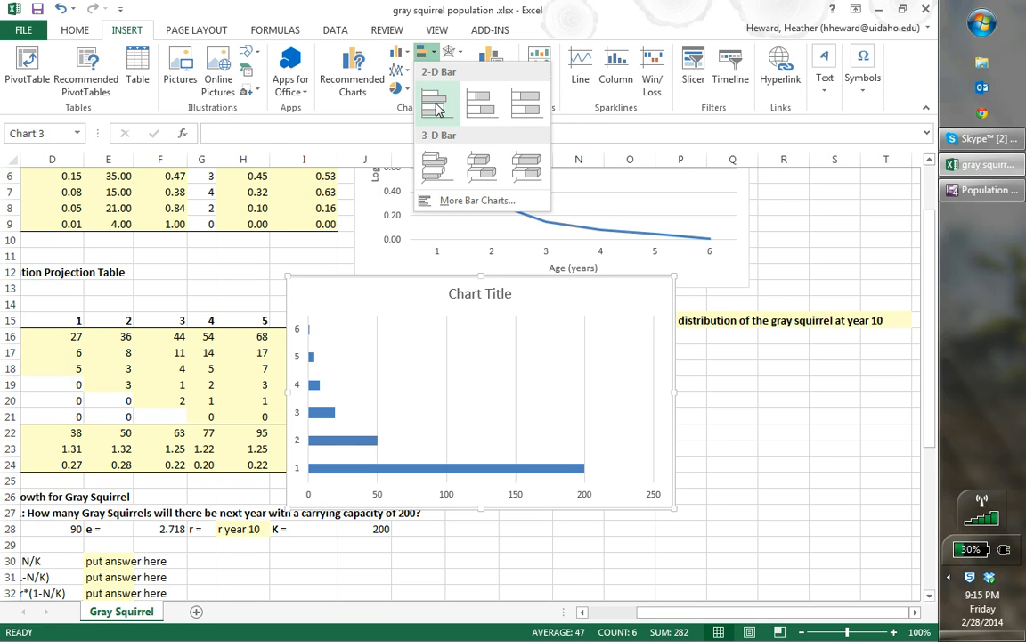
left_click(436, 107)
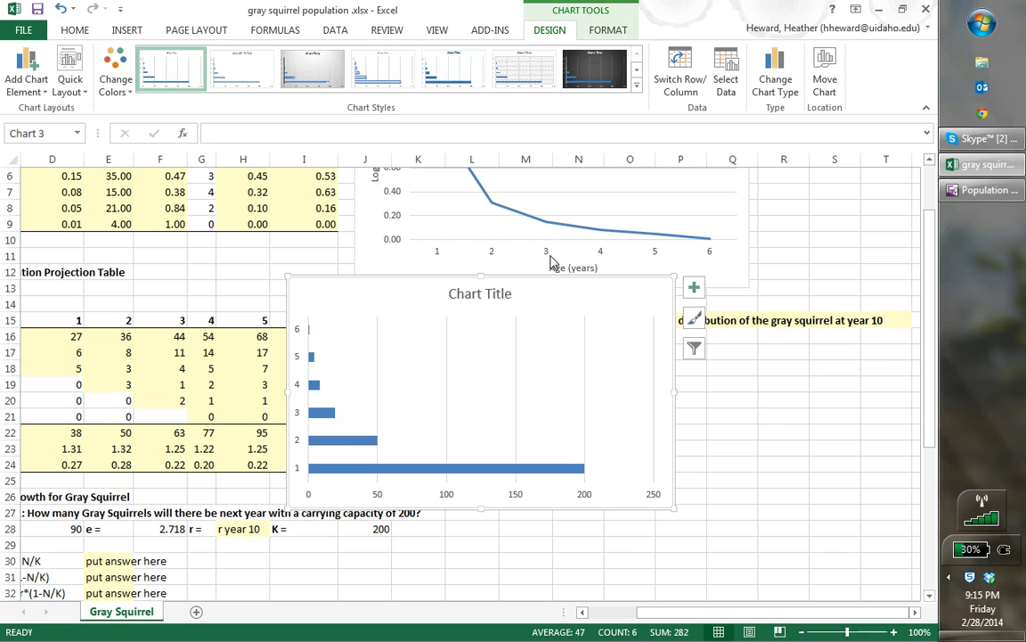
Step: Move the bar chart beneath the year 10 graph heading and title it "Age distribution of Gray Squirrel at year 10"
left_click_drag(542, 284, 622, 346)
left_click_drag(699, 386, 818, 334)
left_click(745, 348)
left_click_drag(741, 348, 790, 349)
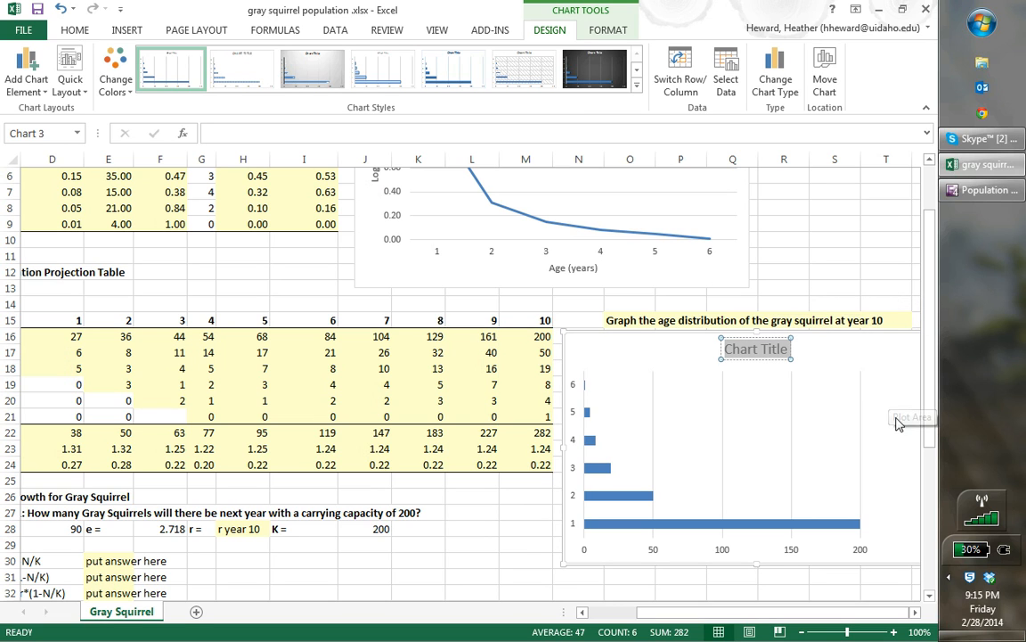
type("Age")
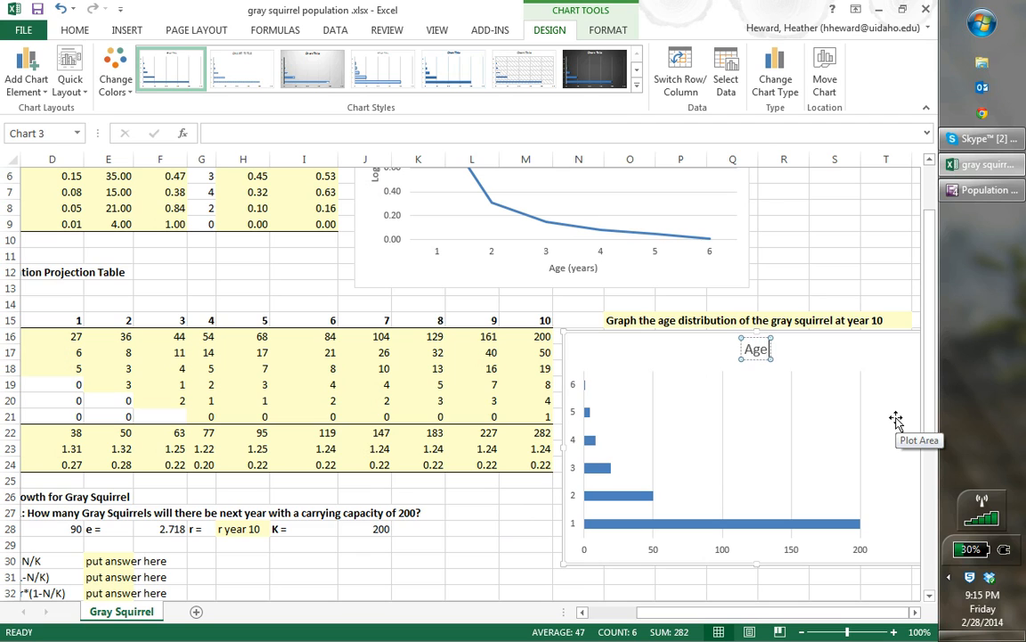
type(" disc")
type("tri")
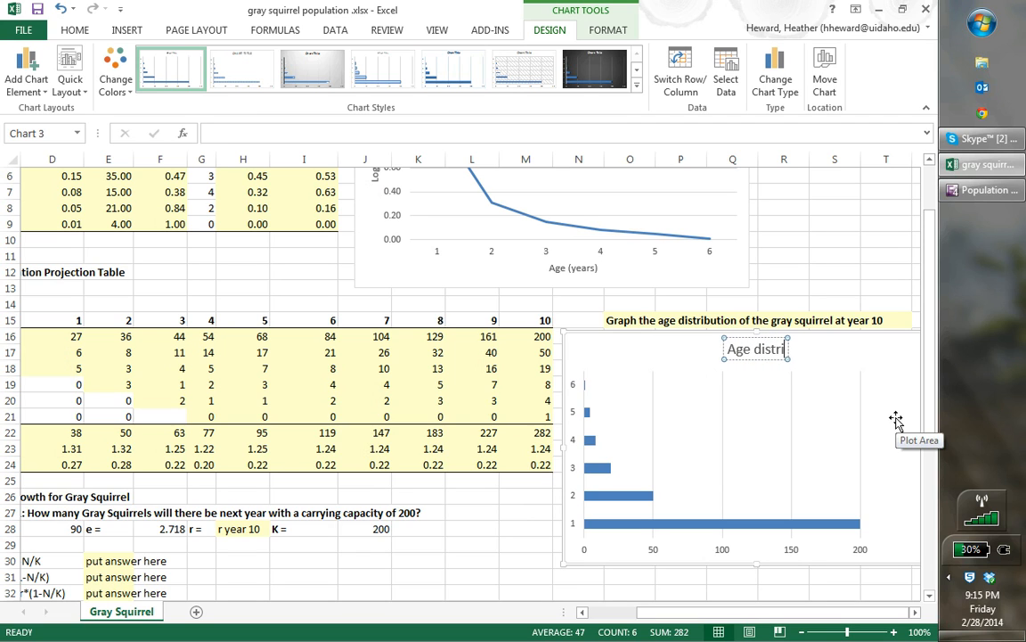
type("bution of")
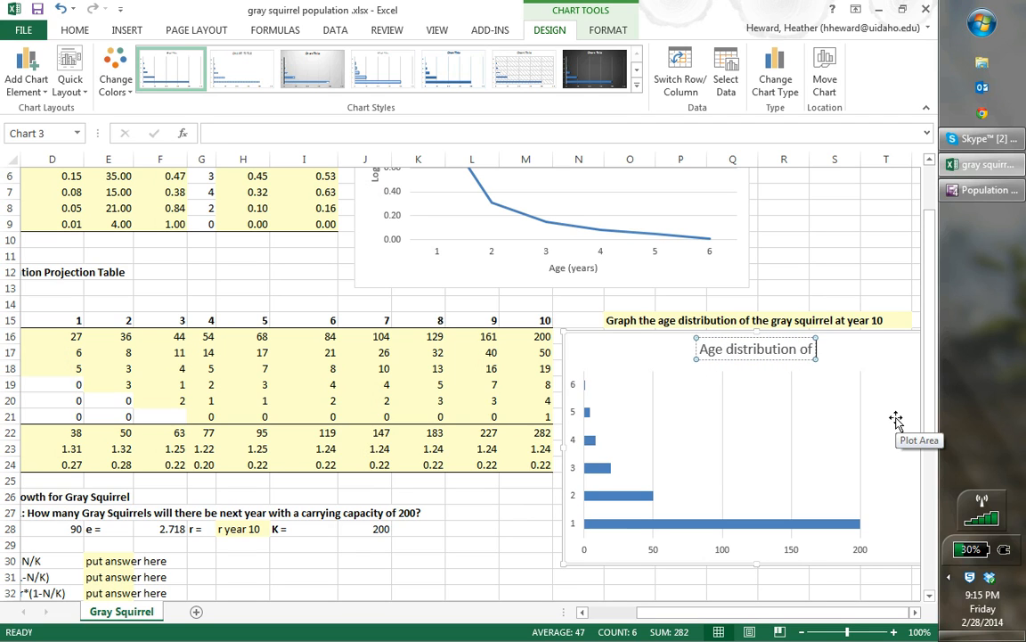
type(" Gray Qui")
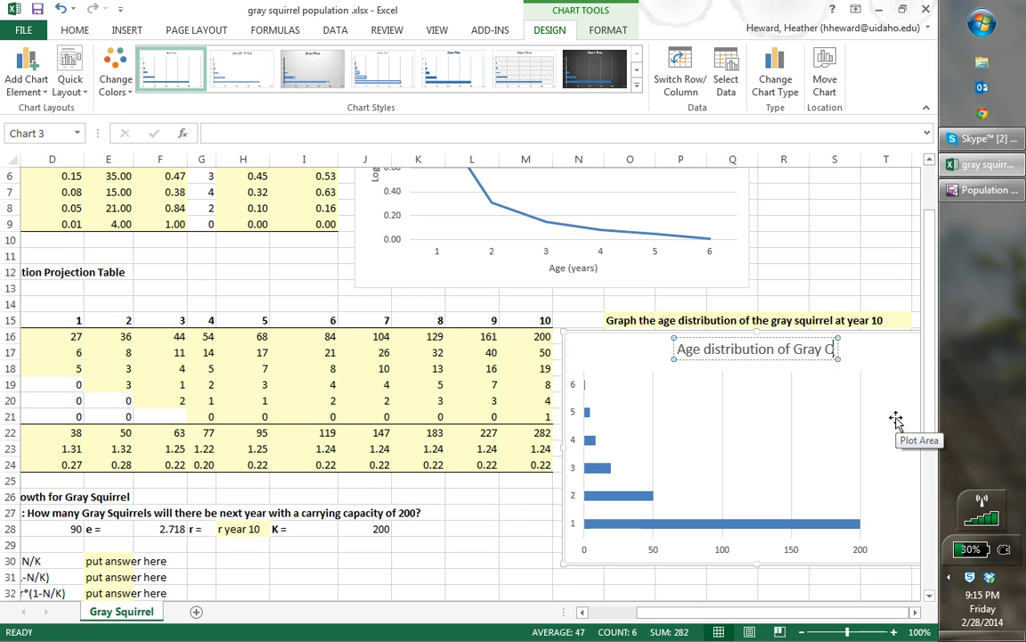
key("BackSpace")
key("BackSpace")
key("BackSpace")
type("Squirre")
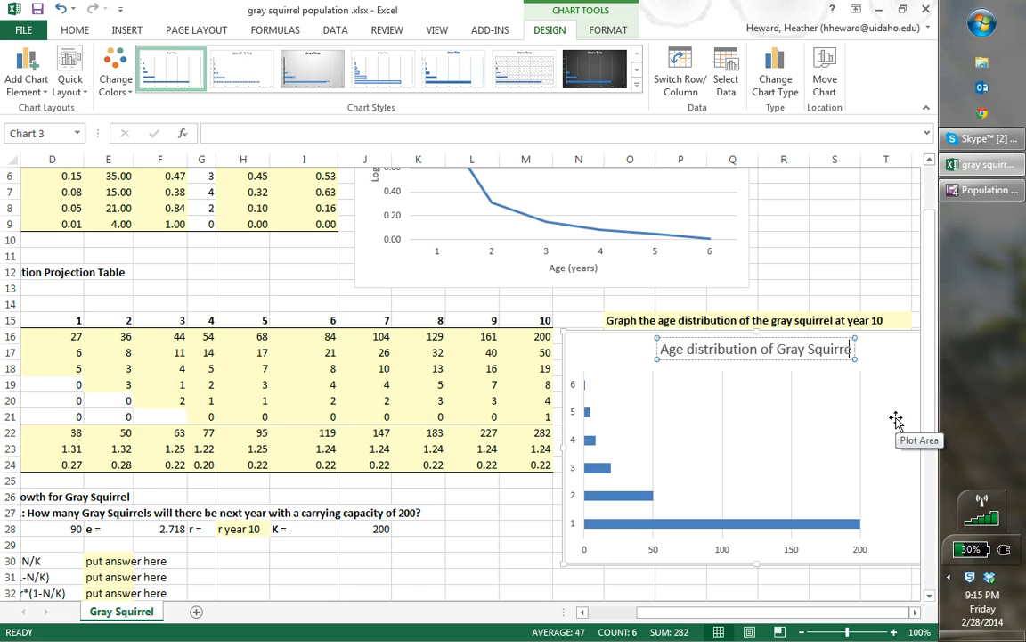
type("l at year 10")
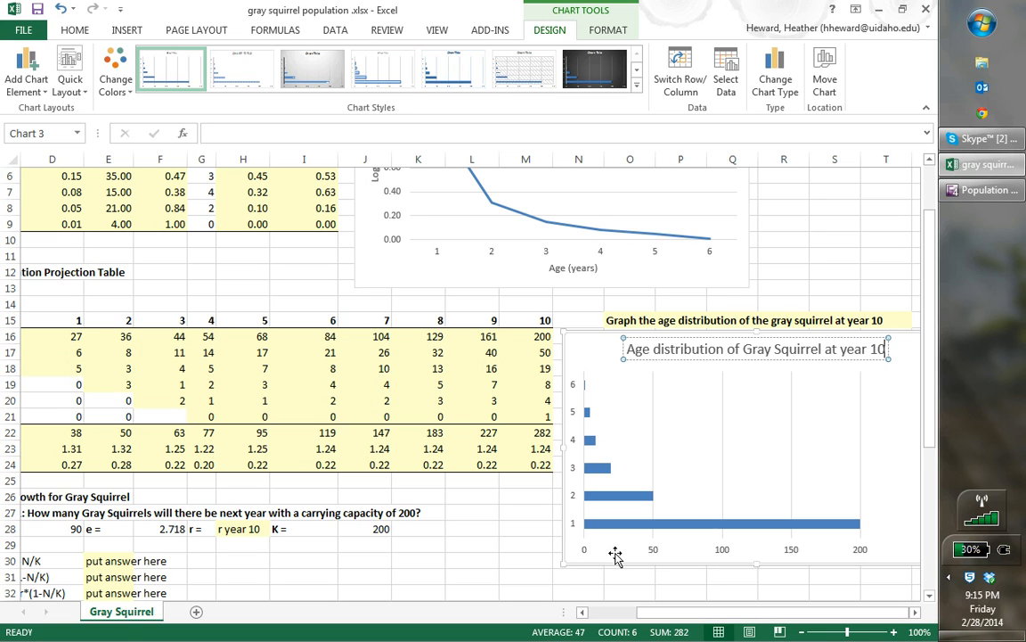
left_click(572, 557)
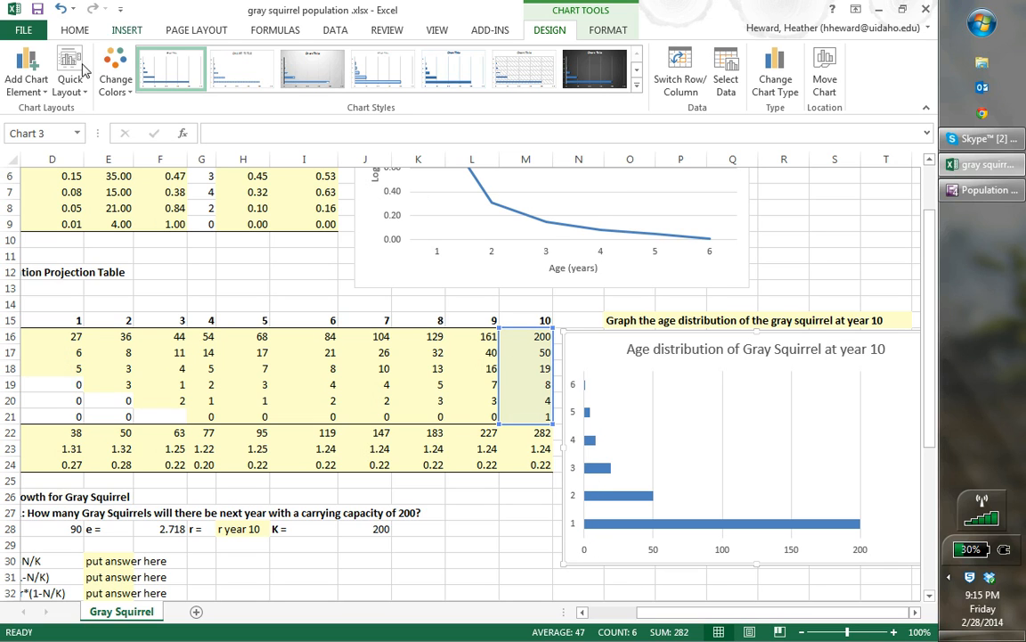
Step: Add a horizontal axis title reading "Number of Squirrels" to the age distribution chart
left_click(26, 73)
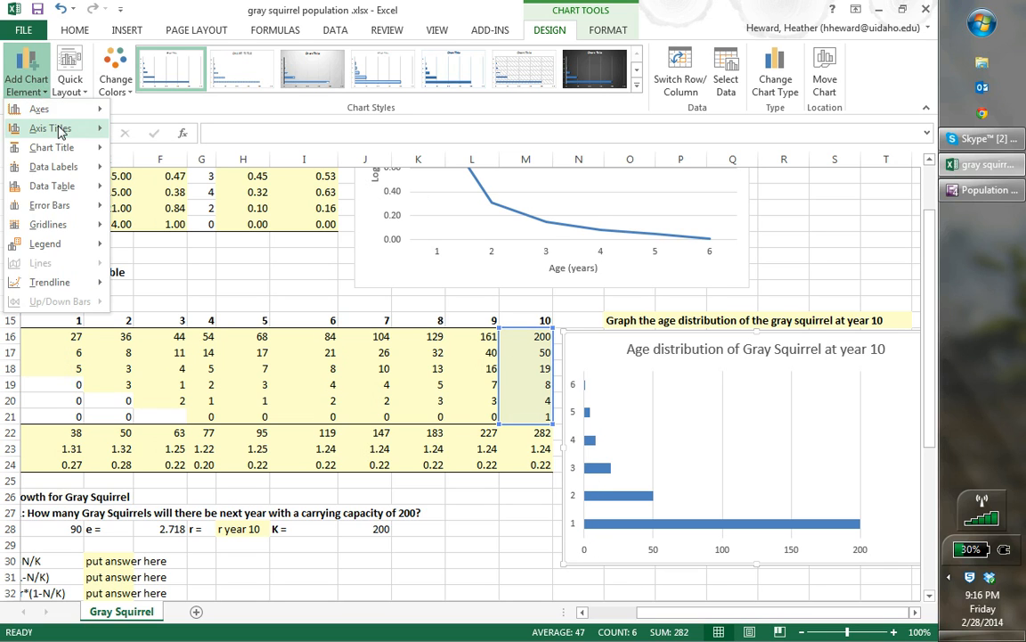
mouse_move(54, 127)
left_click(138, 138)
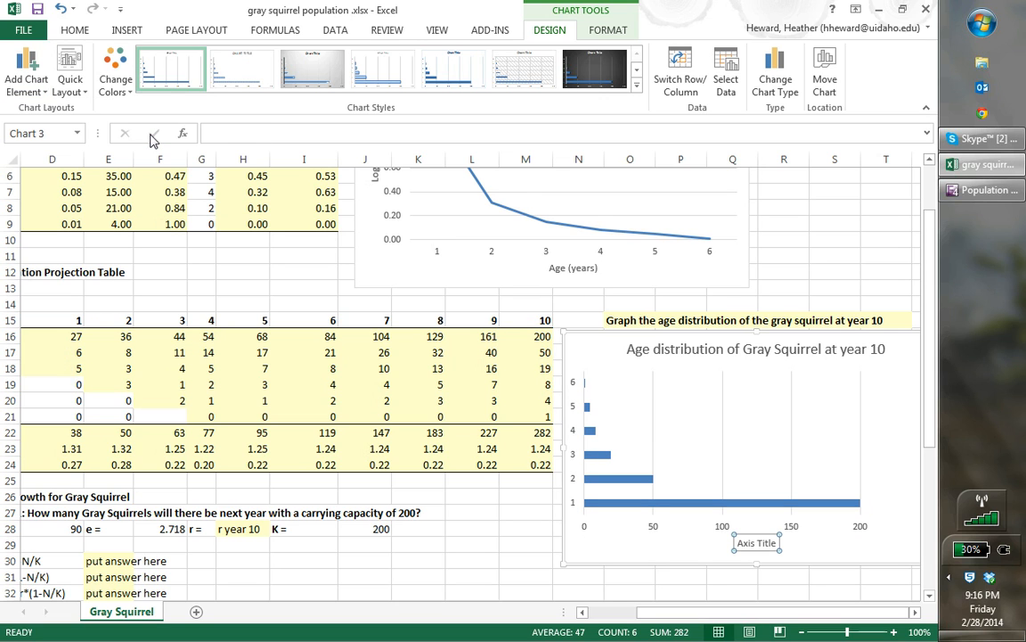
type("Number of Squirrels")
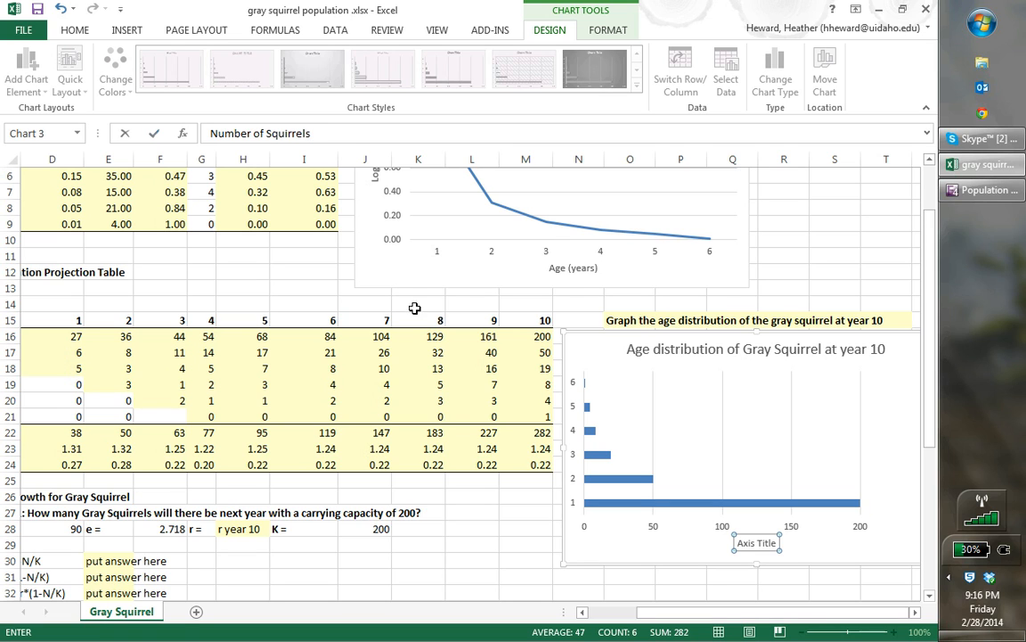
left_click(570, 354)
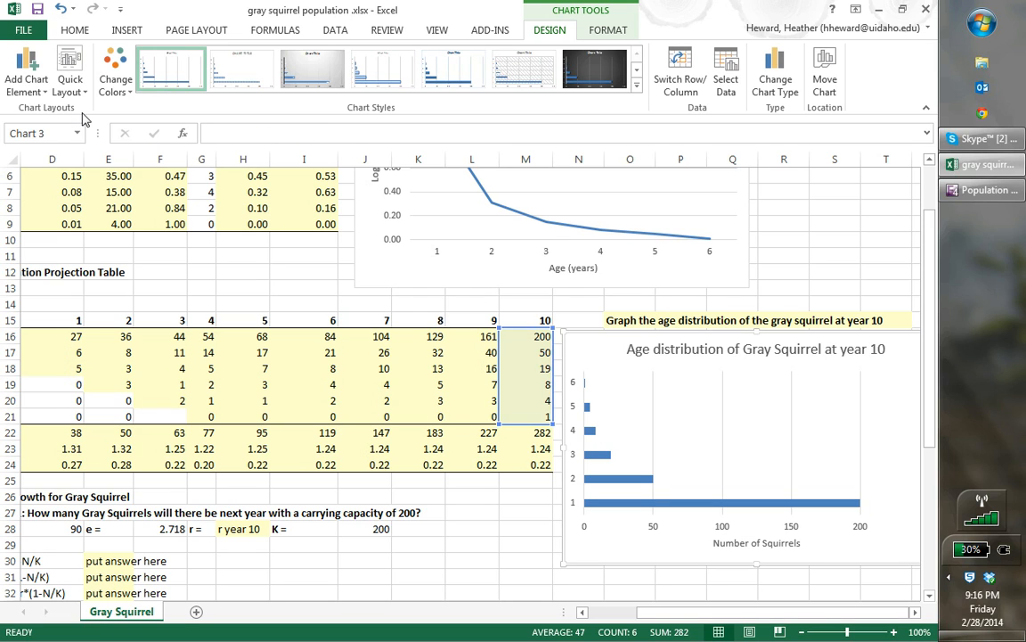
Step: Add a vertical axis title reading "Age (years)" to the age distribution chart
left_click(35, 85)
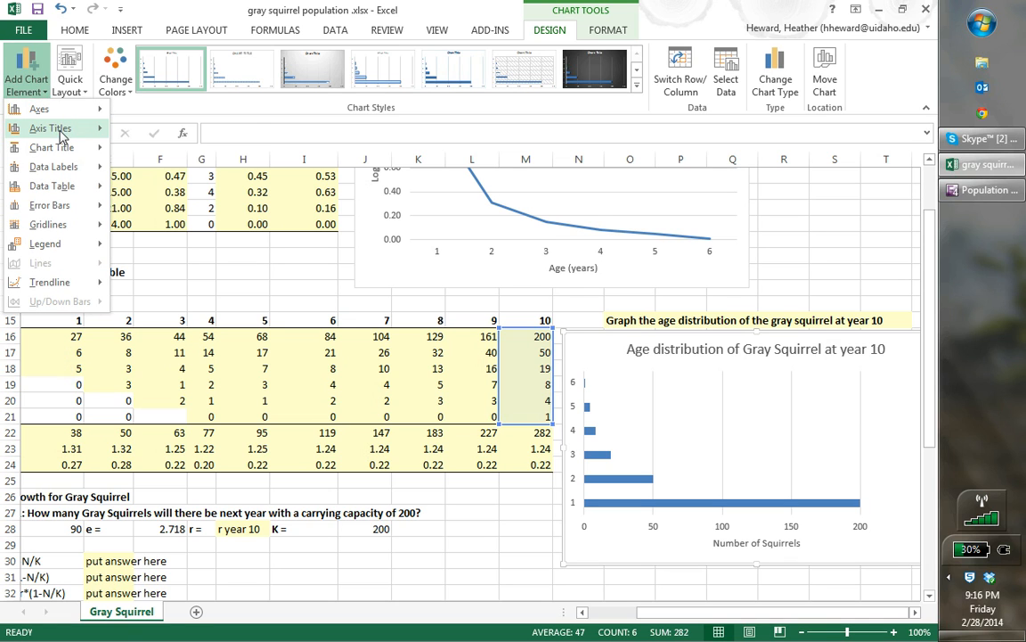
mouse_move(62, 129)
left_click(135, 173)
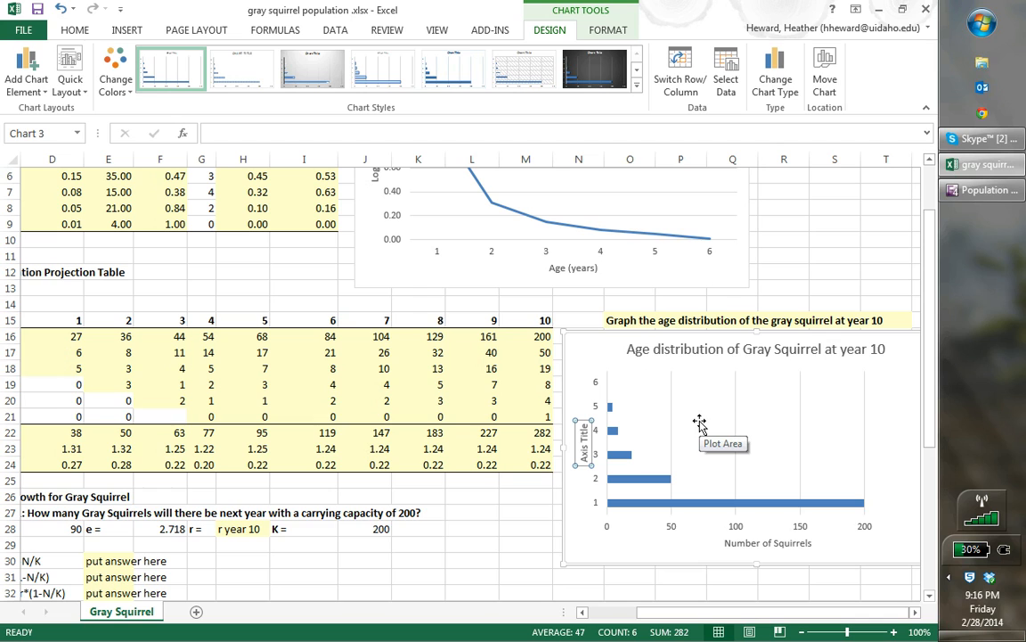
type("Age (years")
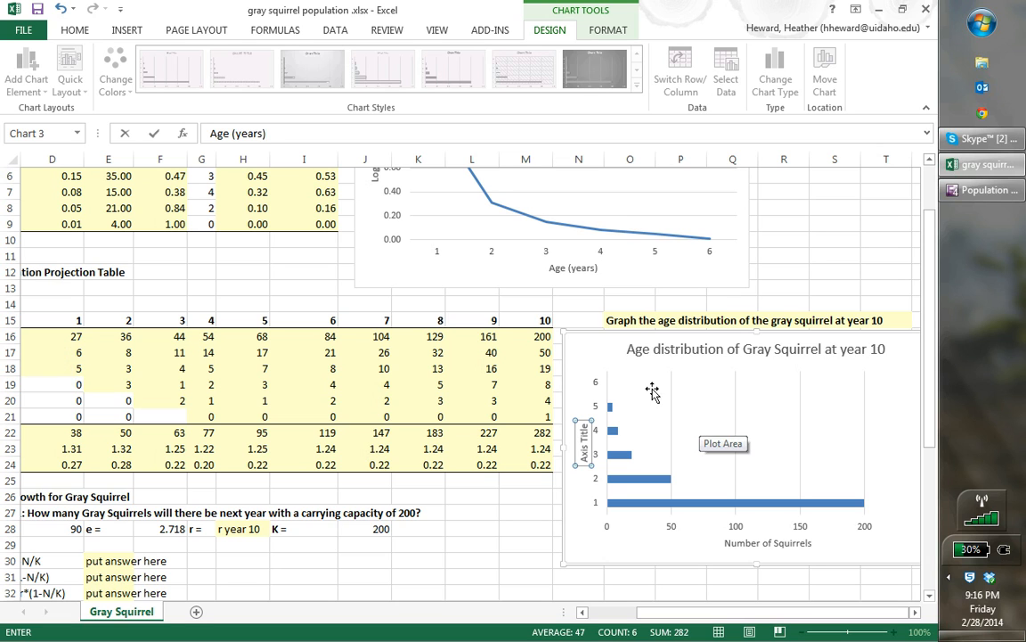
left_click(582, 353)
right_click(585, 354)
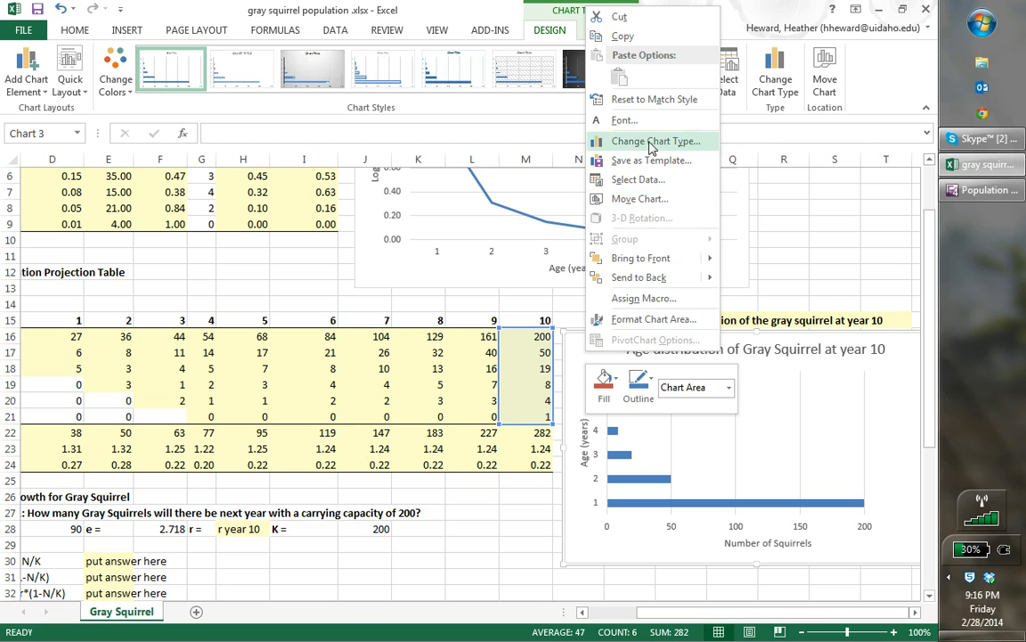
mouse_move(674, 286)
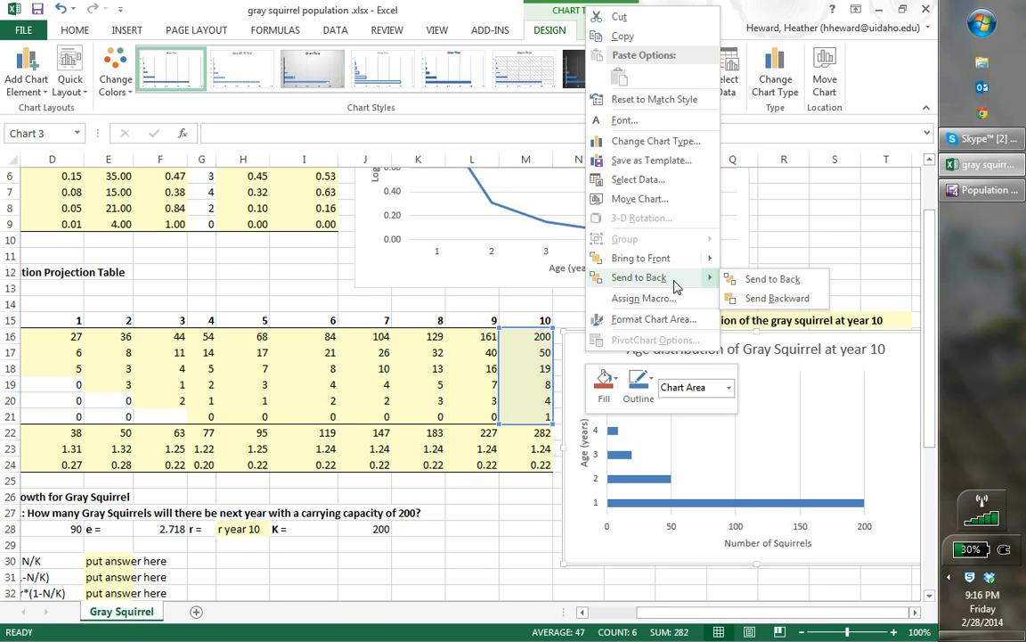
left_click(576, 352)
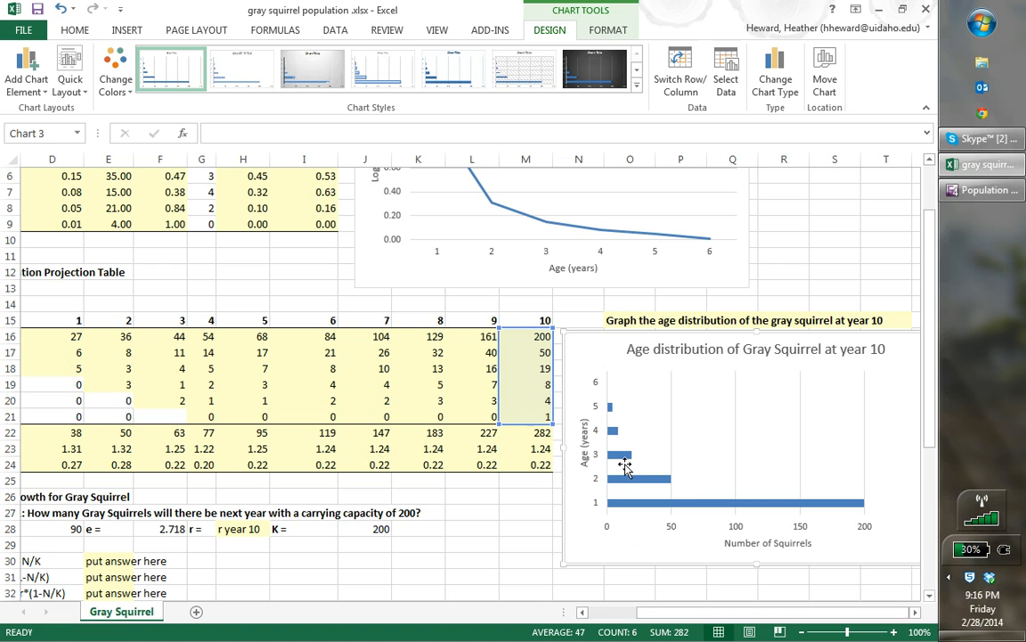
Step: Link the logistic growth r value in H28 to the year 10 r with =M24
left_click_drag(729, 618, 675, 621)
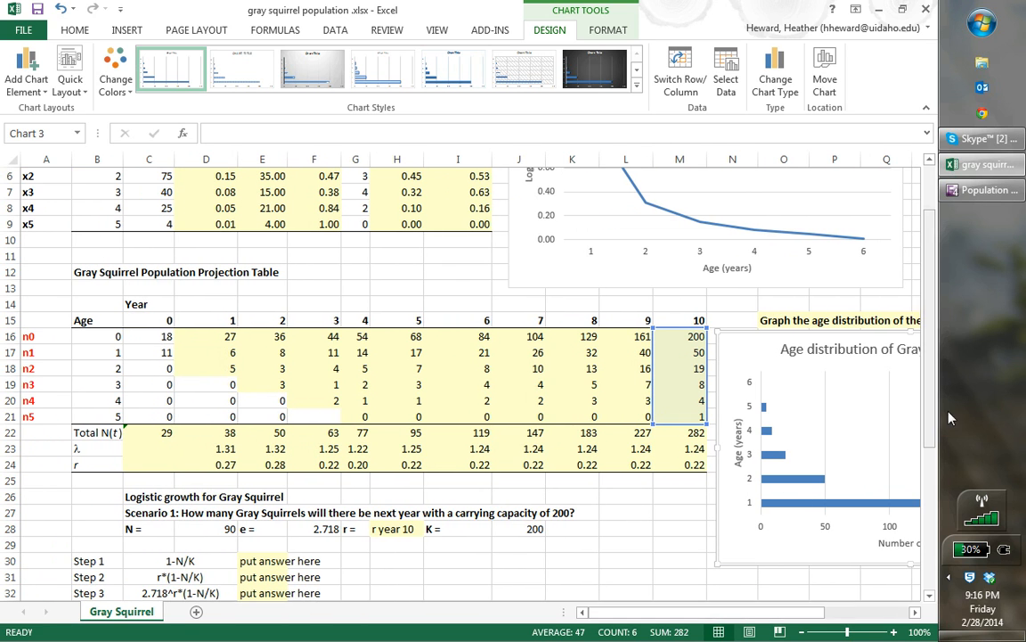
left_click_drag(933, 440, 935, 489)
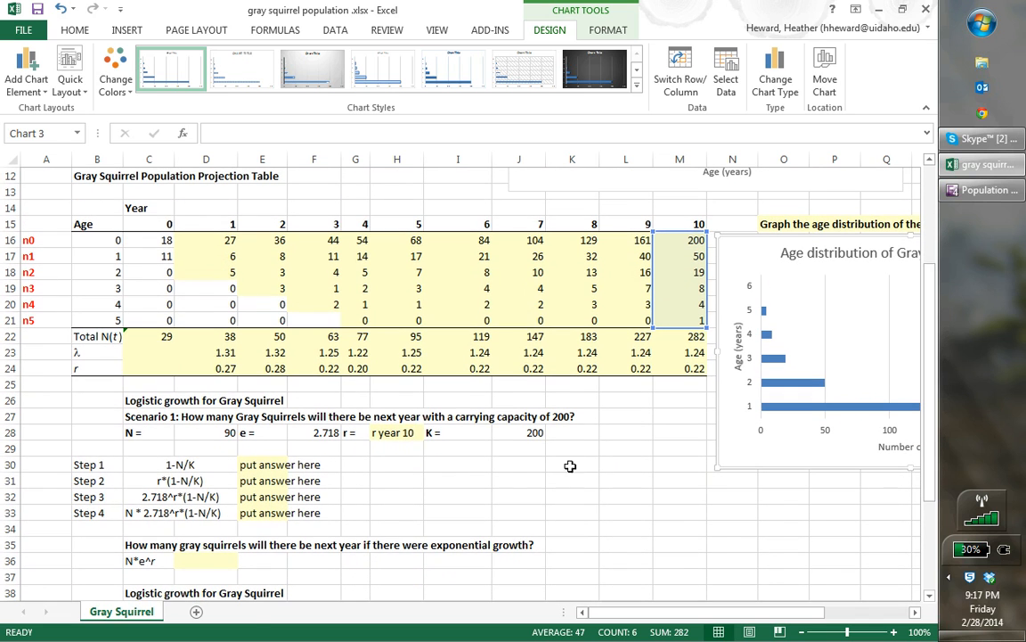
left_click(403, 434)
type("=")
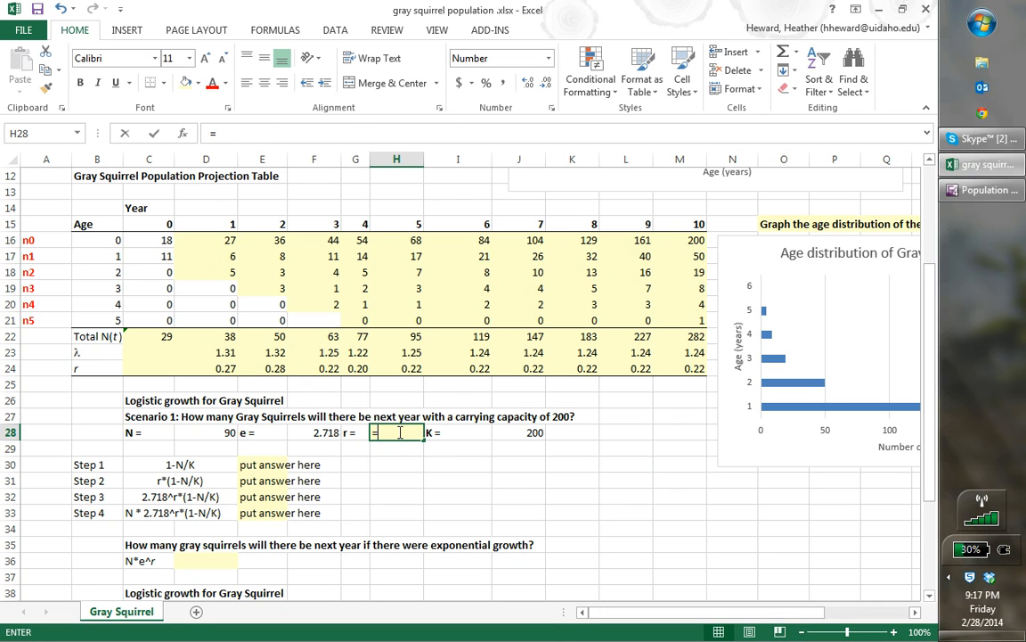
left_click(680, 371)
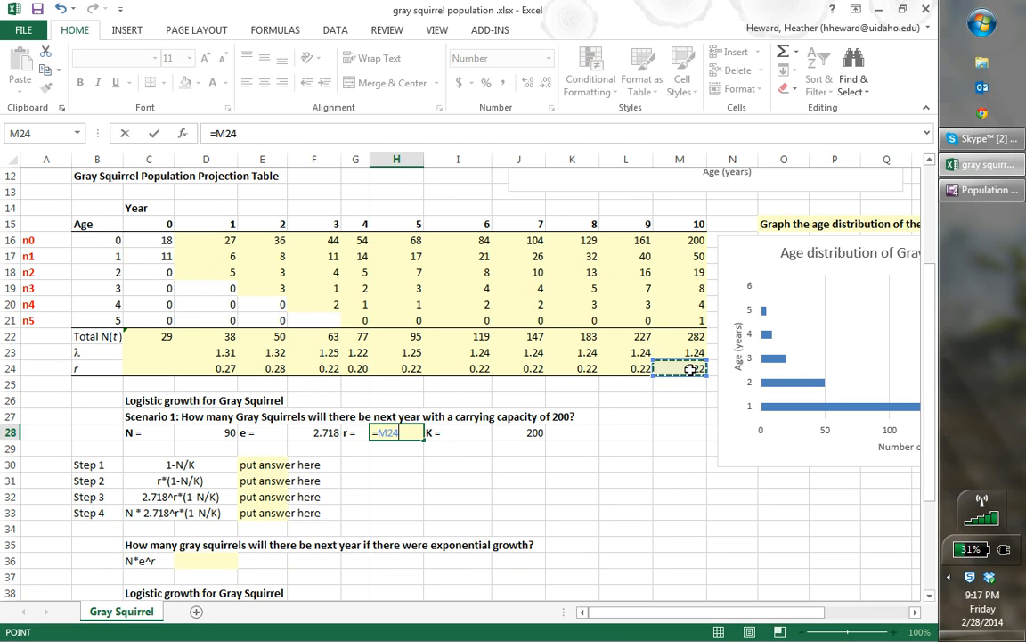
key("Return")
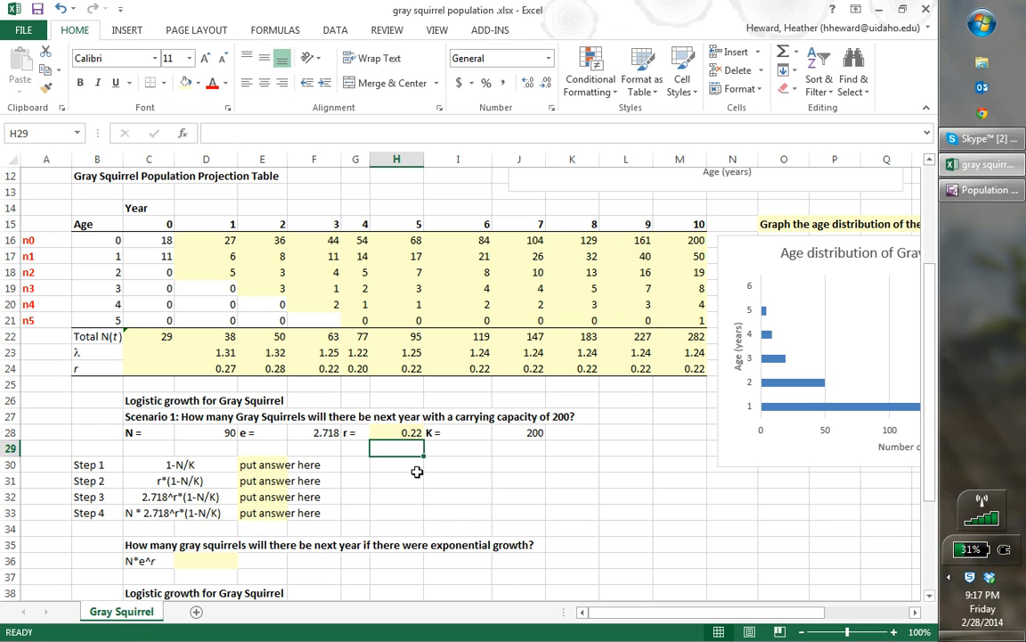
Step: Calculate Step 1 (1-N/K) of Scenario 1 in E30 as =1-D28/J28
left_click(266, 464)
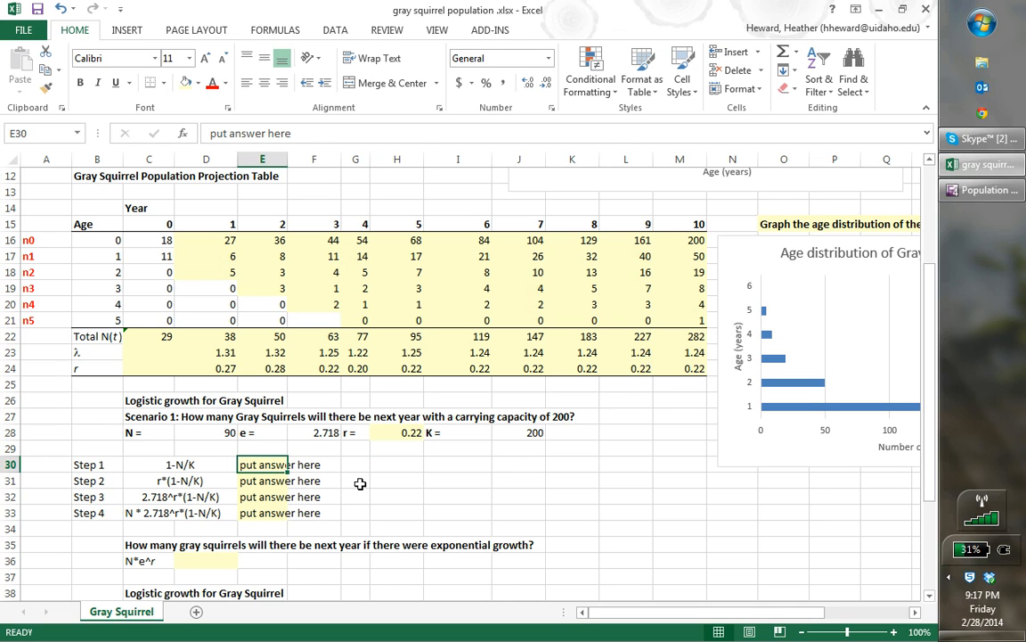
type("=1-")
left_click(213, 432)
type("/")
left_click(531, 433)
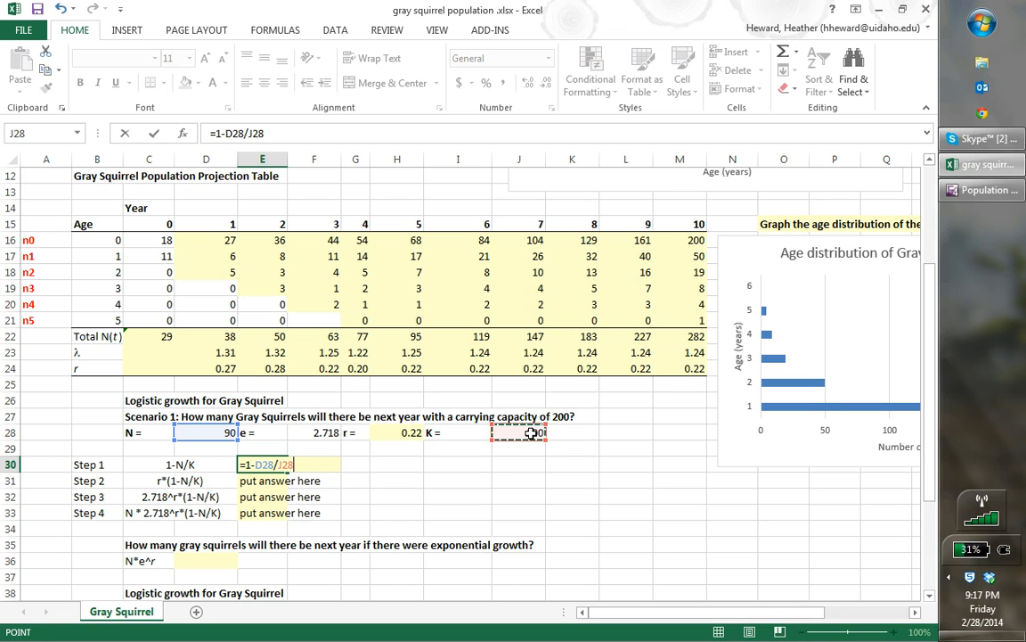
key("Return")
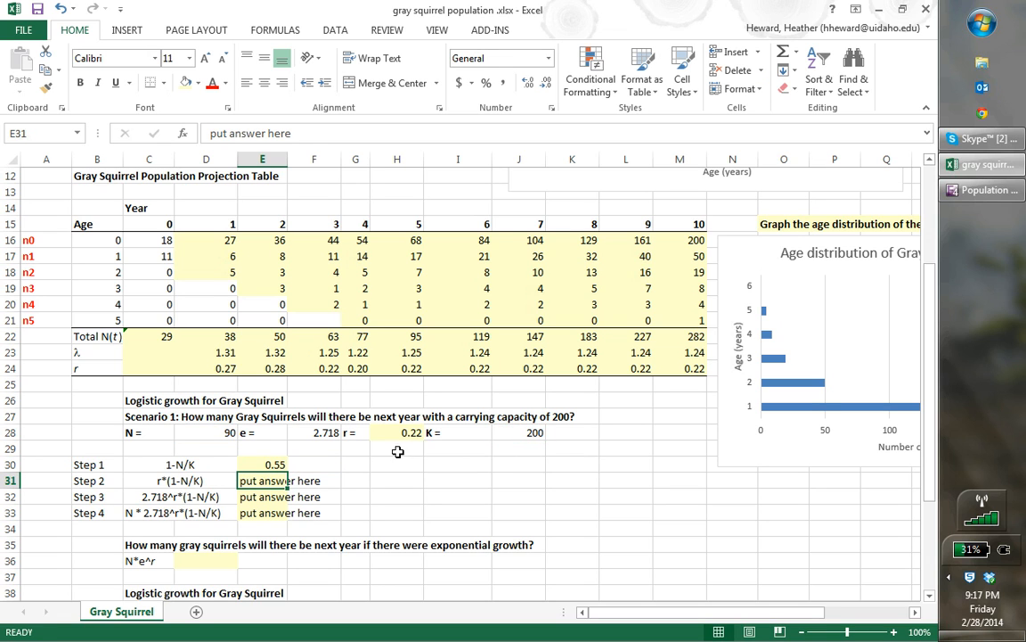
Step: Replace the Step 2 placeholder in E31 with the r*(1-N/K) formula =H28*E30
double_click(242, 481)
key("shift+End")
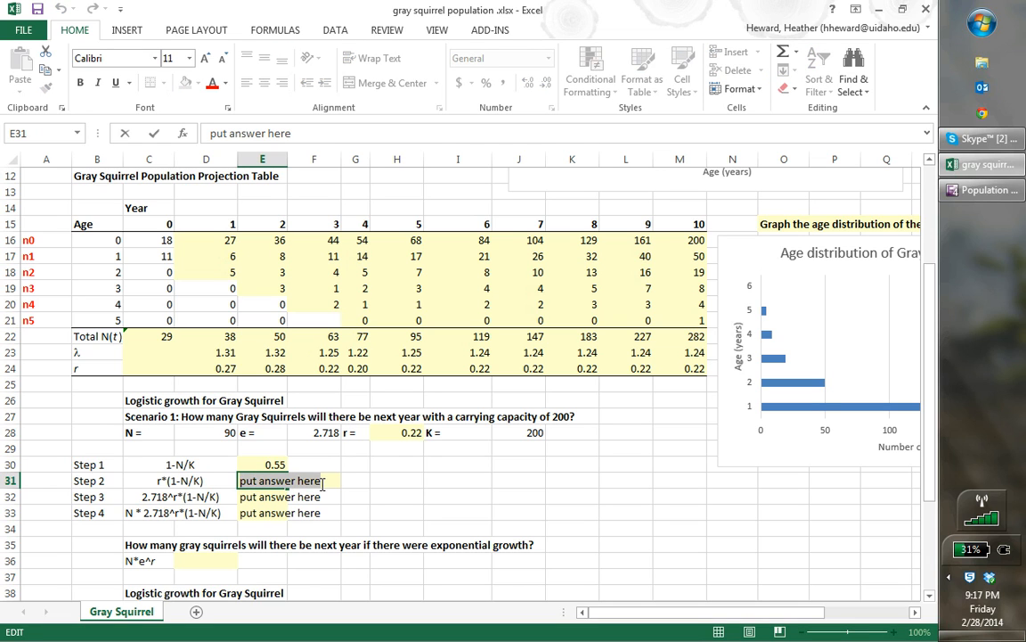
type("=")
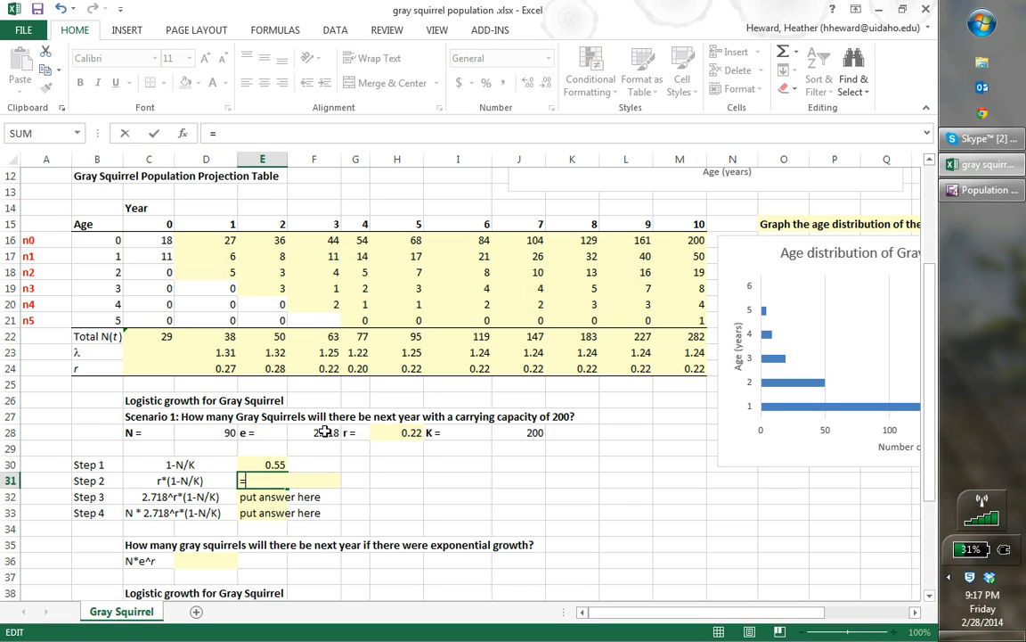
left_click(410, 432)
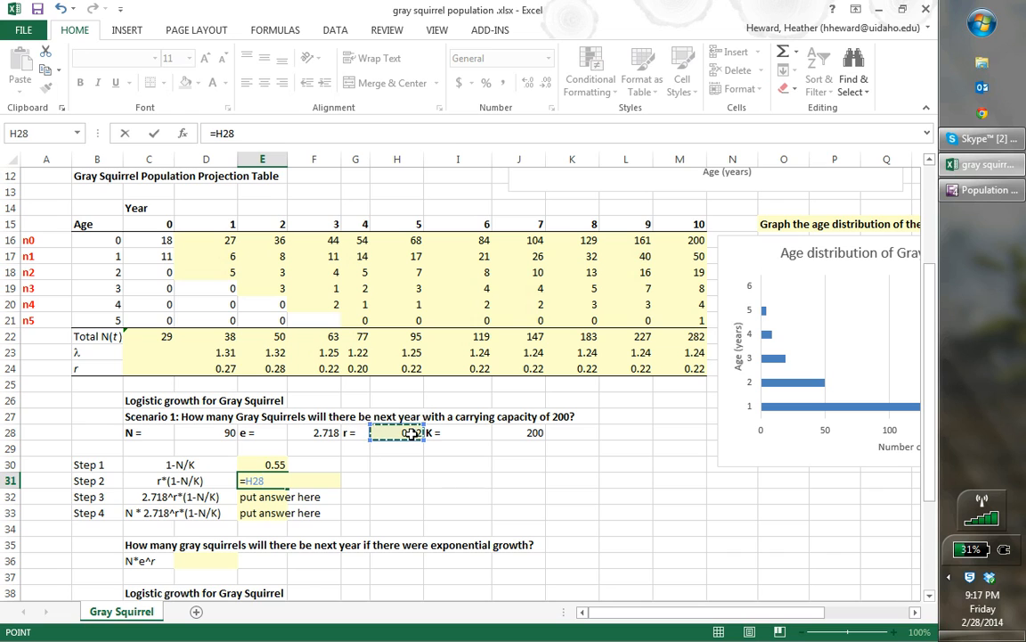
type("*")
left_click(272, 464)
key("Return")
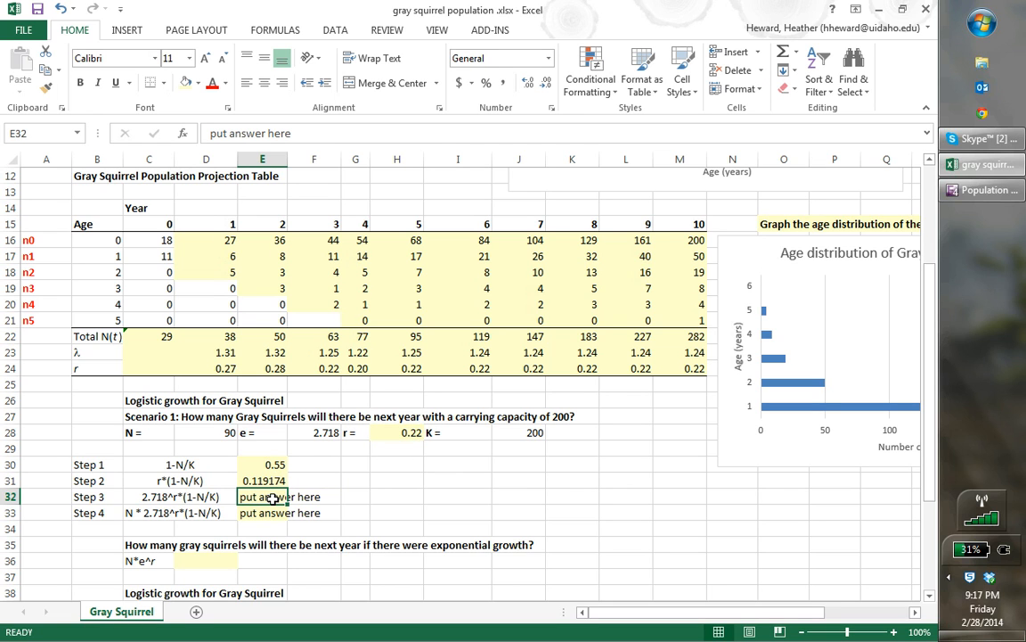
Step: Calculate Step 3 of Scenario 1 in E32 by raising e to the Step 2 result, =F28^E31
type("=")
left_click(318, 430)
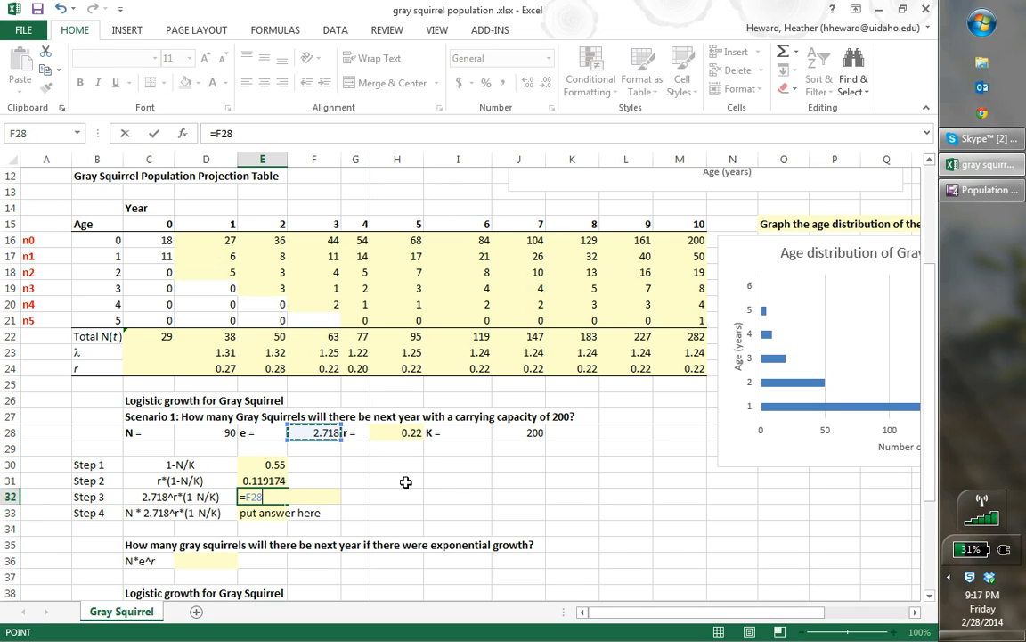
type("^")
left_click(272, 481)
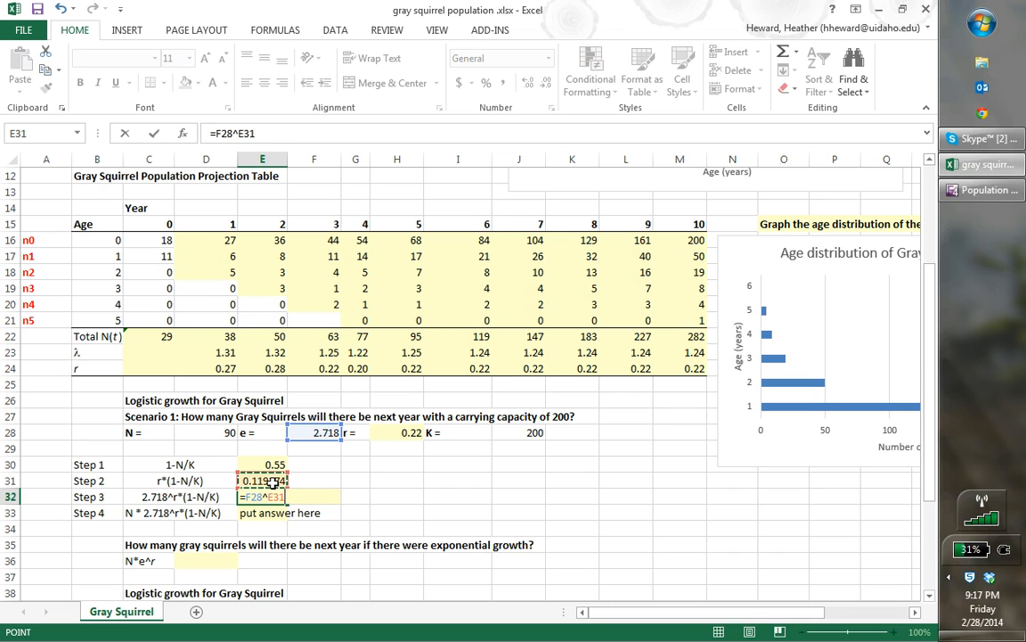
key("Return")
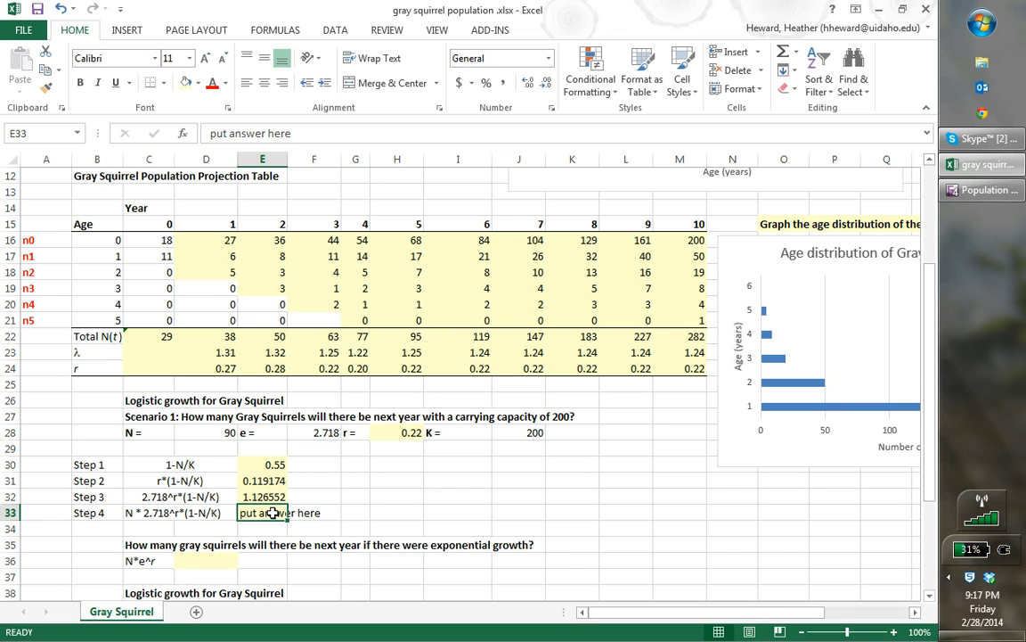
Step: Enter the Step 4 formula for N * 2.718^r*(1-N/K) in E33
type("=")
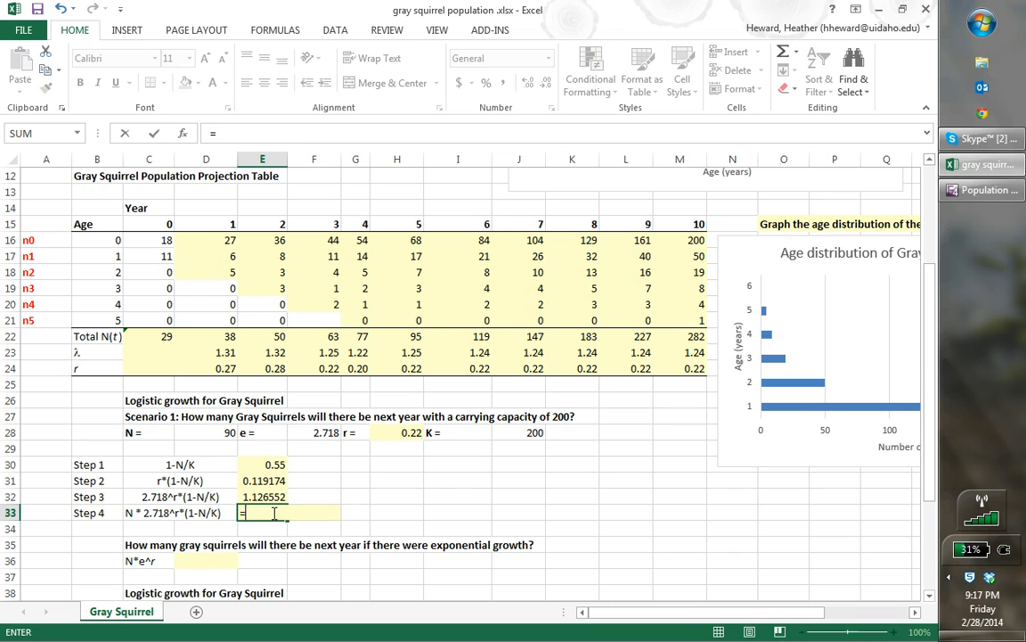
Step: Complete Scenario 1's Step 4 in E33 with the formula =D28*E32, multiplying N by the Step 3 result
left_click(214, 431)
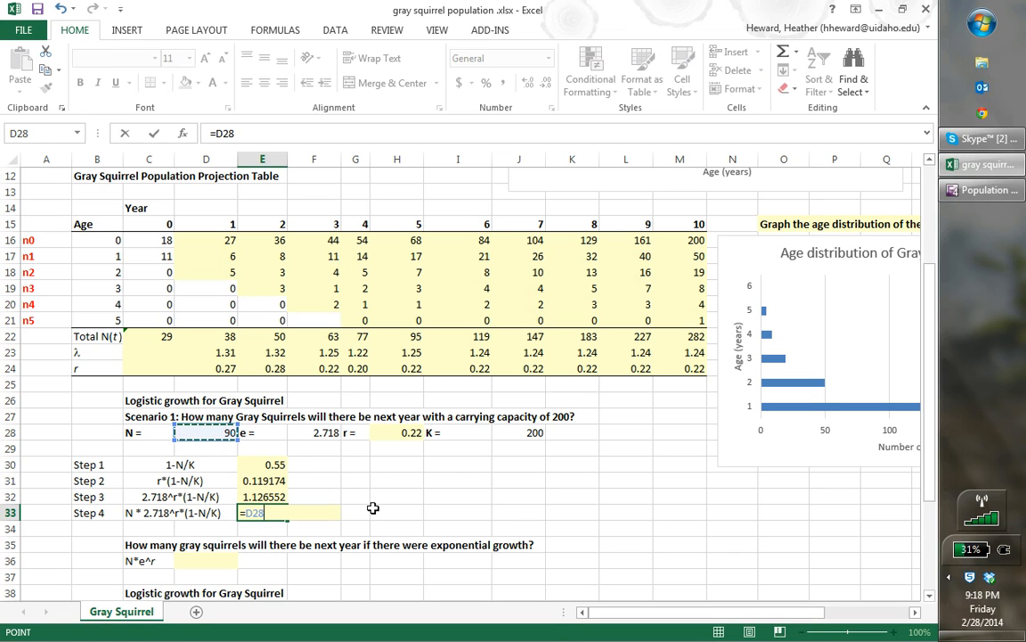
type("*")
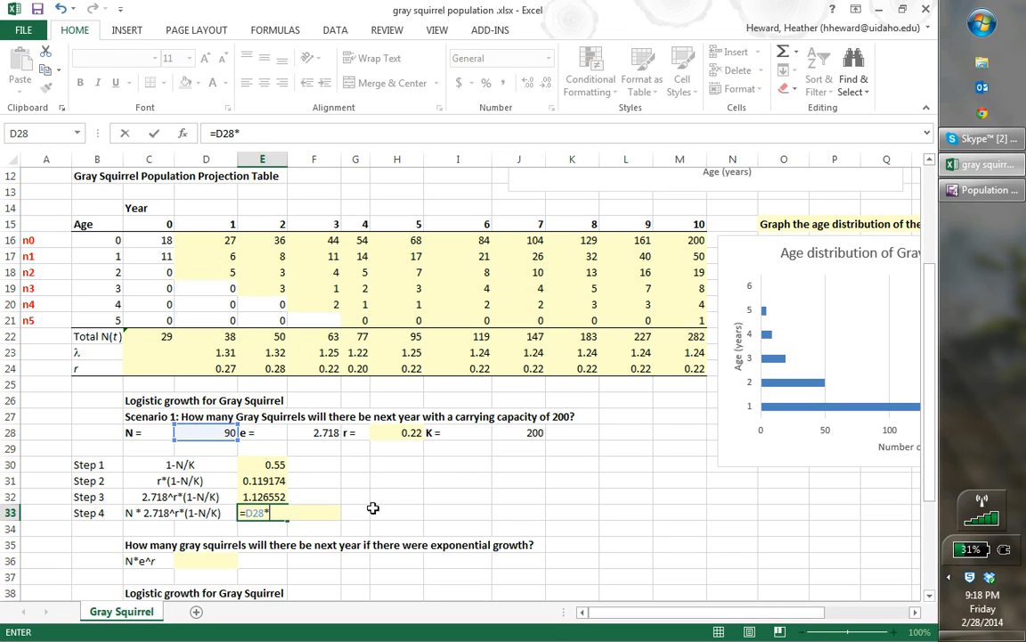
left_click(276, 496)
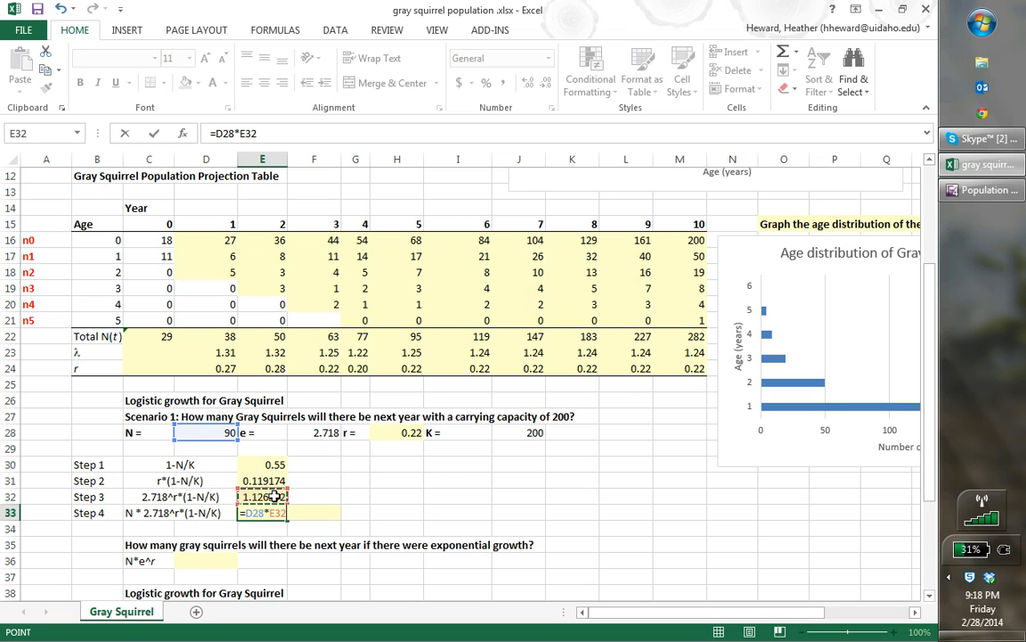
key("Return")
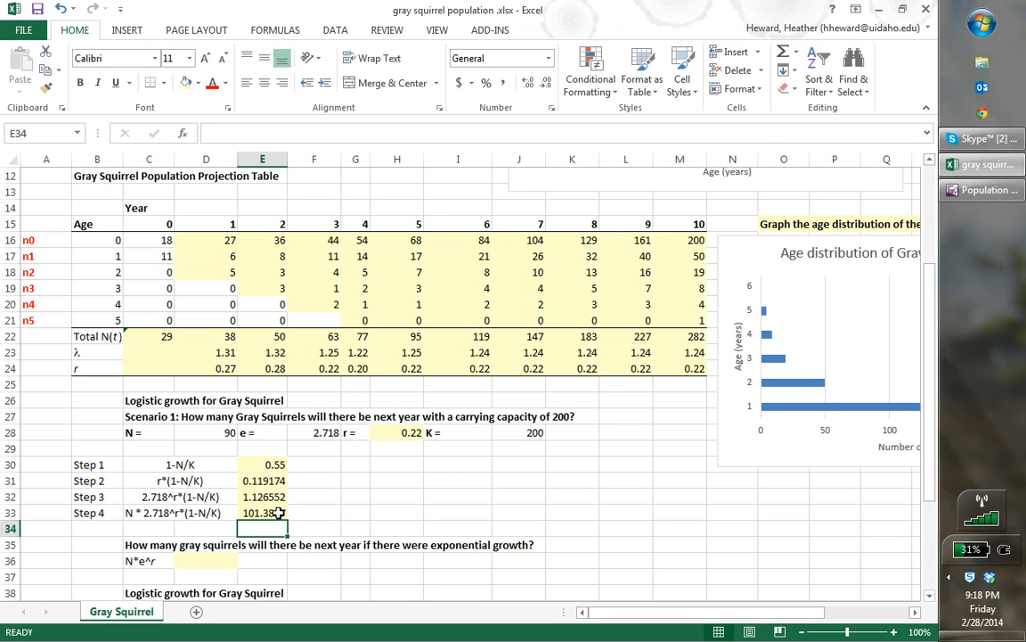
left_click(279, 512)
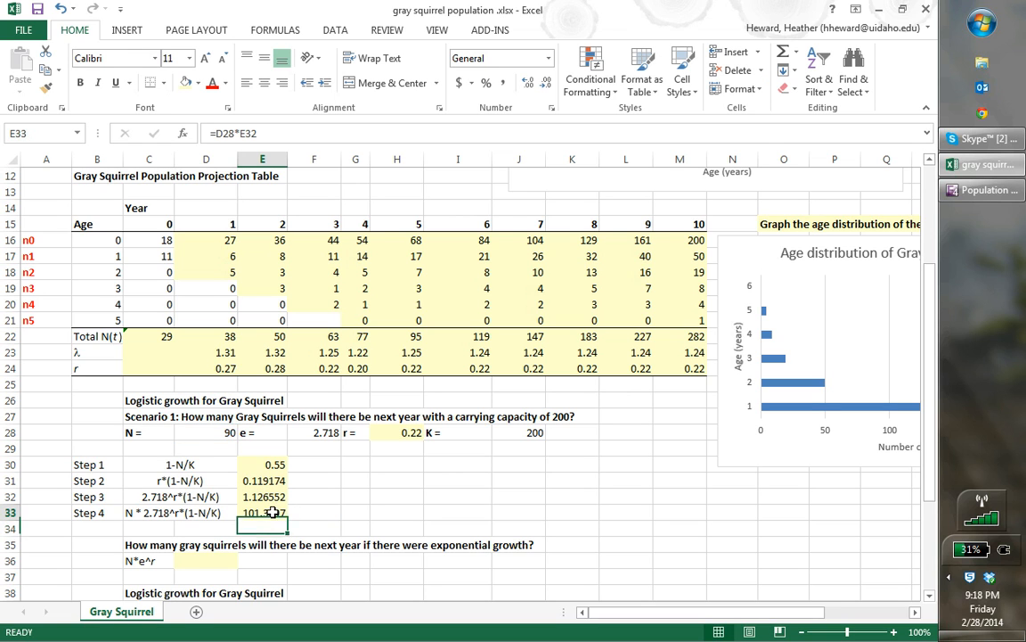
left_click(227, 434)
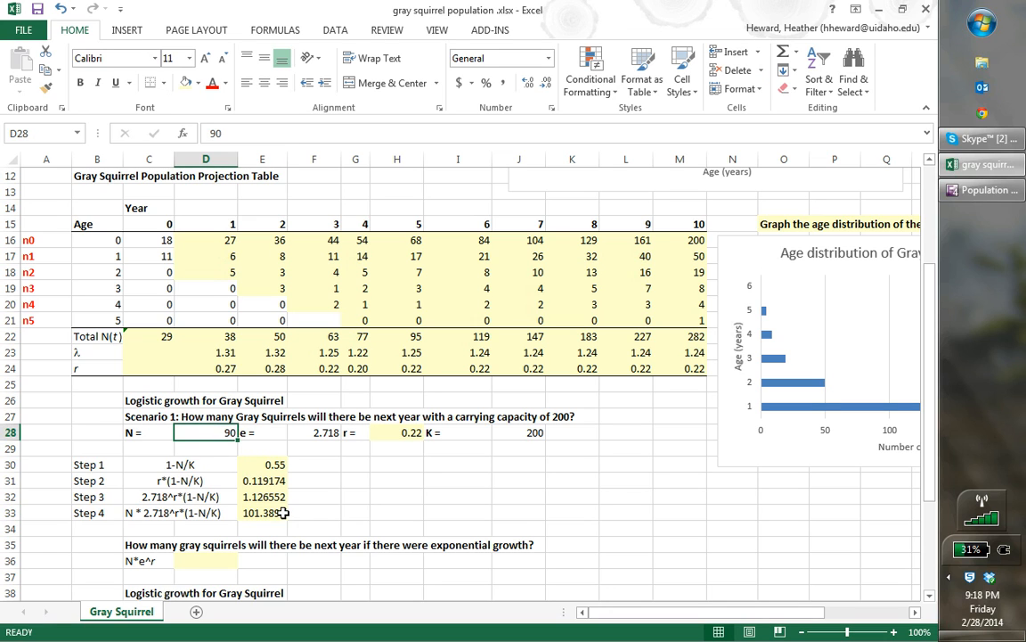
left_click(267, 511)
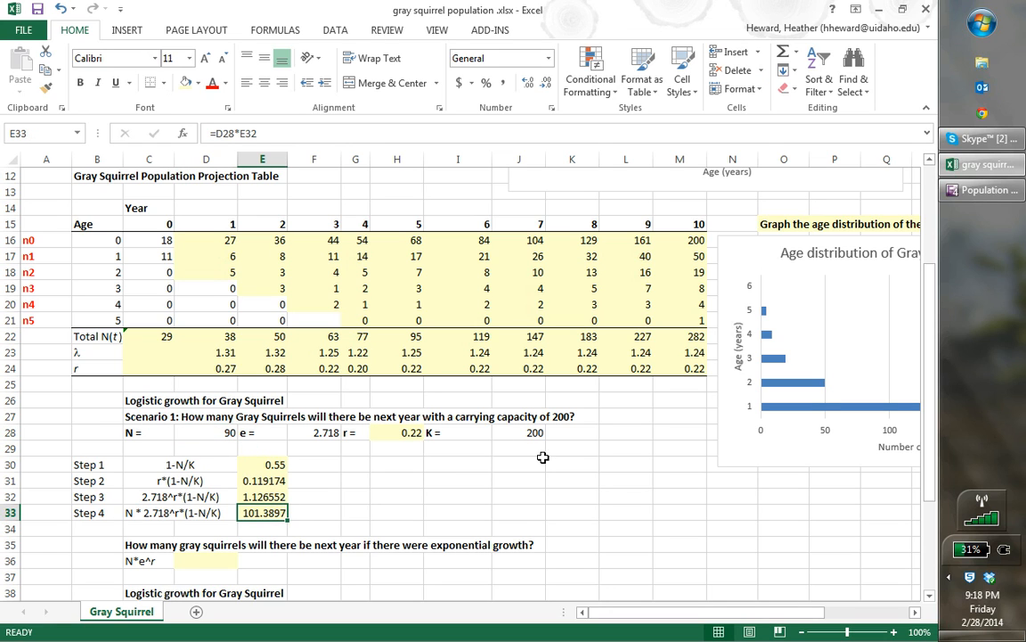
Step: Calculate Scenario 1's exponential growth in D36 with the formula =D28*F28^H28
left_click_drag(927, 474, 930, 517)
scroll(654, 486, "down", 1)
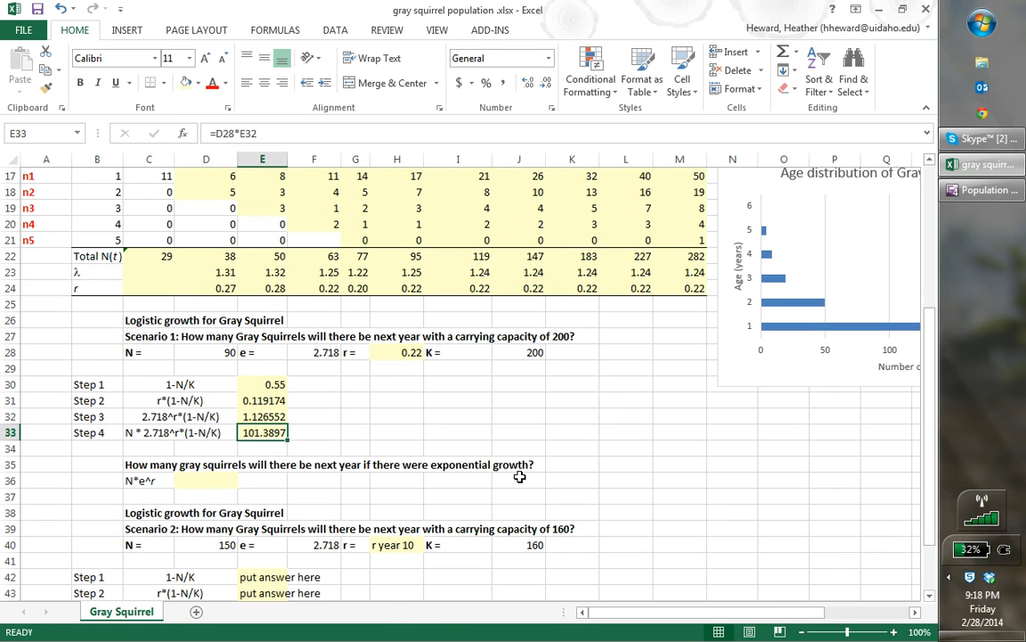
left_click(211, 479)
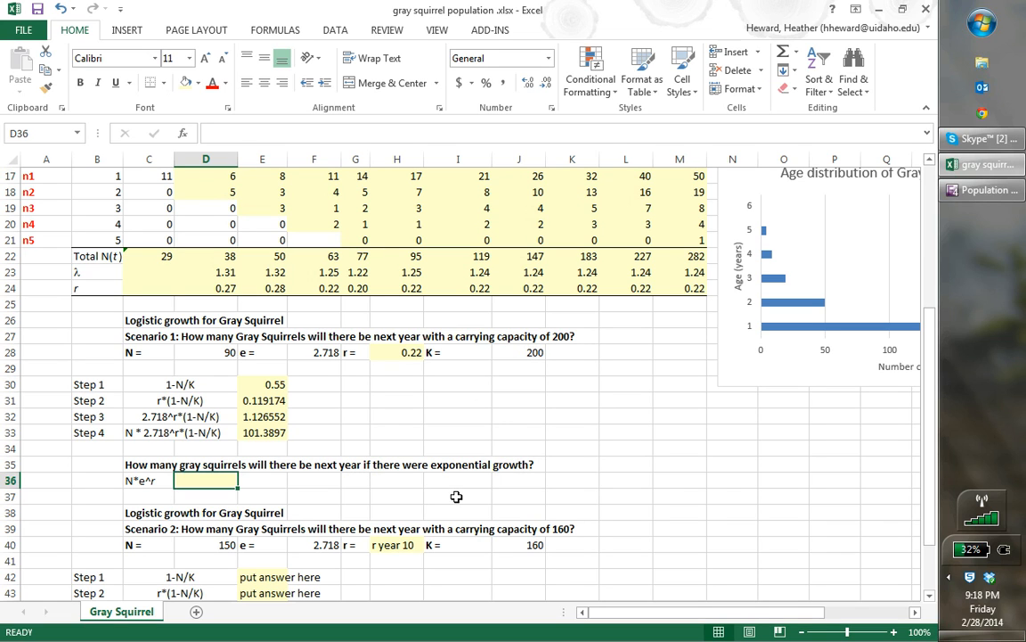
left_click(173, 481)
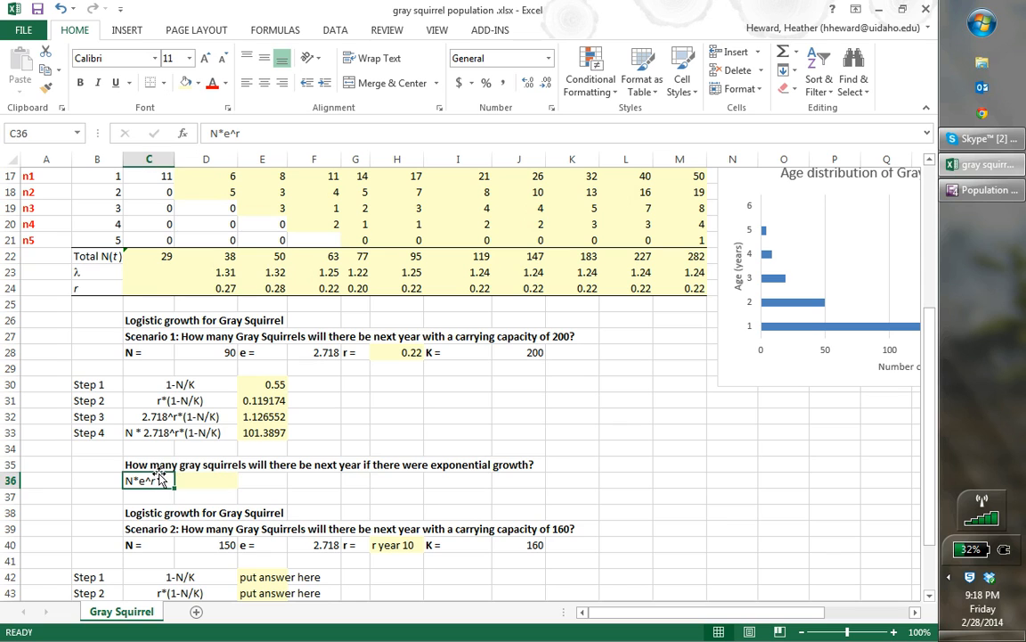
left_click(240, 482)
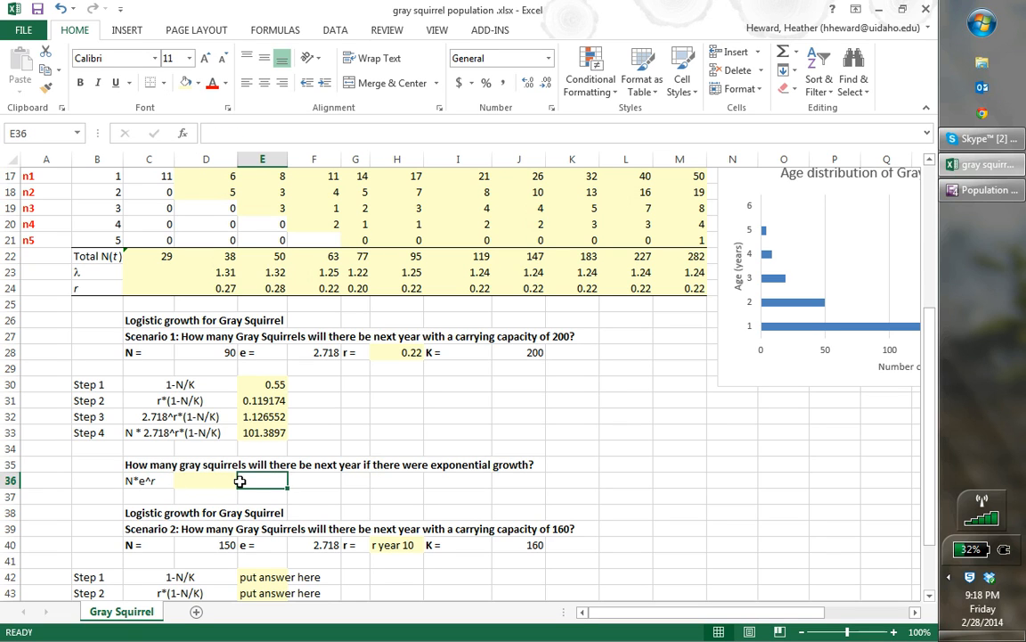
left_click(218, 480)
type("=")
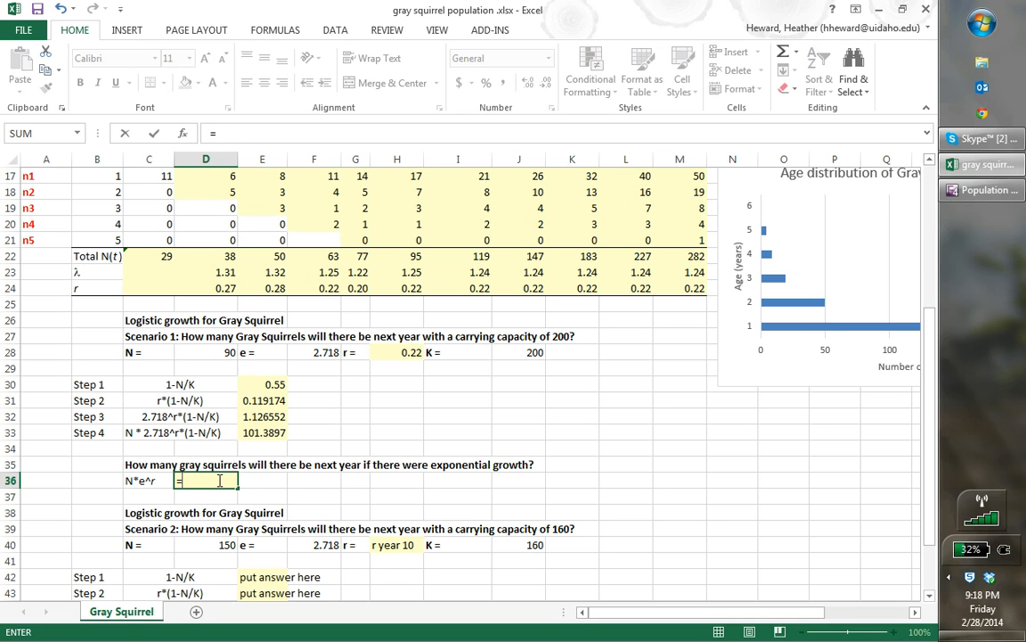
left_click(216, 352)
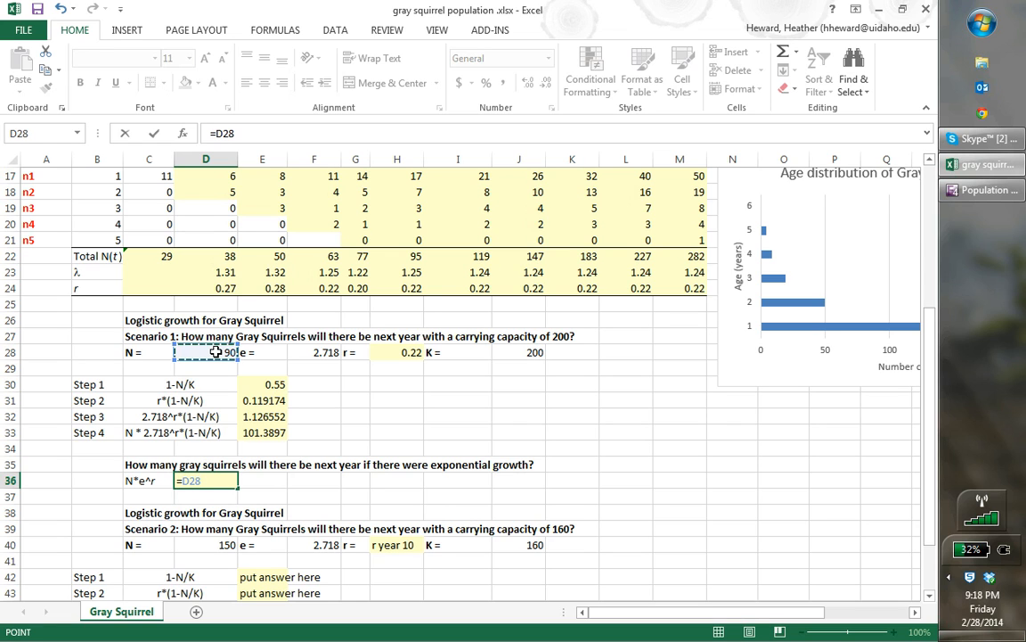
type("*")
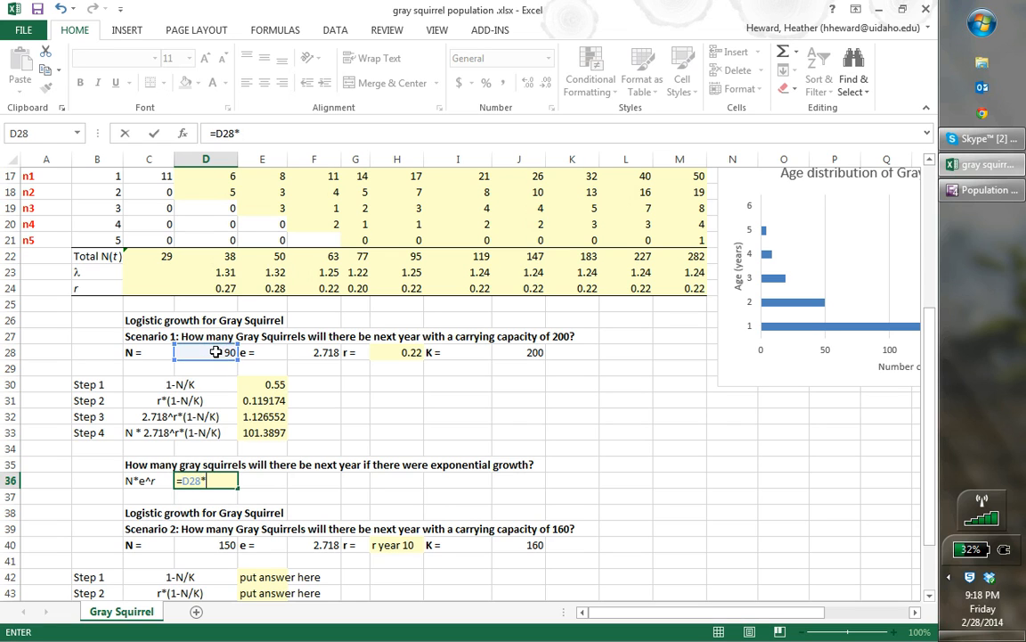
left_click(316, 354)
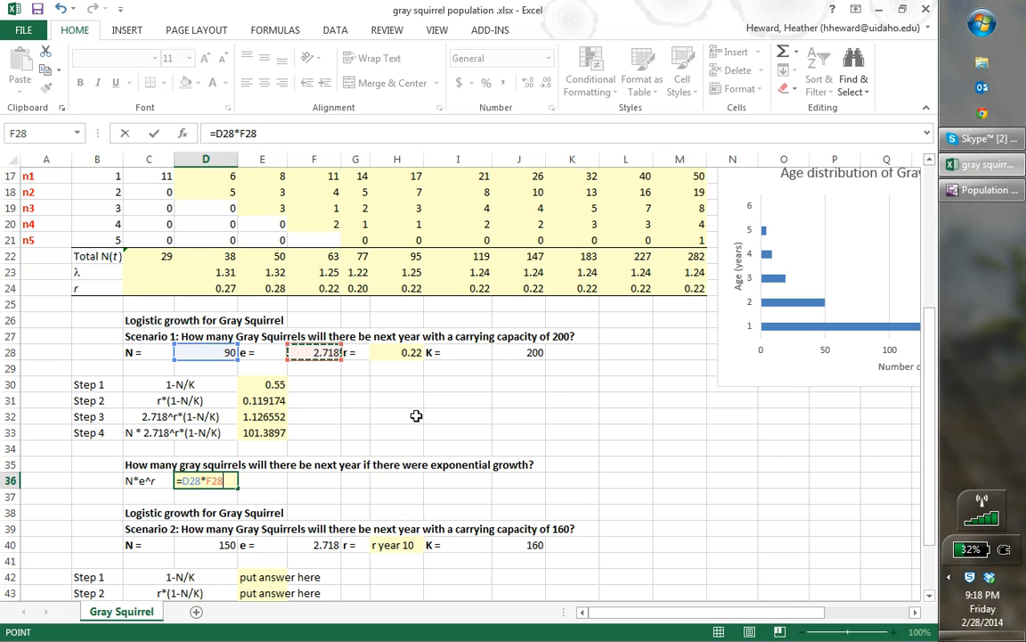
type("^")
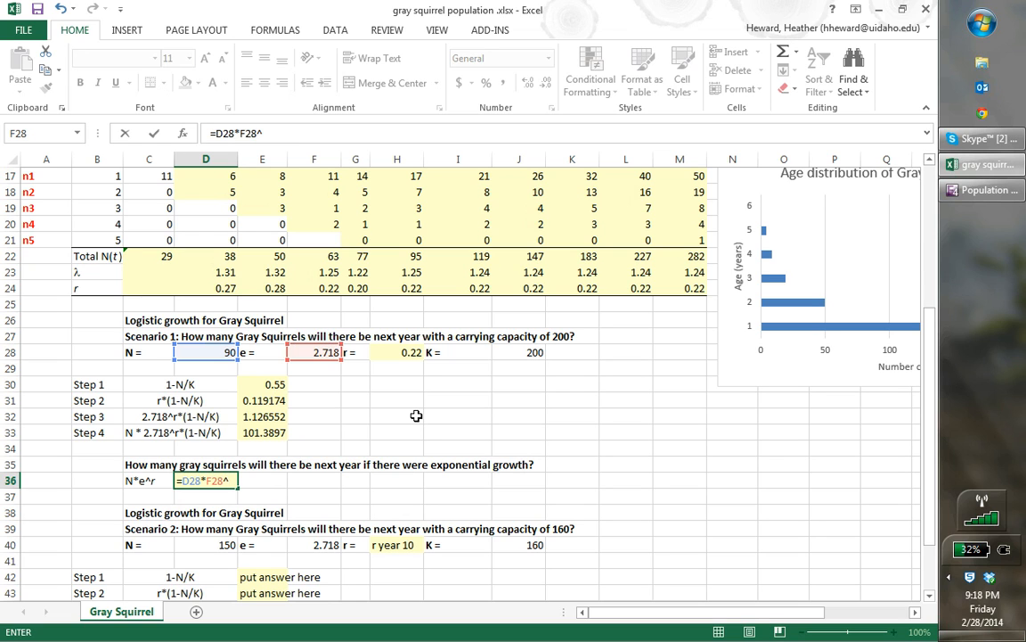
left_click(406, 352)
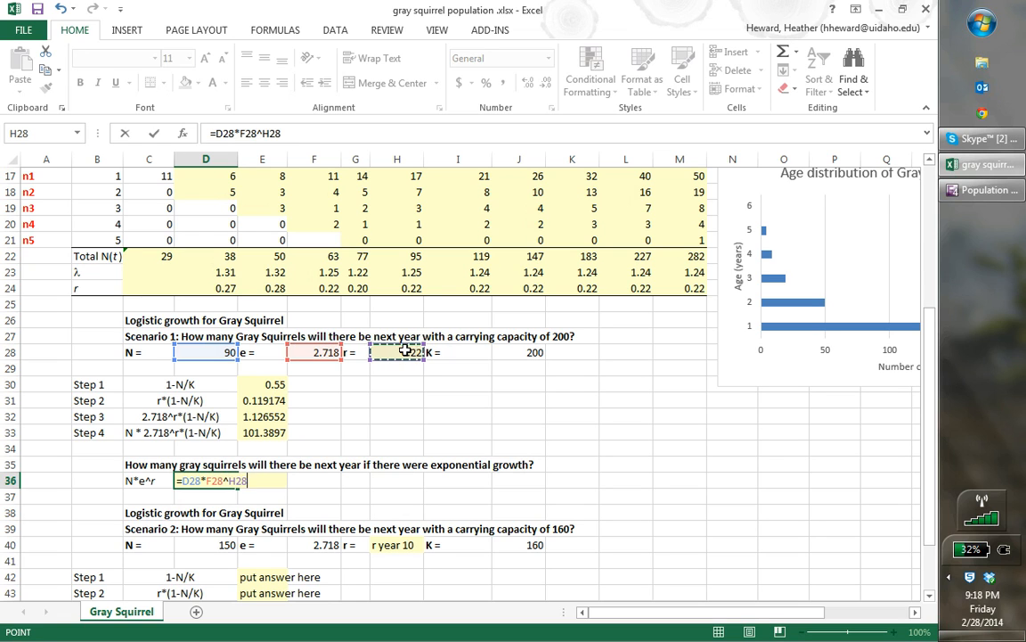
key("Return")
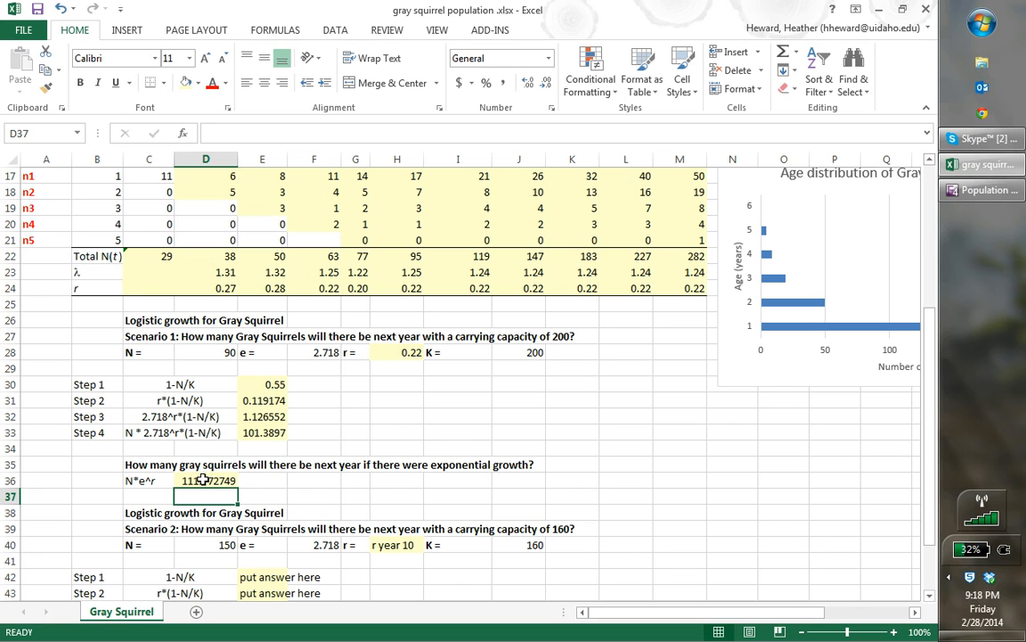
left_click(204, 480)
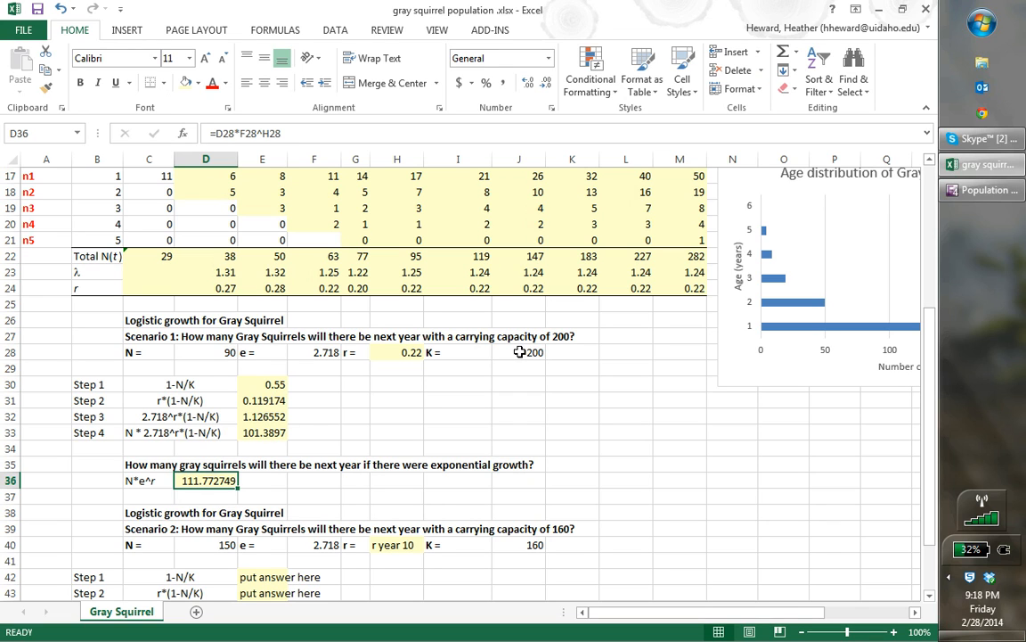
left_click(271, 431)
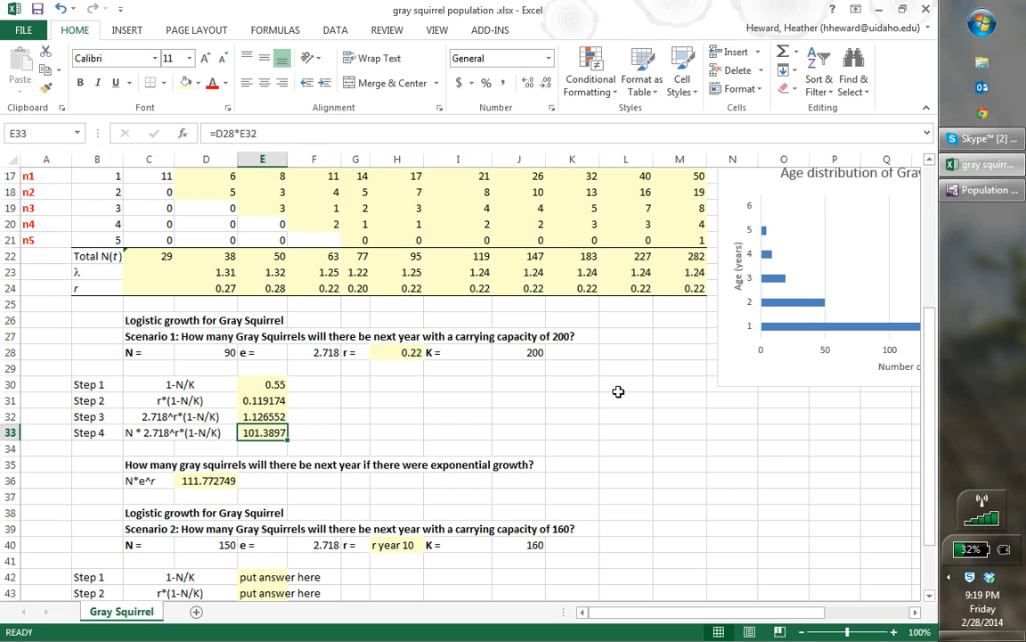
Step: Set Scenario 2's r value in H40 to reference the year 10 r in M24
left_click_drag(930, 484, 933, 515)
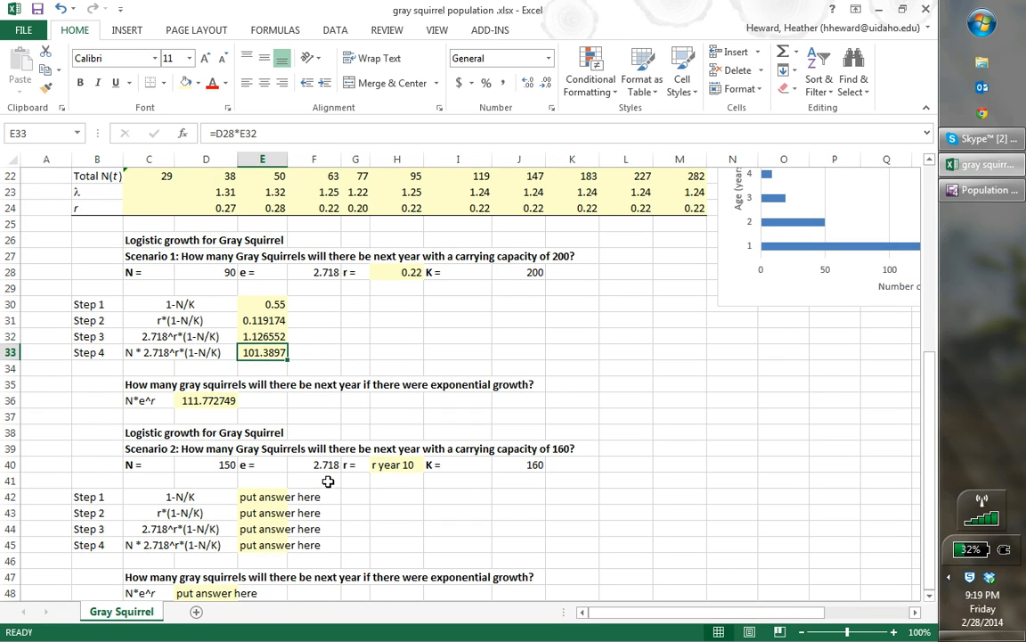
left_click(217, 465)
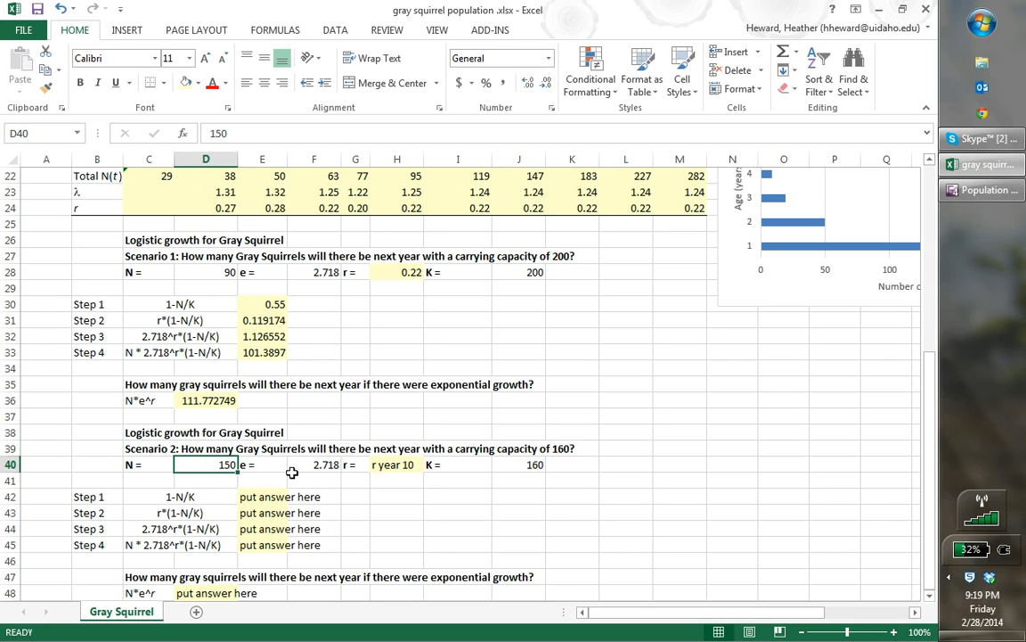
left_click(397, 465)
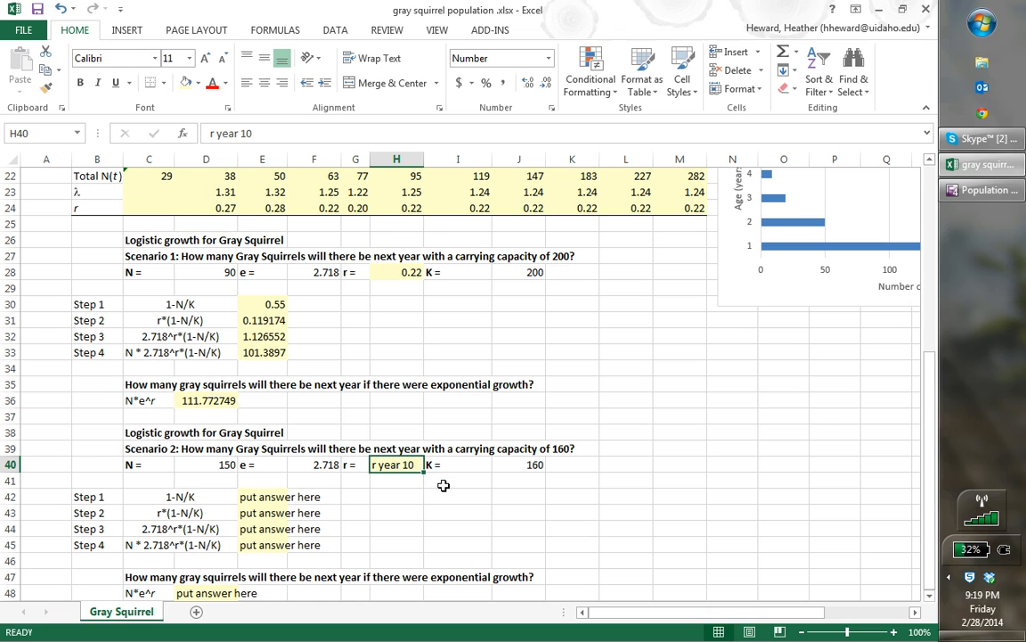
type("=")
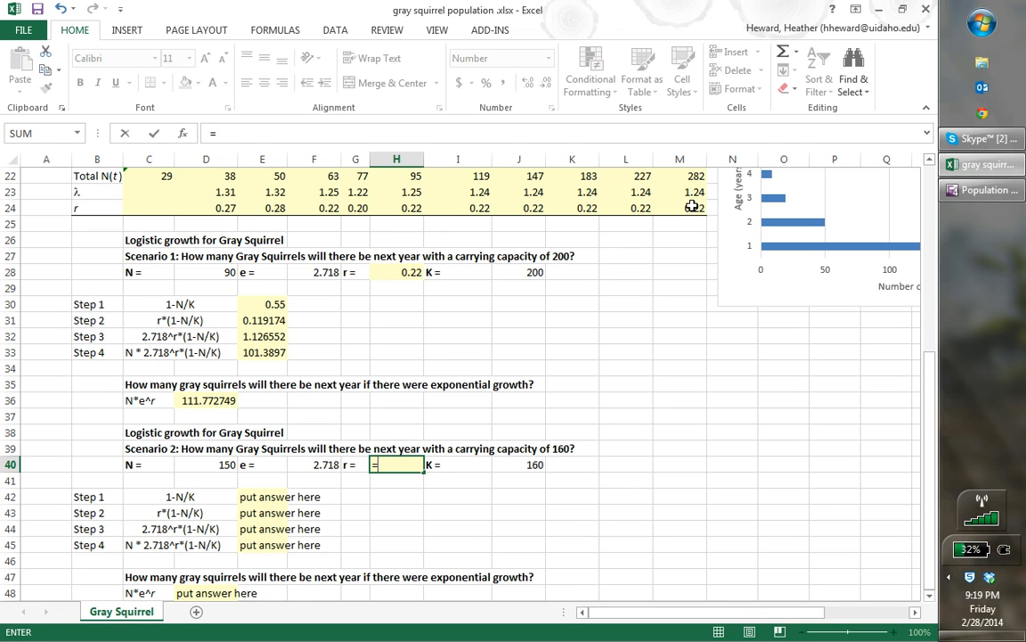
left_click(692, 207)
key("Return")
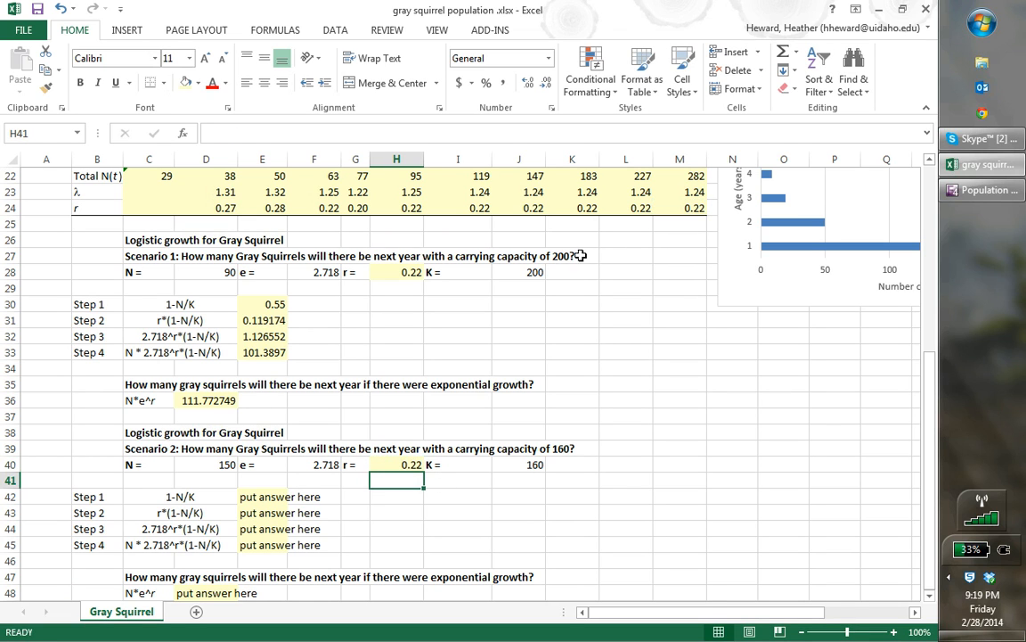
Step: Copy Scenario 1's four step formulas from E30:E33 into Scenario 2's answer cells E42:E45
left_click_drag(258, 304, 259, 347)
key("ctrl+c")
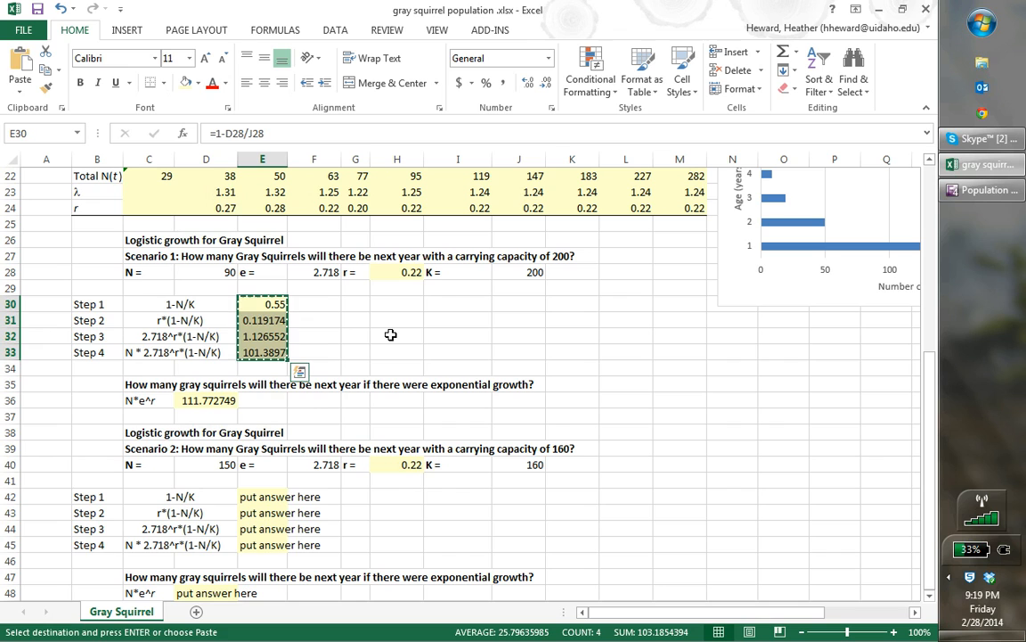
left_click(256, 497)
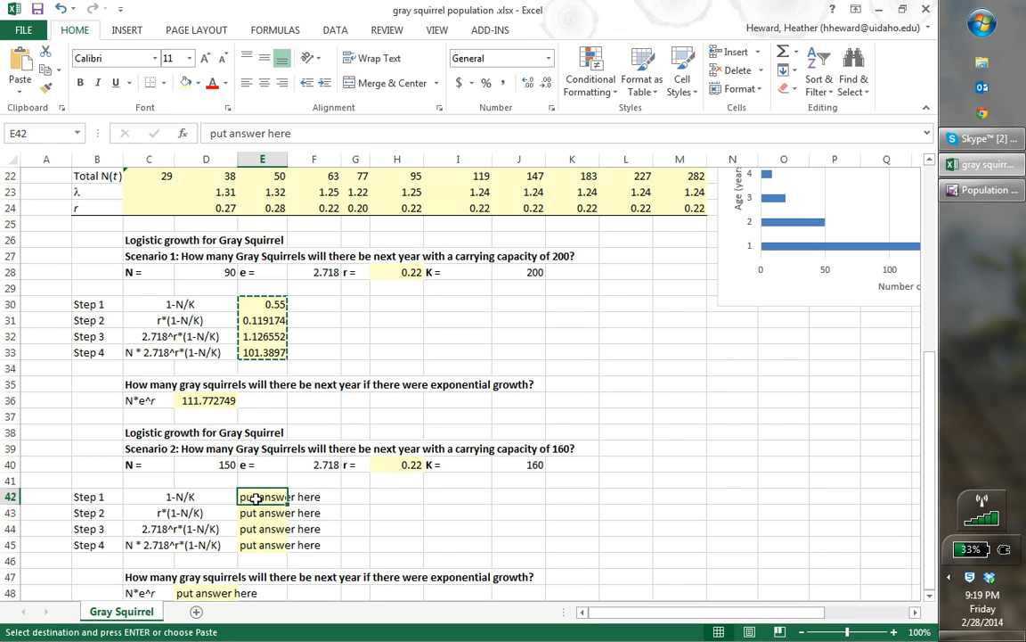
key("ctrl+v")
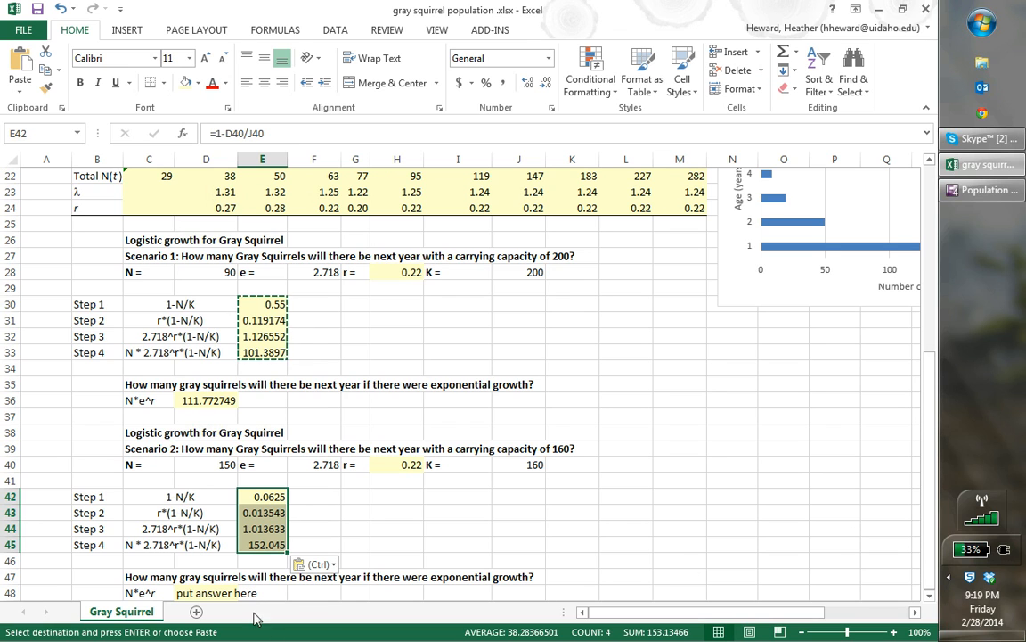
Step: Copy the exponential growth formula from D36 into Scenario 2's answer cell D48
left_click(205, 401)
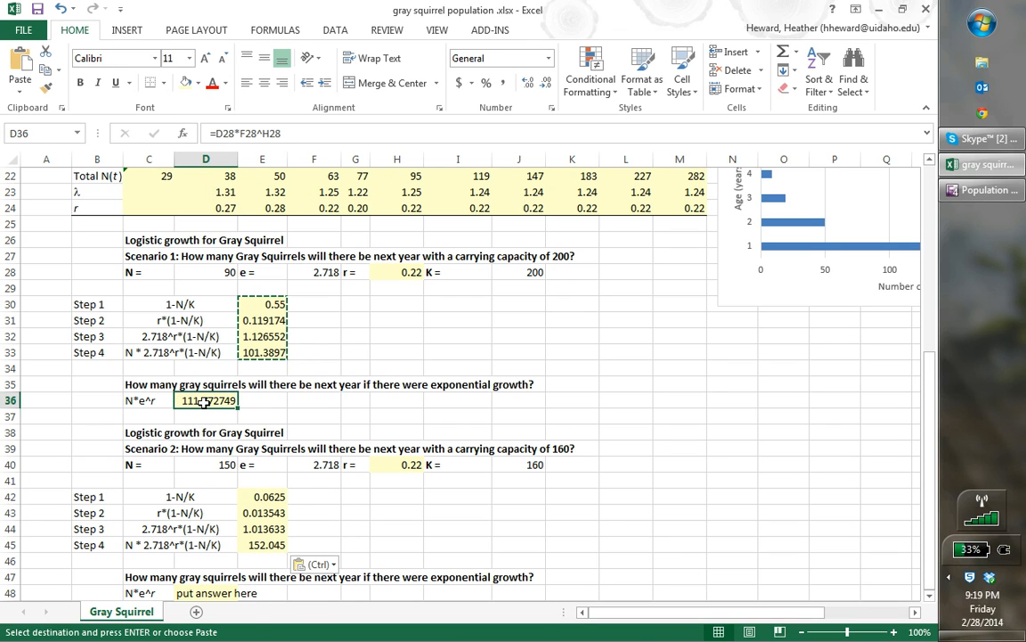
key("ctrl+c")
left_click(215, 593)
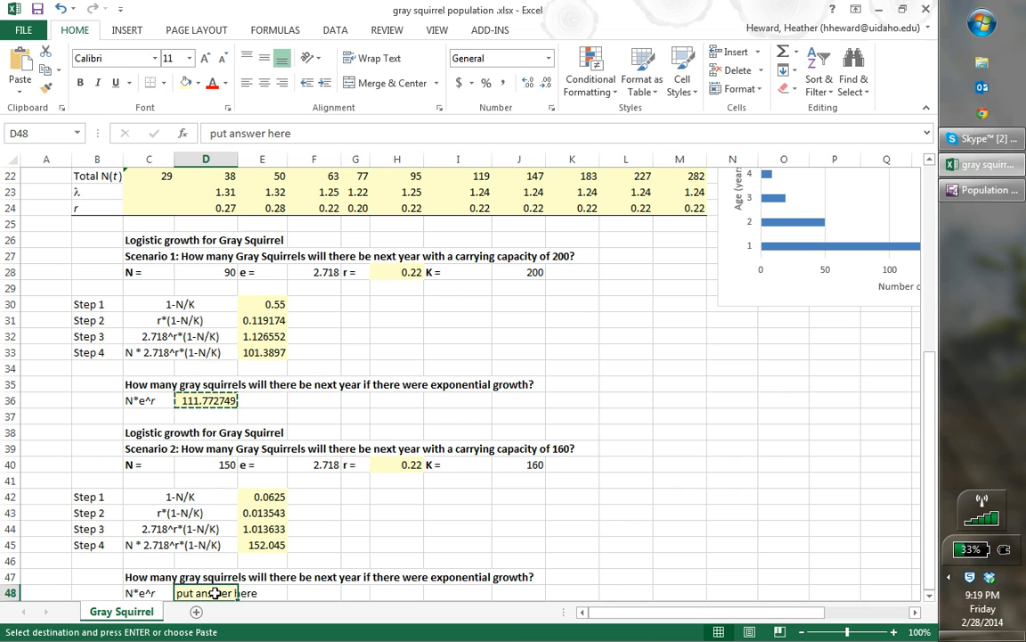
key("ctrl+v")
Step: Check the cell references of Scenario 2's copied formulas in E42 and D48, and inspect the Step 4 result in E45
double_click(258, 498)
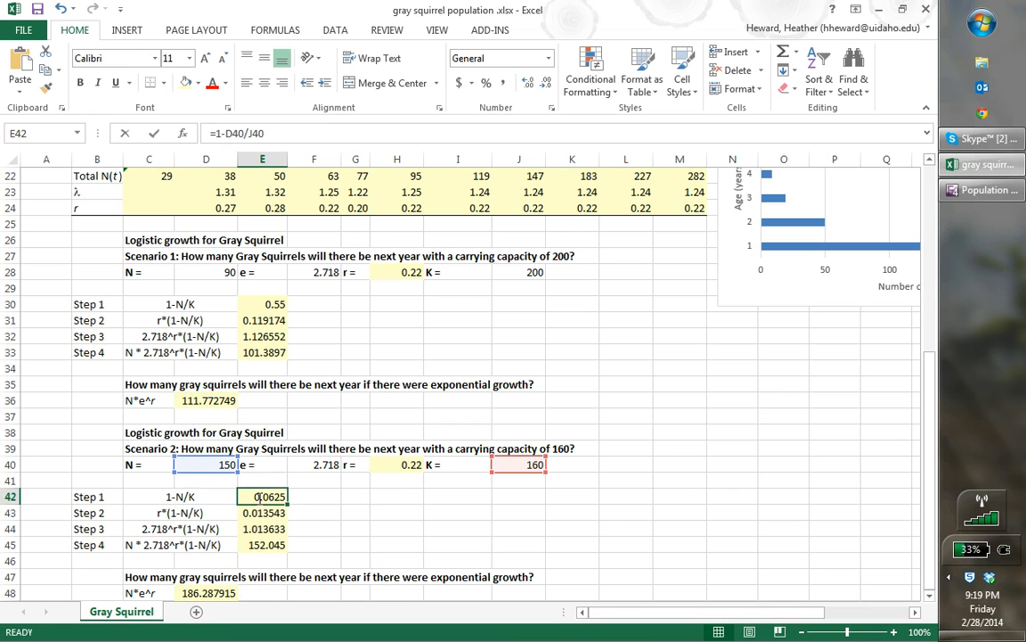
key("Return")
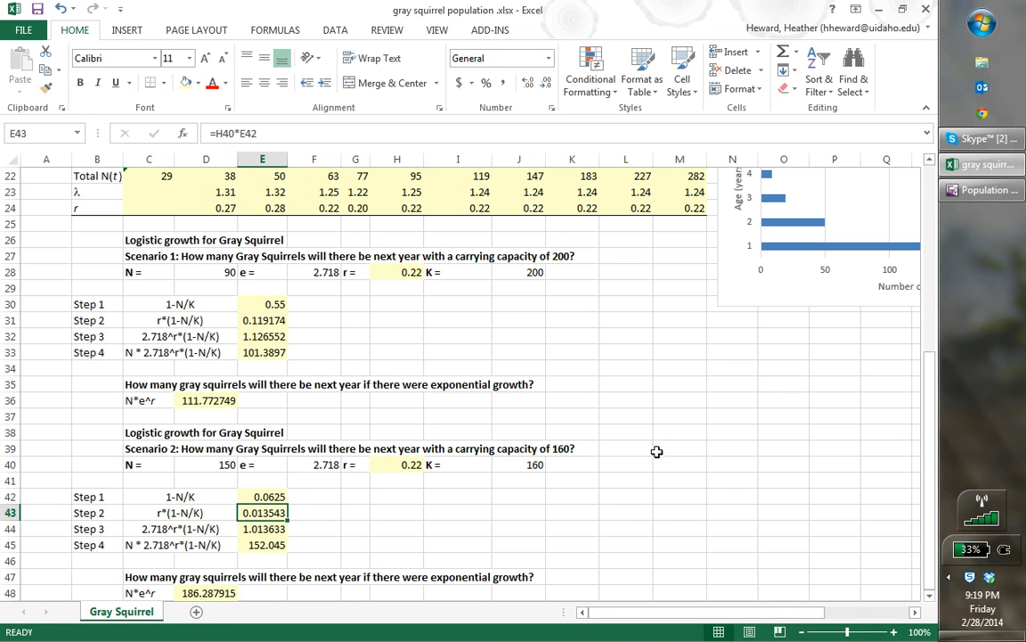
left_click(928, 595)
left_click(928, 596)
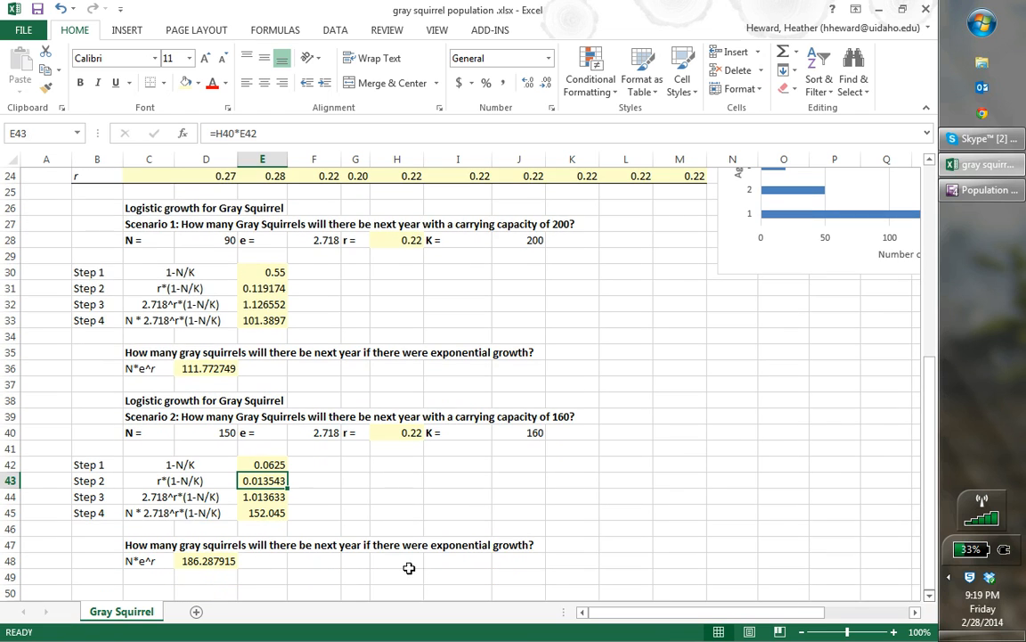
double_click(208, 561)
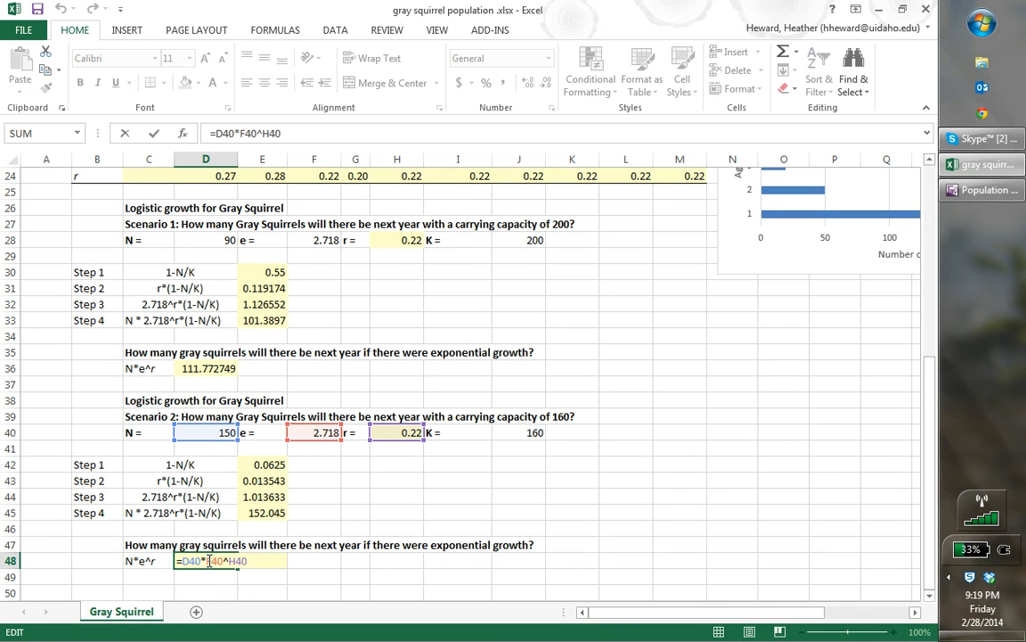
key("Return")
left_click(274, 512)
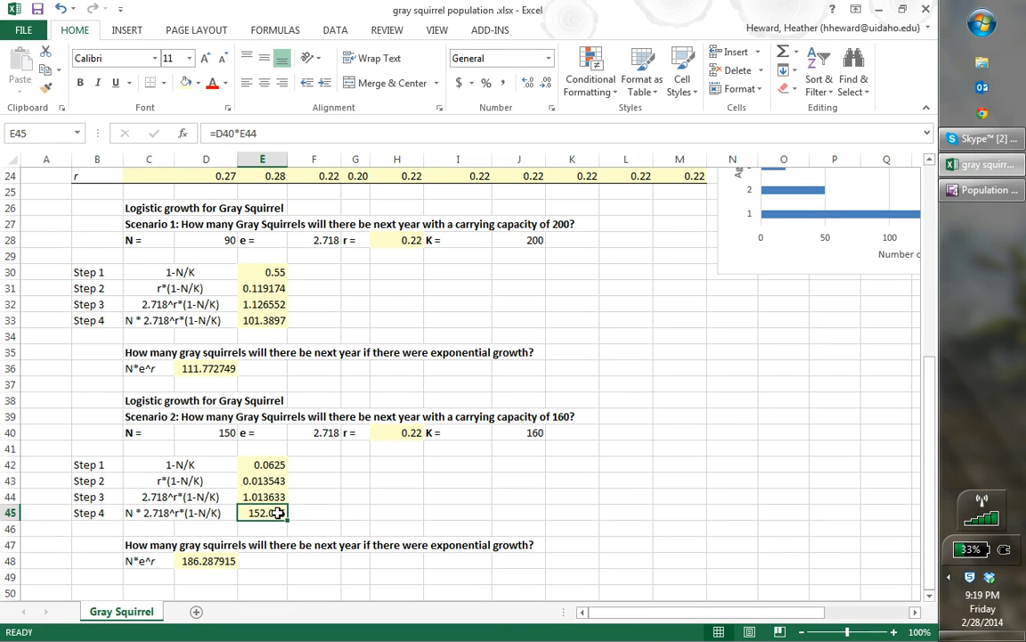
Step: Check the cell references of Scenario 2's exponential growth formula in D48 and inspect the carrying capacity in J40
double_click(207, 562)
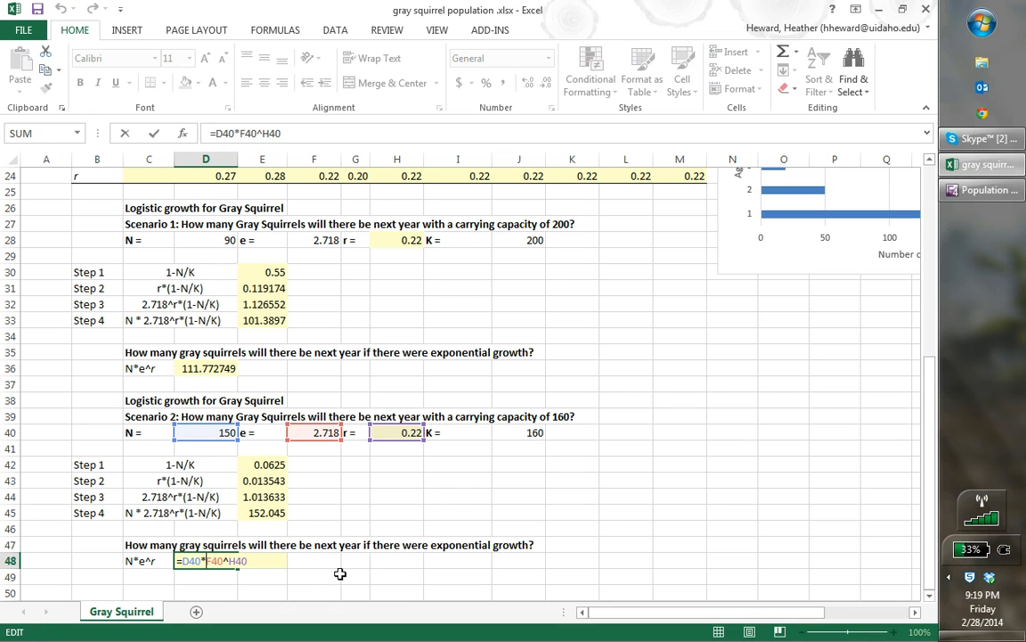
key("Return")
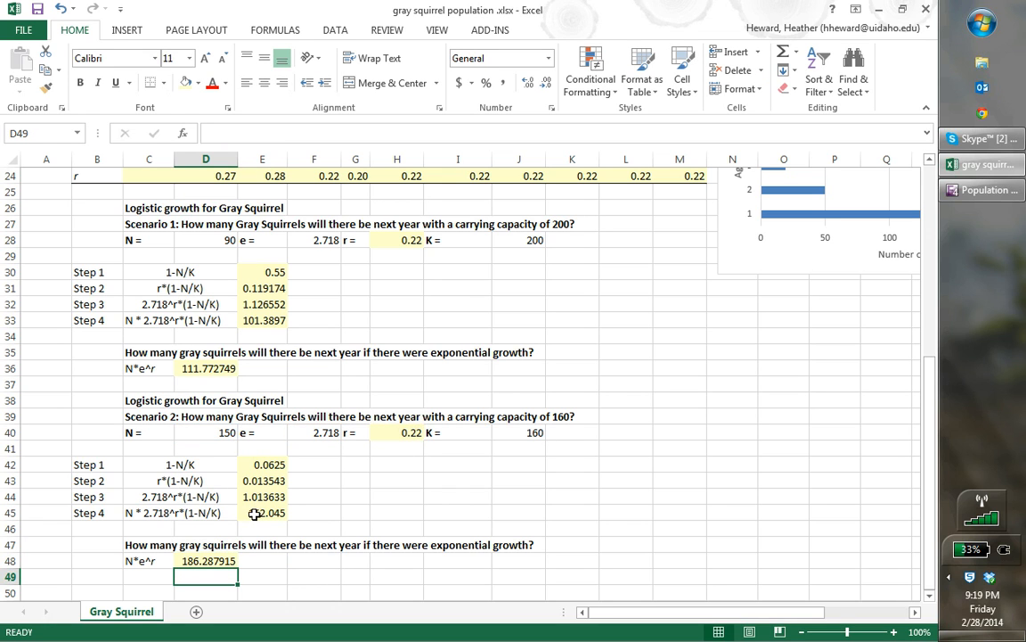
left_click(207, 561)
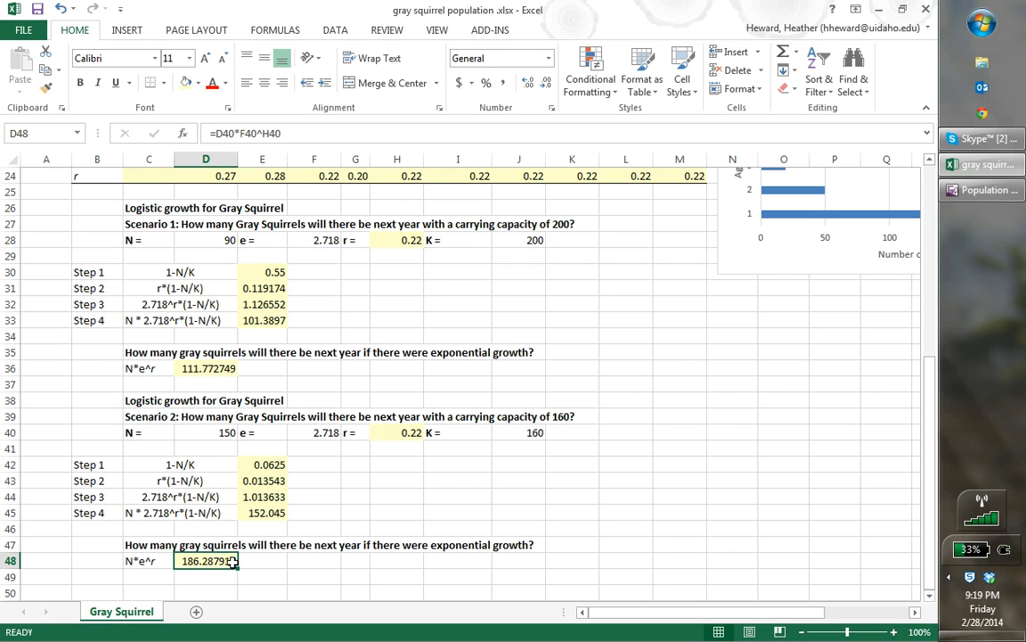
left_click(518, 433)
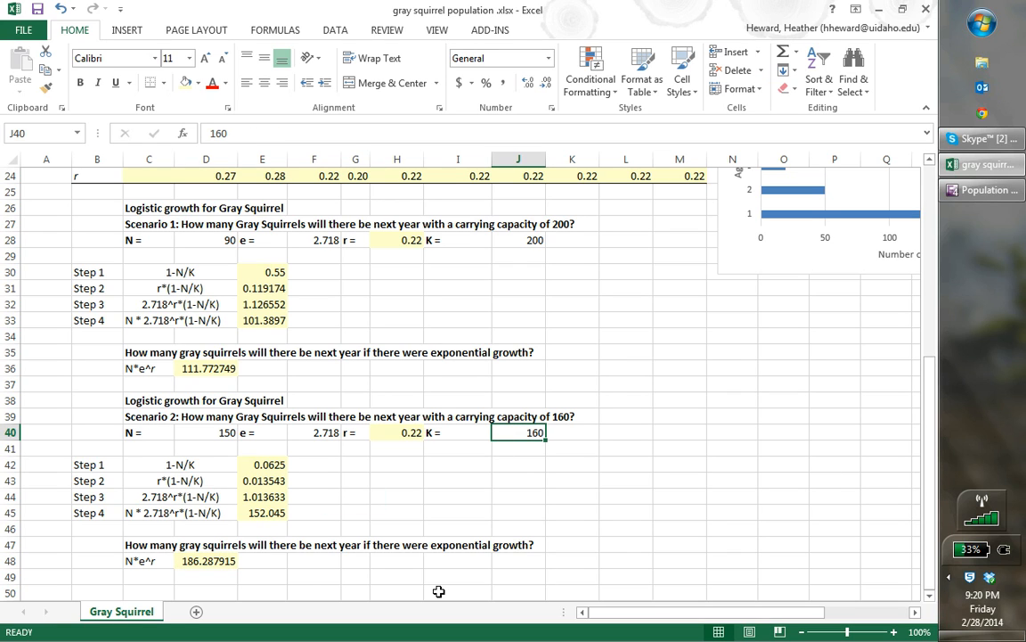
left_click(205, 559)
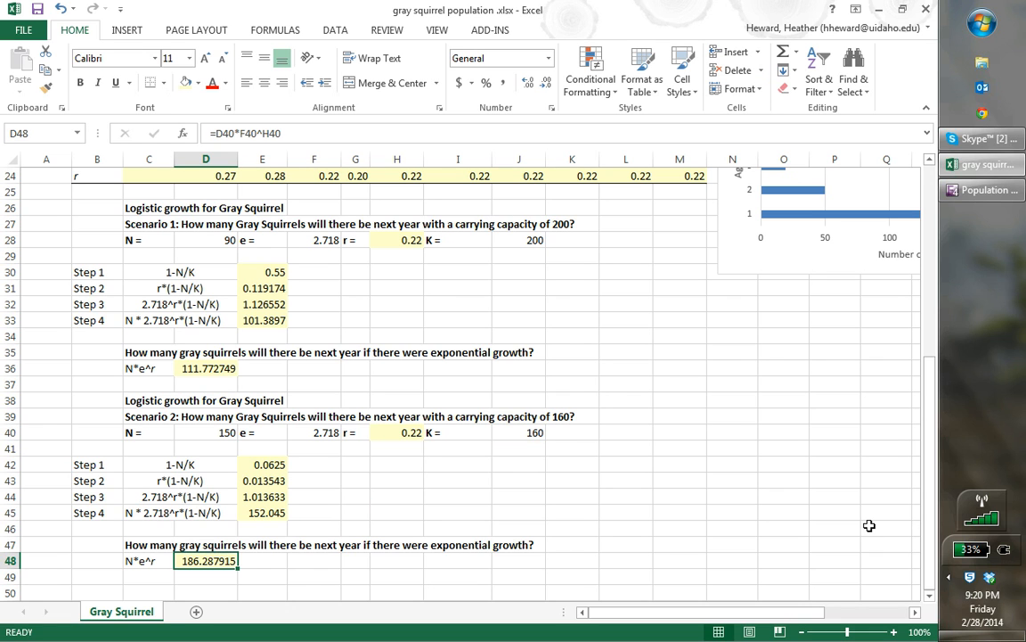
Step: Copy the lx formulas from D4:D9 of the gray squirrel life table into the red deer workbook, starting at D4
left_click_drag(930, 574, 898, 307)
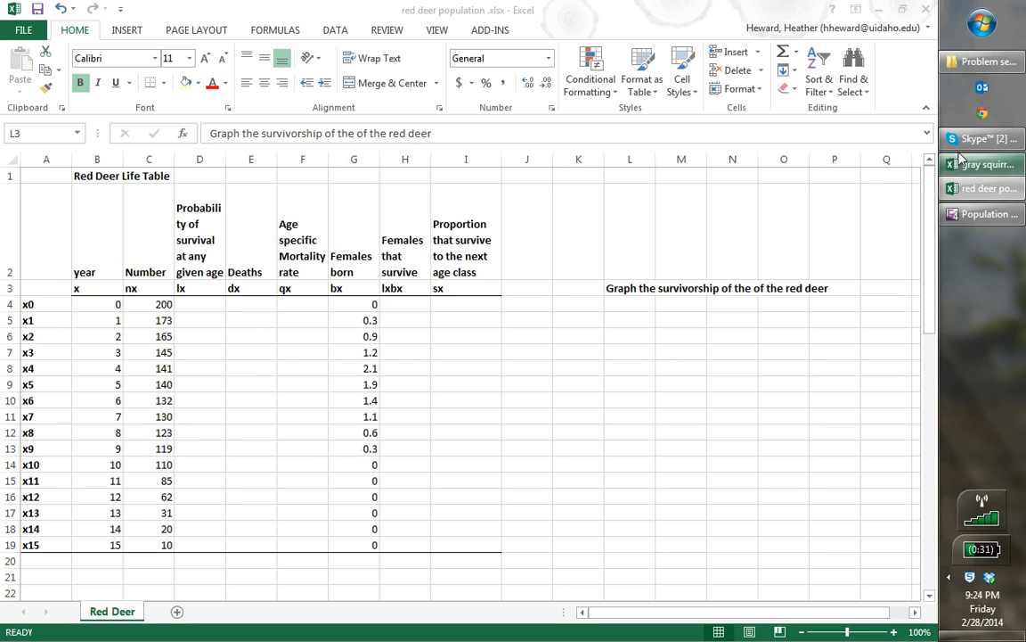
mouse_move(988, 198)
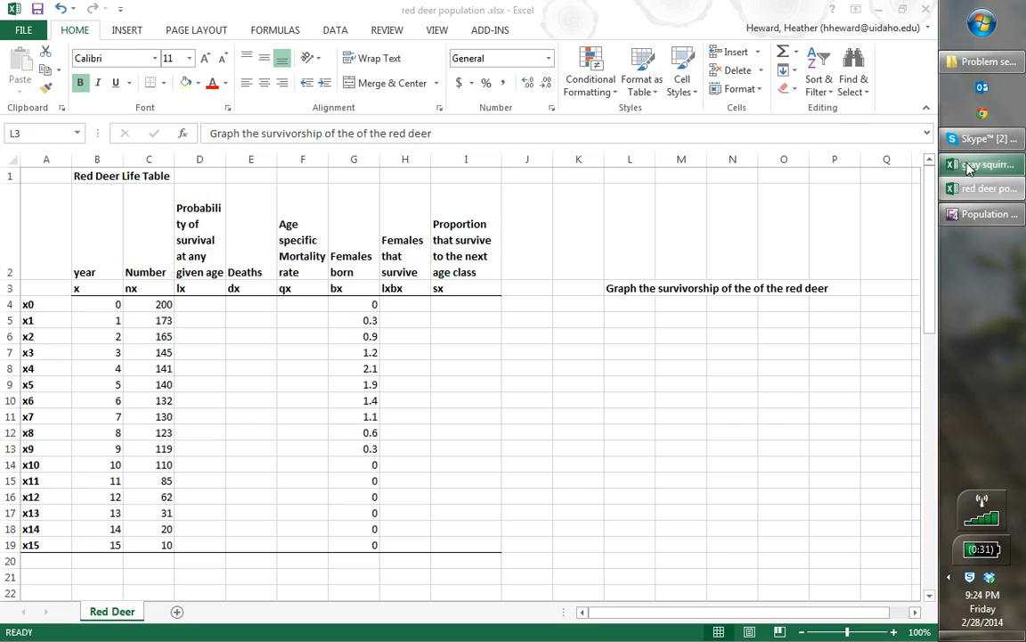
mouse_move(969, 169)
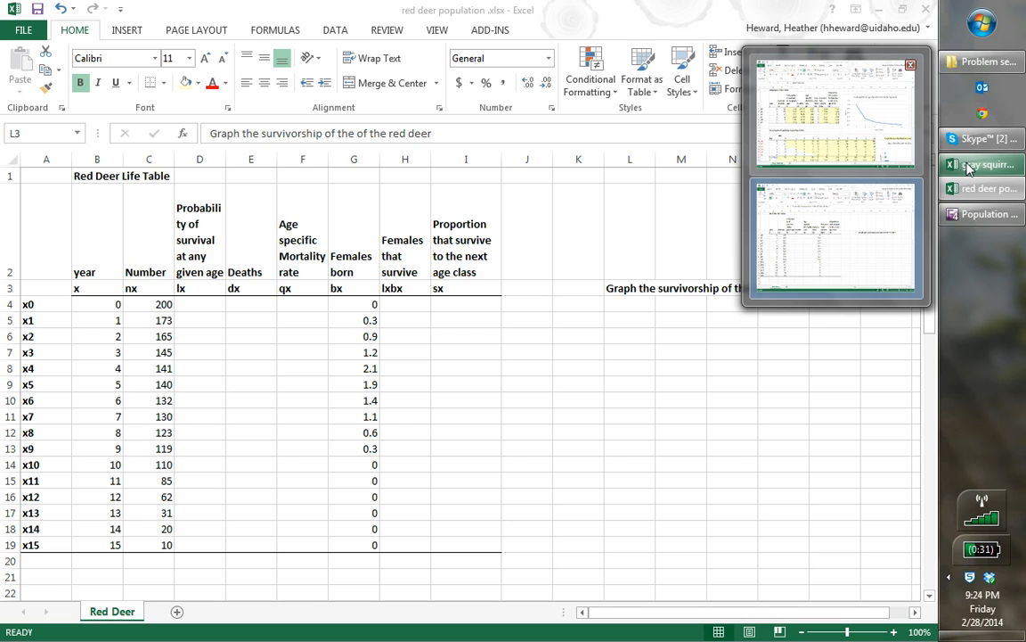
left_click(970, 170)
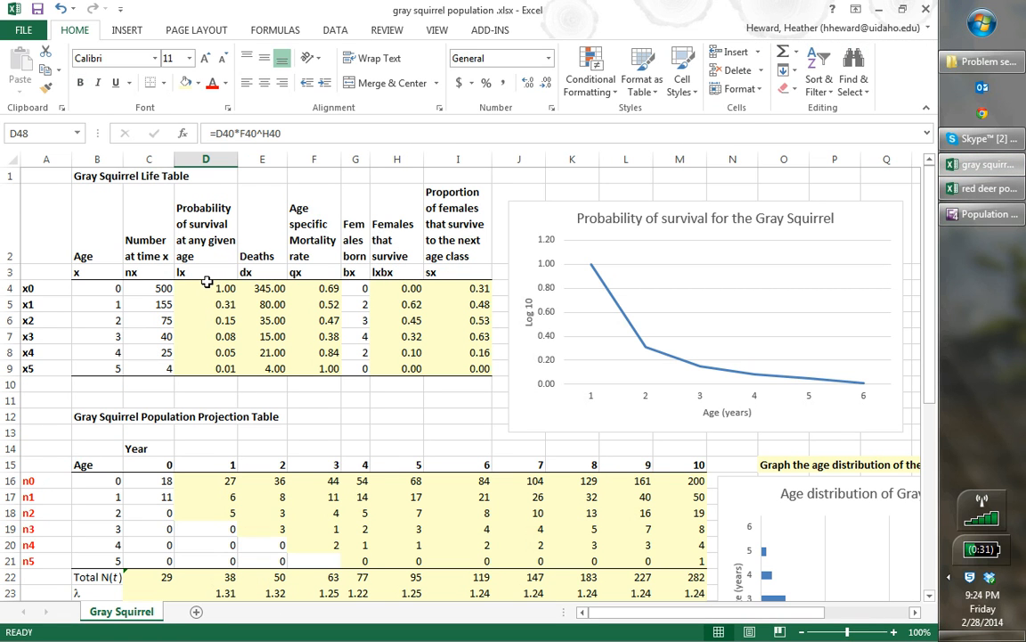
left_click_drag(201, 288, 205, 365)
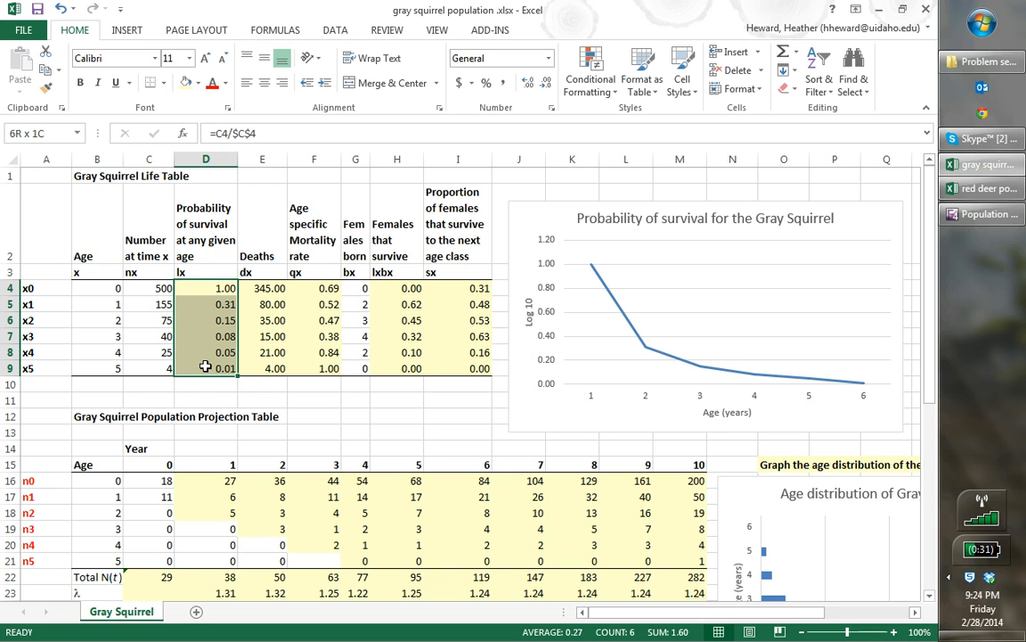
key("ctrl+c")
key("alt+Tab")
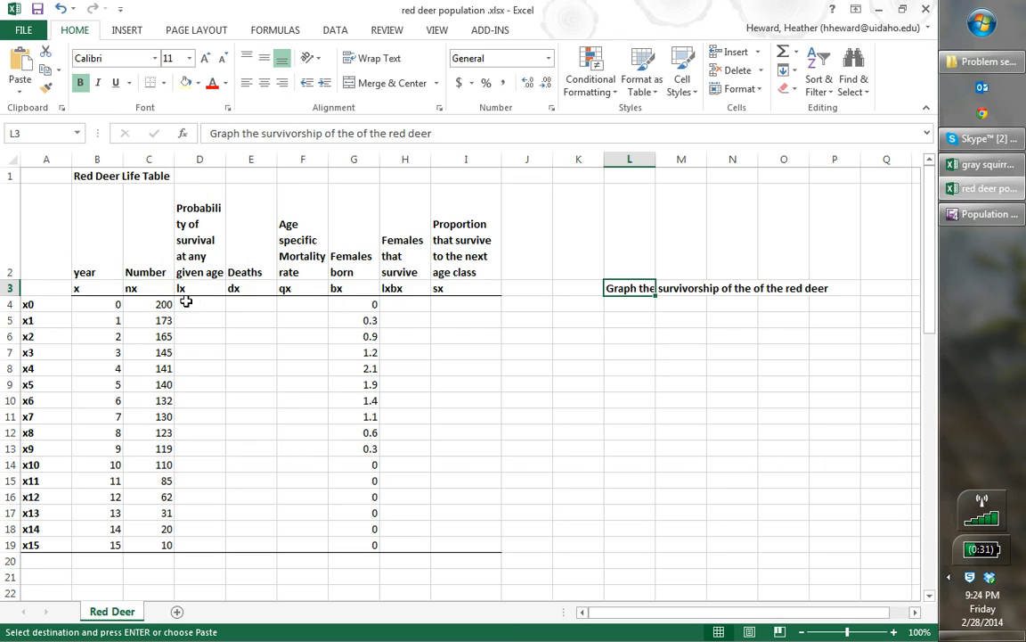
left_click(192, 302)
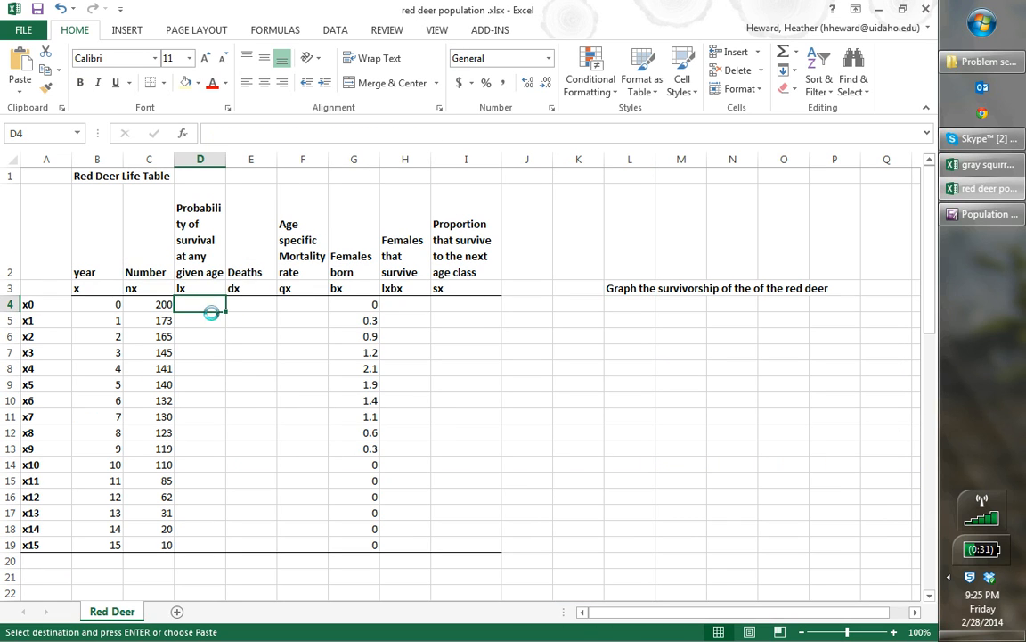
key("ctrl+v")
Step: Check the cell references of the copied lx formulas in D4 and D5 of the red deer table
double_click(198, 304)
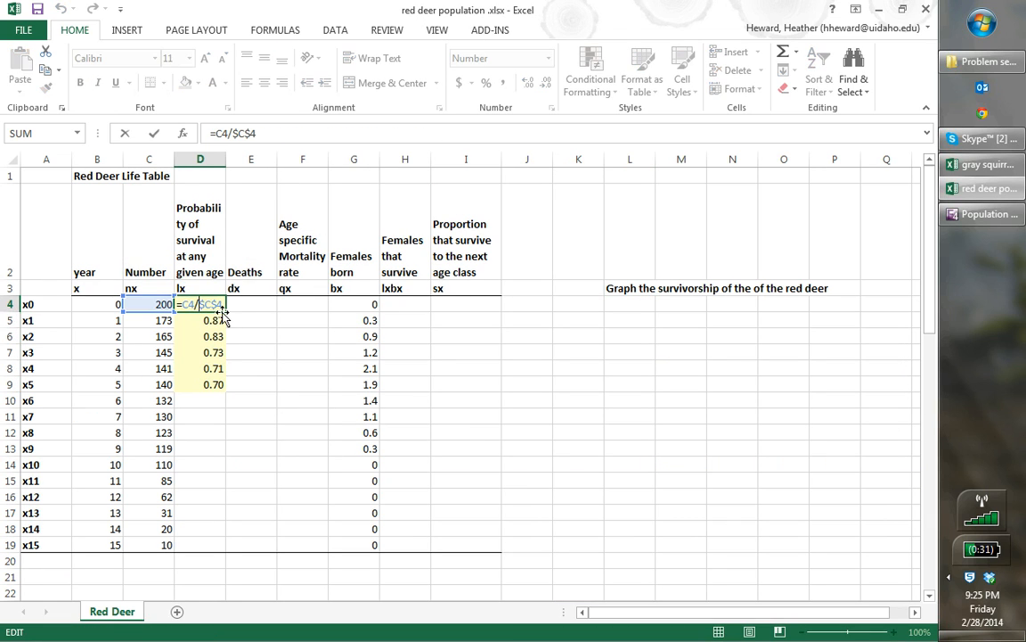
key("Escape")
double_click(213, 320)
key("Return")
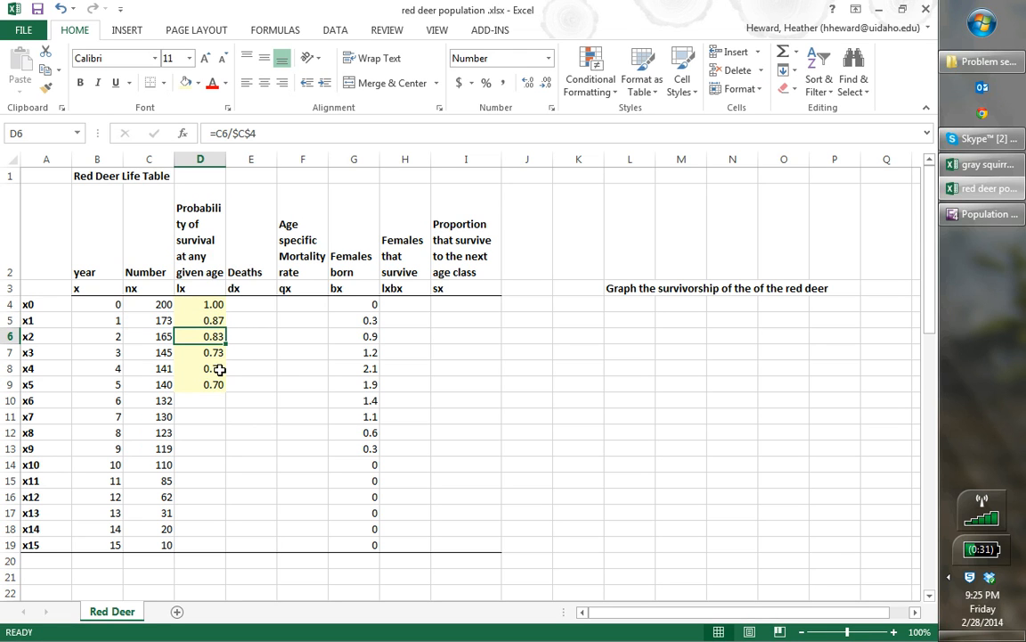
Step: Fill the lx formula from D9 down to D19 and check the cell references in D10
left_click(213, 381)
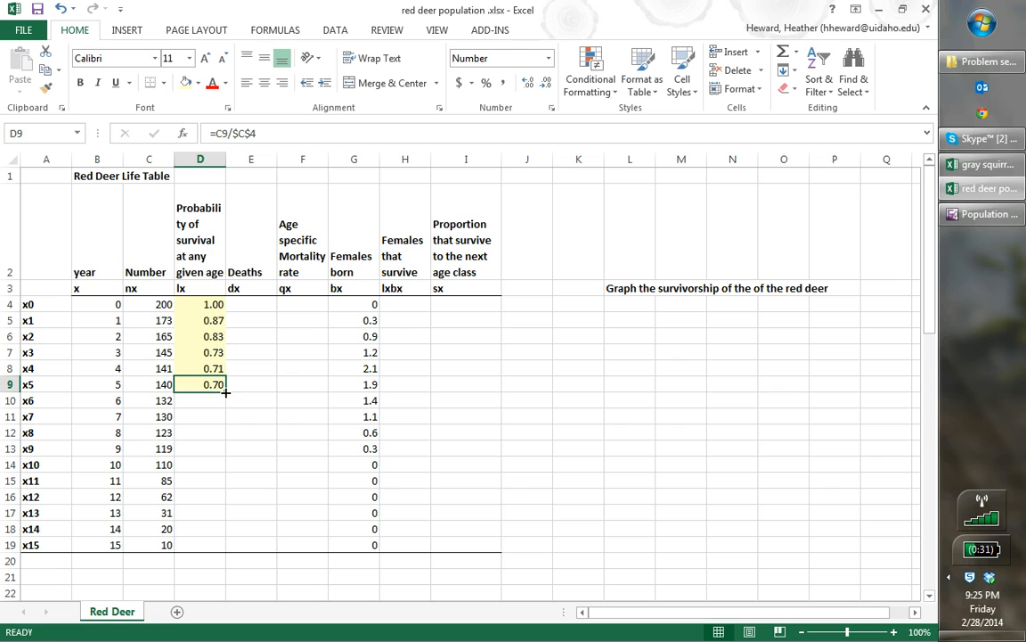
left_click_drag(225, 392, 217, 545)
key("Return")
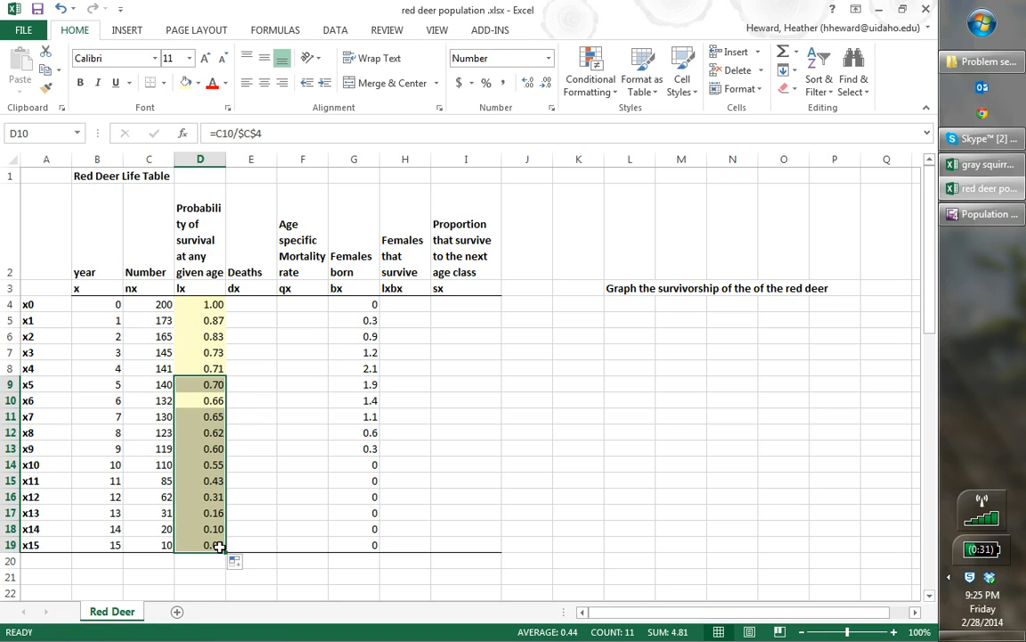
left_click(262, 458)
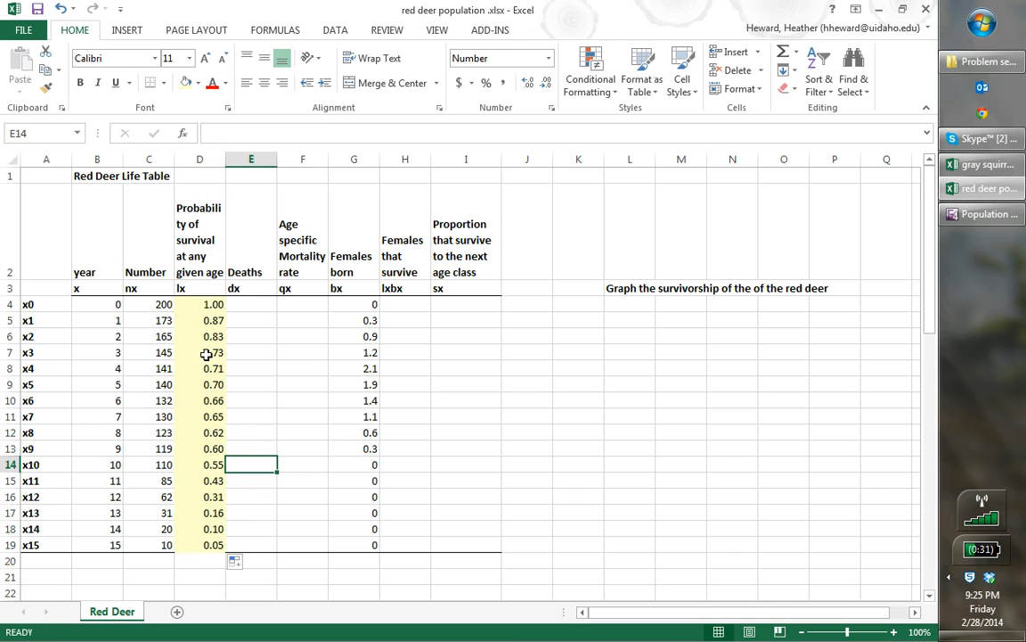
double_click(196, 398)
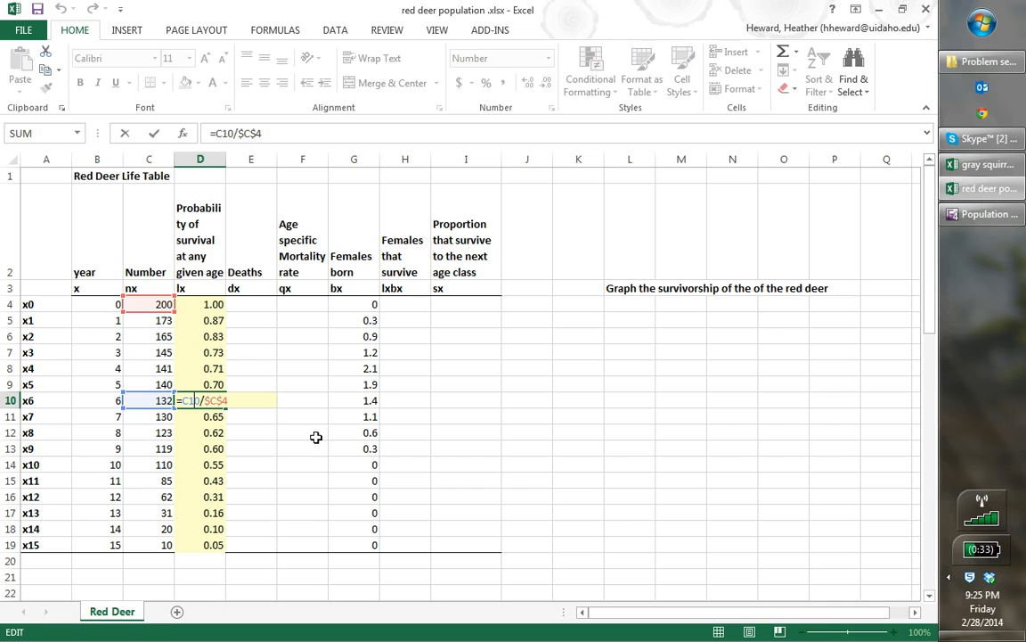
key("Return")
Step: Copy the deaths (dx) formulas from E4:E9 of the gray squirrel life table into the red deer table, starting at E4
key("alt+Tab")
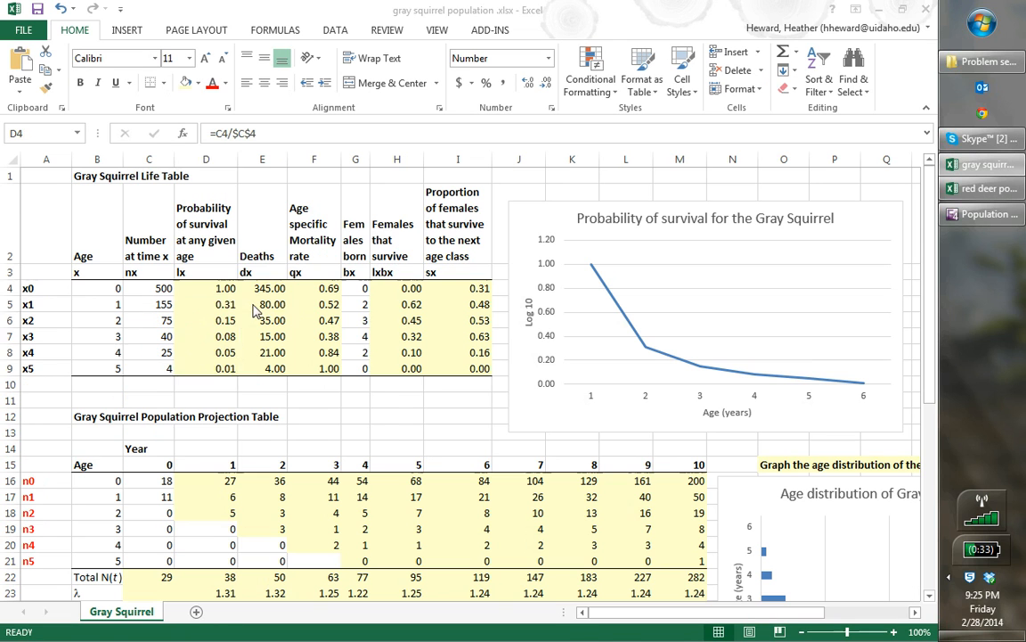
left_click_drag(257, 287, 260, 365)
key("ctrl+c")
key("alt+Tab")
left_click(239, 305)
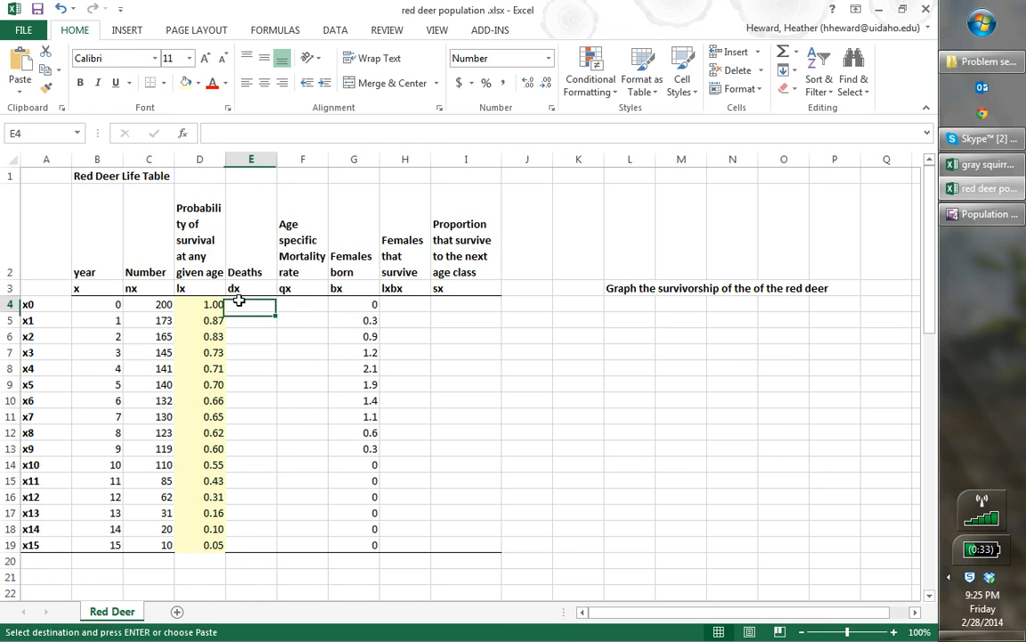
key("ctrl+v")
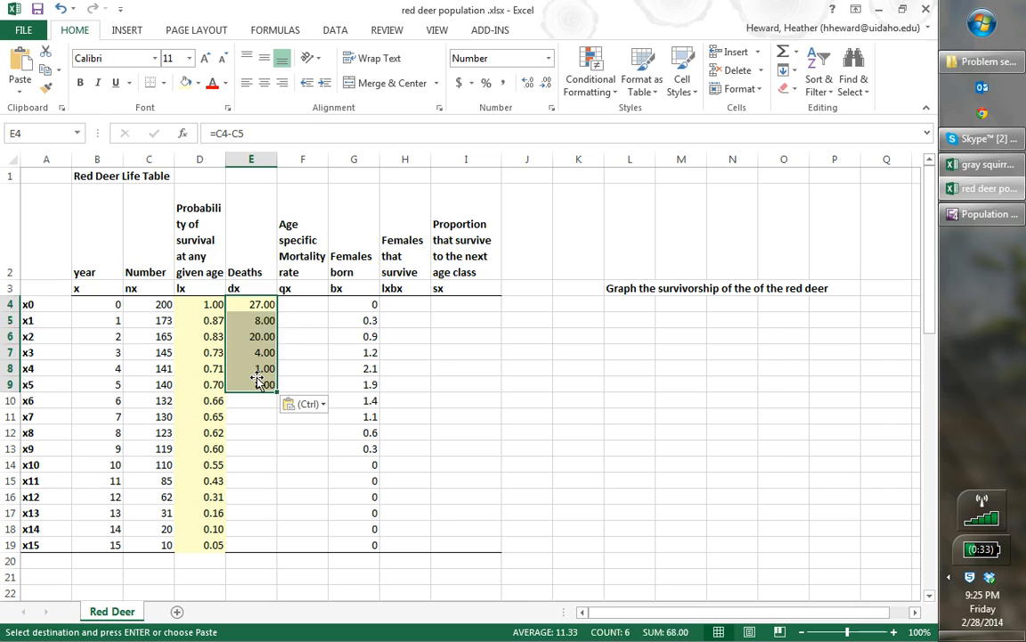
Step: Check the copied deaths formula in E9 and fill it down to E19
key("Up")
key("Up")
double_click(256, 385)
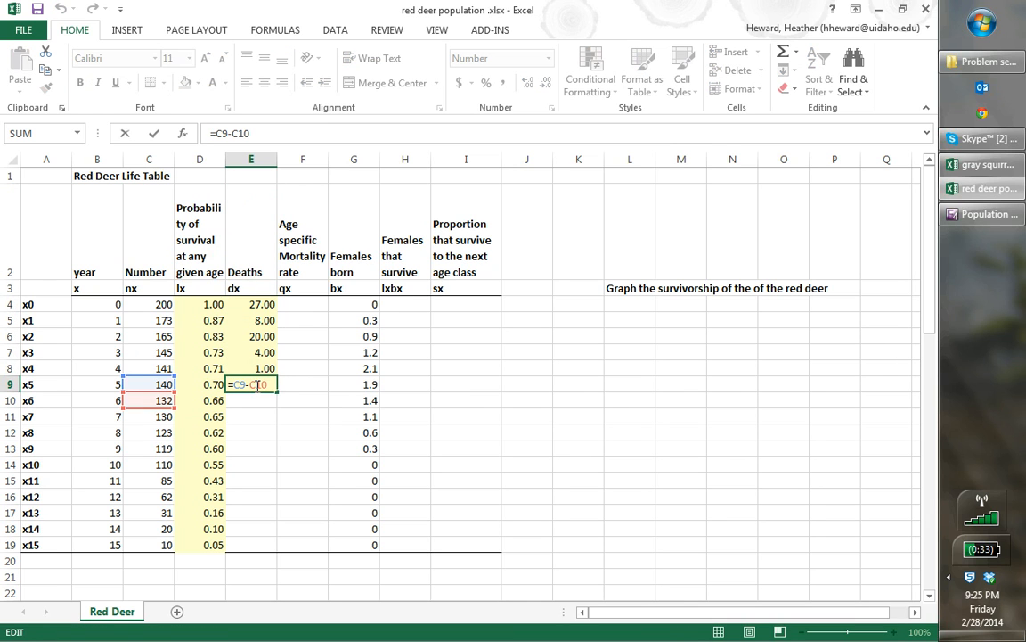
key("Return")
left_click(267, 387)
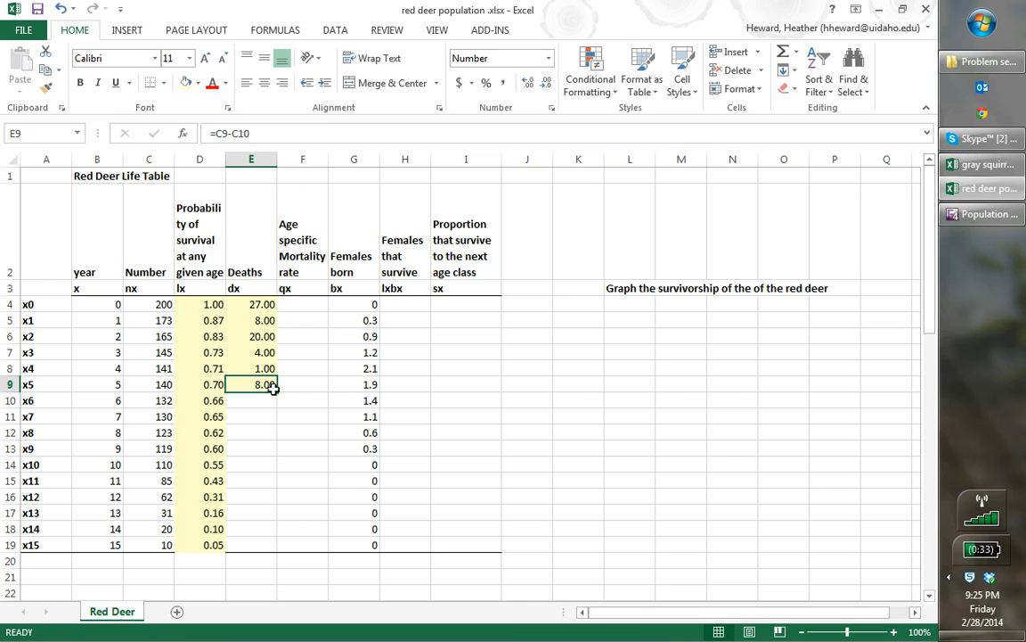
left_click_drag(277, 391, 269, 551)
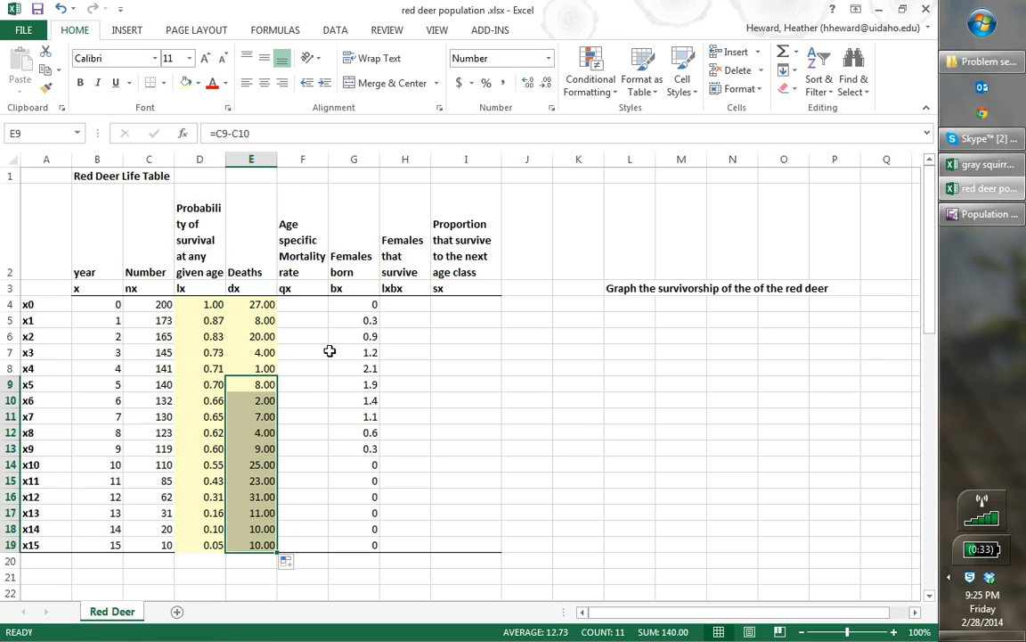
Step: Copy the mortality rate (qx) formulas from F4:F9 of the gray squirrel life table into the red deer table, starting at F4
key("alt+Tab")
left_click_drag(312, 289, 316, 366)
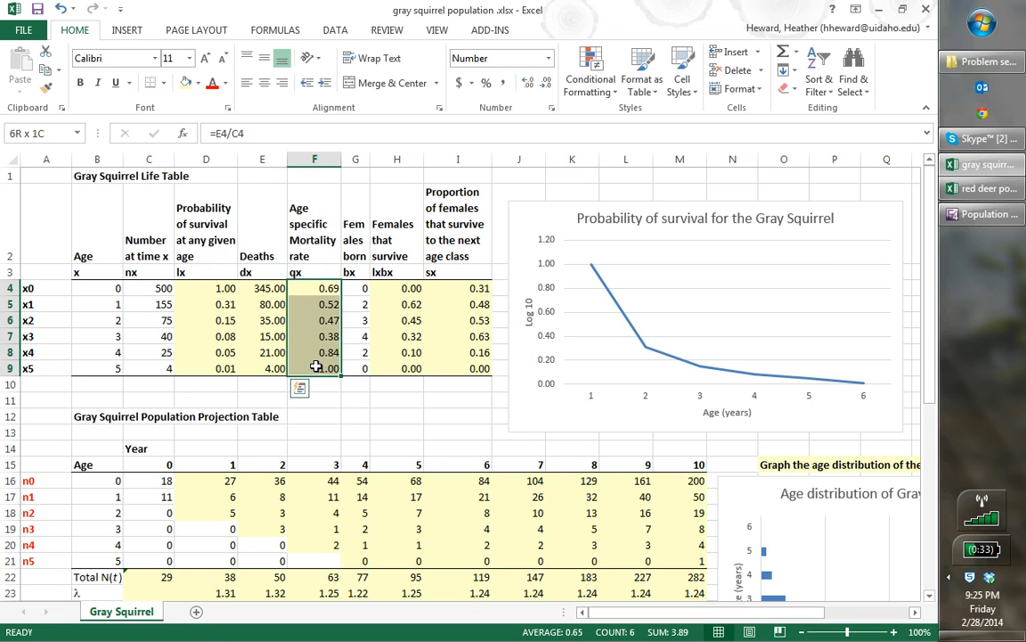
key("ctrl+c")
key("alt+Tab")
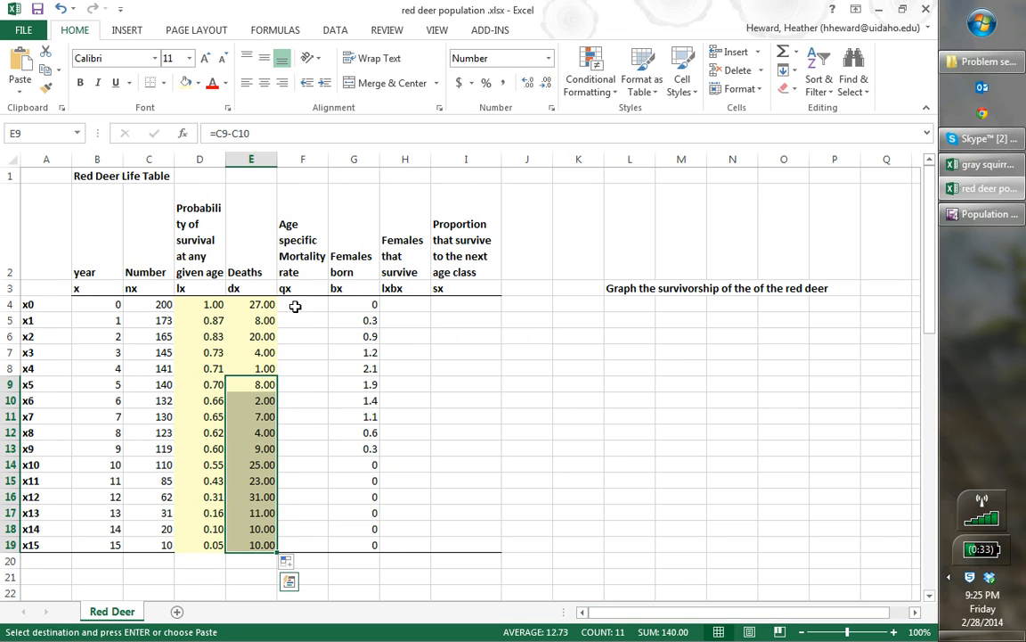
left_click(295, 306)
key("ctrl+v")
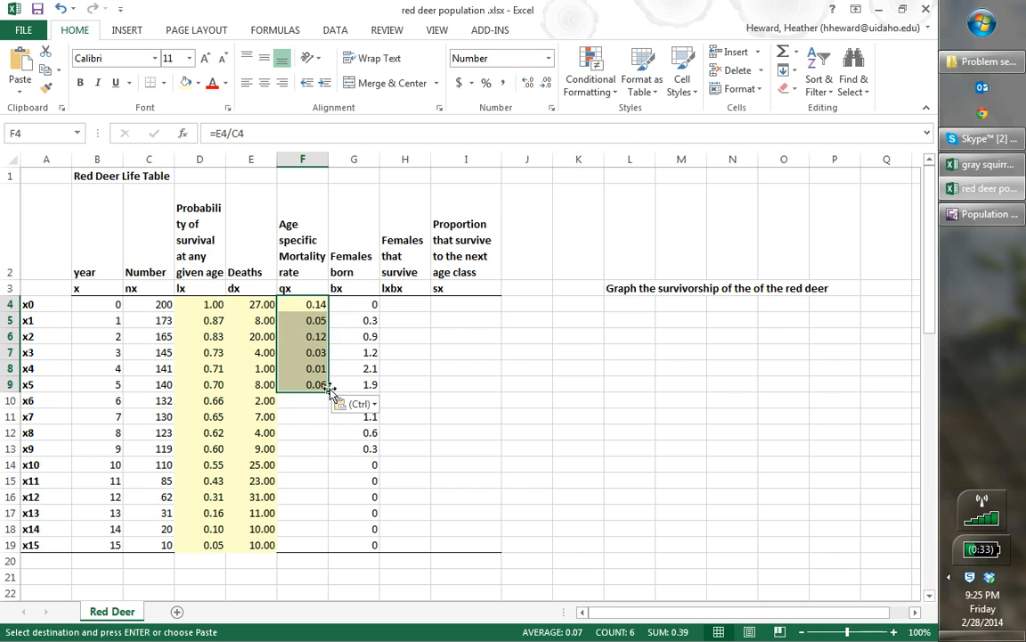
Step: Check the copied mortality rate formula in F9 and fill it down to F19
double_click(313, 384)
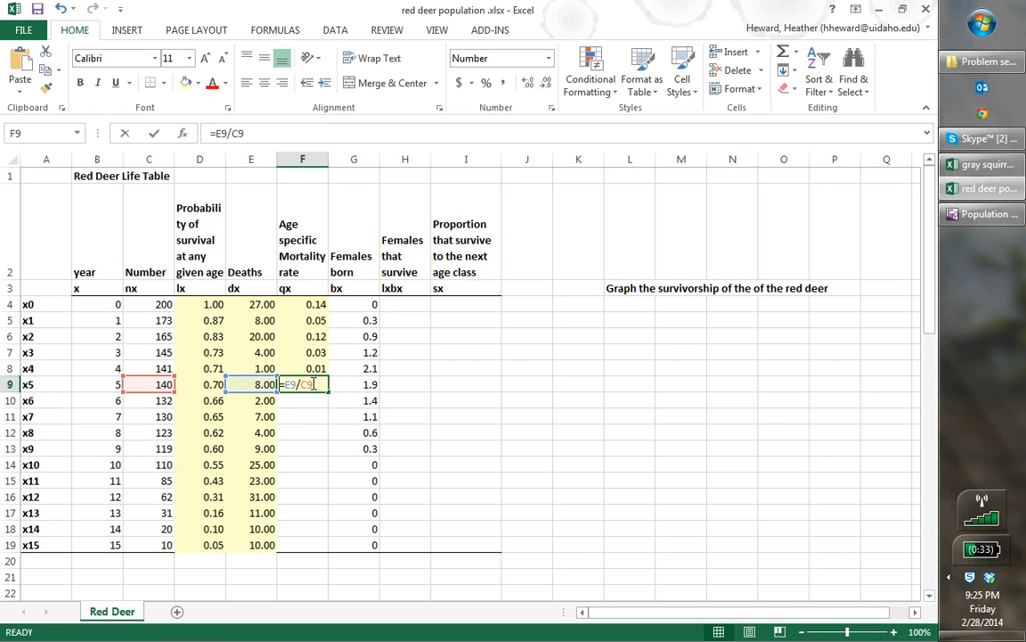
key("Return")
left_click(319, 384)
left_click_drag(331, 392, 328, 551)
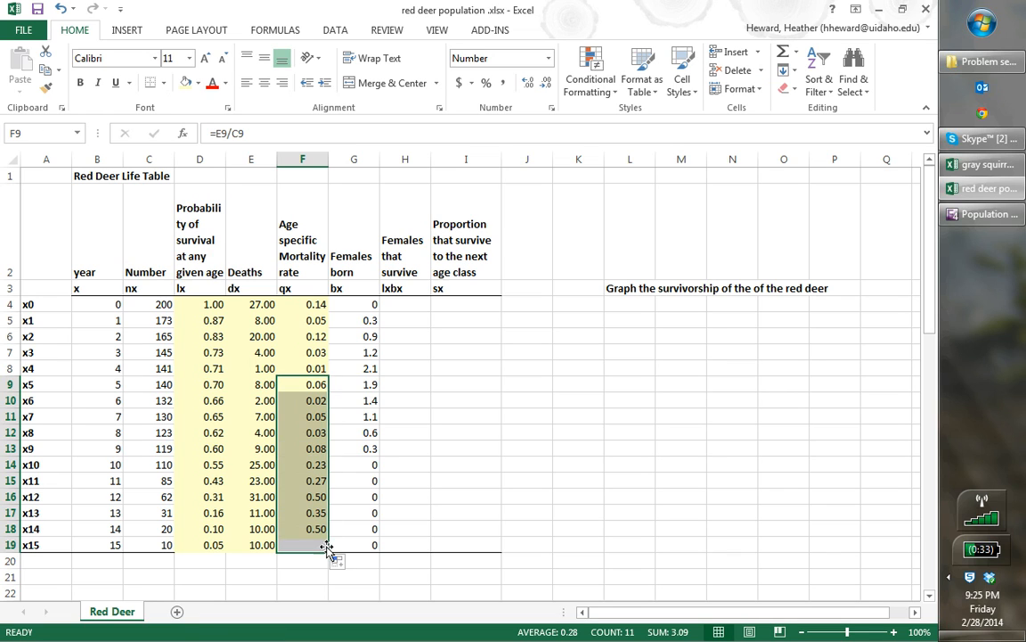
left_click(457, 525)
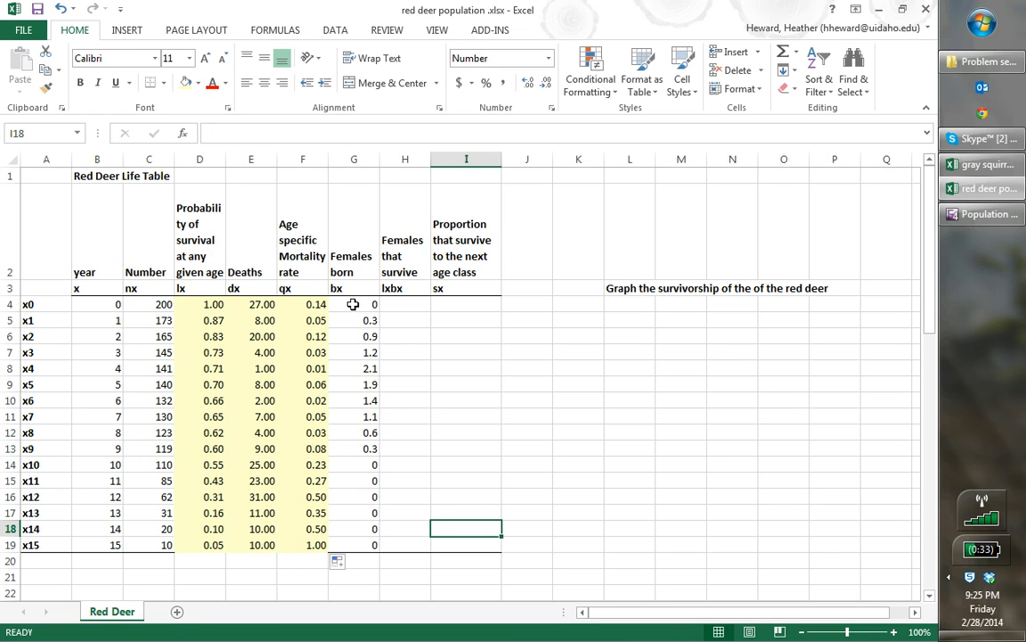
Step: Examine the females born (bx) values across the age classes in column G of the red deer table
left_click(359, 321)
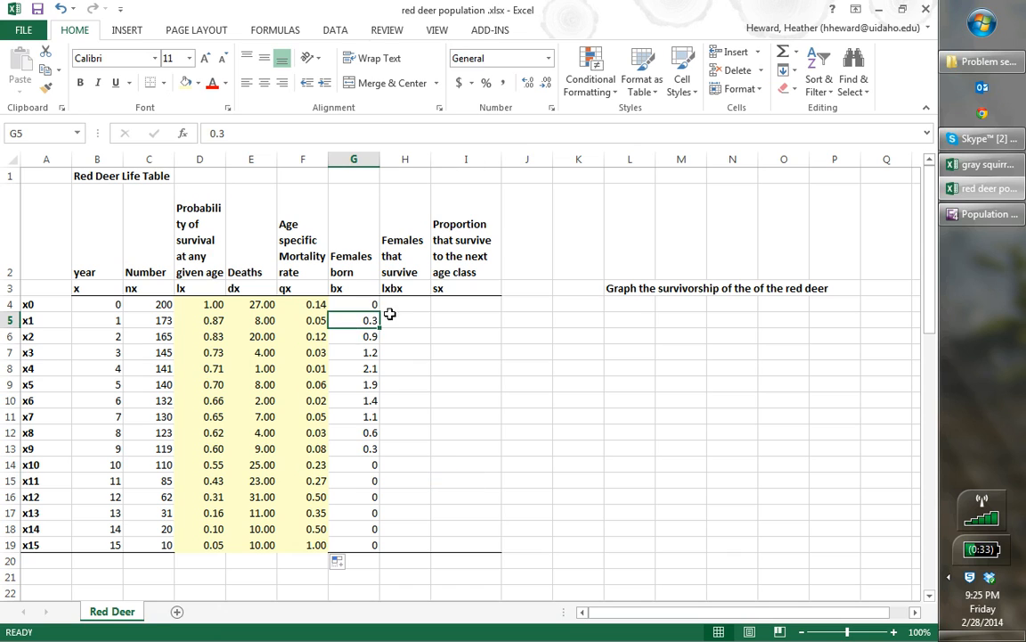
left_click(356, 337)
left_click(368, 370)
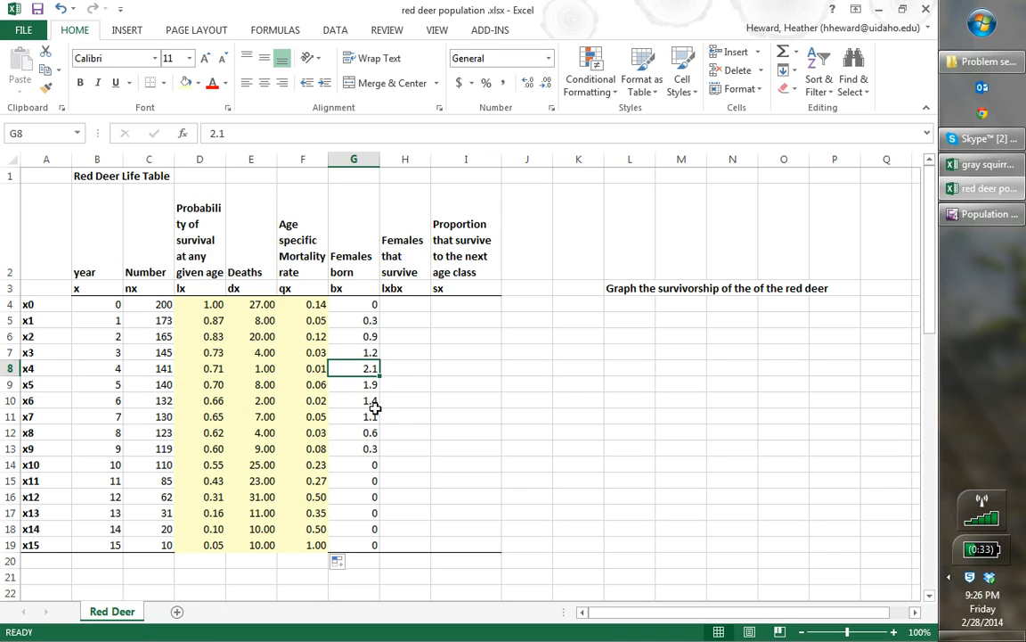
left_click(357, 352)
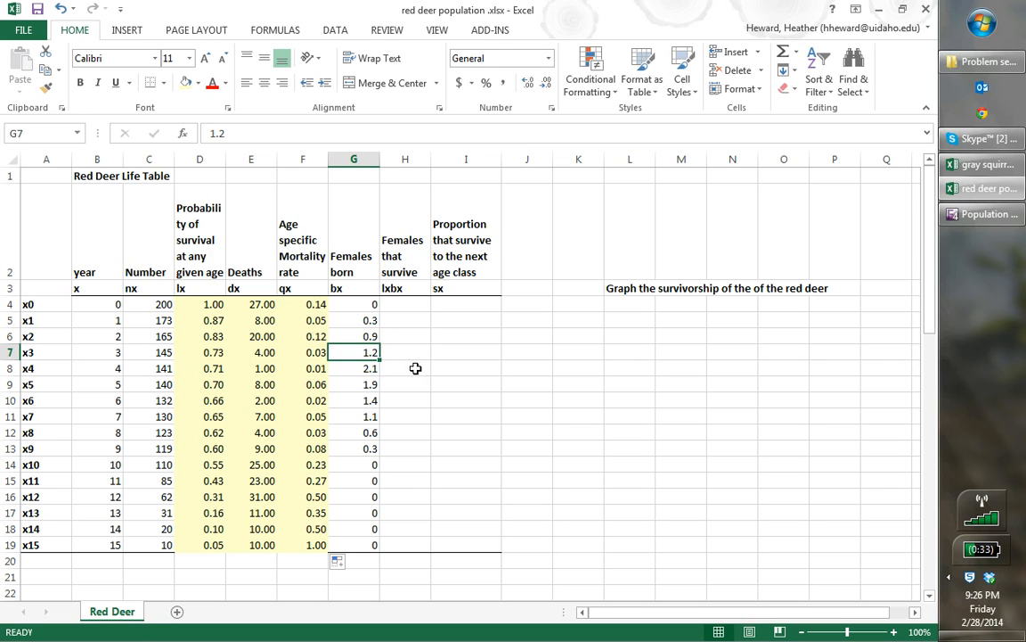
left_click(363, 432)
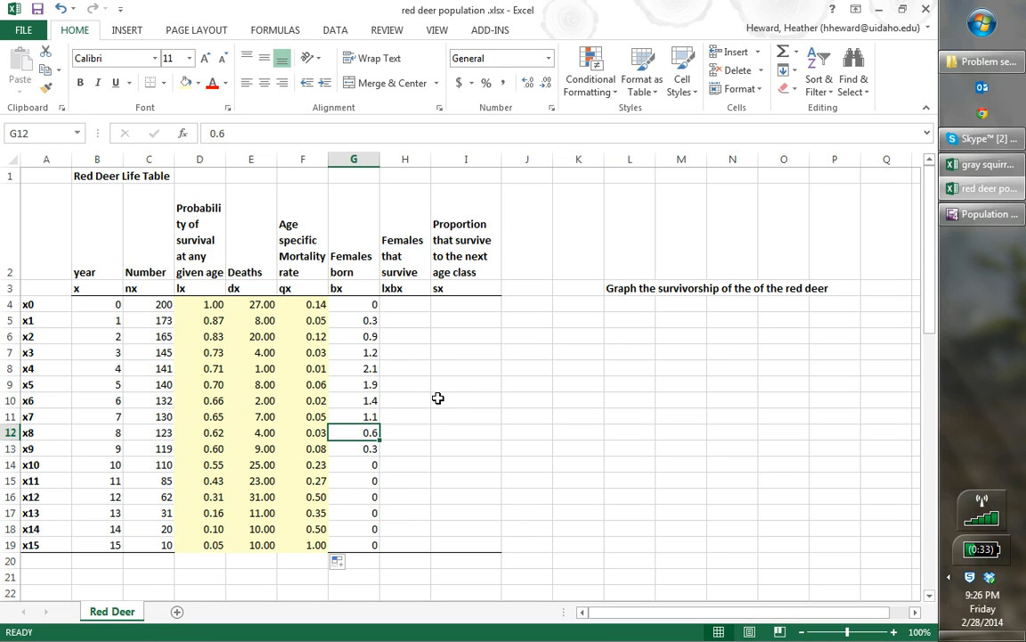
Step: Copy the females that survive (lxbx) formulas from H4:H9 of the gray squirrel life table into the red deer table, starting at H4
key("alt+Tab")
left_click_drag(397, 288, 404, 367)
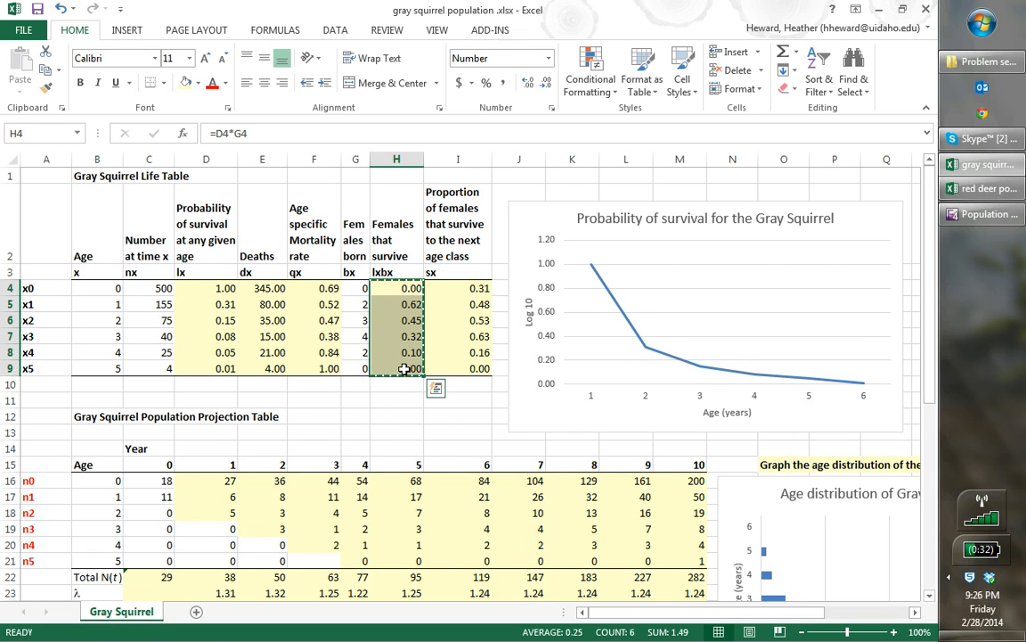
key("alt+Tab")
left_click(403, 305)
key("ctrl+v")
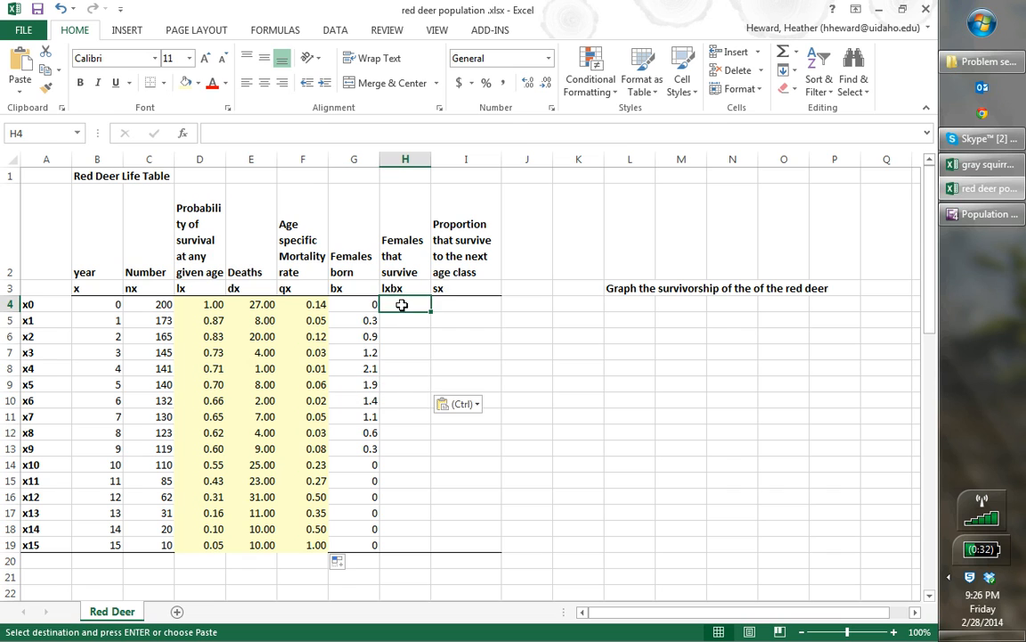
Step: Check the copied lxbx formula in H8 and fill the column down to H19
double_click(406, 365)
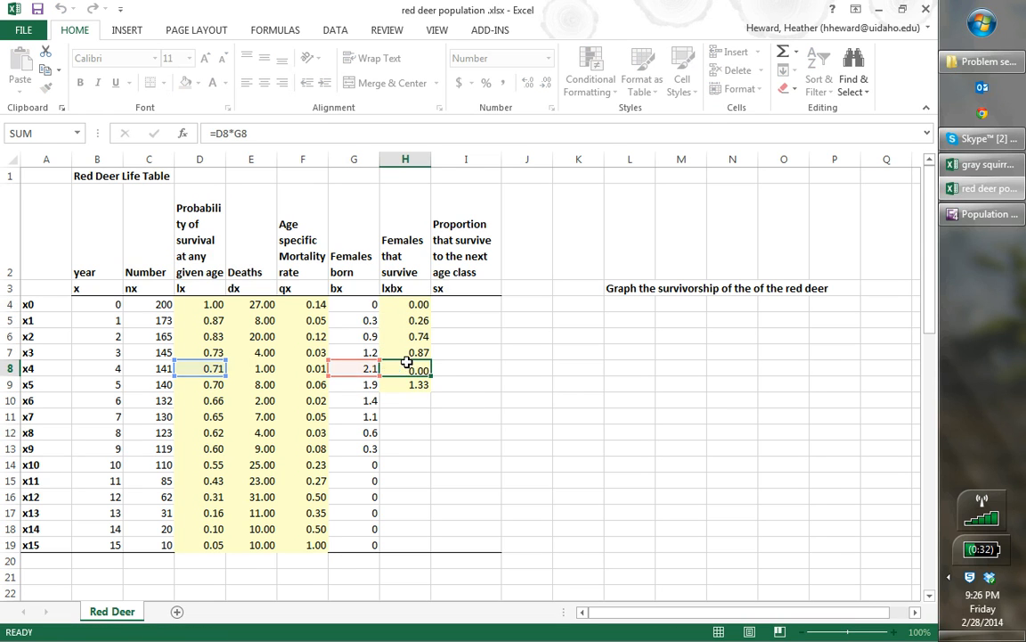
key("Return")
left_click_drag(430, 393, 428, 554)
Step: Copy the sx formulas from I4:I9 of the gray squirrel life table to I4 of the red deer table and fill them down to I19
left_click(490, 333)
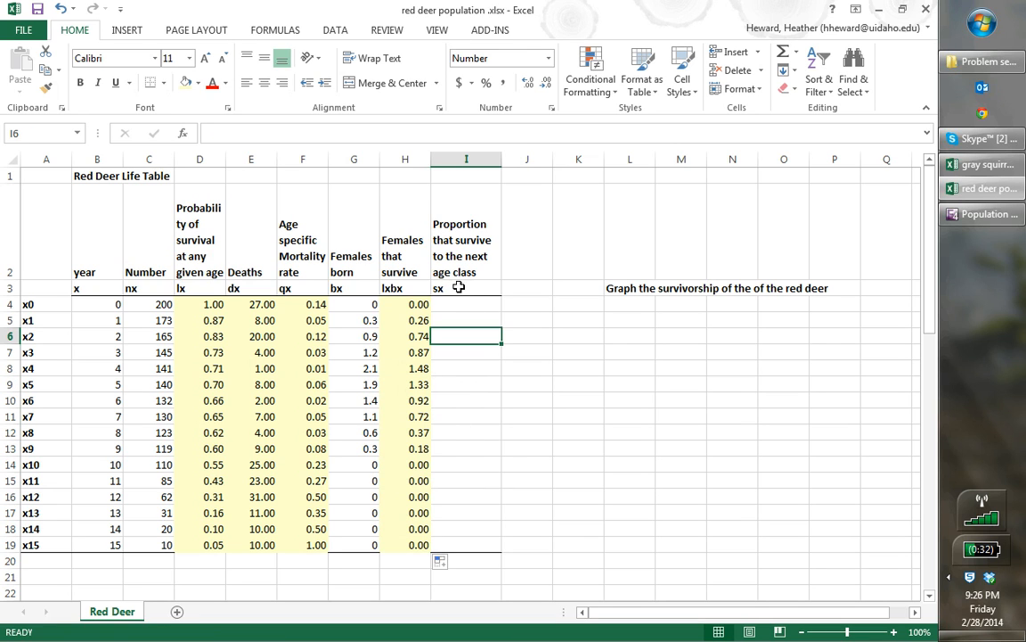
left_click(454, 303)
key("alt+Tab")
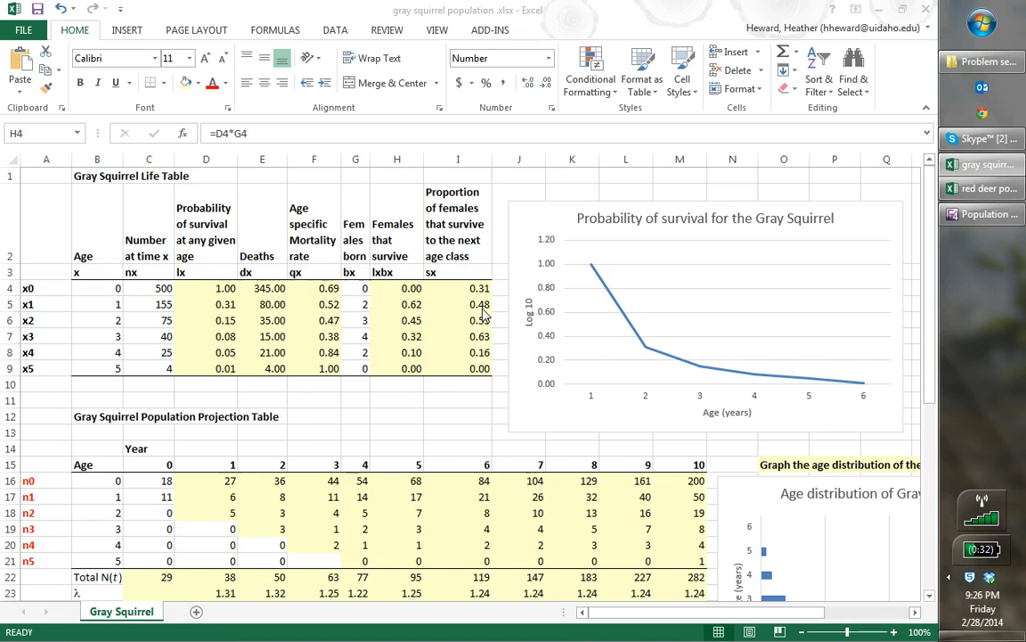
left_click_drag(472, 287, 467, 367)
key("ctrl+c")
key("alt+Tab")
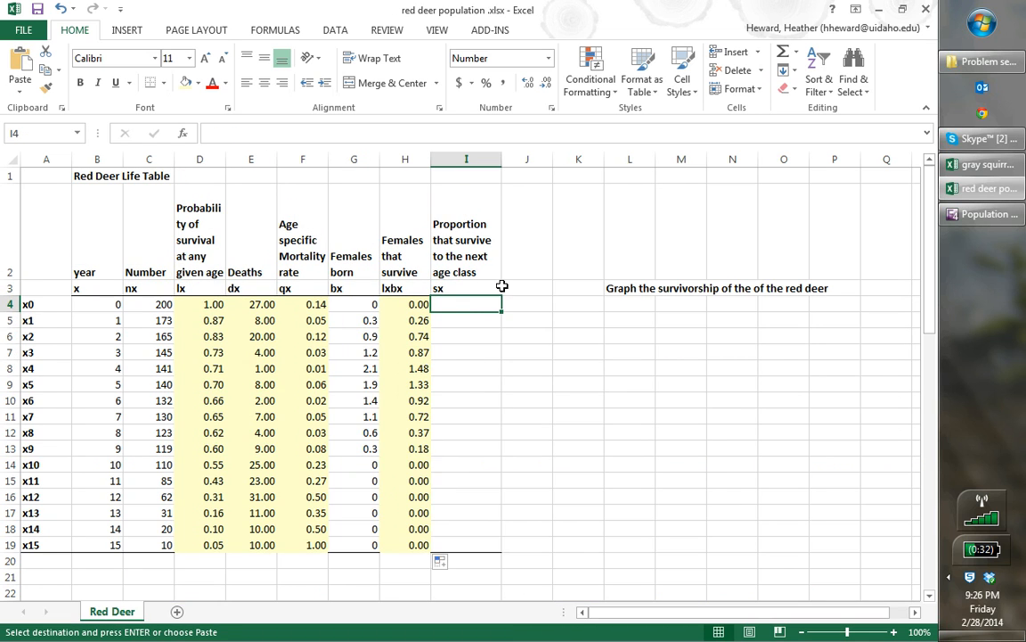
key("ctrl+v")
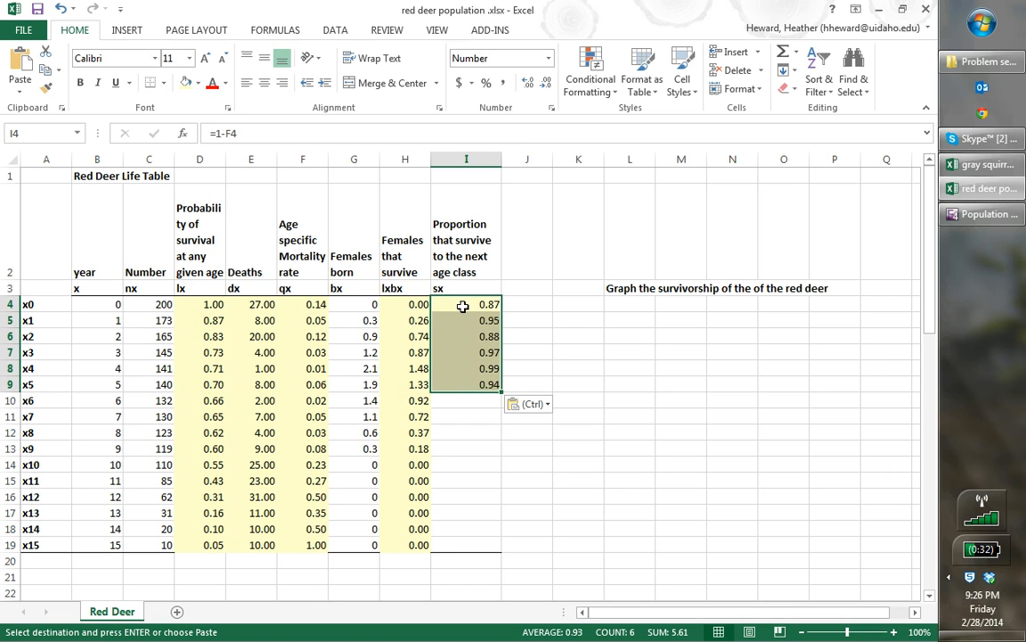
left_click_drag(502, 393, 497, 548)
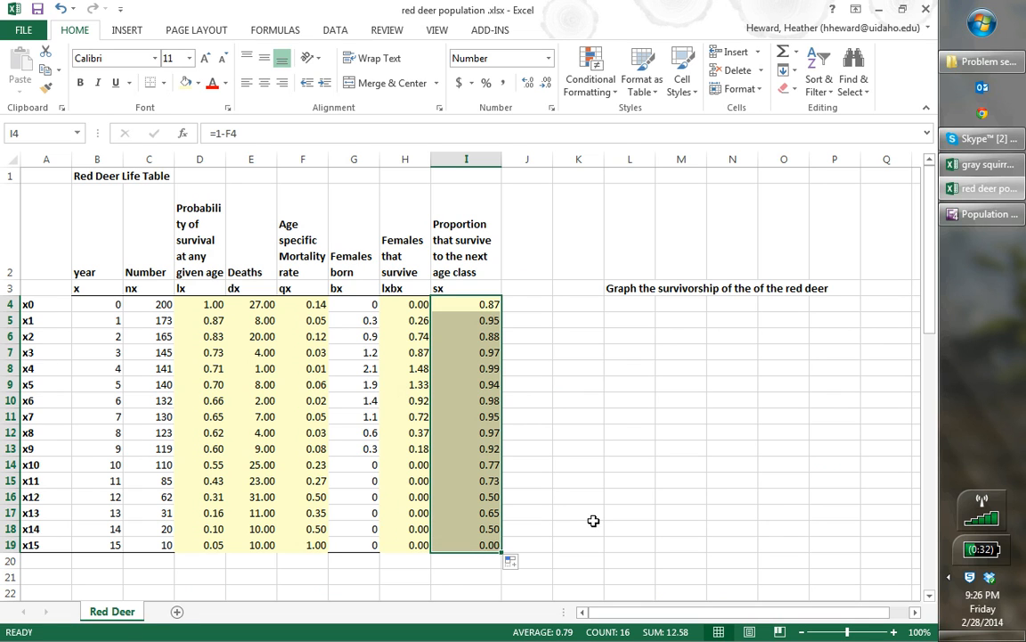
Step: Copy the gray squirrel's probability of survival chart into the red deer workbook at cell L4
left_click(983, 165)
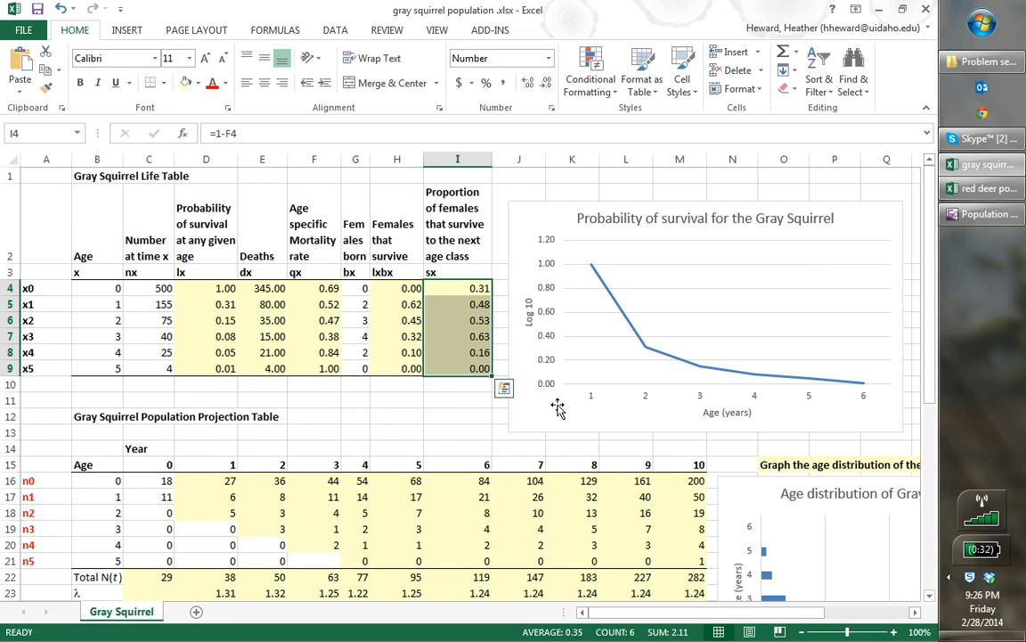
left_click(538, 216)
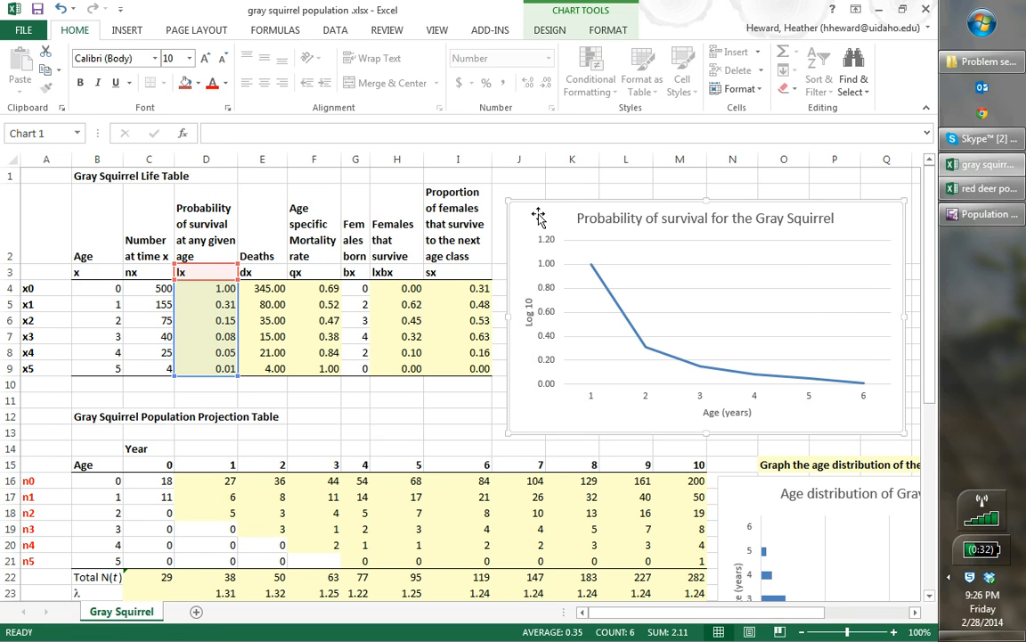
key("ctrl+c")
key("alt+Tab")
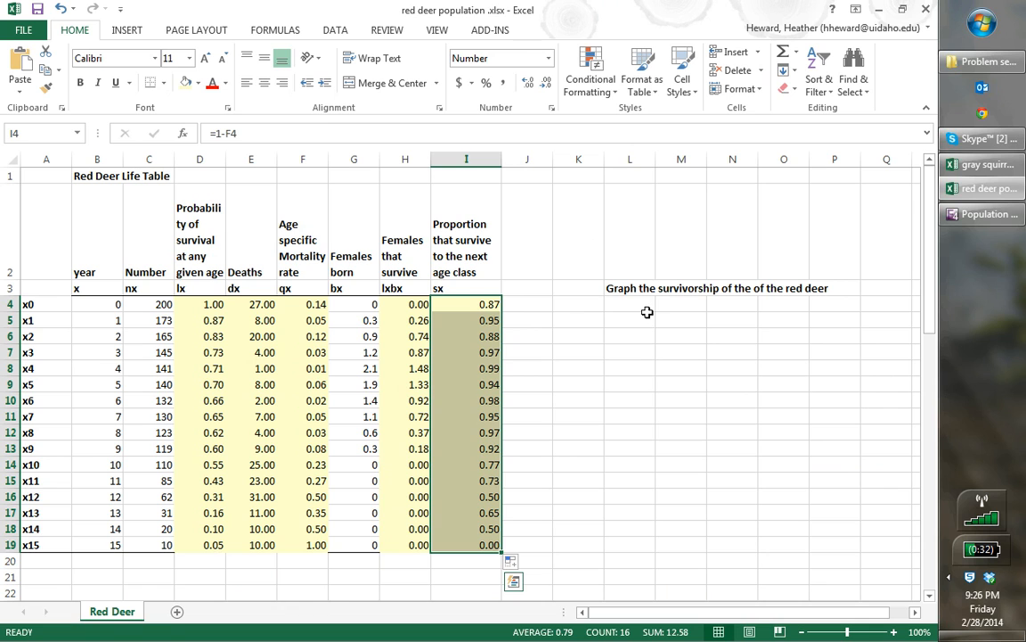
left_click(621, 303)
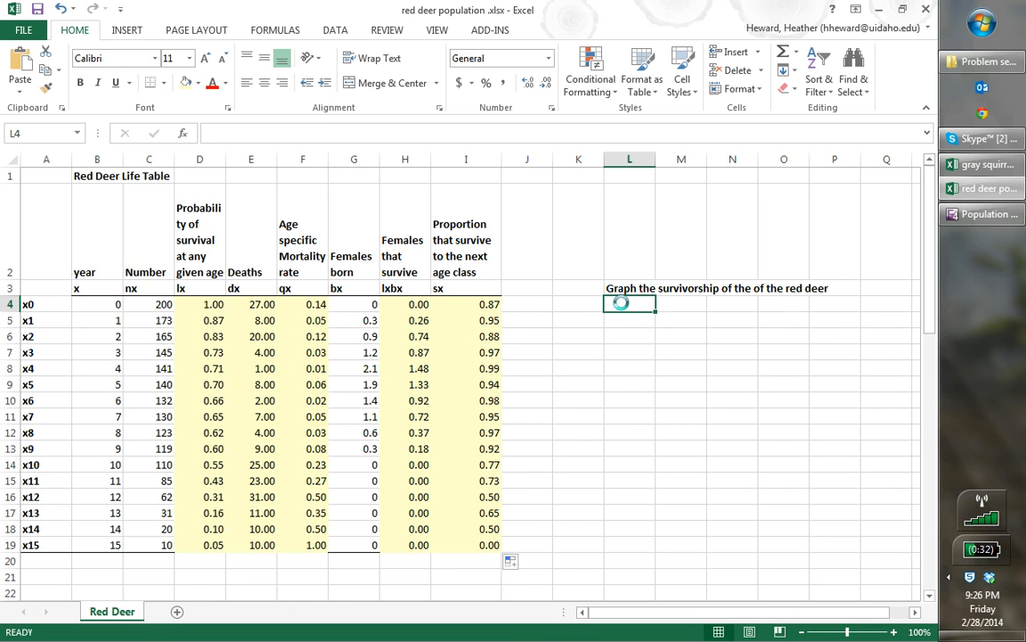
key("ctrl+v")
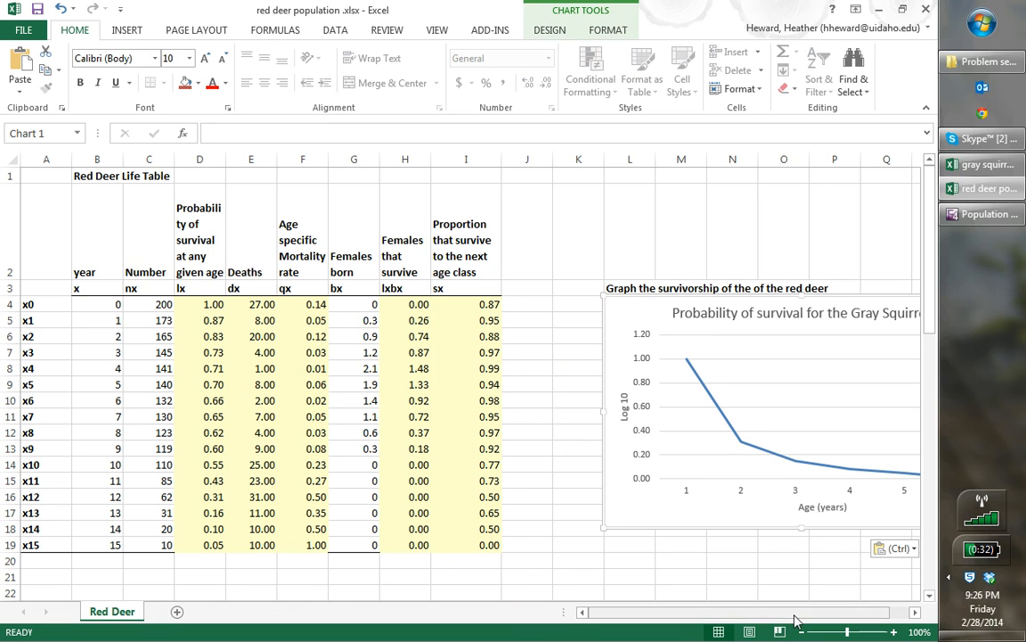
Step: Change the pasted chart's data range to the red deer survival probabilities in D4:D19
left_click_drag(789, 614, 816, 614)
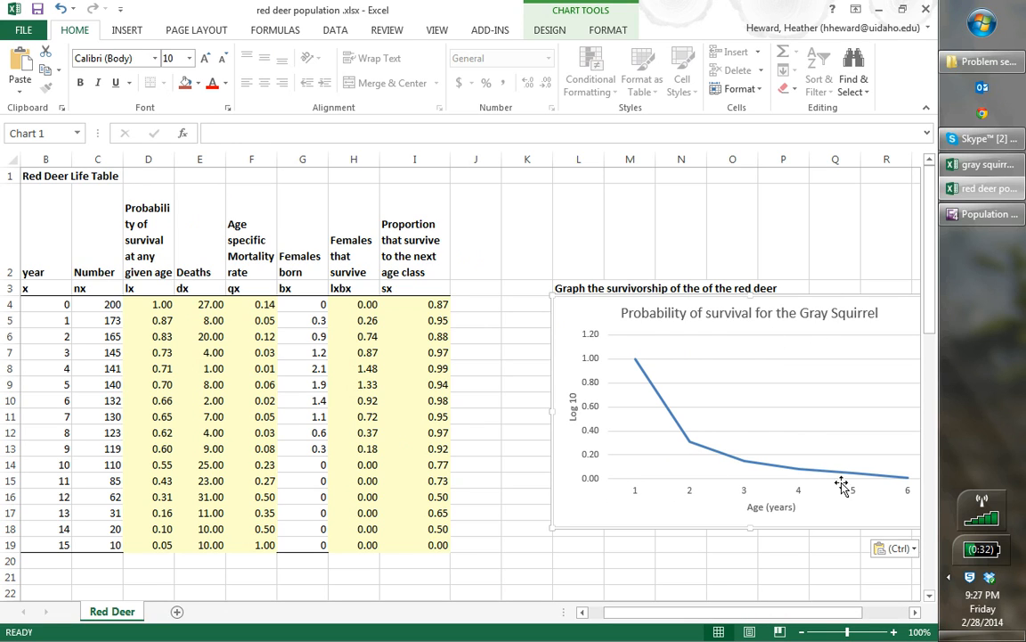
left_click(689, 440)
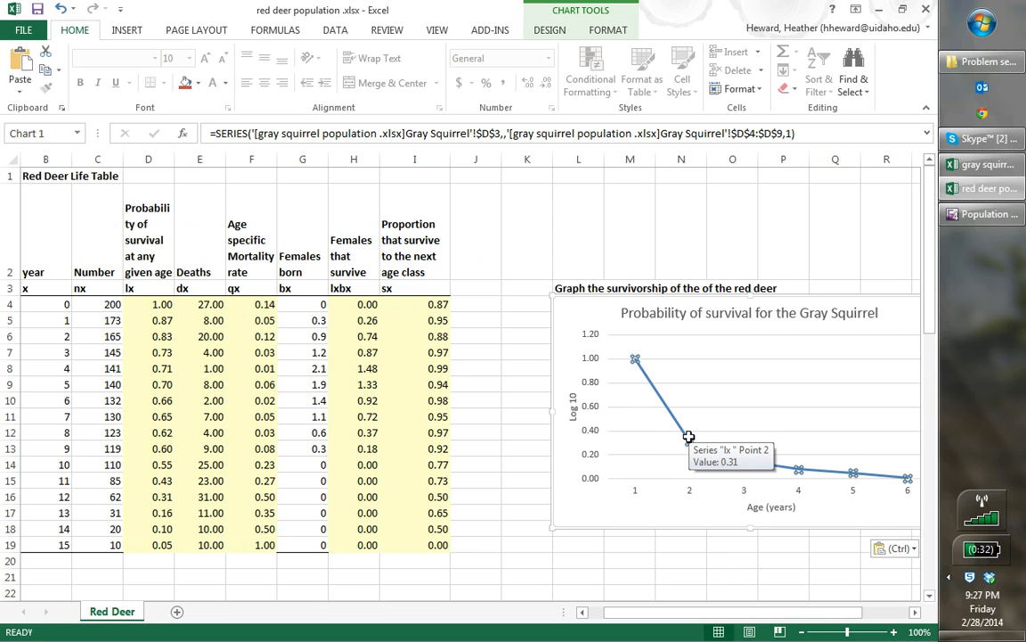
right_click(689, 437)
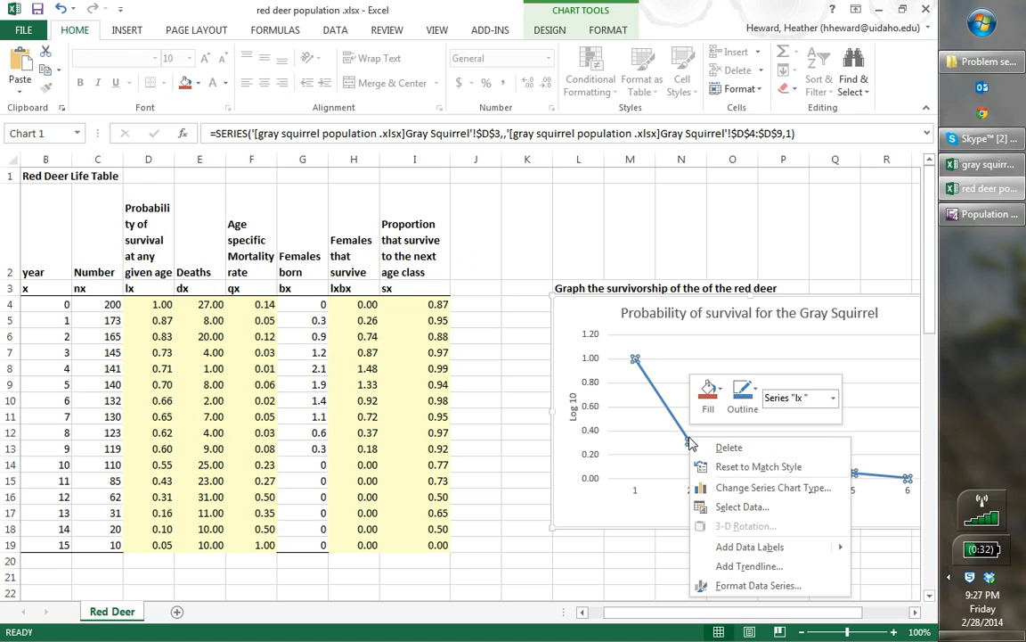
left_click(740, 508)
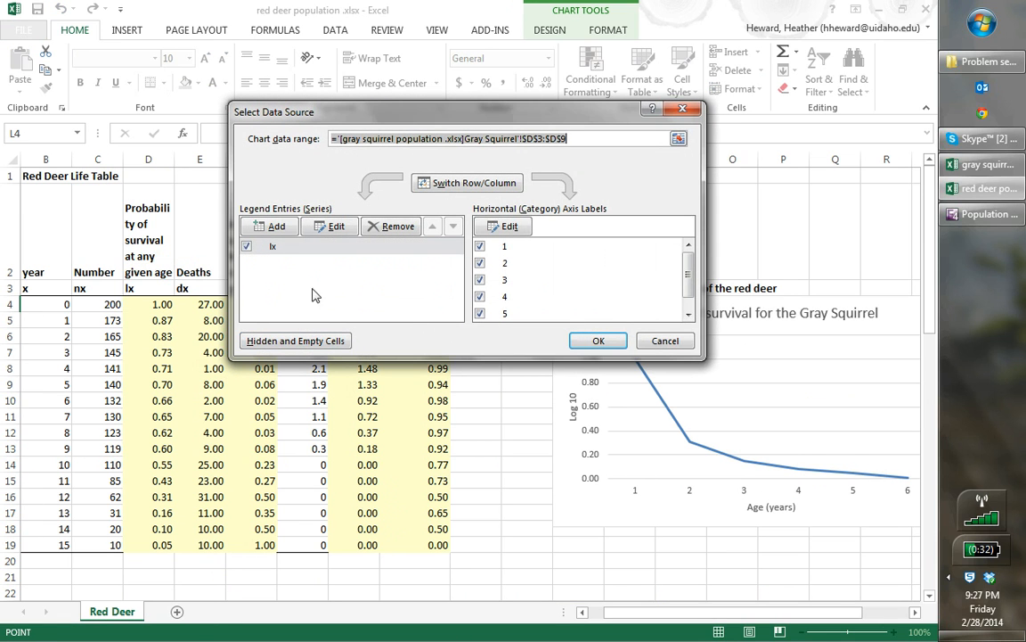
left_click(147, 303)
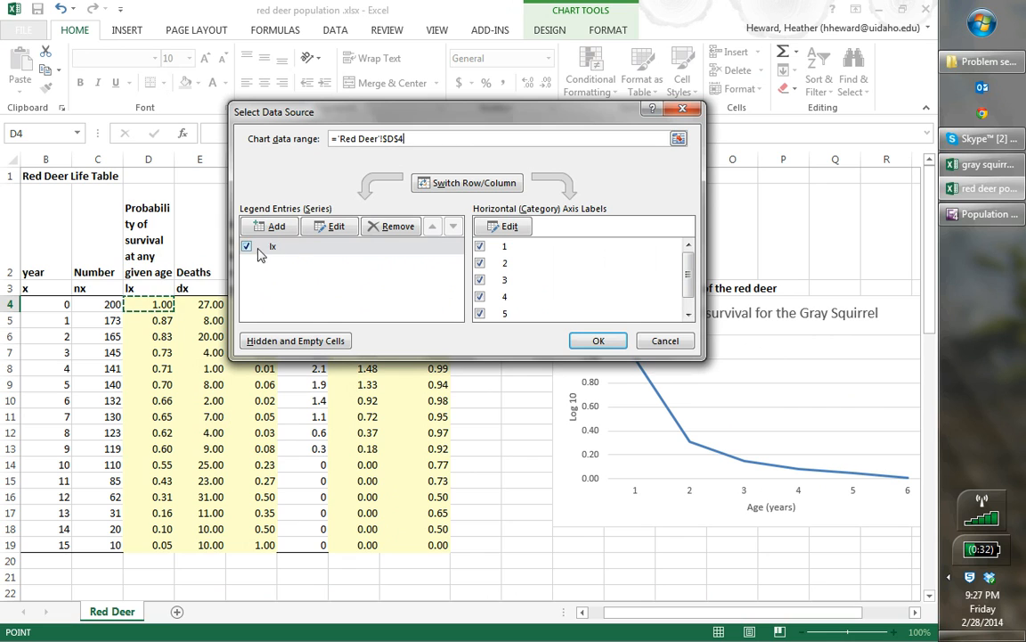
left_click_drag(142, 300, 161, 542)
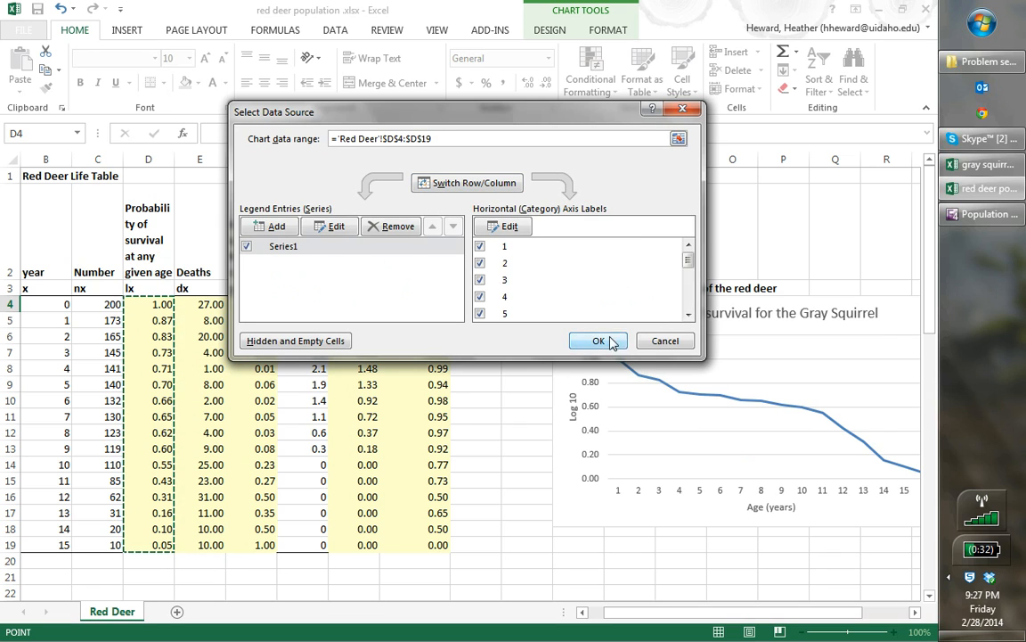
left_click(599, 342)
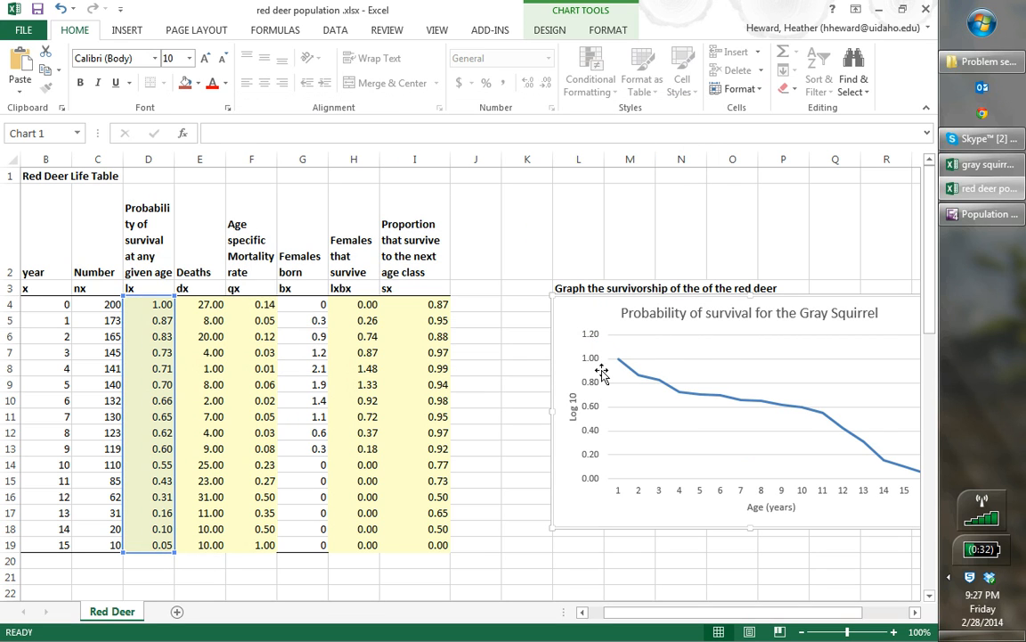
Step: Retitle the chart "Probability of survival for the Red Deer" and compare it with the gray squirrel's survival chart
left_click(705, 313)
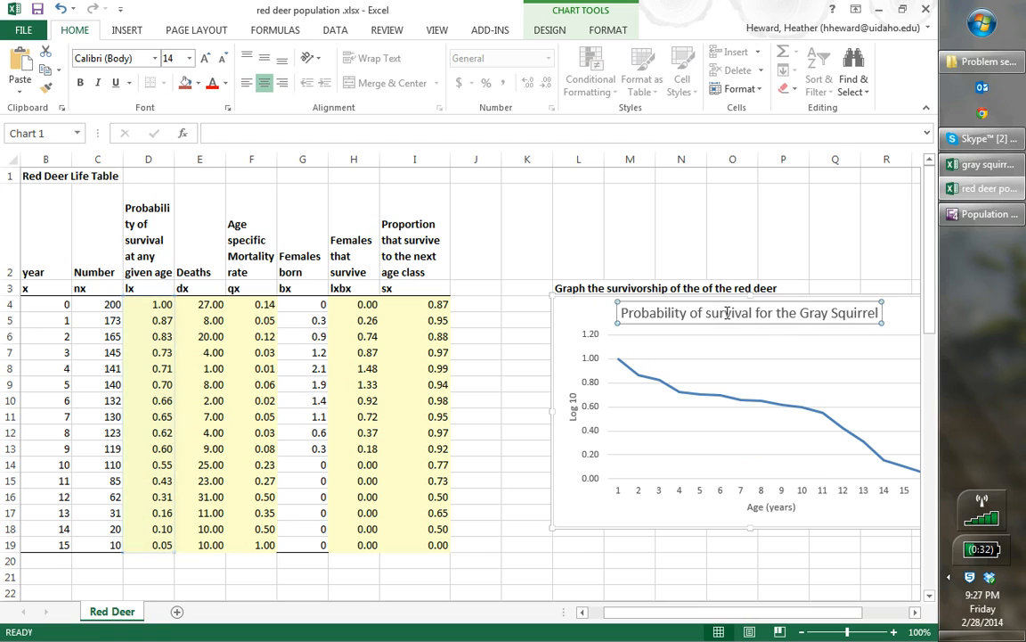
left_click_drag(801, 313, 880, 314)
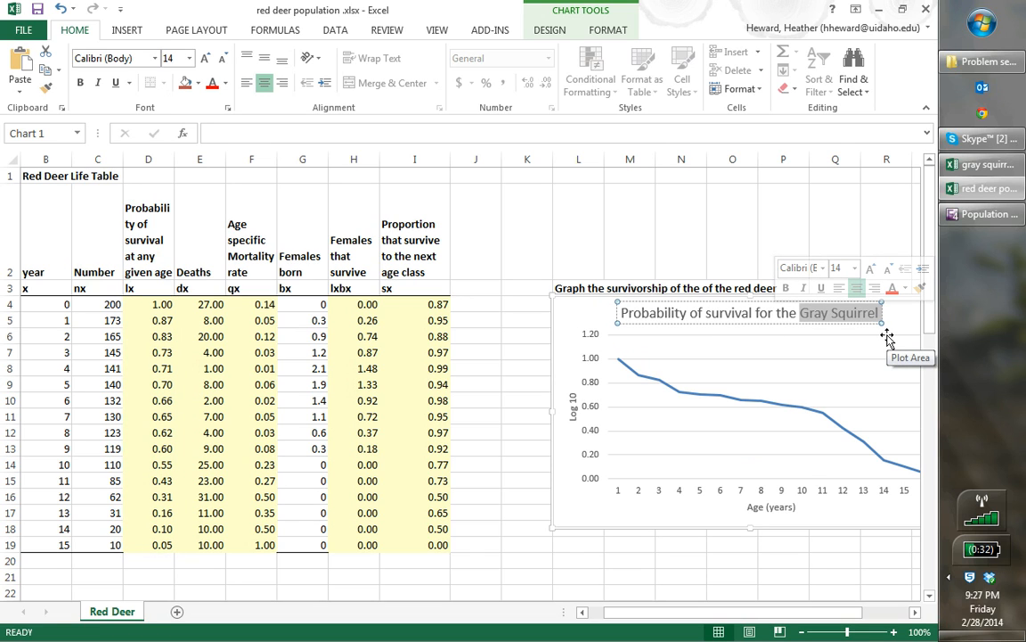
type("Red Deer")
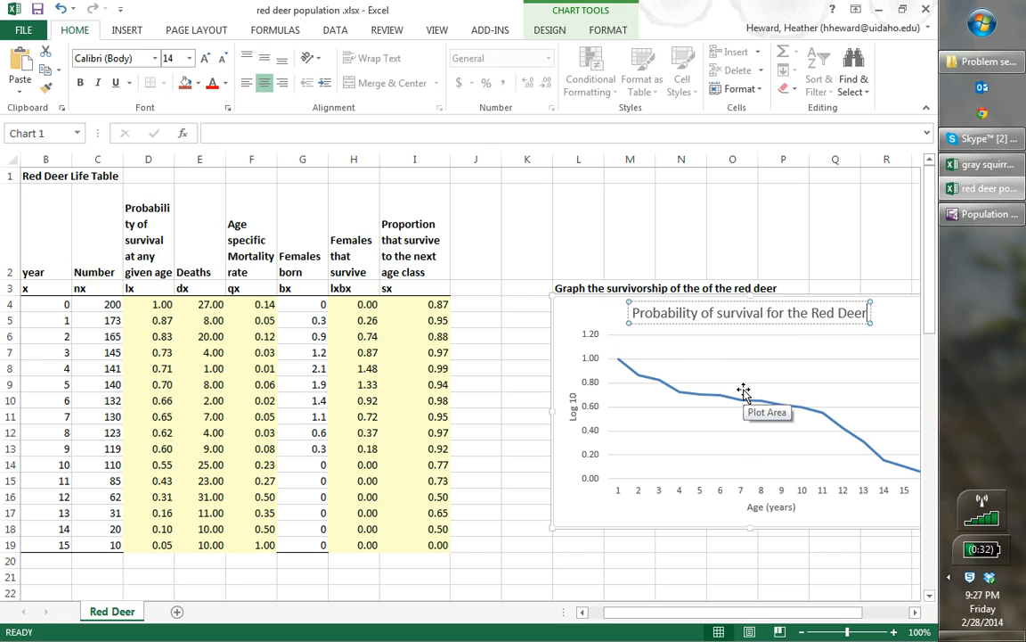
key("alt+Tab")
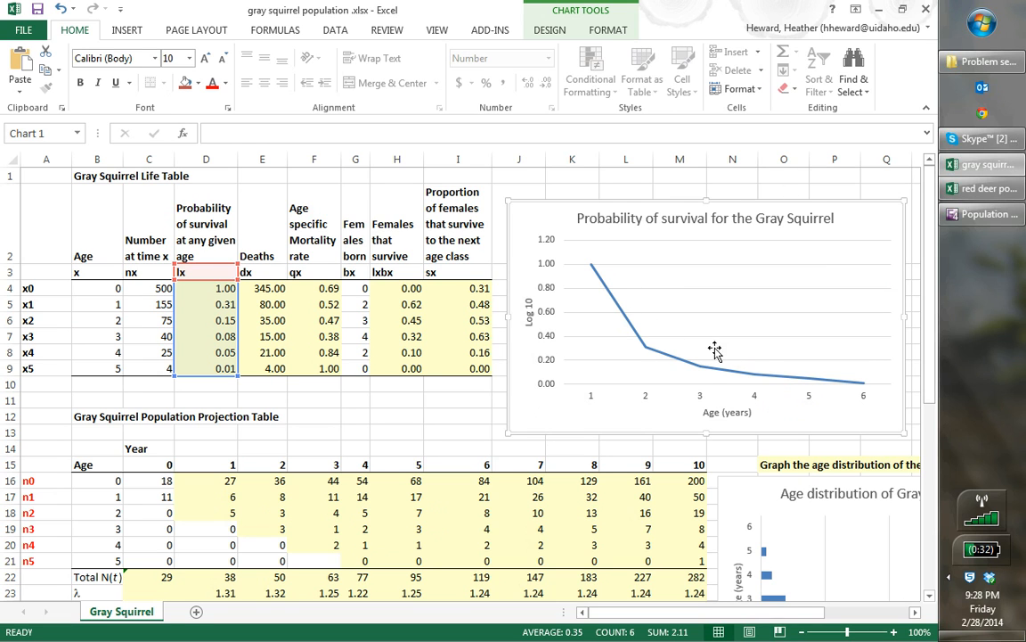
key("alt+Tab")
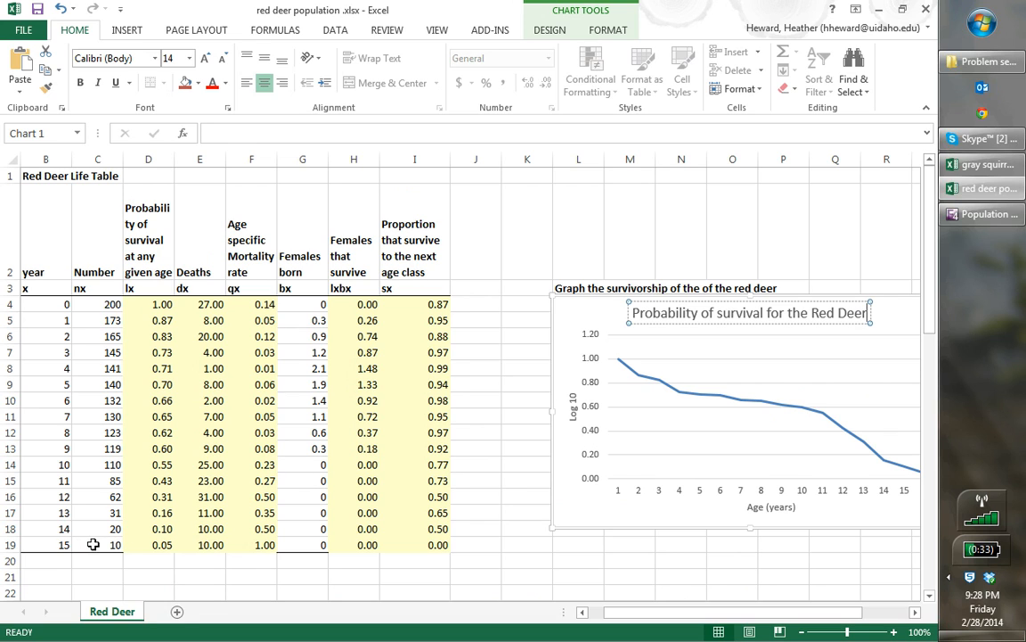
Step: Apply a bottom border to the last row of the red deer life table, C19:I19
left_click_drag(104, 543, 403, 547)
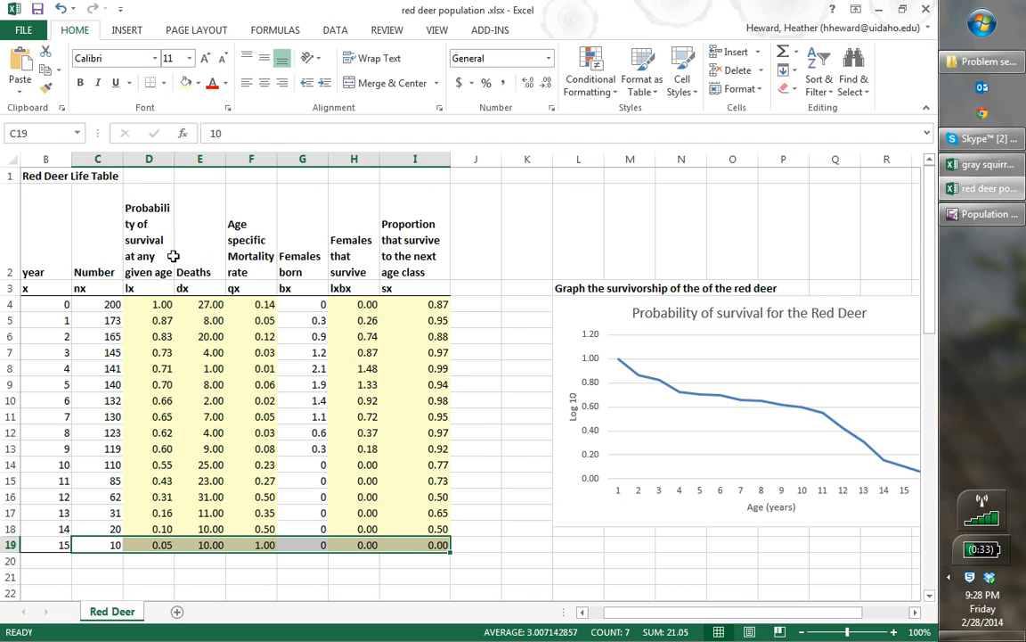
left_click(150, 83)
left_click(521, 560)
Step: Examine the Red Deer Population Projection Table: the year 20 age counts, the year 21 column, and the Total N(t), λ and r rows
left_click_drag(635, 613, 607, 613)
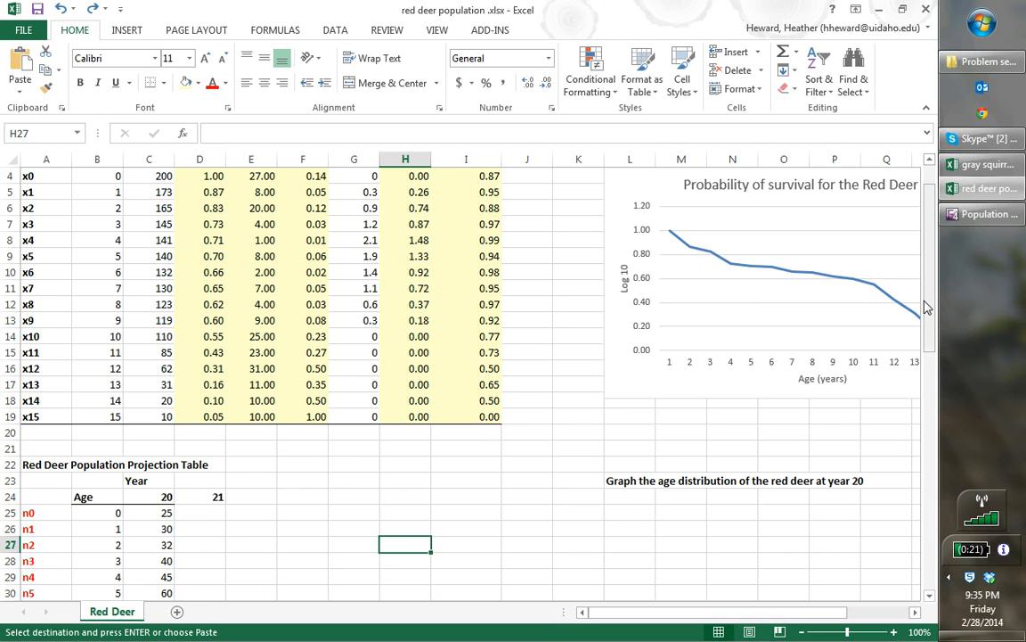
left_click_drag(927, 307, 927, 379)
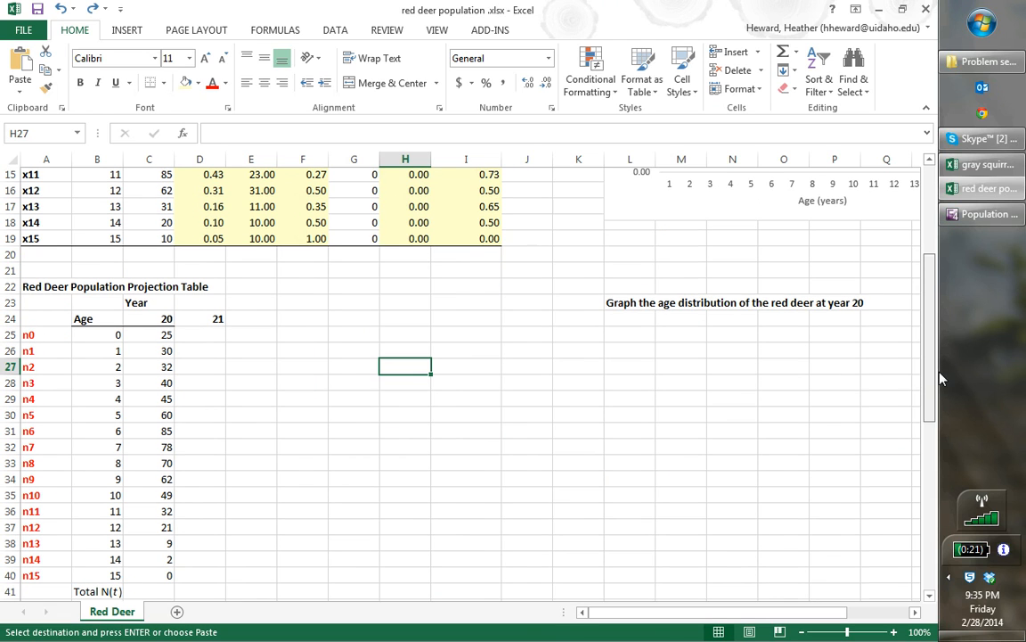
left_click(155, 337)
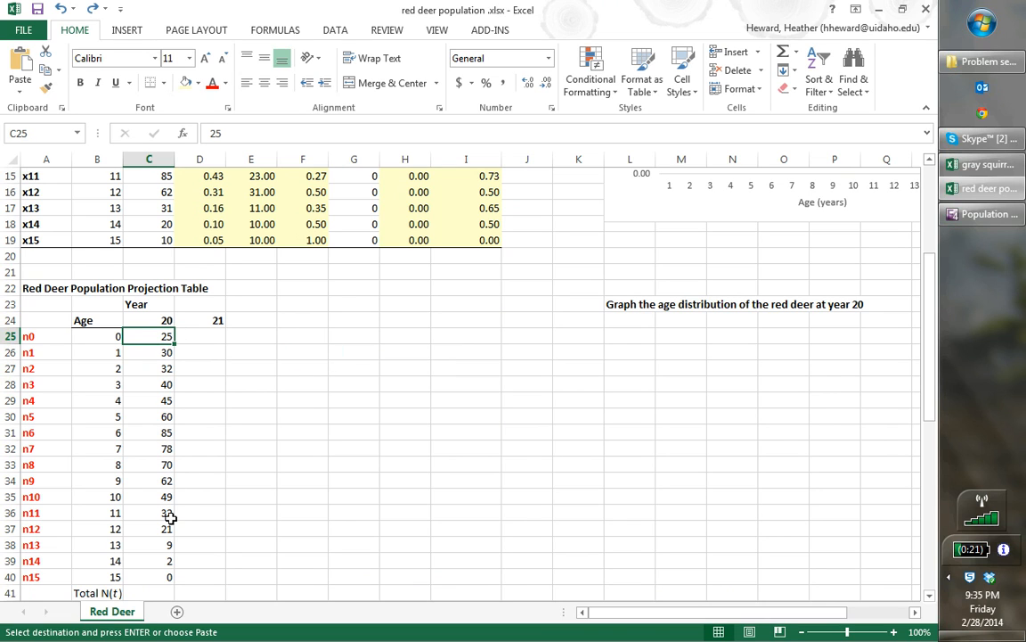
left_click(159, 574)
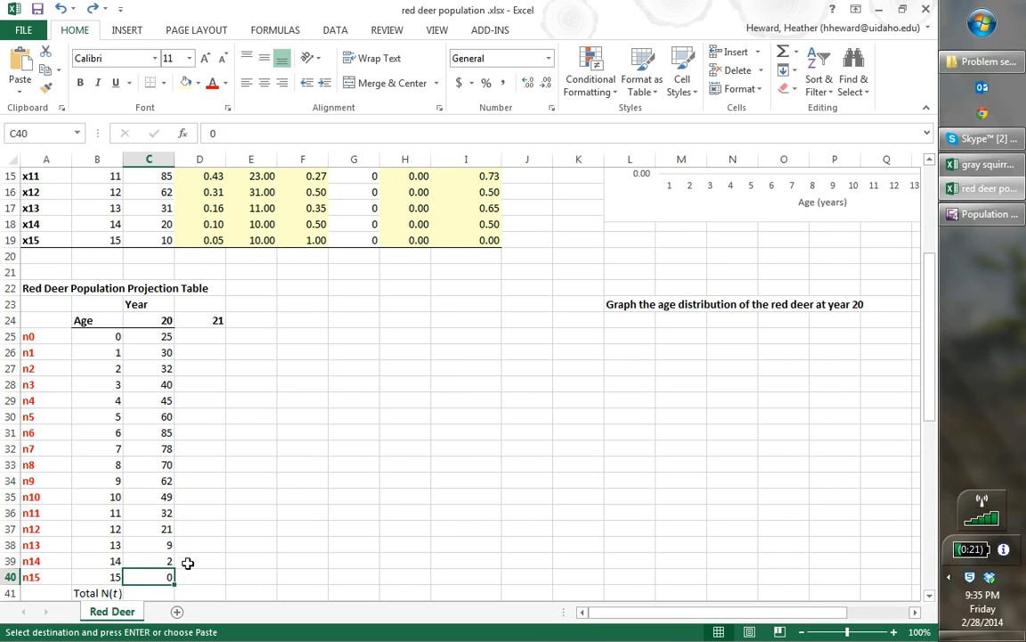
left_click(202, 337)
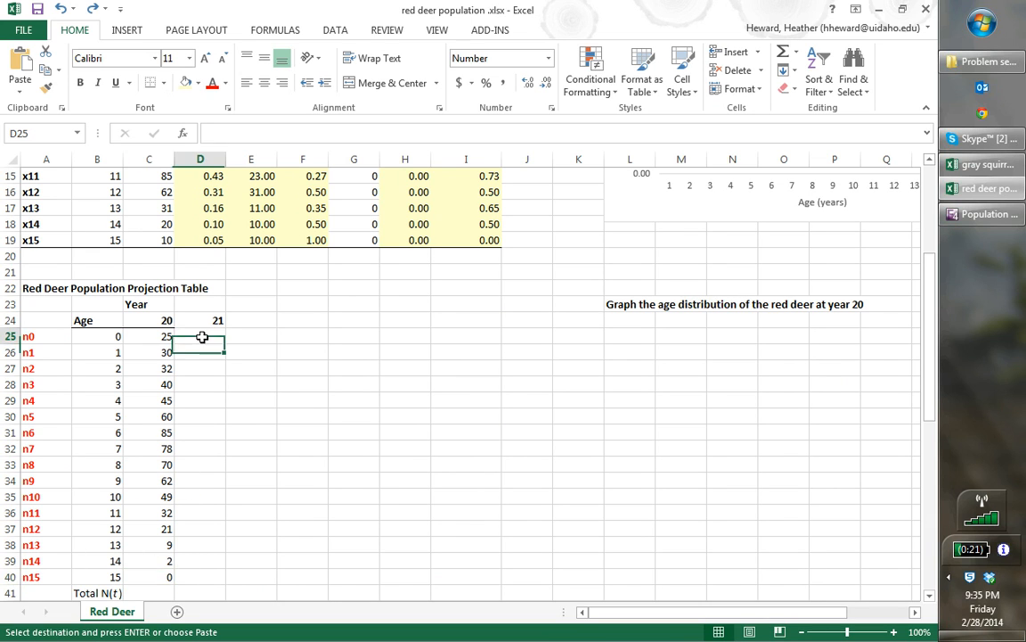
left_click(213, 447)
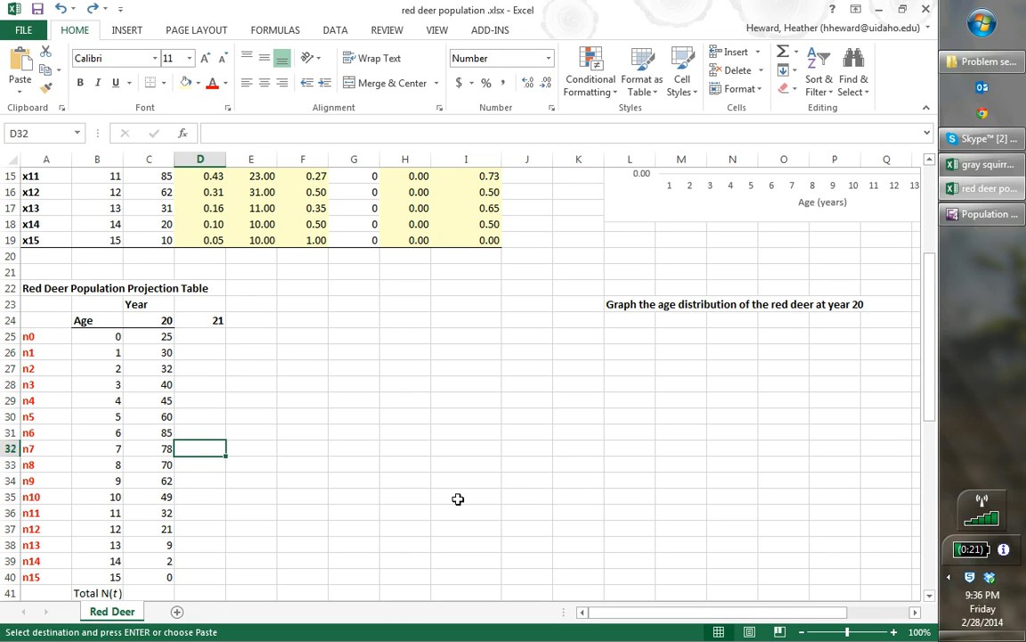
left_click_drag(927, 427, 931, 447)
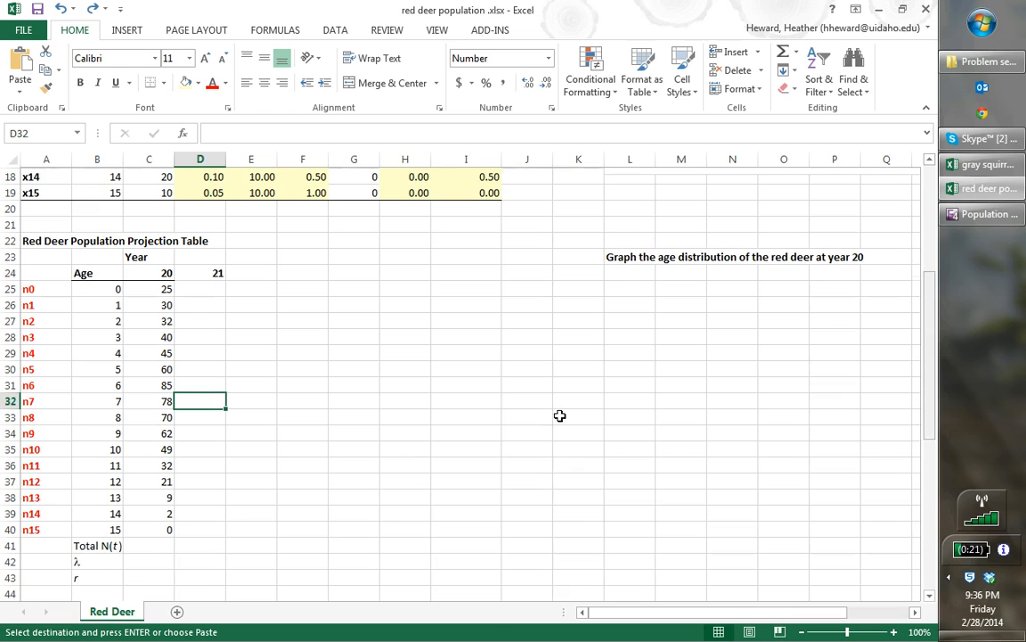
left_click(194, 564)
left_click(204, 574)
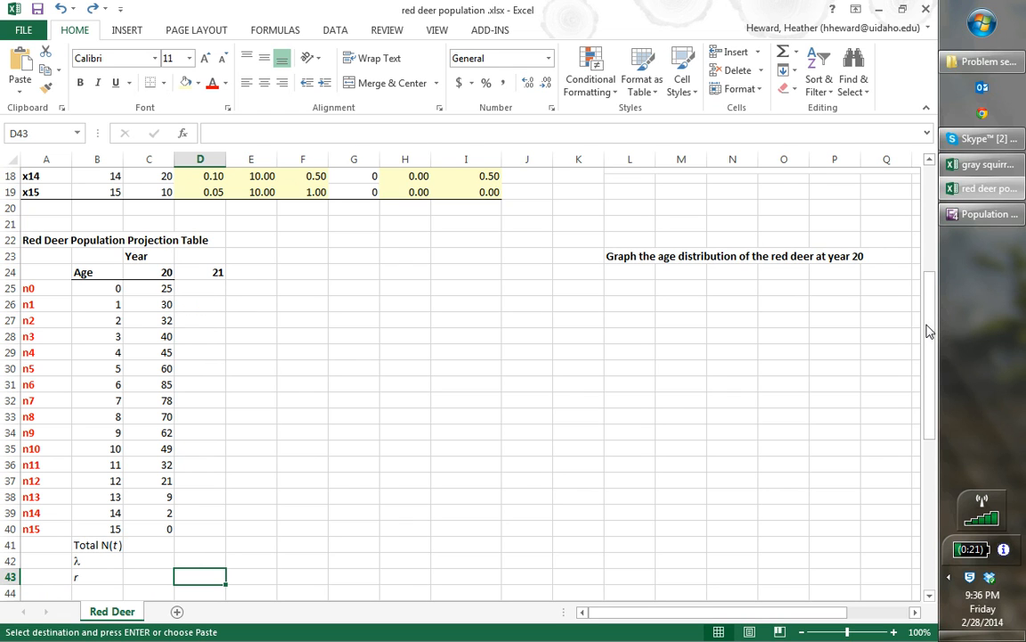
left_click_drag(928, 332, 929, 309)
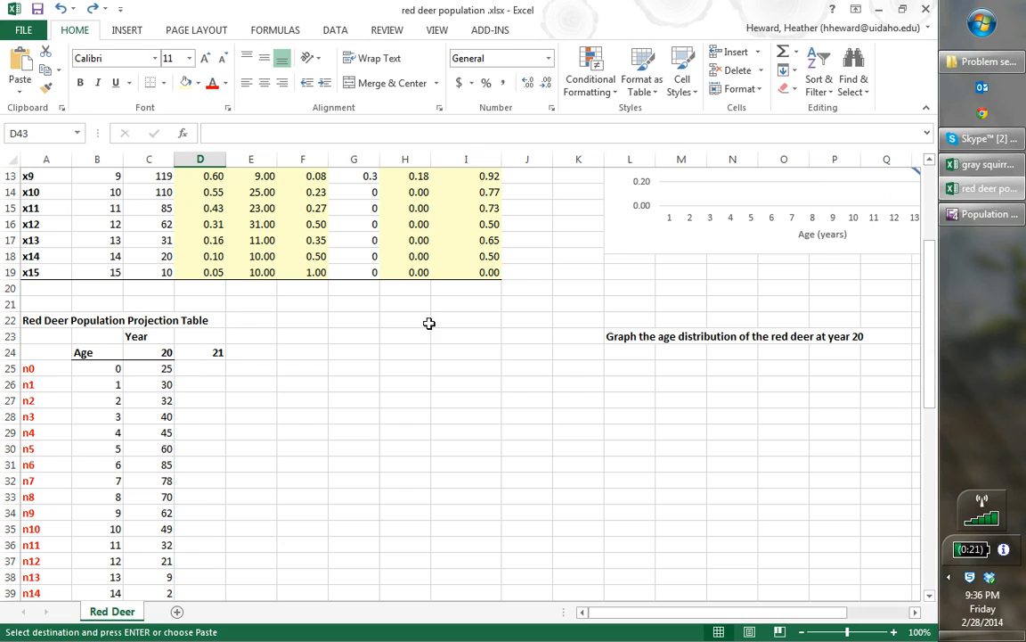
Step: Project the year 21 count for n1 in D26 with =C25*I4, then check the formula's references
left_click(204, 385)
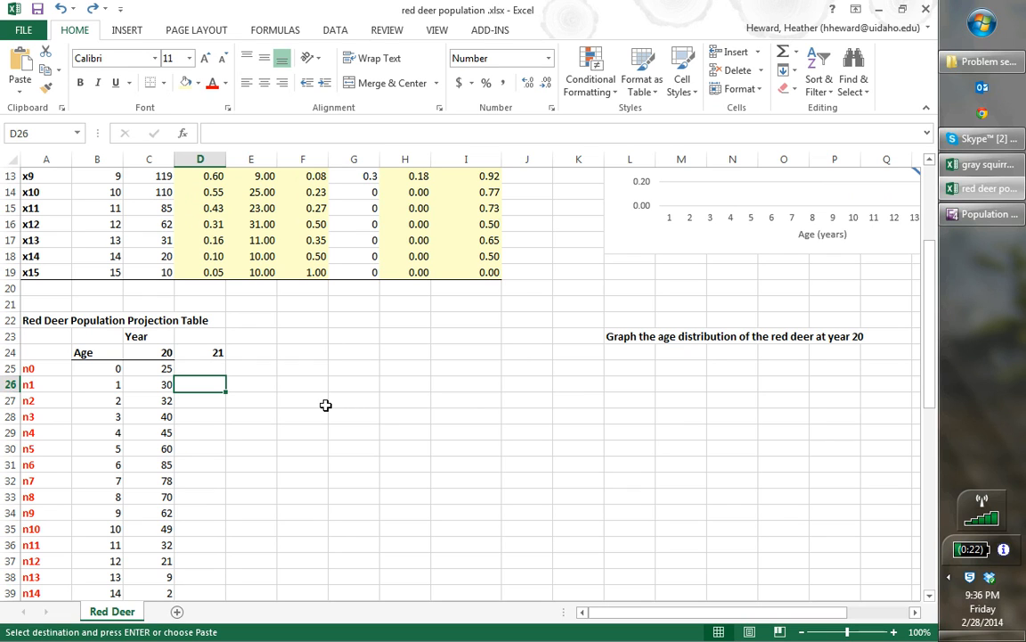
type("=")
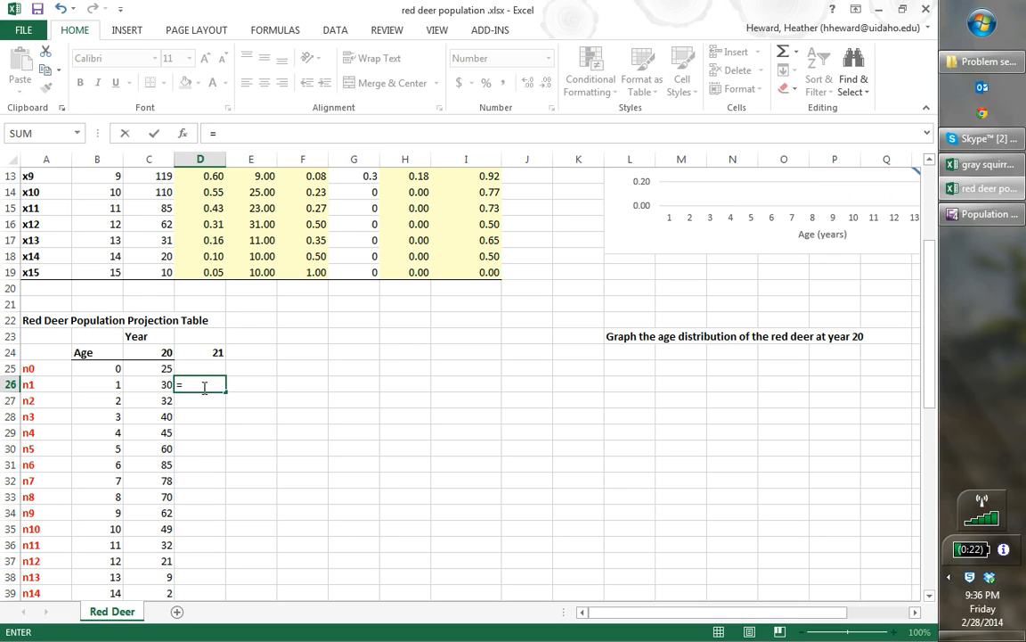
left_click(161, 368)
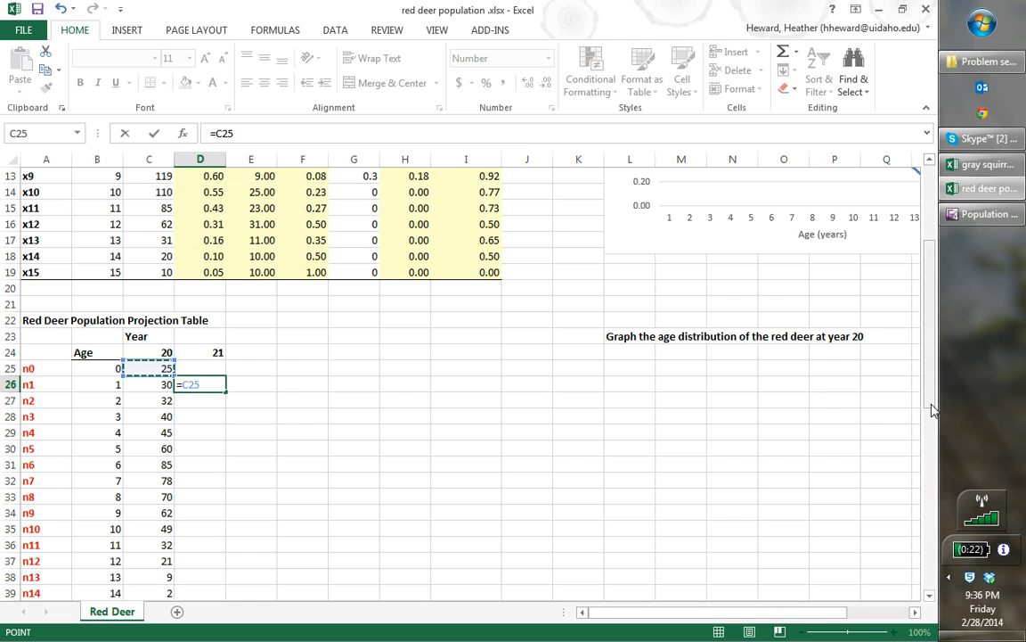
scroll(842, 370, "up", 1)
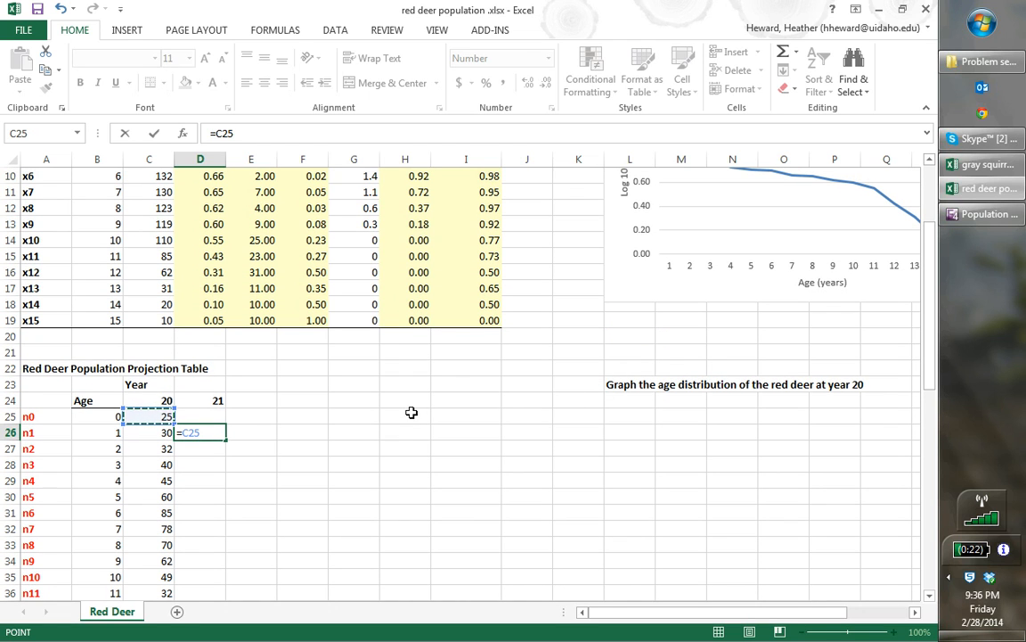
type("*")
left_click_drag(934, 363, 930, 314)
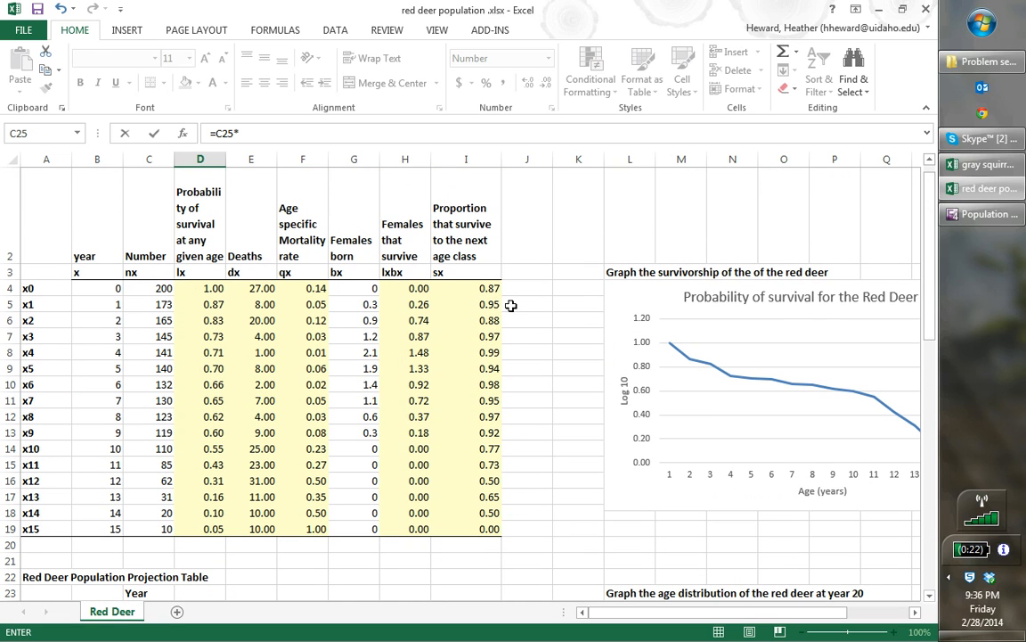
left_click(484, 288)
key("Return")
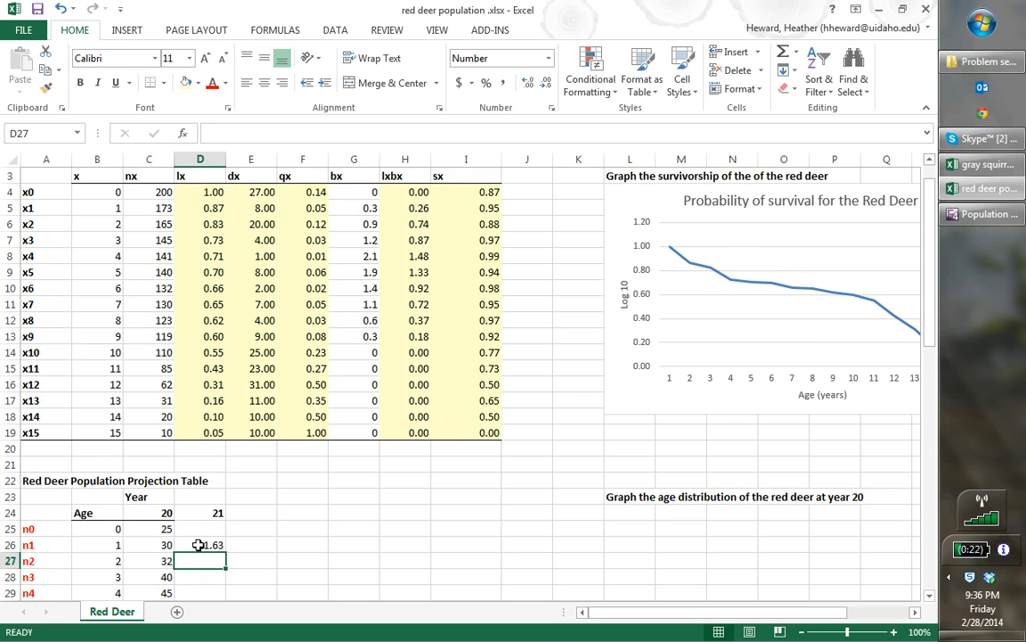
double_click(203, 546)
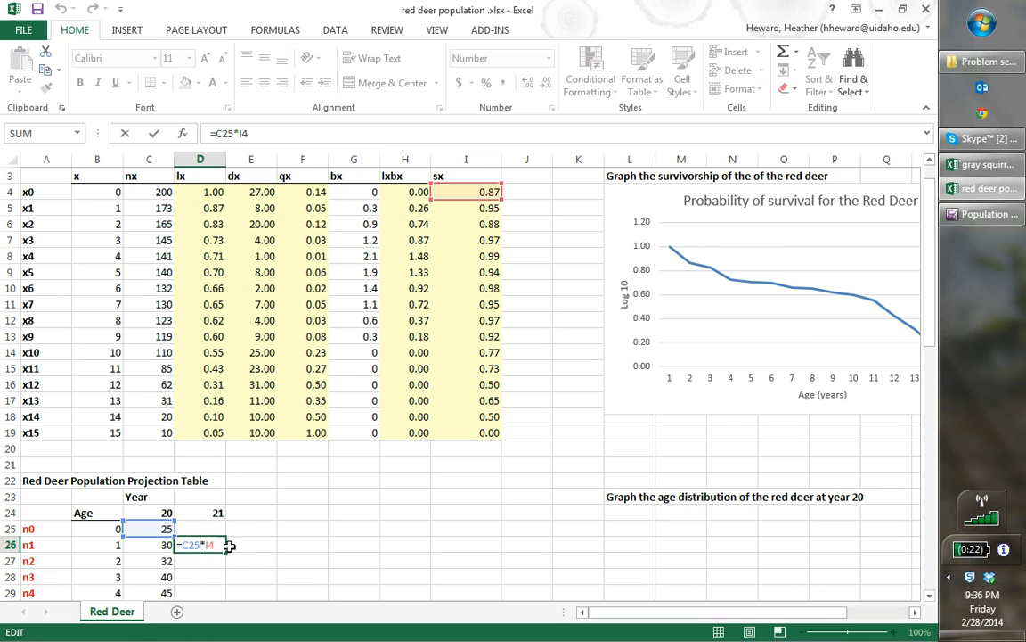
key("Return")
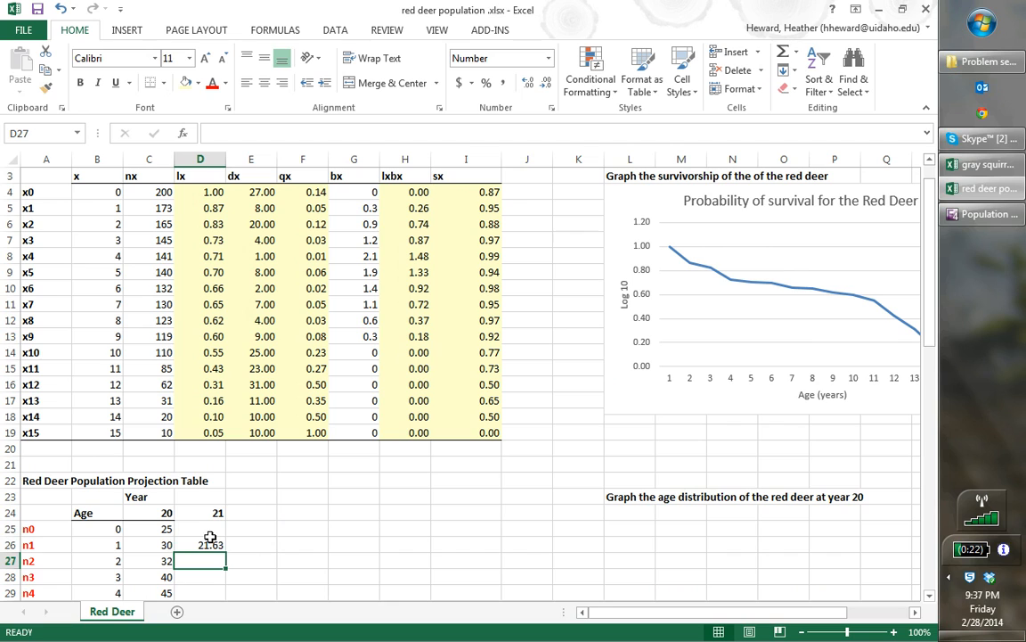
Step: Copy the D26 projection formula down to D27 for n2 and check its cell references
left_click(217, 546)
left_click_drag(226, 553, 229, 567)
double_click(211, 561)
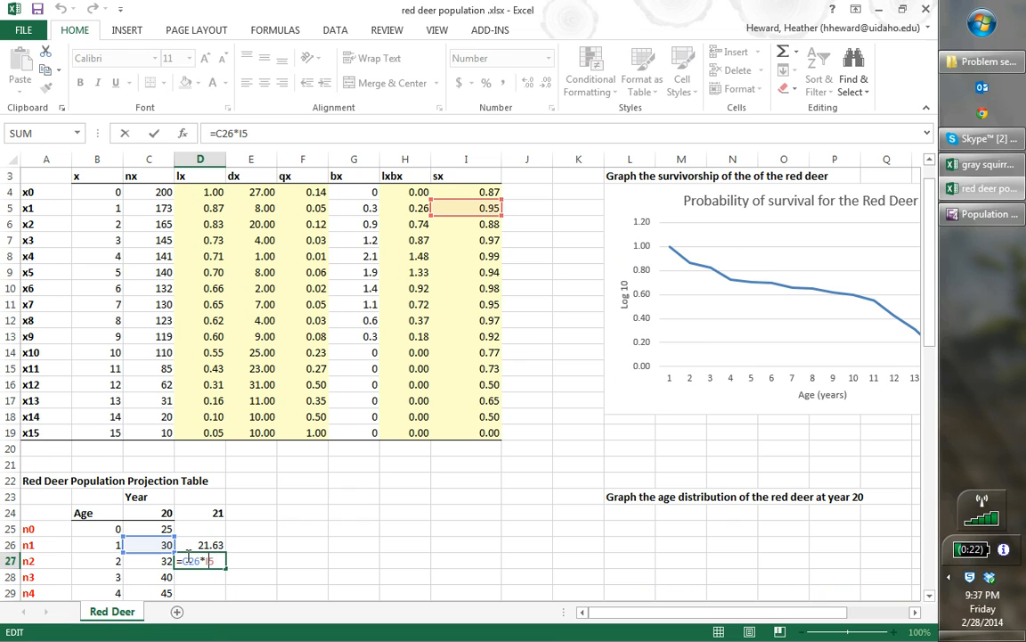
key("Return")
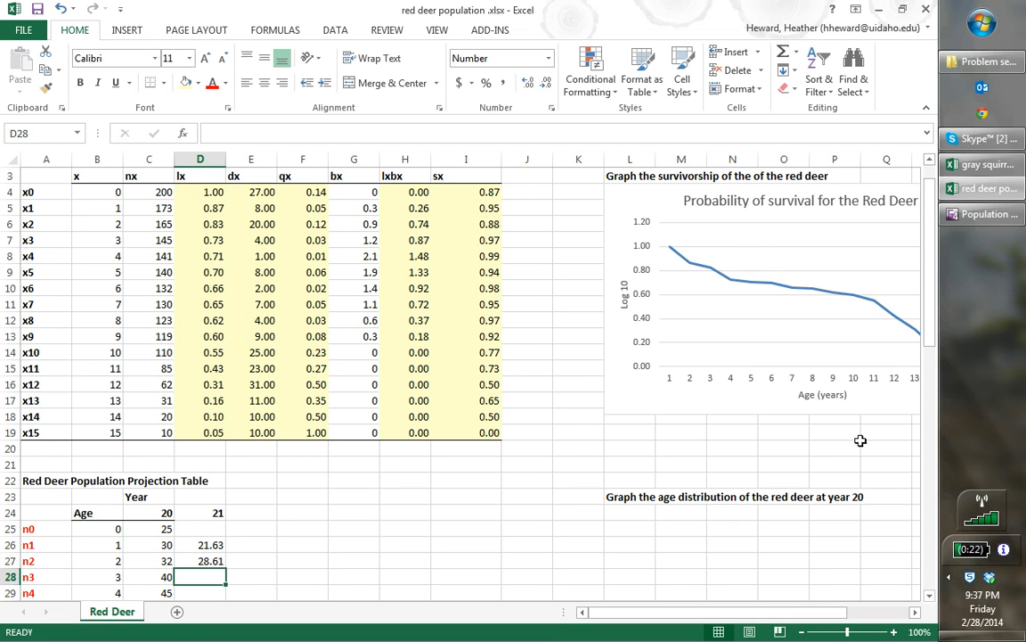
Step: Extend the D27 projection formula down to n15 in D40, keeping the Total N(t), λ and r rows empty
scroll(805, 372, "down", 3)
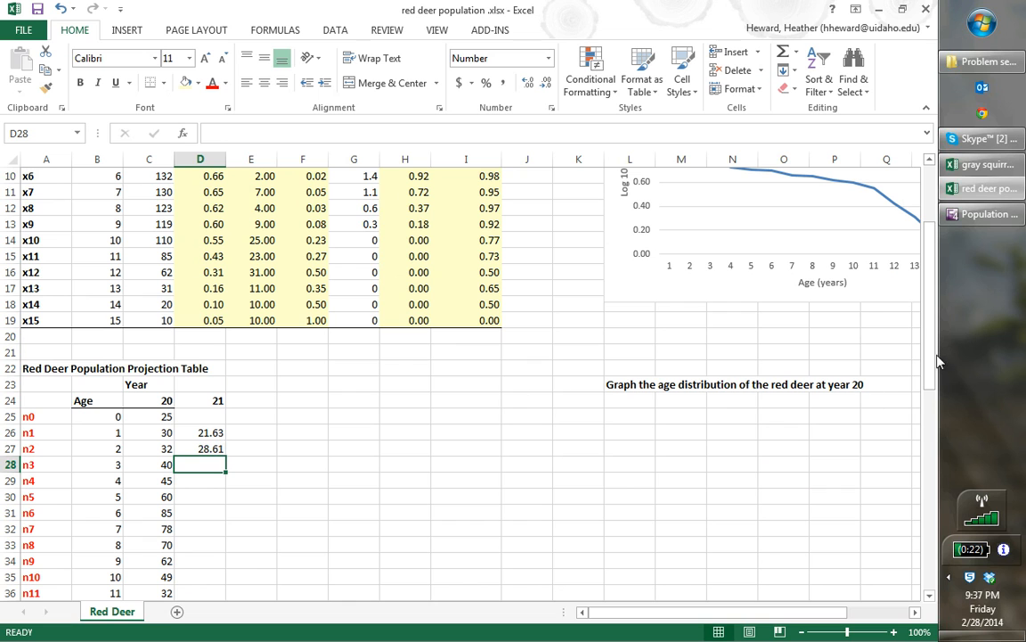
scroll(932, 376, "down", 3)
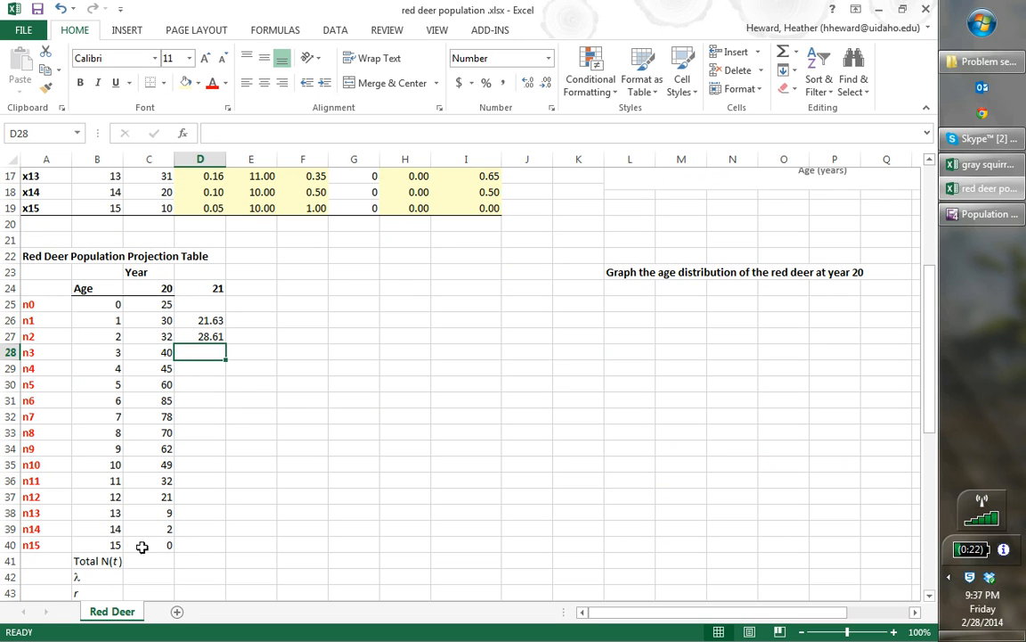
left_click(211, 336)
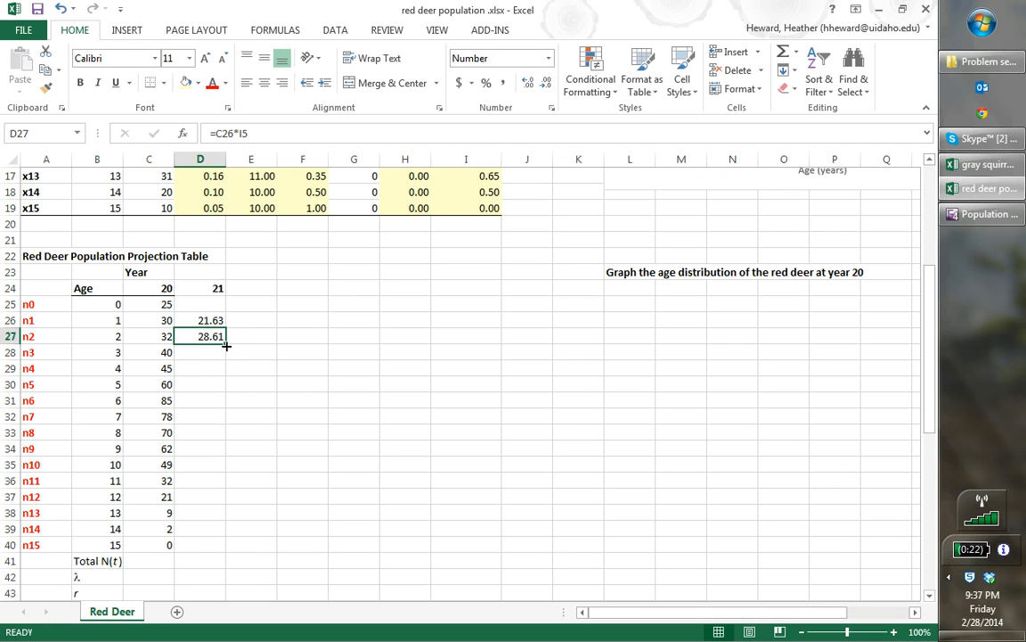
double_click(226, 345)
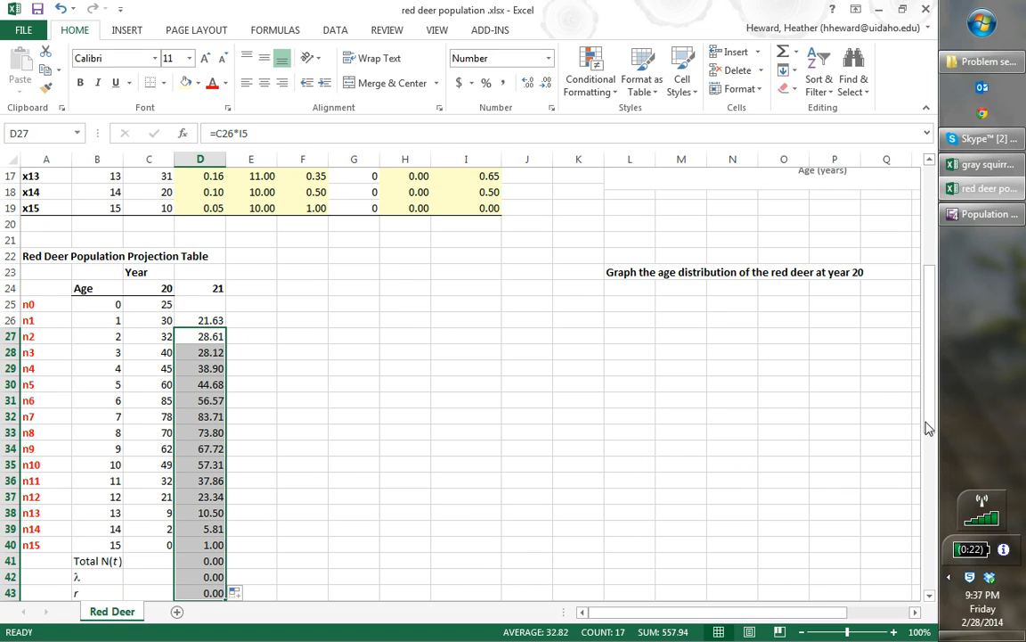
left_click_drag(929, 433, 931, 478)
left_click_drag(228, 488, 225, 438)
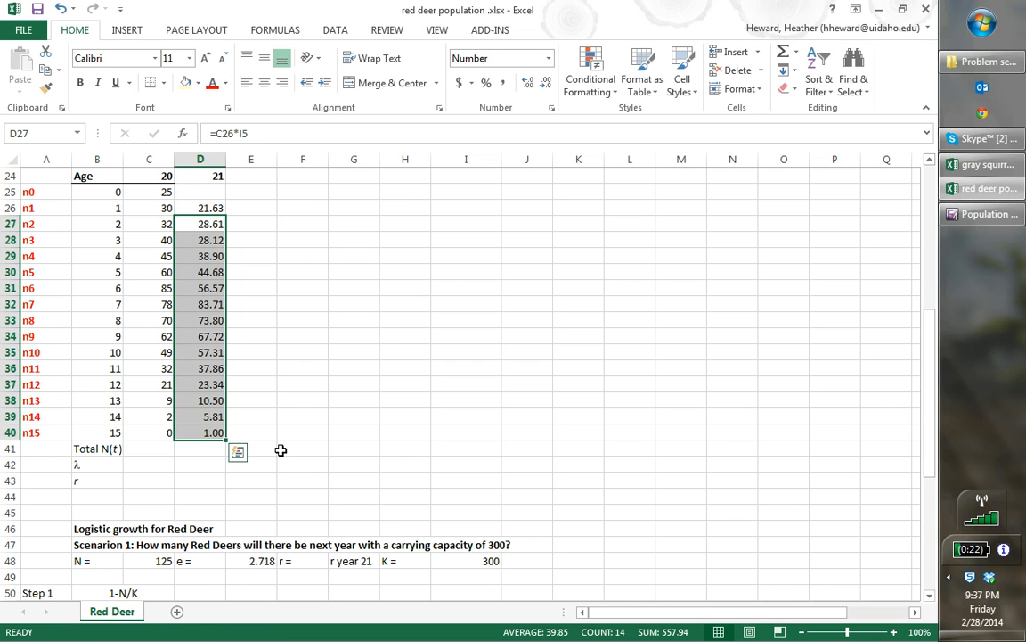
left_click(292, 432)
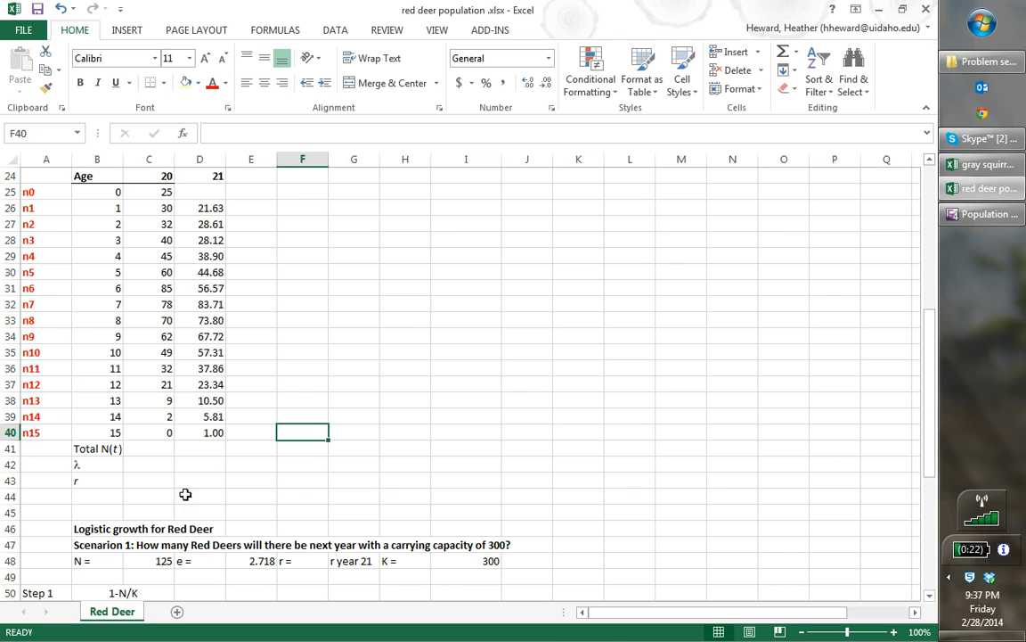
Step: Examine the year 21 age counts and their formulas in column D of the projection table
left_click(214, 479)
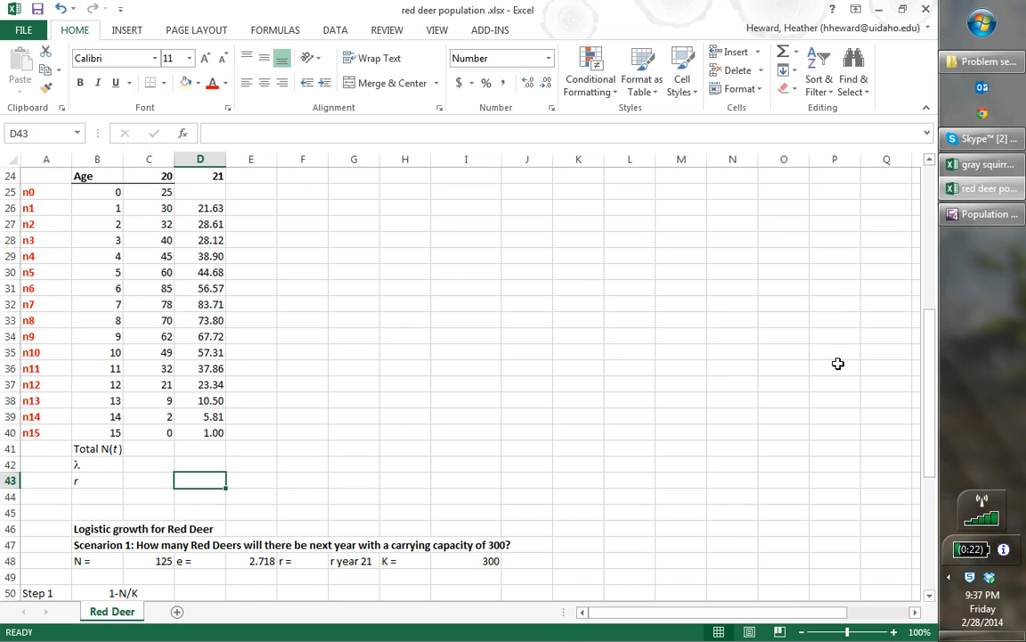
scroll(932, 429, "up", 1)
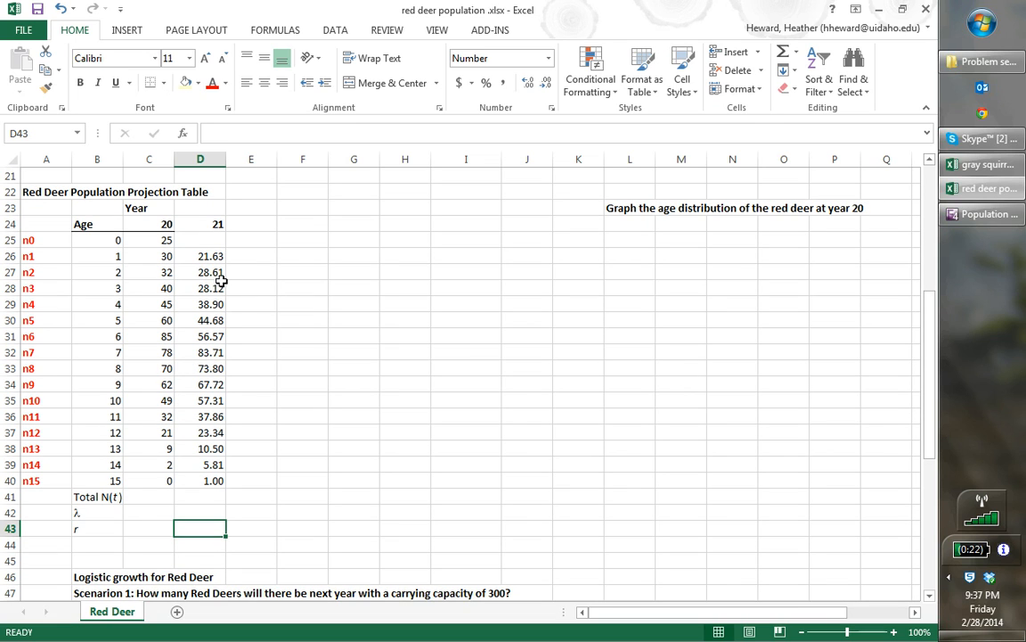
left_click(205, 448)
key("Up")
key("Up")
key("Up")
key("Up")
key("Up")
key("Up")
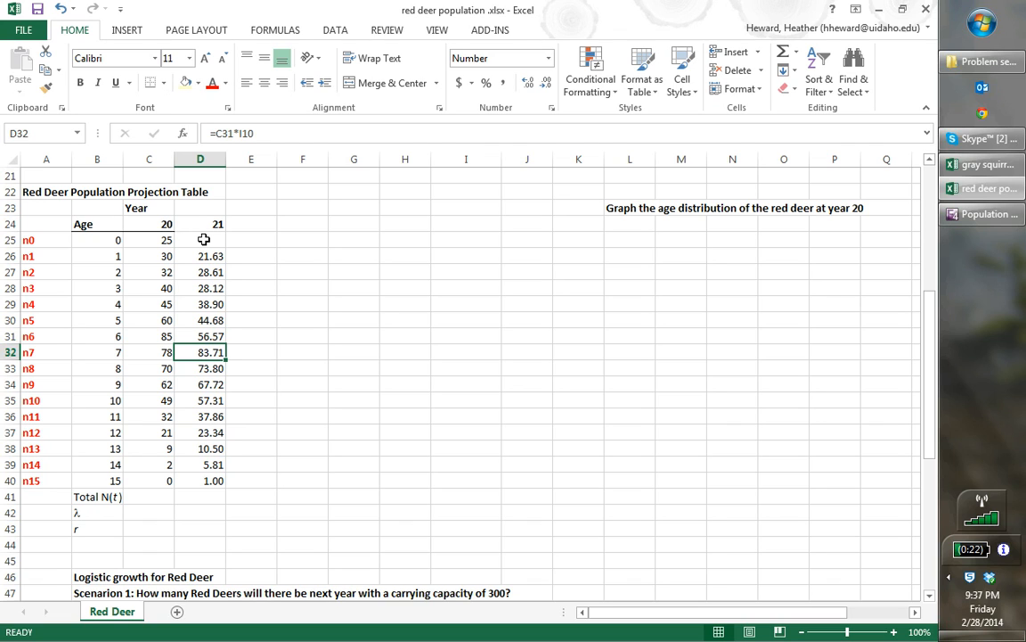
left_click(255, 255)
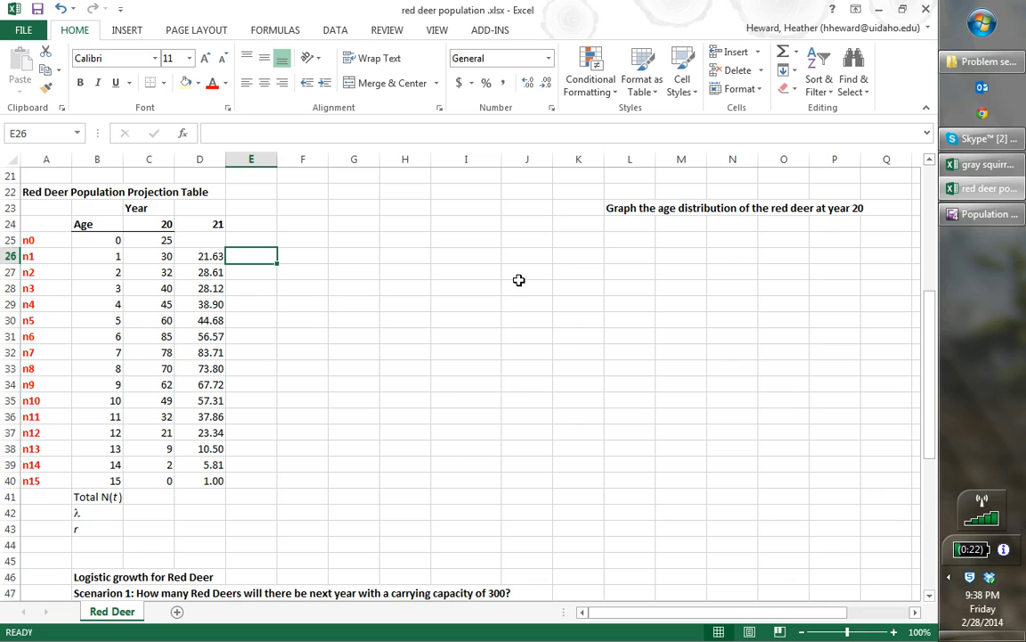
left_click(219, 256)
left_click(217, 270)
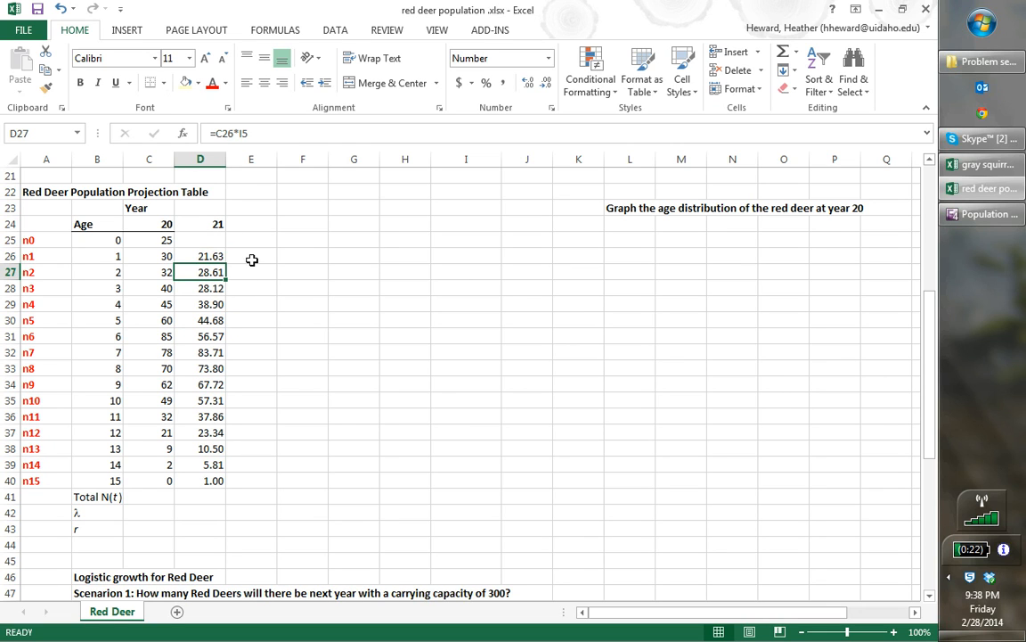
Step: Calculate the offspring of the n1 age class in E26 with =D26*G5
left_click(256, 258)
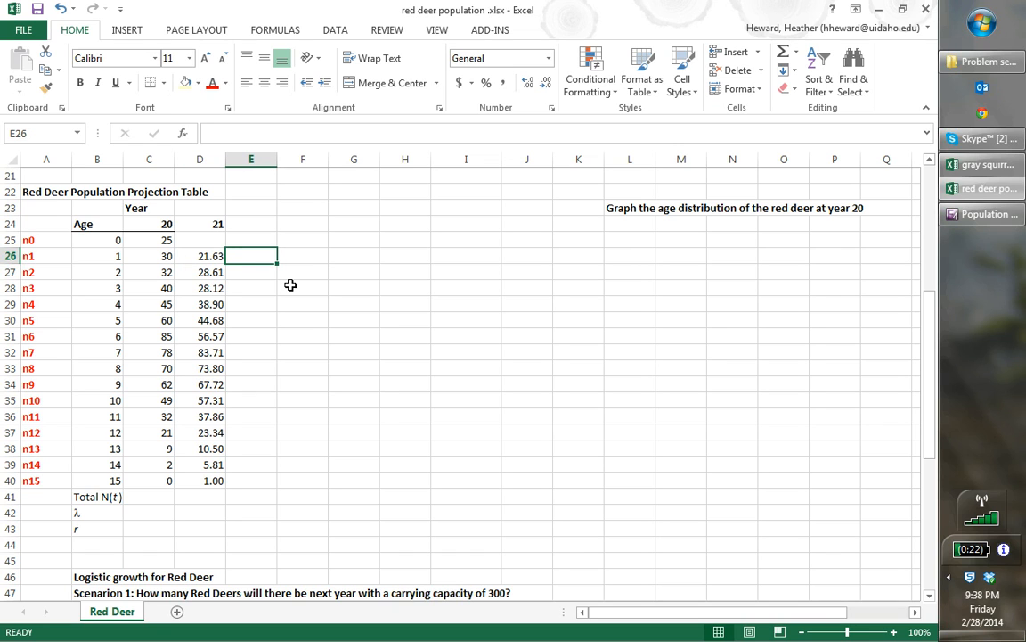
type("=")
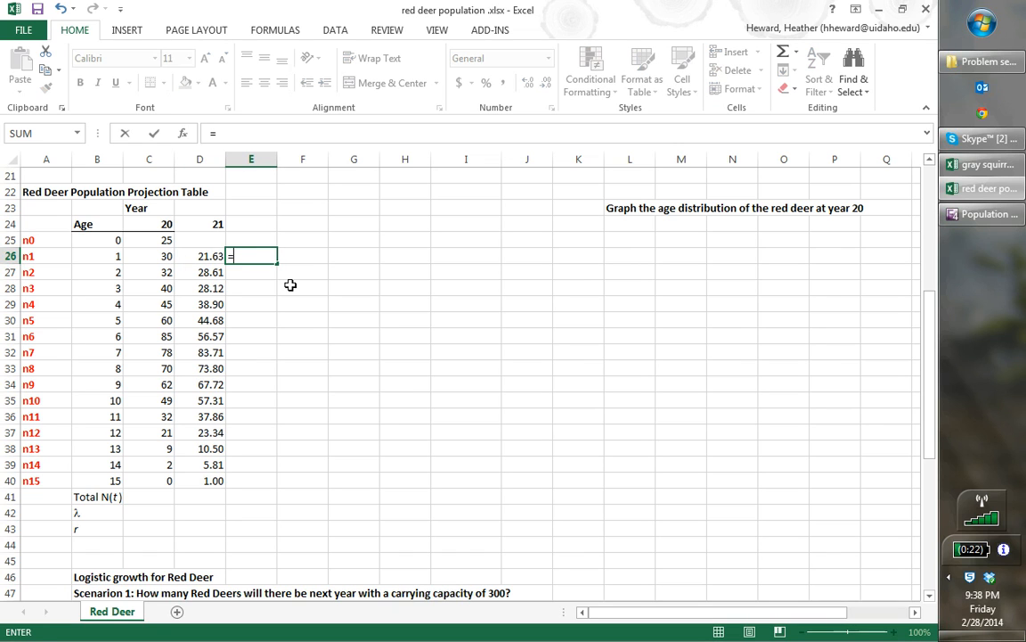
left_click(210, 256)
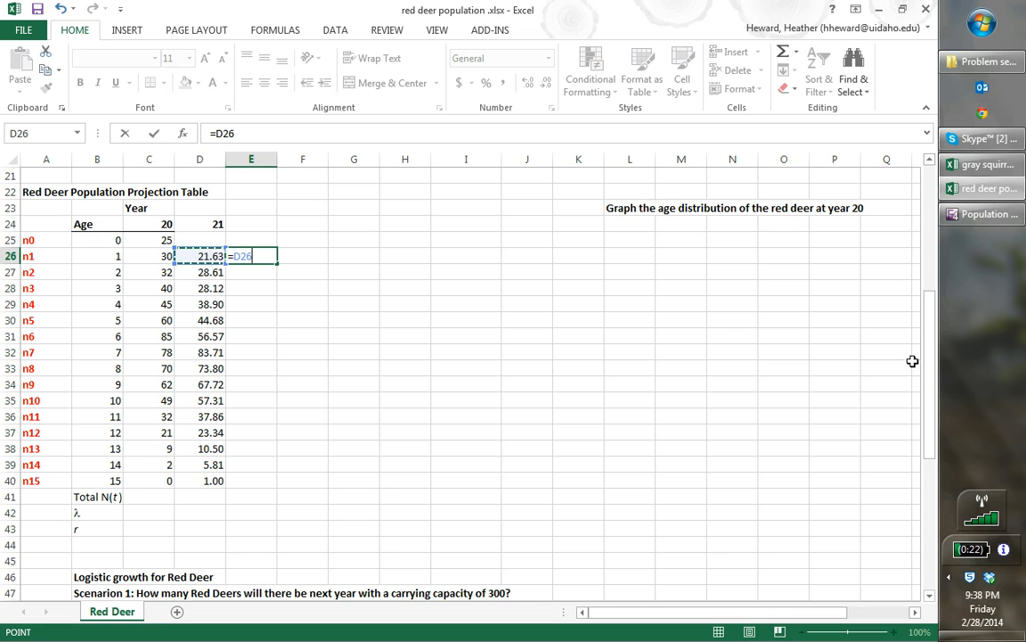
left_click_drag(926, 385, 926, 331)
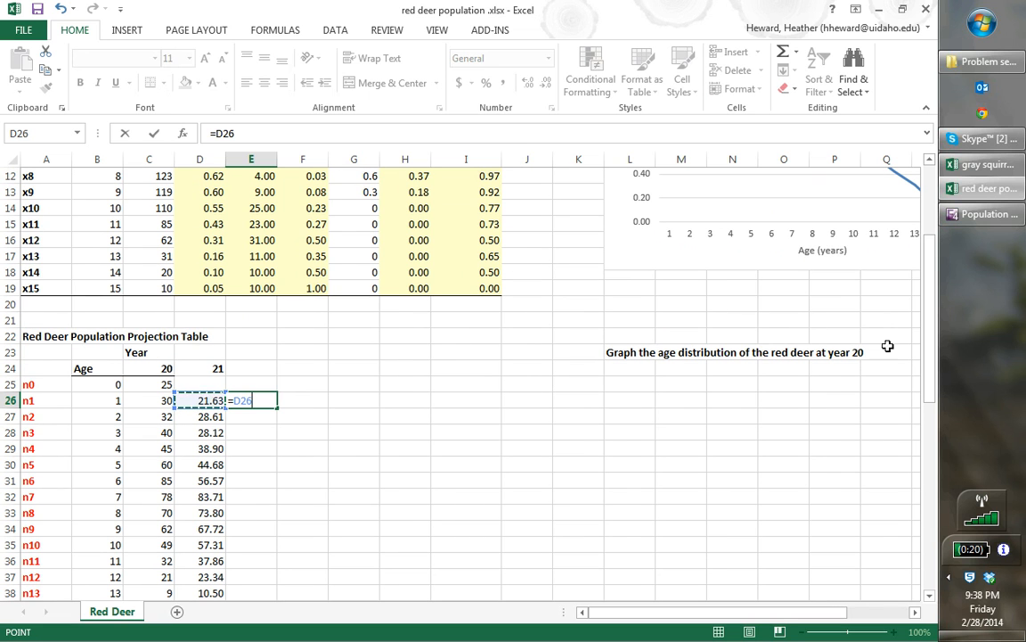
left_click_drag(936, 371, 932, 318)
left_click(369, 210)
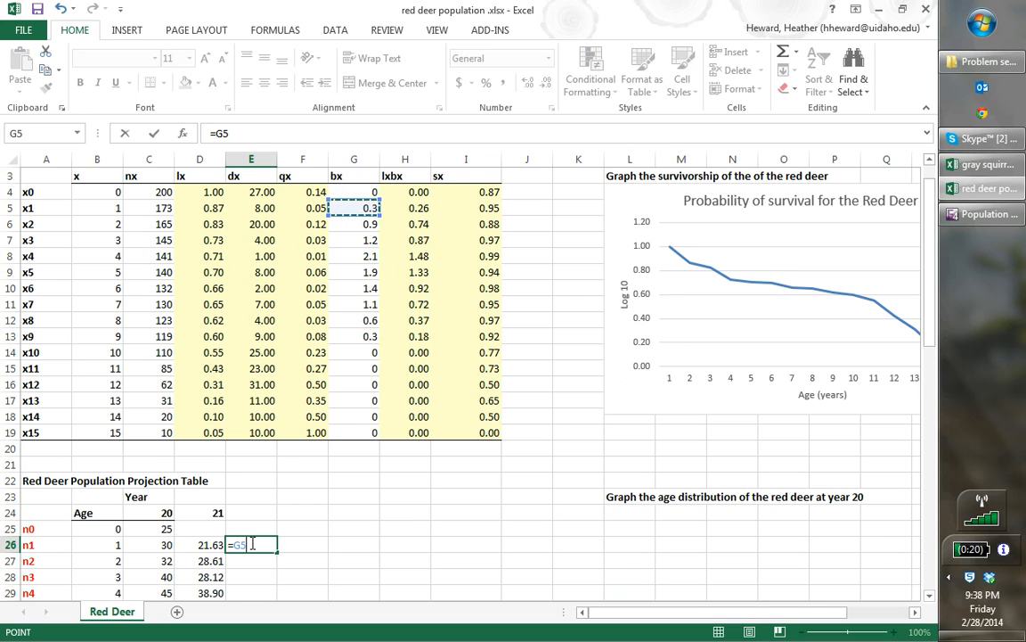
left_click(203, 545)
type("*")
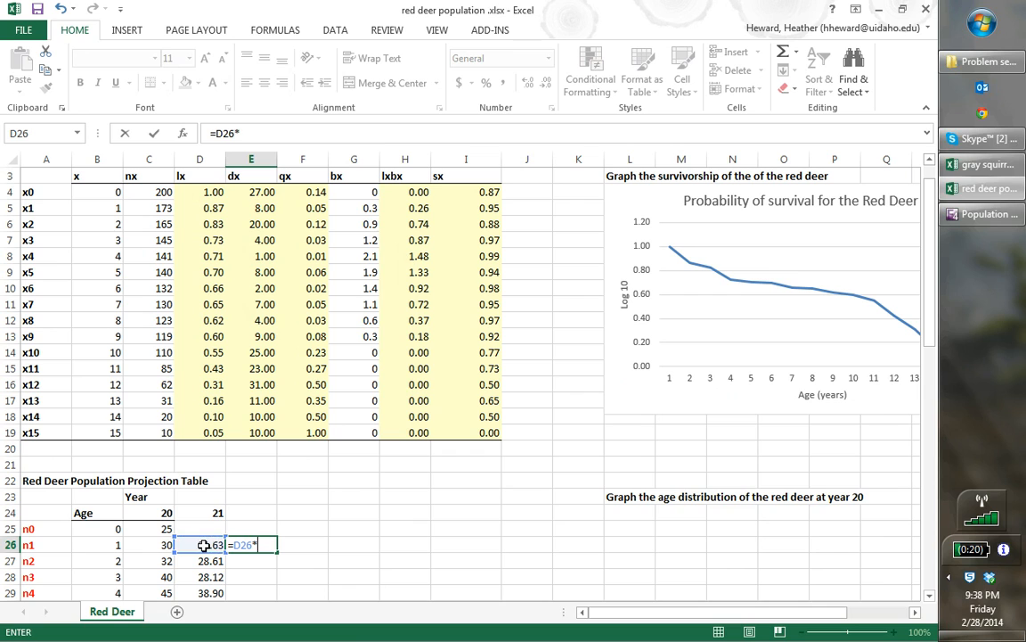
left_click(361, 209)
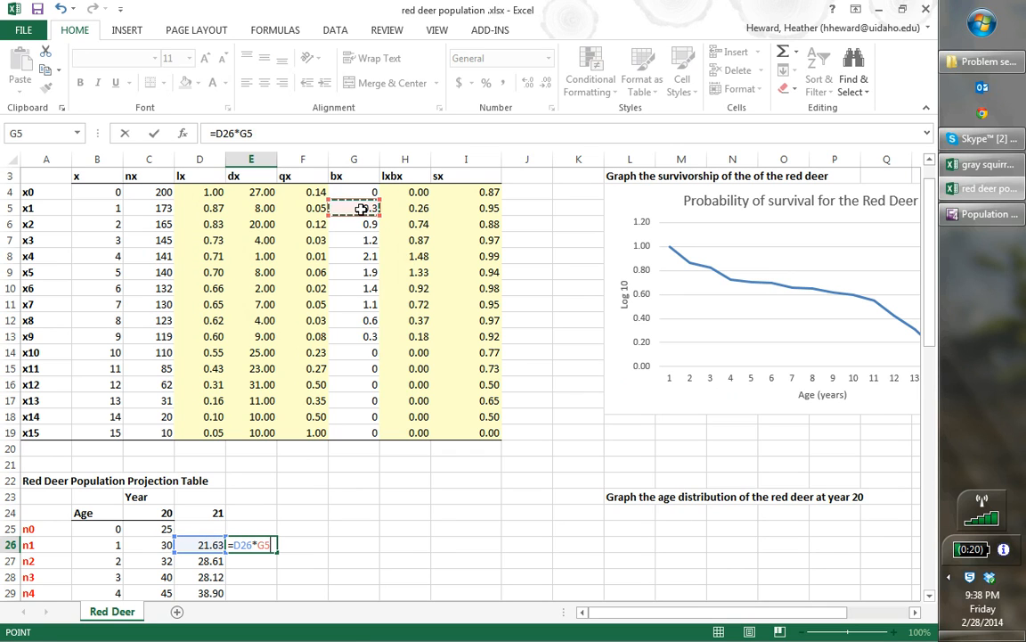
key("Return")
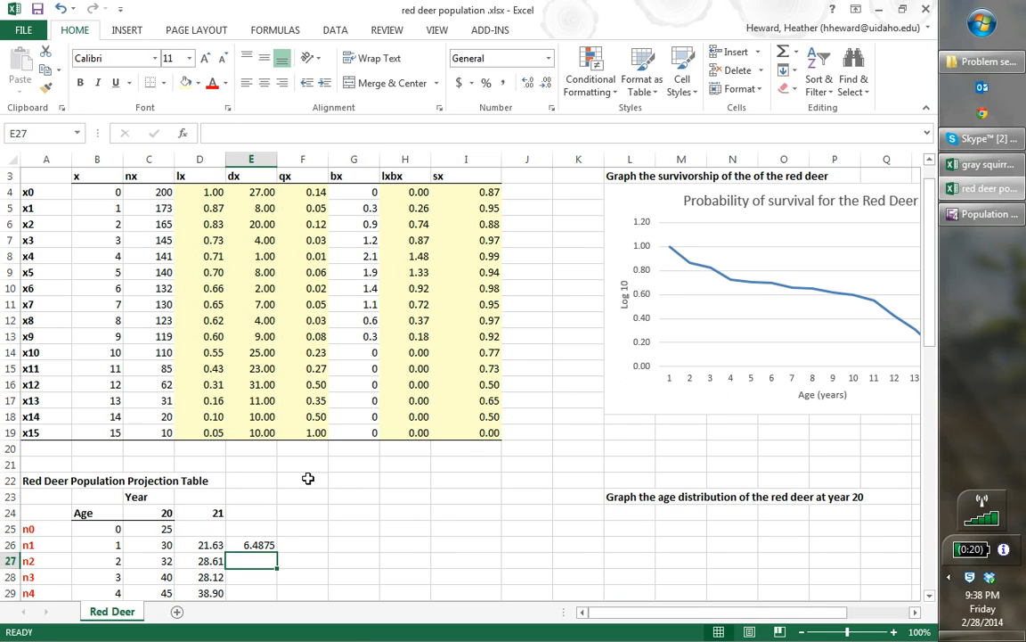
Step: Fill the E26 offspring formula down column E to row 43 and check the n10 formula in E35
left_click(253, 546)
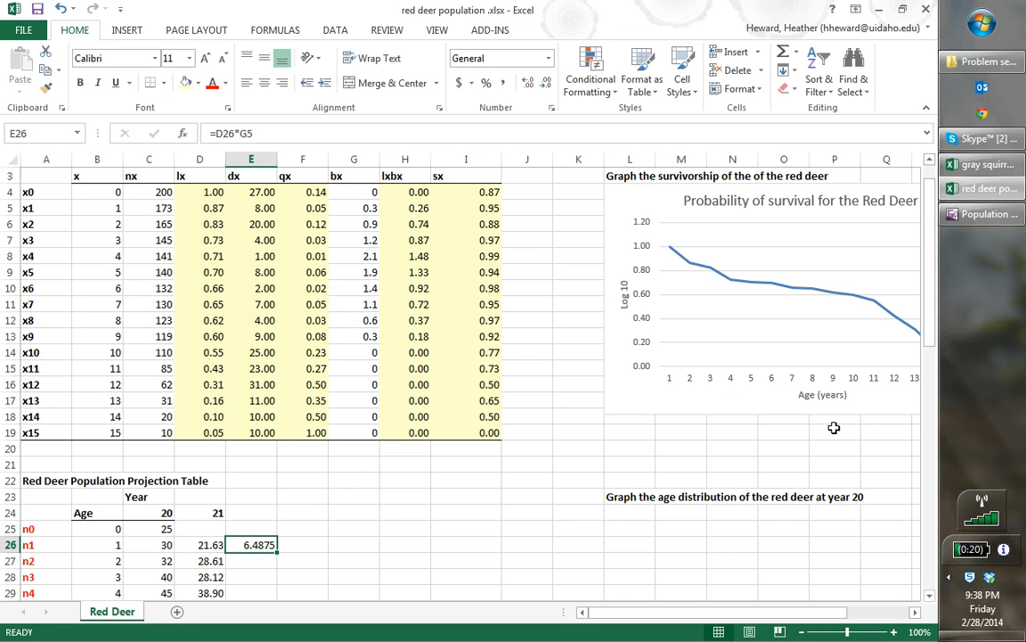
left_click_drag(930, 344, 935, 395)
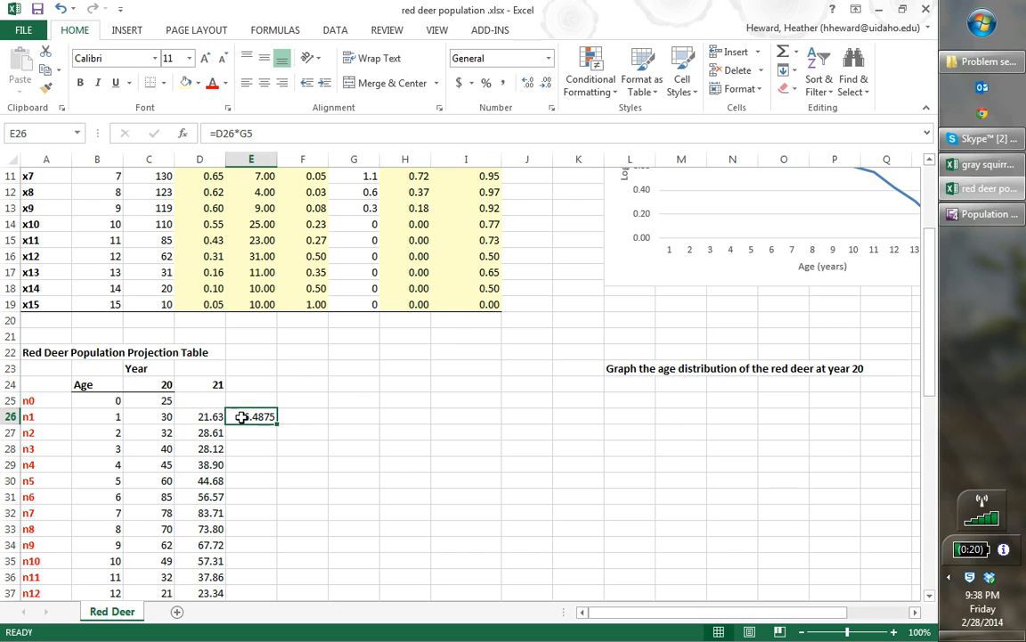
left_click_drag(278, 425, 284, 593)
left_click_drag(933, 398, 935, 440)
left_click(258, 432)
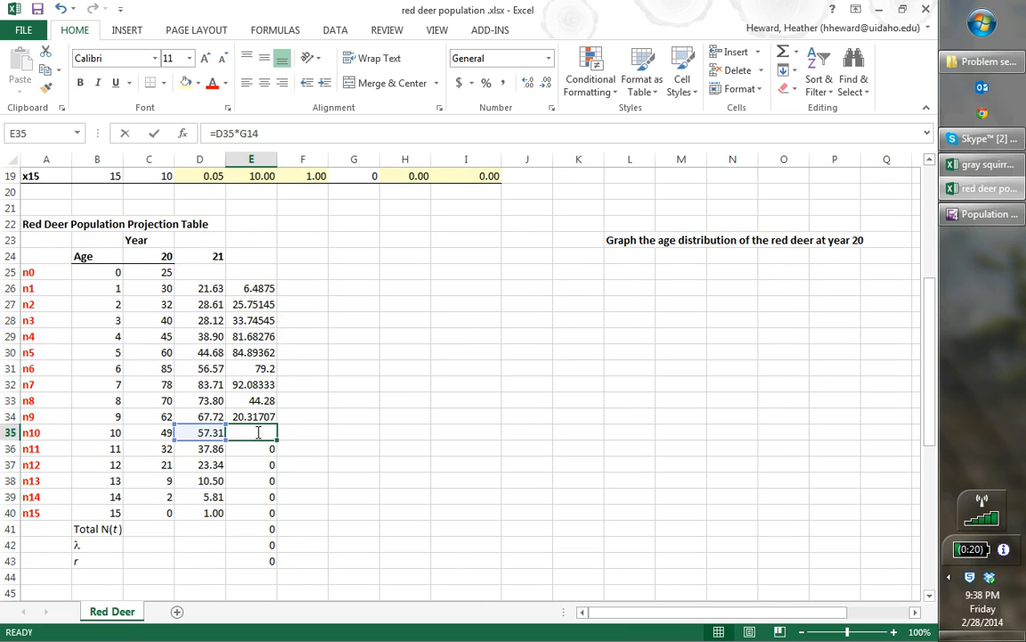
double_click(258, 433)
mouse_move(929, 434)
left_mouse_down()
mouse_move(926, 381)
mouse_move(936, 432)
left_mouse_up()
key("Return")
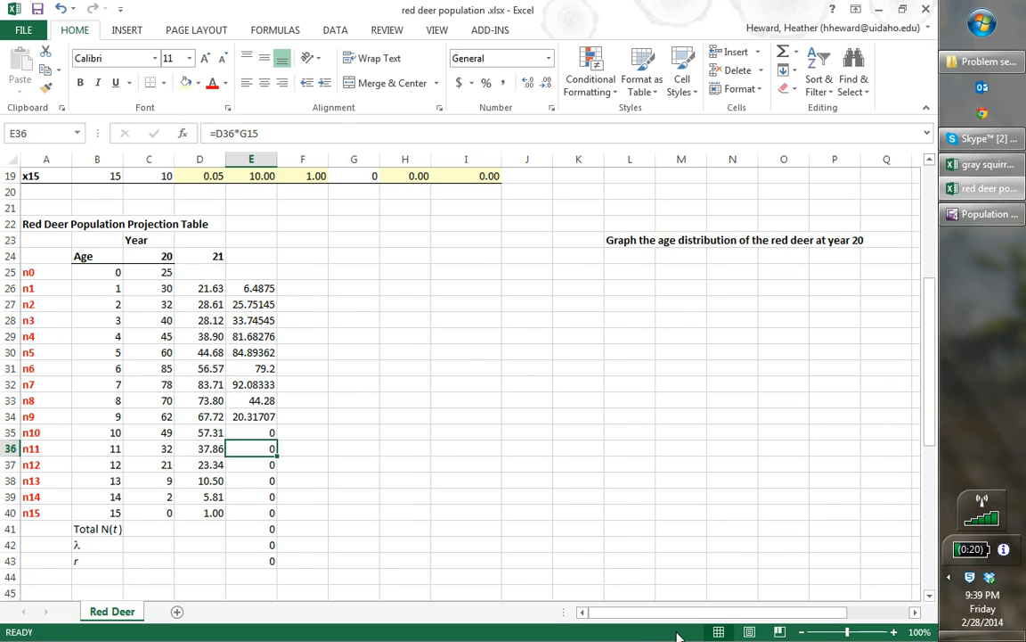
Step: Clear the surplus offspring formulas in E41:E43 beside the Total N(t), λ and r rows
left_click_drag(255, 528, 269, 545)
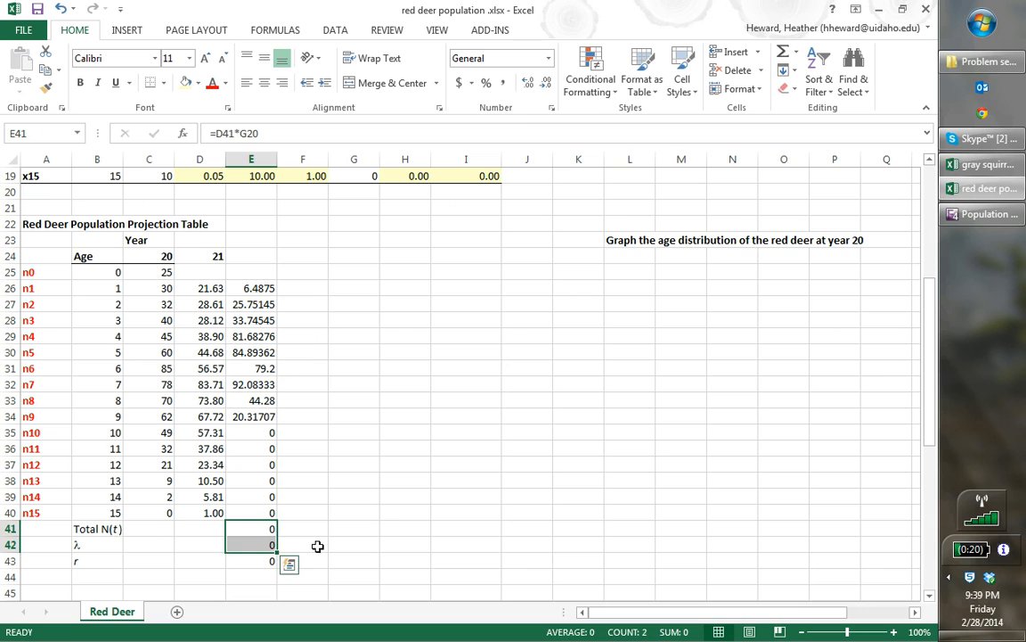
left_click(317, 544)
left_click_drag(265, 560, 261, 532)
key("BackSpace")
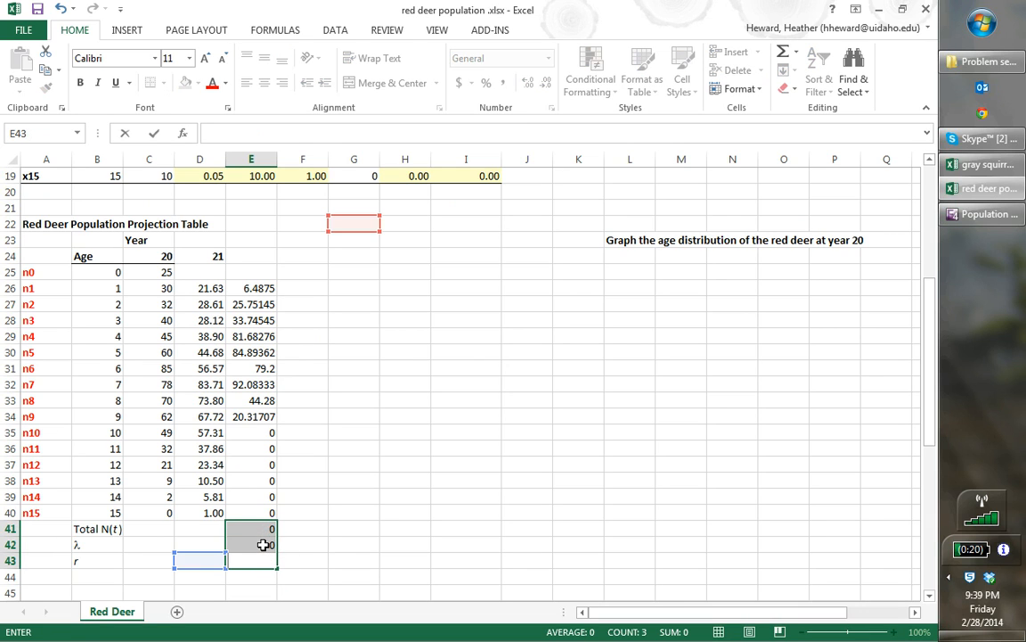
left_click(267, 545)
key("BackSpace")
left_click(266, 526)
key("BackSpace")
left_click(350, 516)
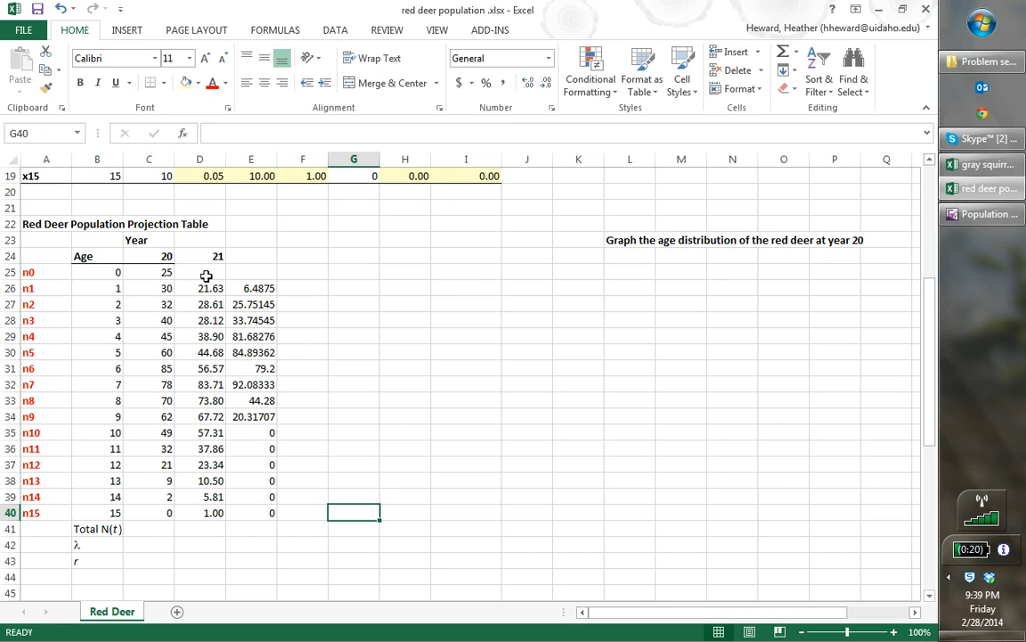
Step: Calculate the year 21 newborns (n0) in D25 with =SUM(E26:E40)
left_click(210, 272)
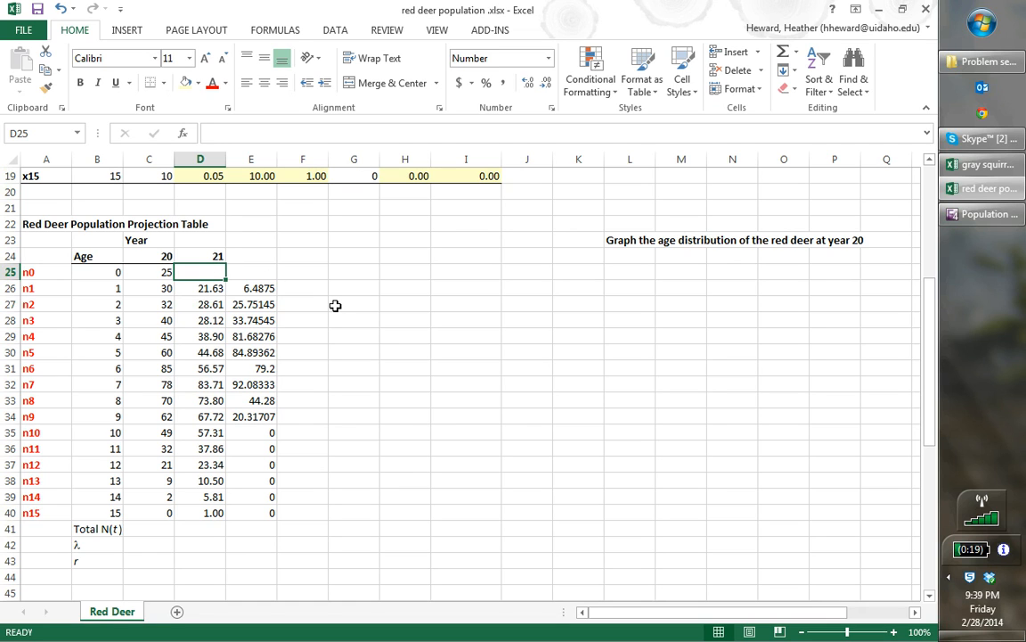
type("=")
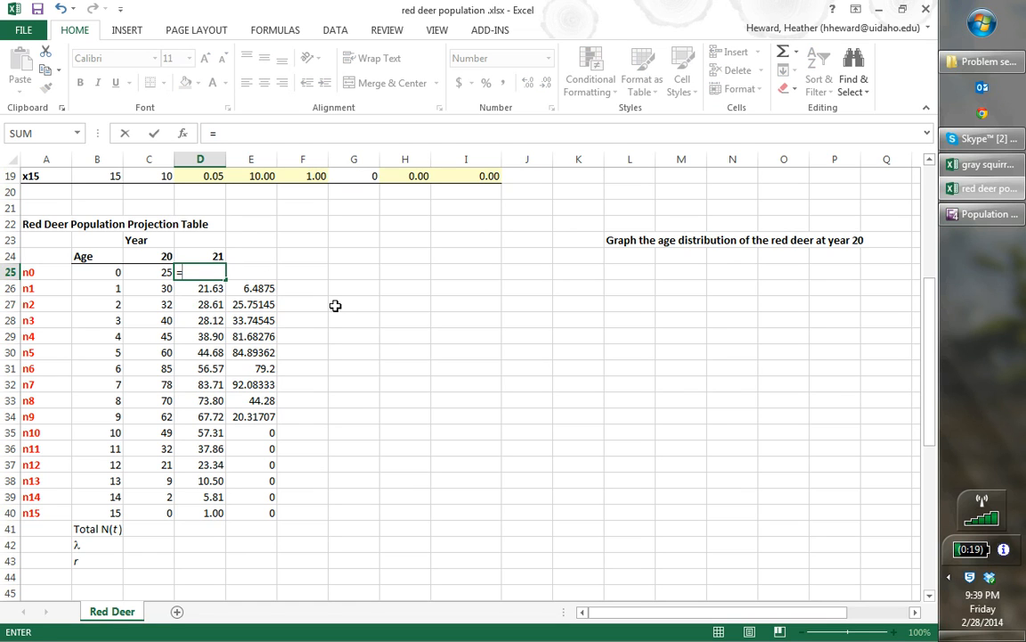
type("sum")
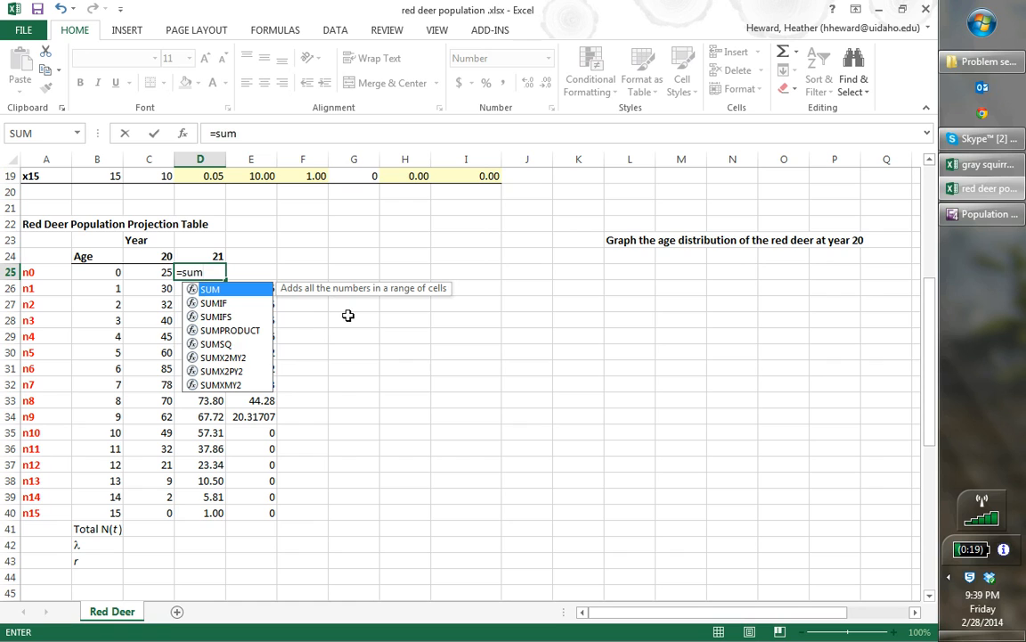
type("(")
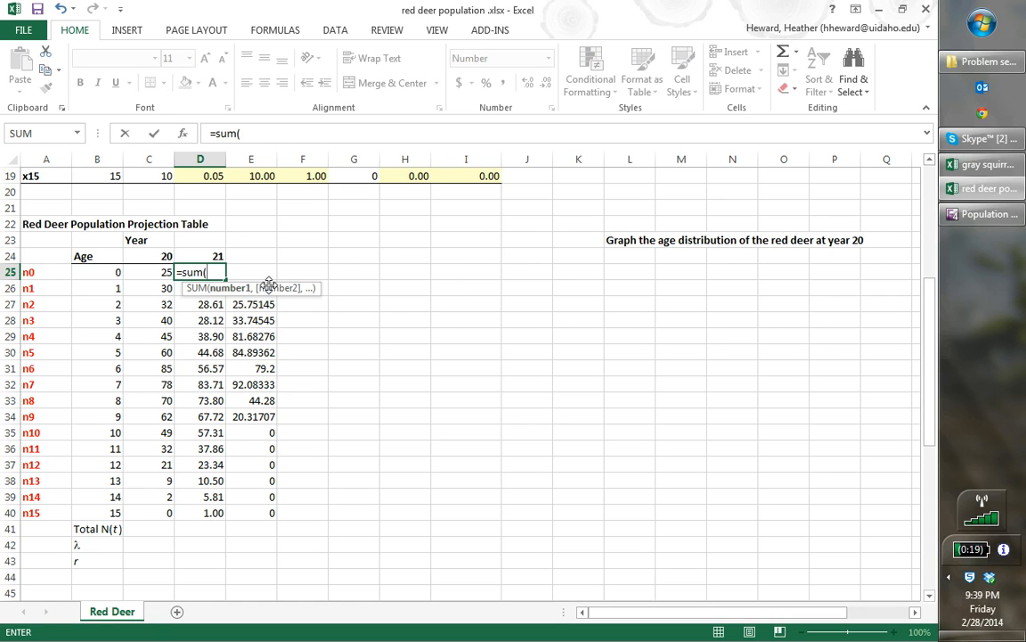
left_click_drag(268, 284, 268, 333)
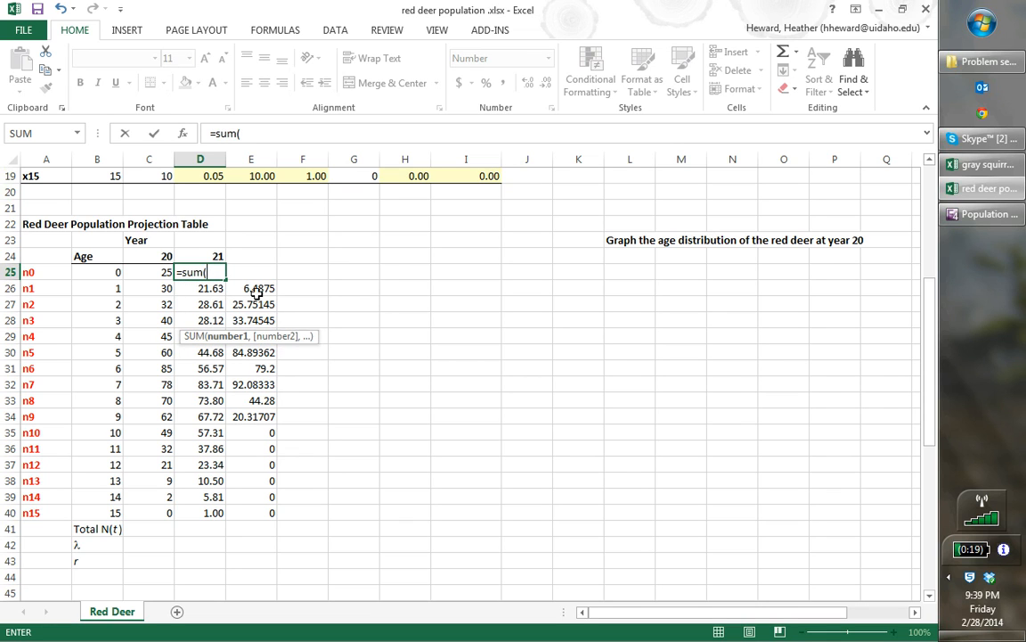
left_click_drag(255, 284, 269, 514)
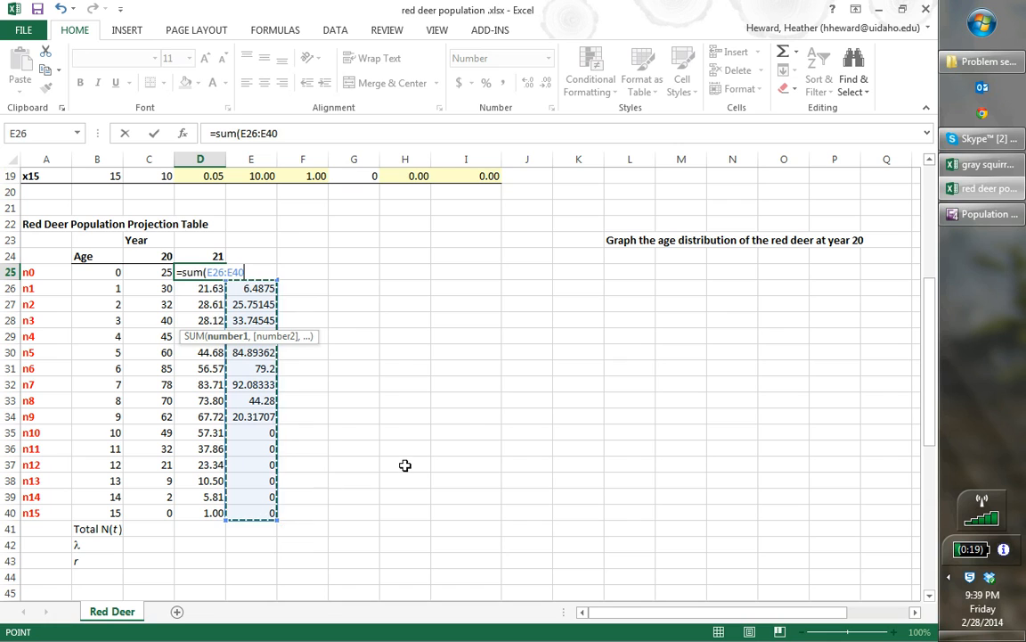
key("Return")
left_click(336, 347)
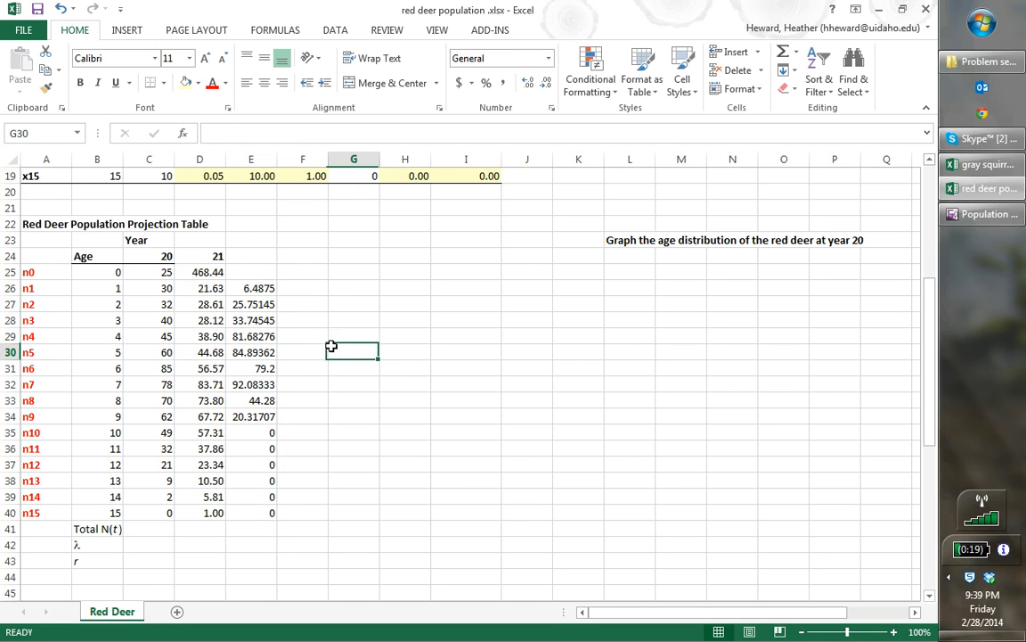
Step: Examine the year 21 formulas for n1 to n9 in column D and the n0 newborn formula in D25
left_click(204, 288)
key("Down")
key("Down")
key("Down")
key("Down")
key("Down")
key("Down")
key("Down")
key("Down")
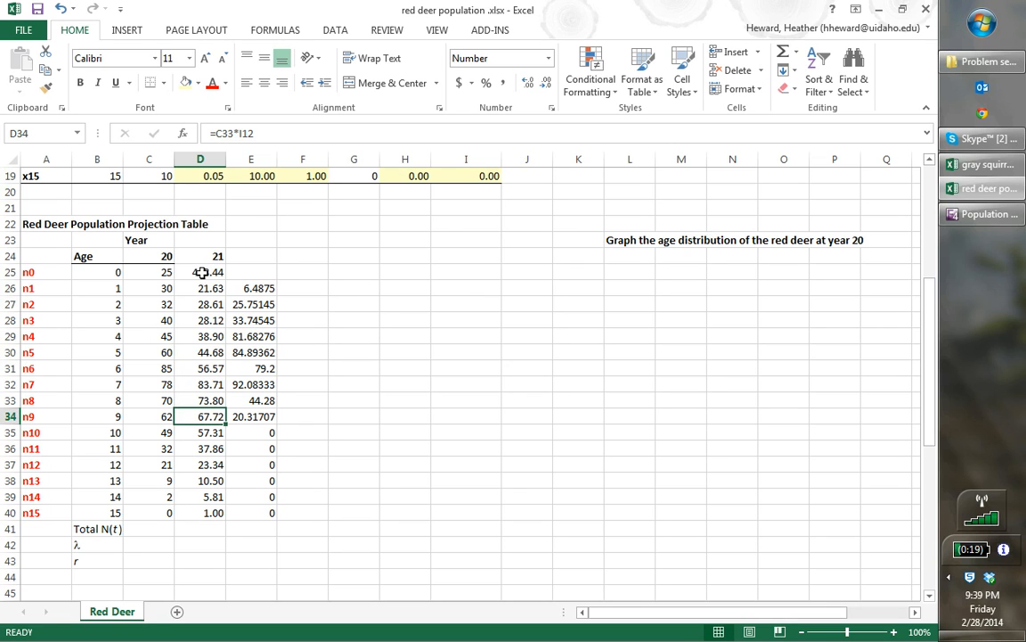
key("Up")
key("Up")
key("Up")
key("Up")
key("Up")
key("Up")
key("Up")
key("Up")
key("Up")
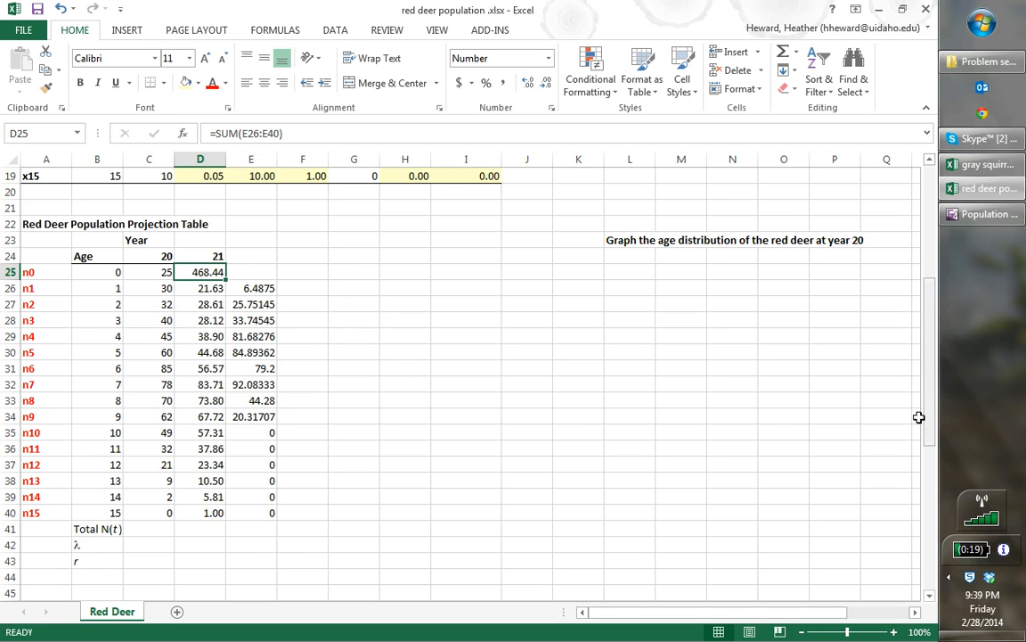
Step: Total the year 20 population in C41 with =SUM(C25:C40) and fill the formula across to year 21 in D41
left_click_drag(934, 432, 935, 456)
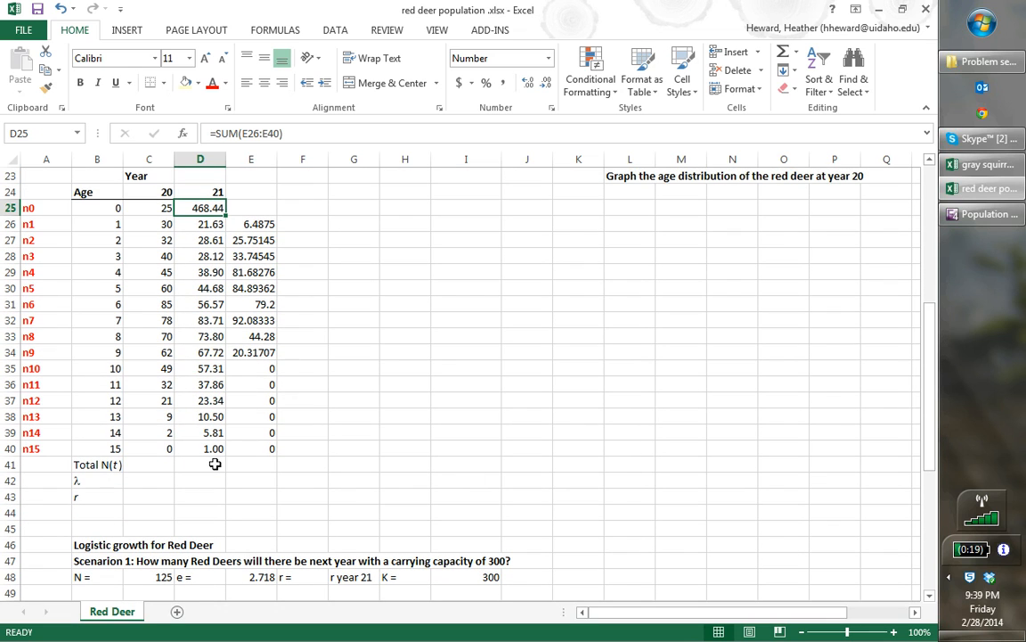
left_click(141, 464)
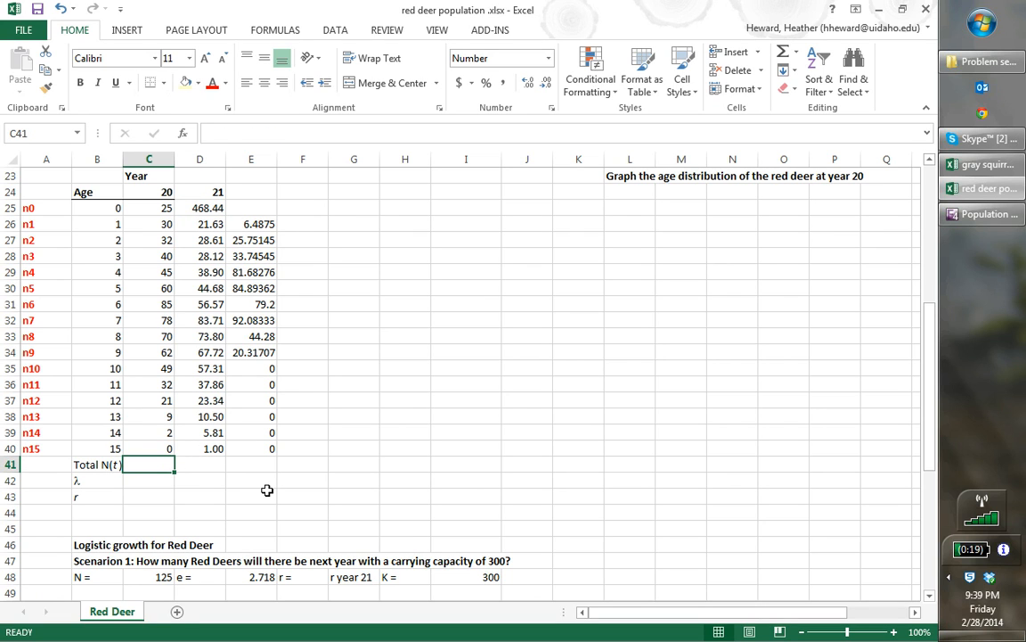
type("=")
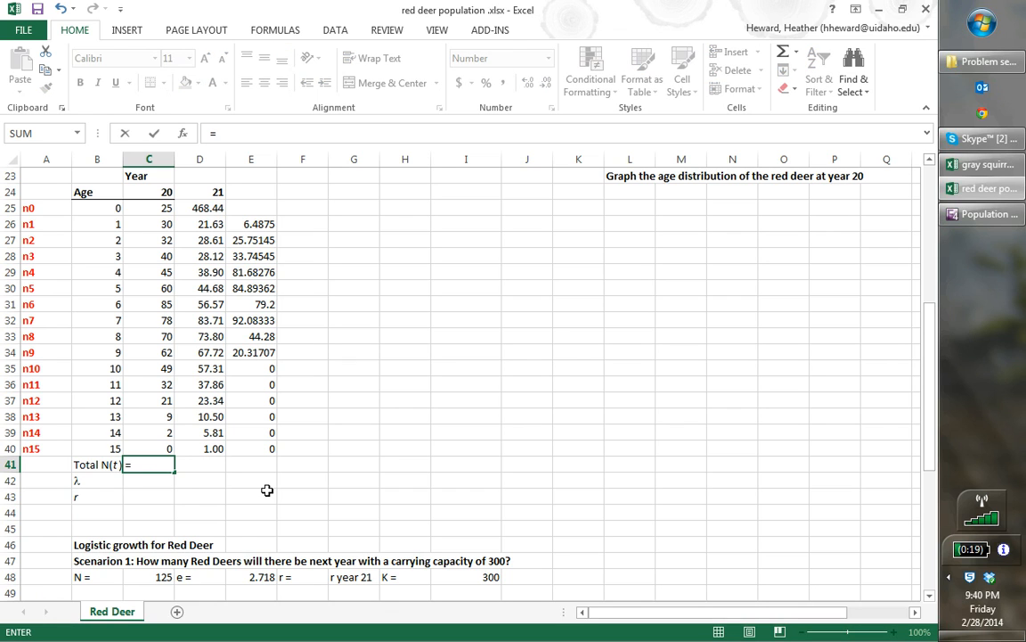
type("sum(")
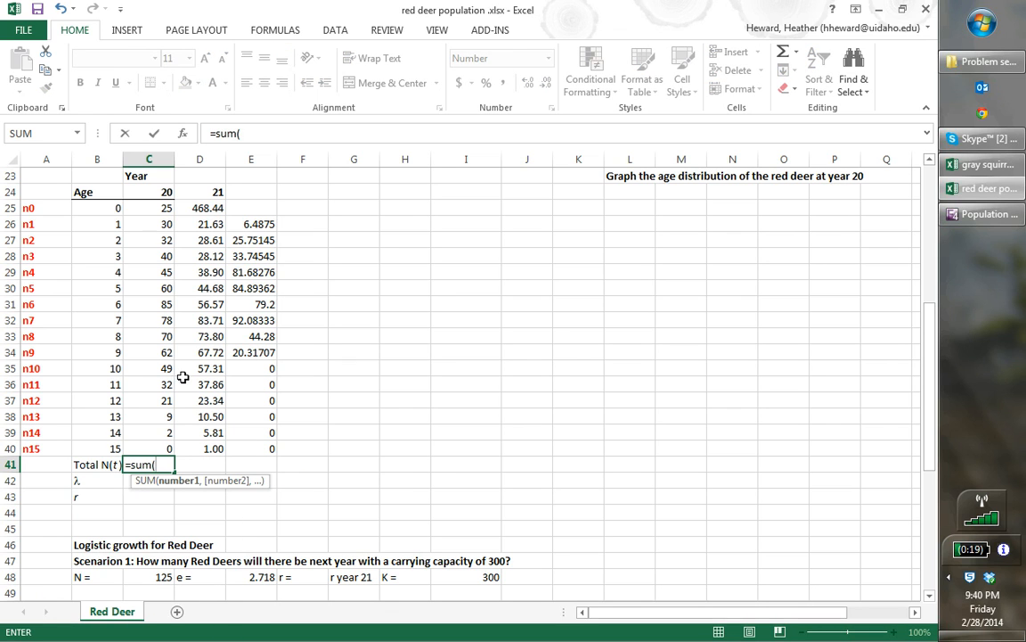
left_click_drag(155, 207, 165, 450)
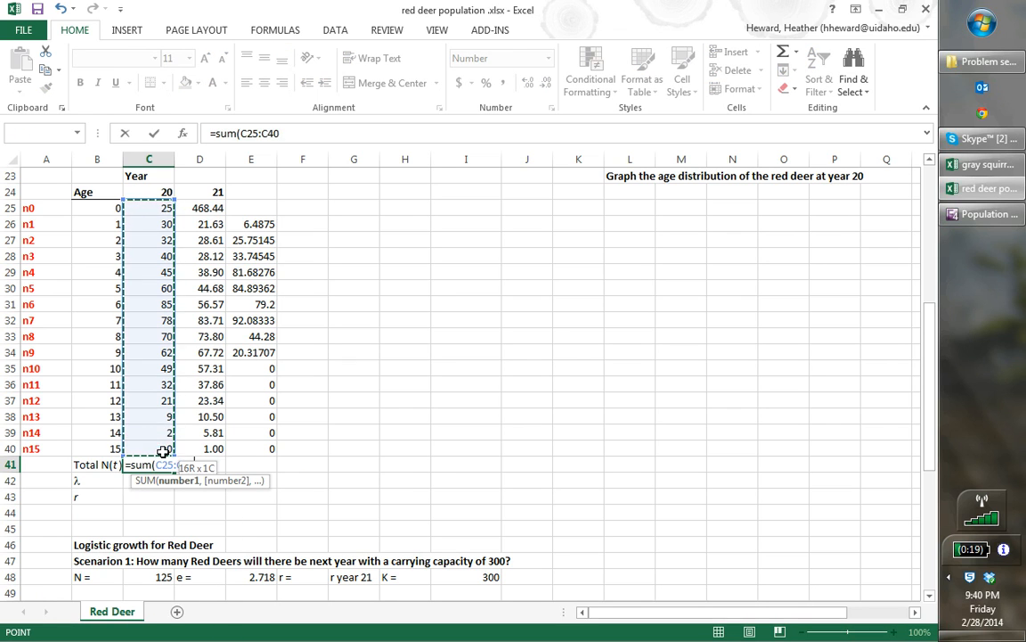
key("Return")
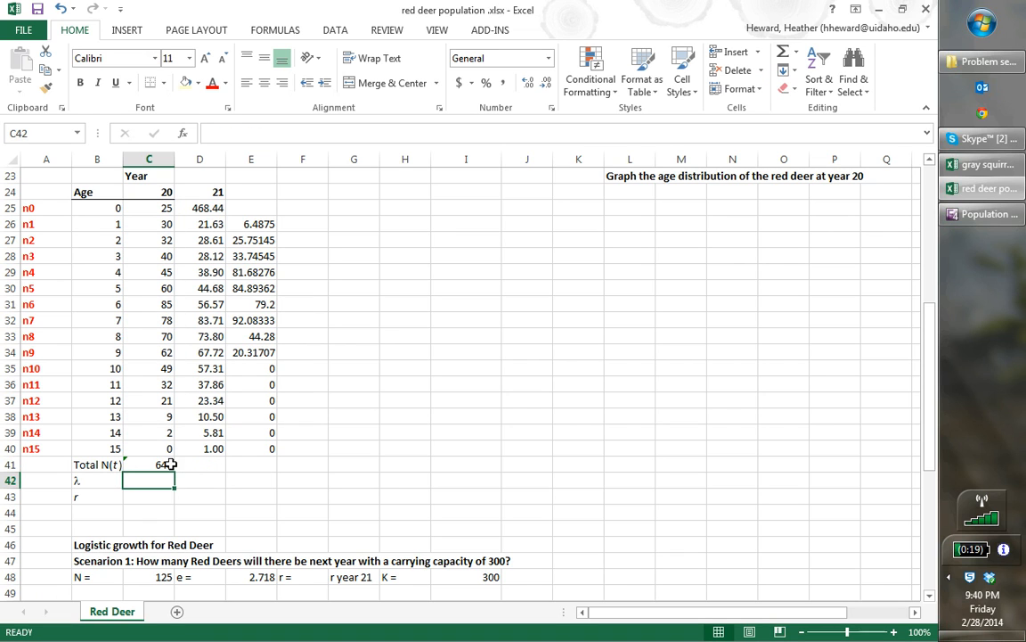
left_click(174, 465)
left_click_drag(176, 473, 217, 467)
left_click(302, 480)
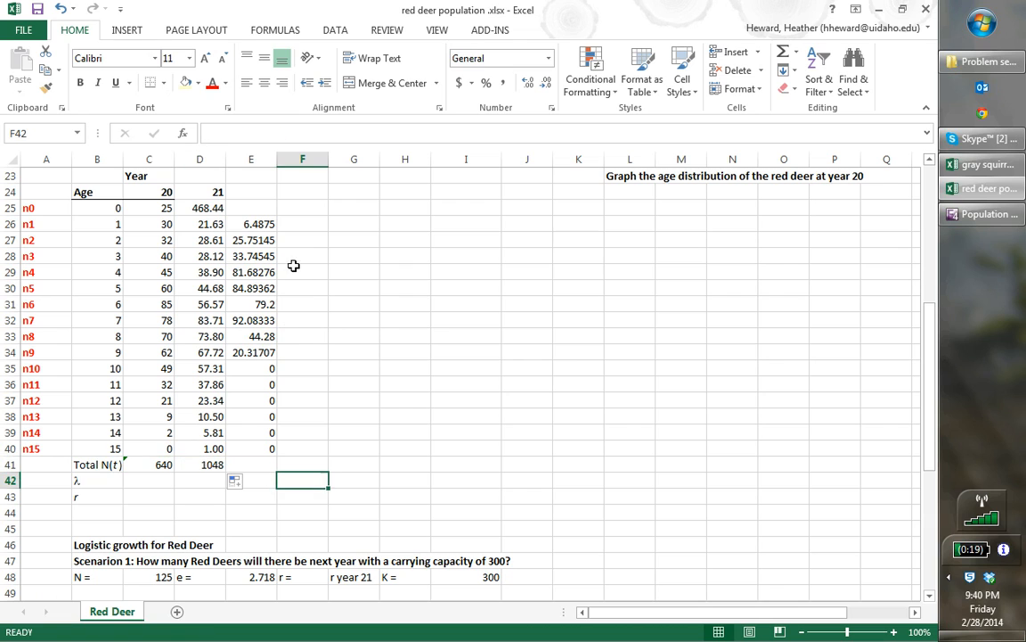
Step: Add the bold heading "Births 21" above the offspring column and place it in E24
left_click(264, 206)
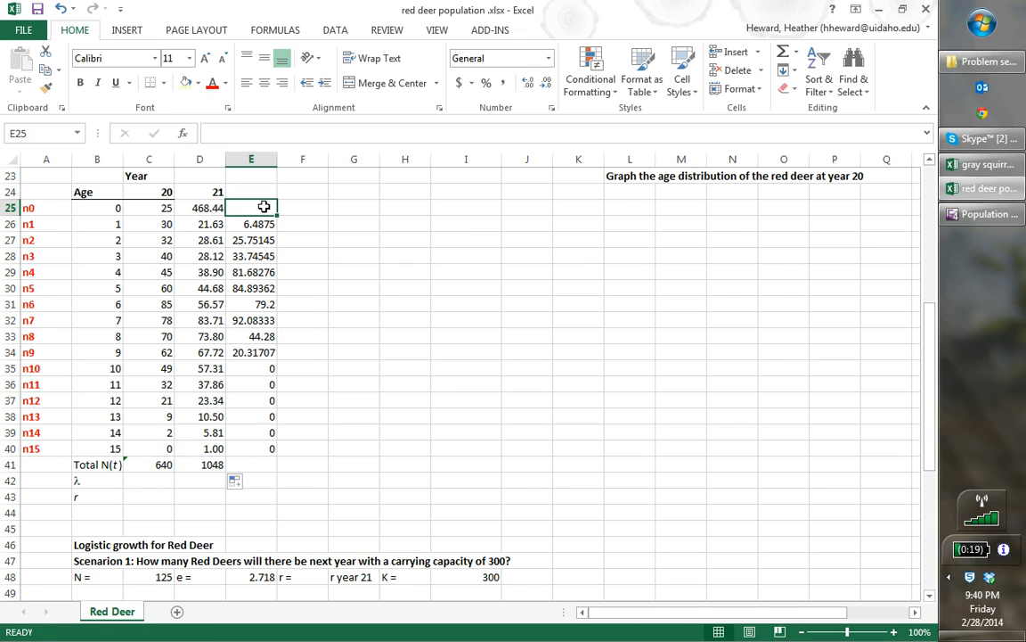
type("Births 21")
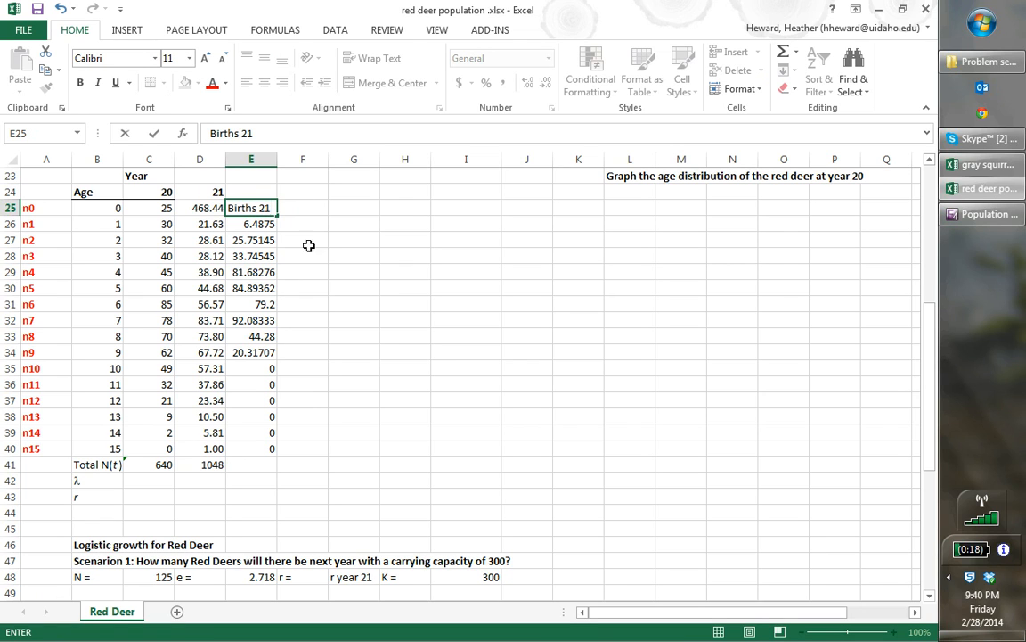
left_click(340, 285)
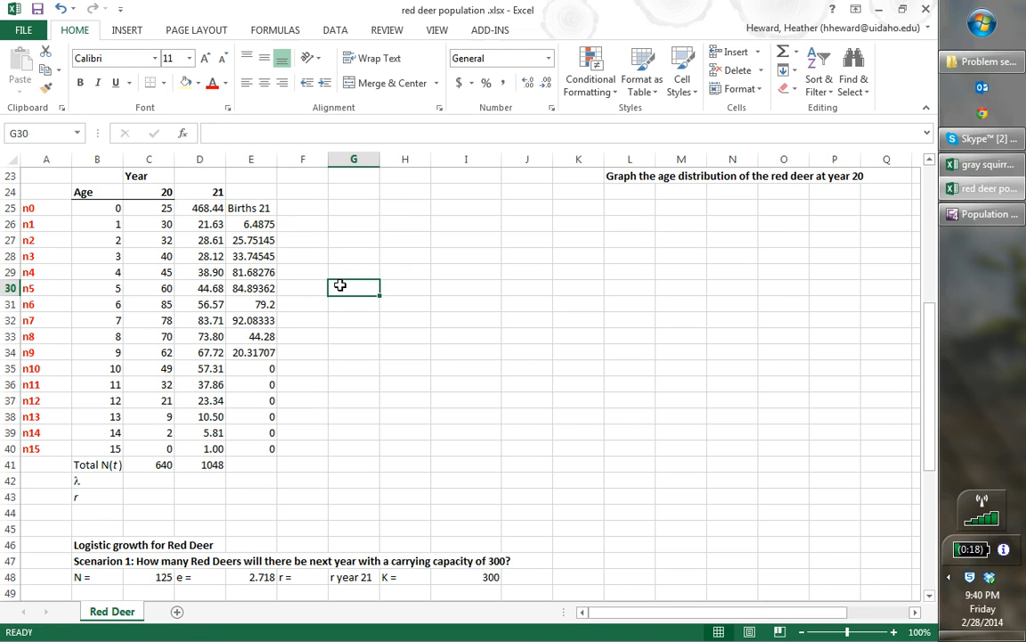
left_click(267, 206)
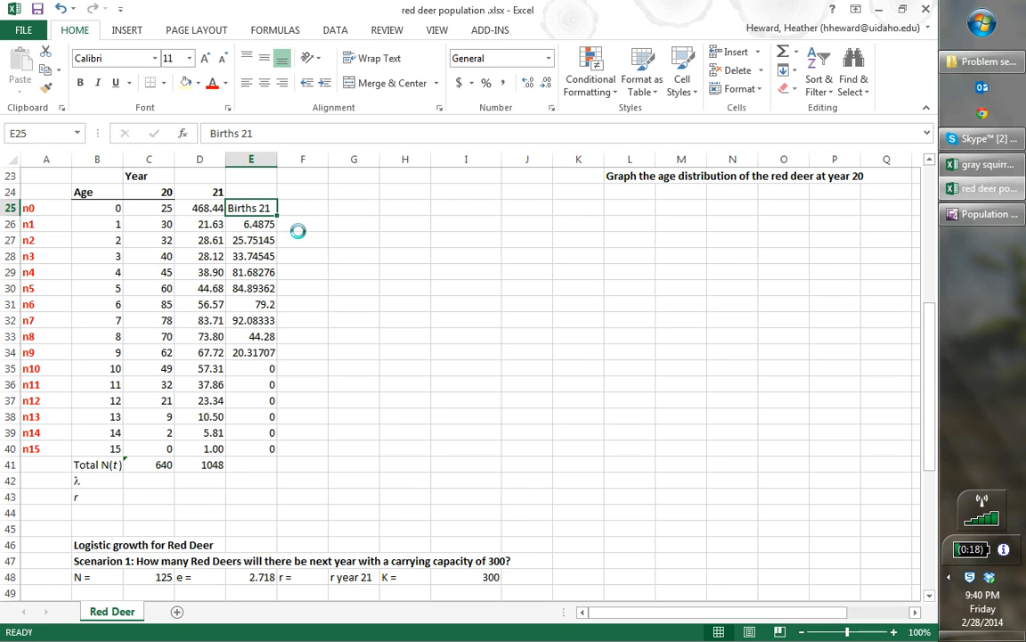
key("ctrl+b")
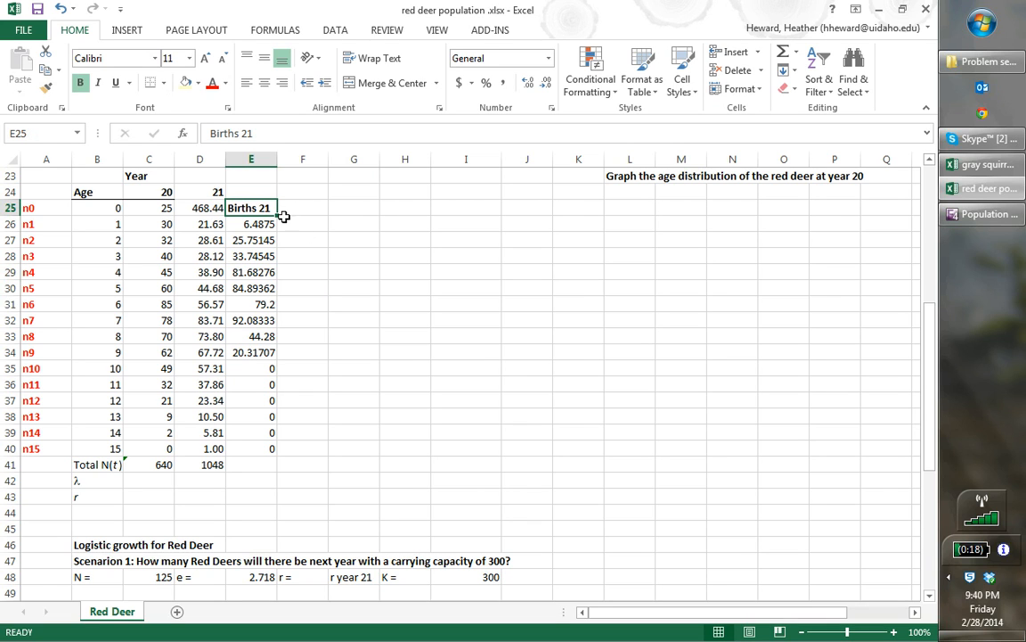
left_click_drag(264, 201, 263, 192)
left_click(360, 306)
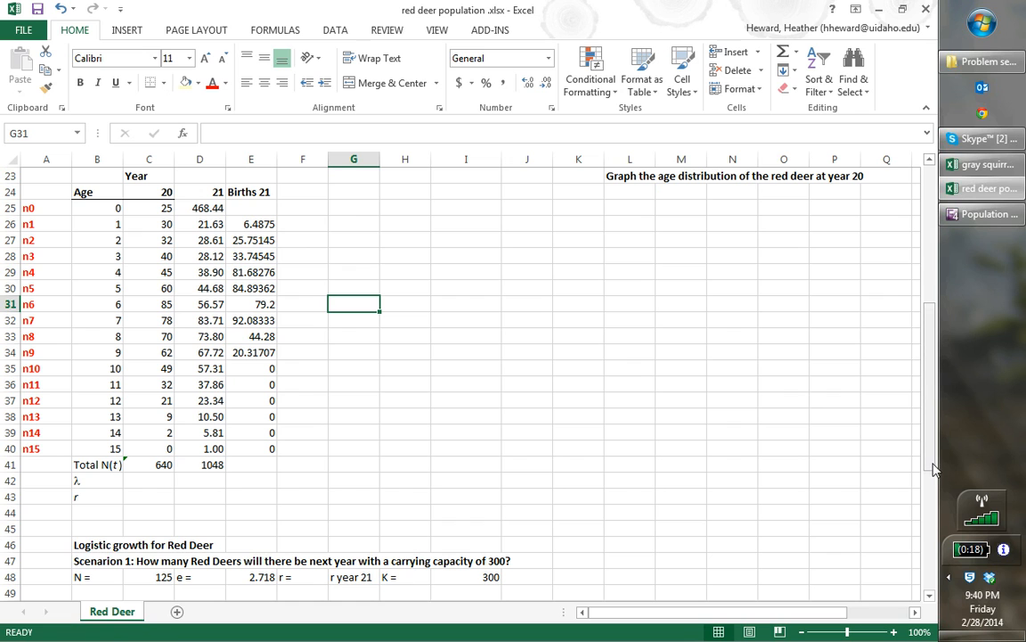
Step: Calculate λ for year 21 in D42 by dividing the year 21 total by the year 20 total, =D41/C41
left_click_drag(933, 462, 932, 474)
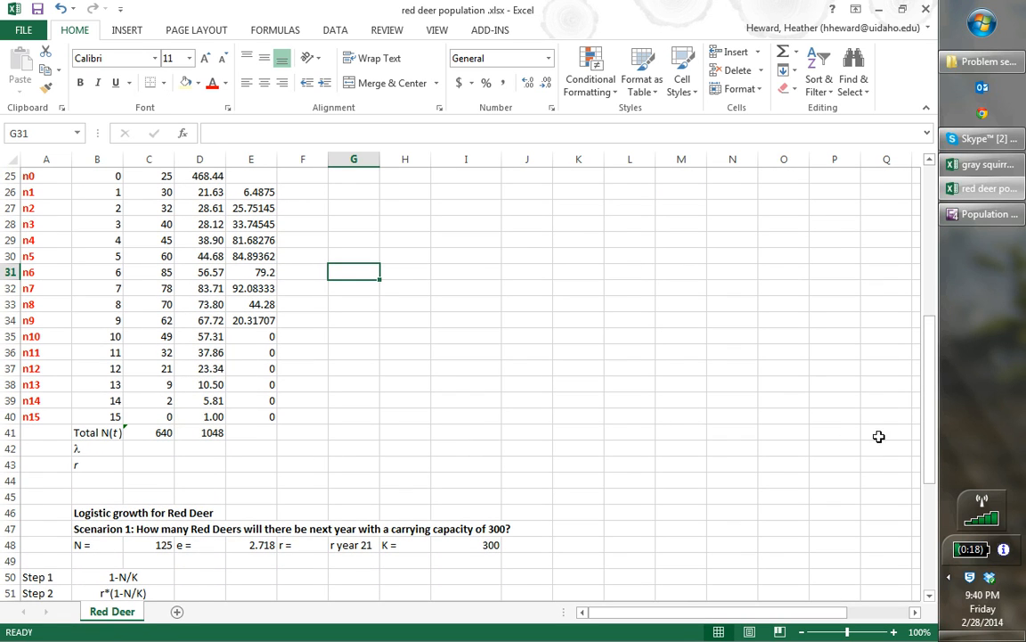
left_click_drag(929, 466, 929, 449)
left_click(156, 481)
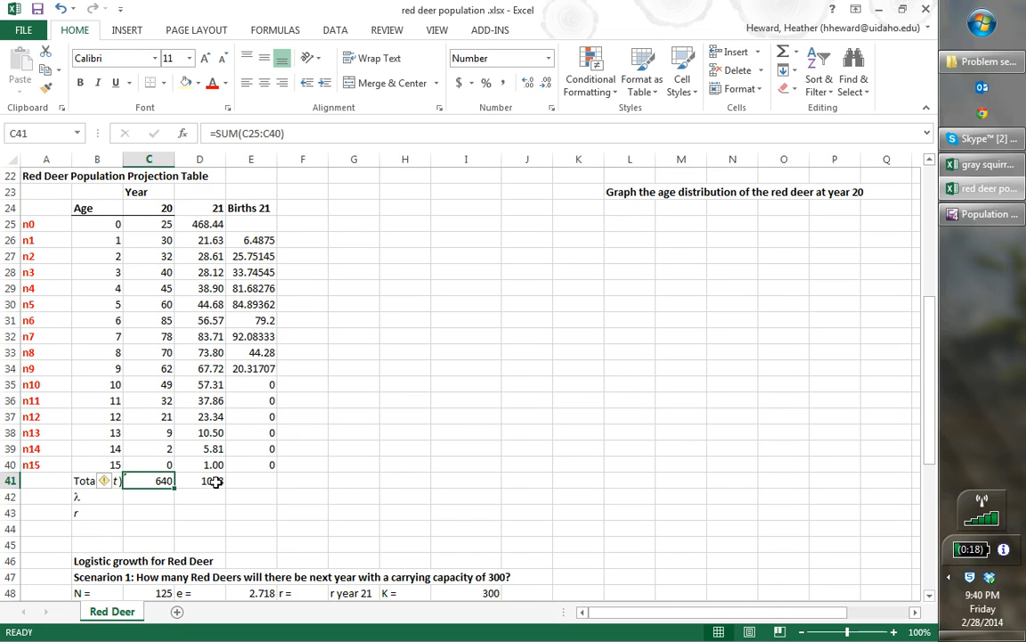
left_click(212, 481)
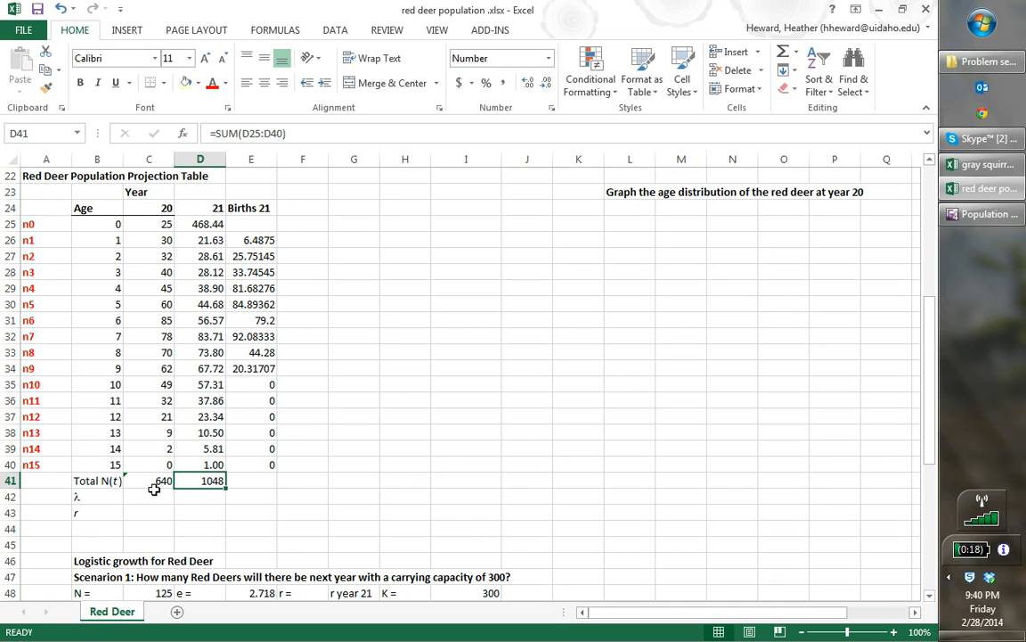
left_click(206, 494)
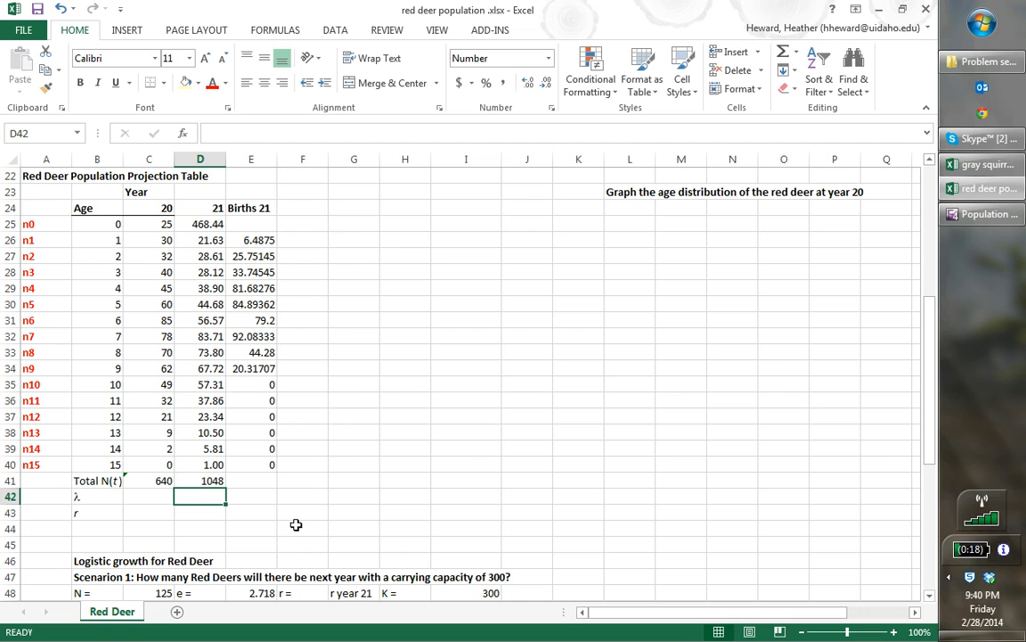
type("=")
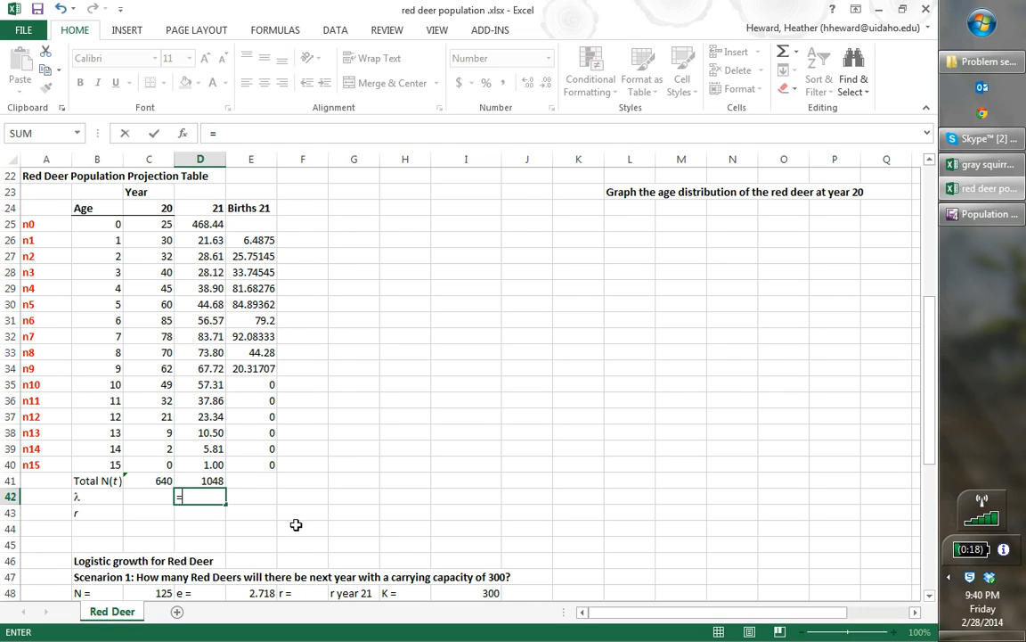
left_click(219, 480)
type("/")
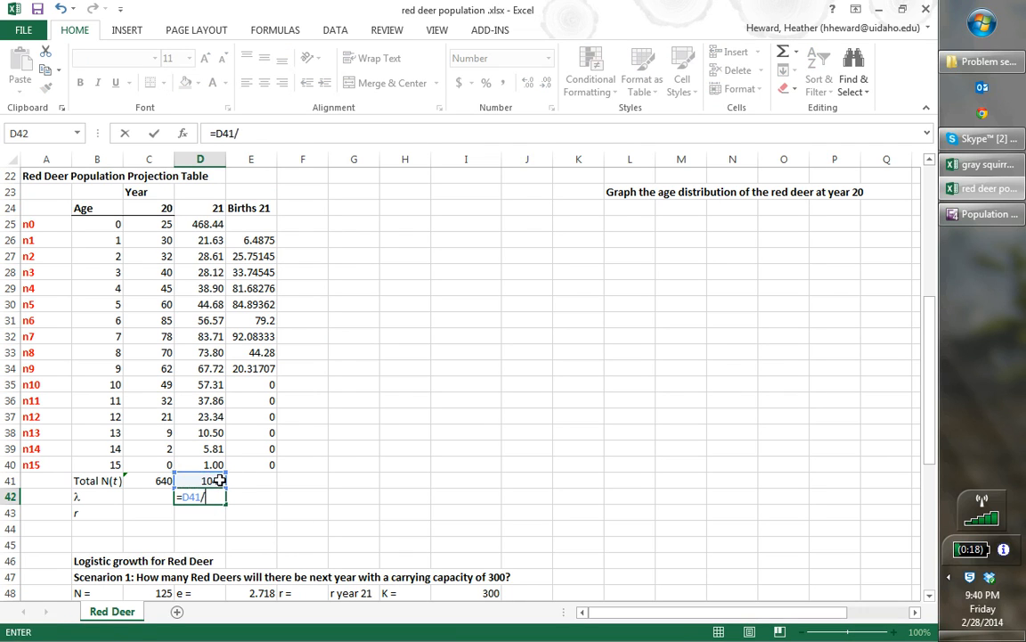
left_click(155, 481)
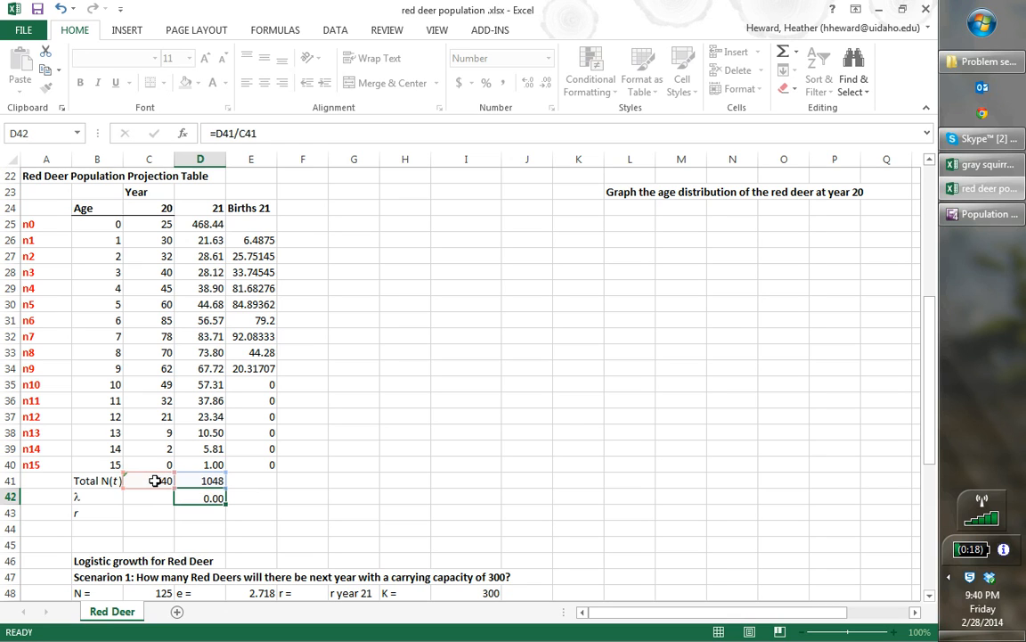
key("Return")
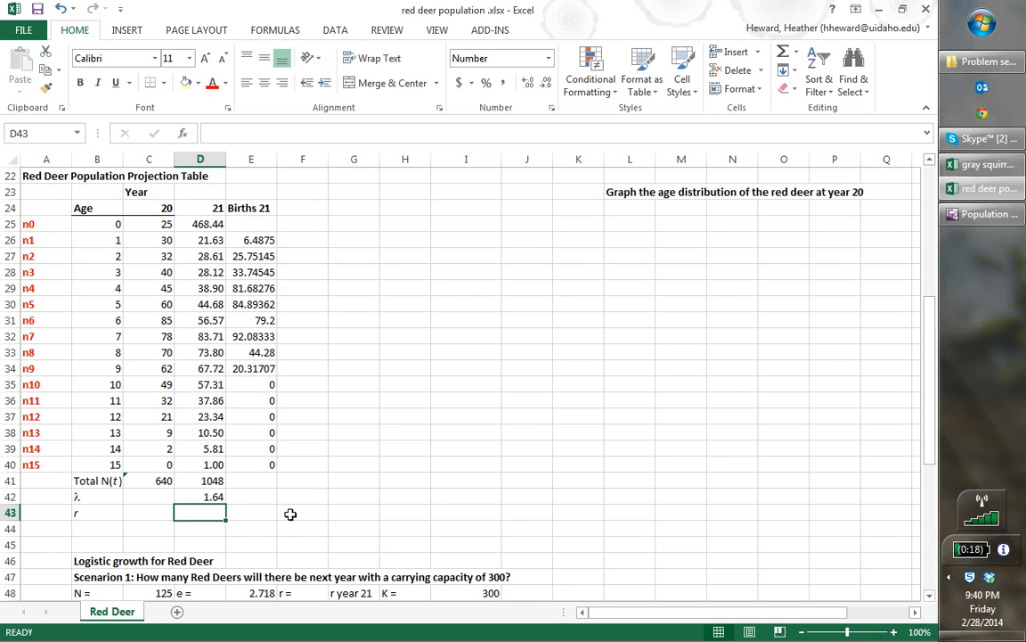
Step: Calculate r for year 21 in D43 as the natural logarithm of λ, =LN(D42)
type("=")
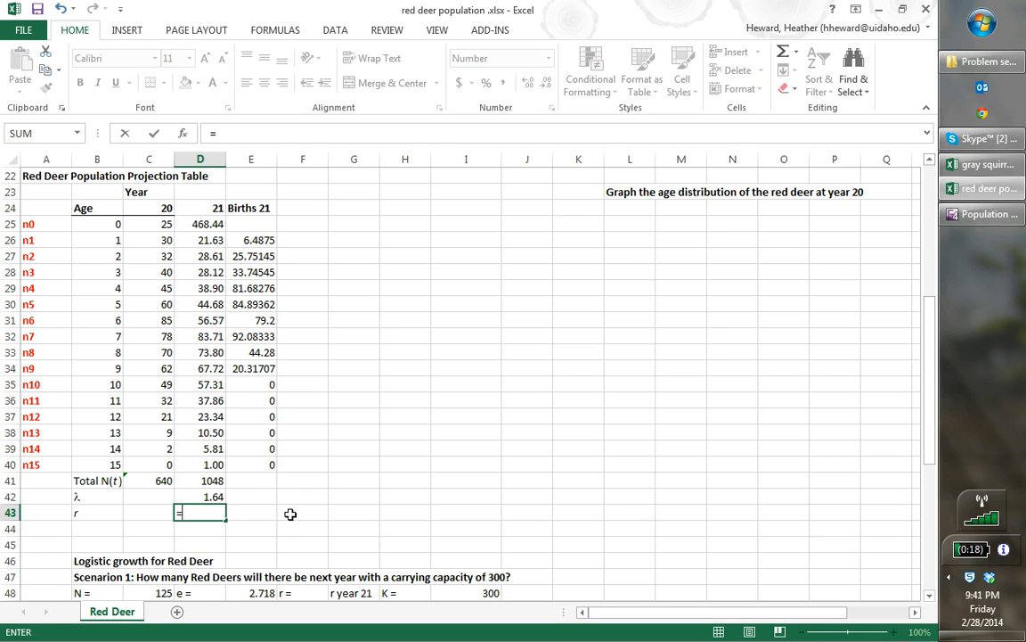
type("ln")
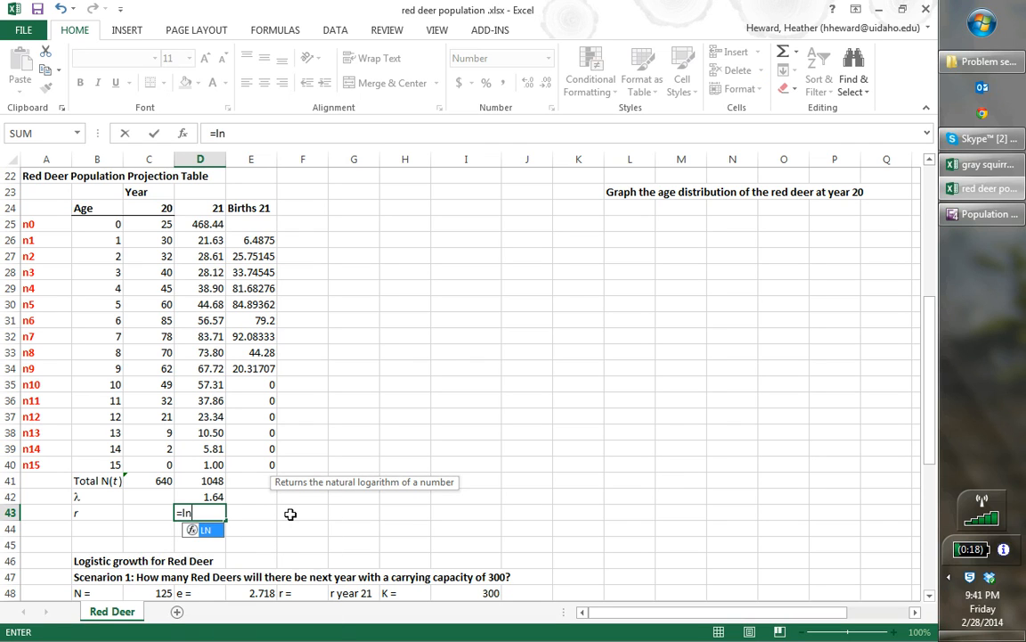
type("(")
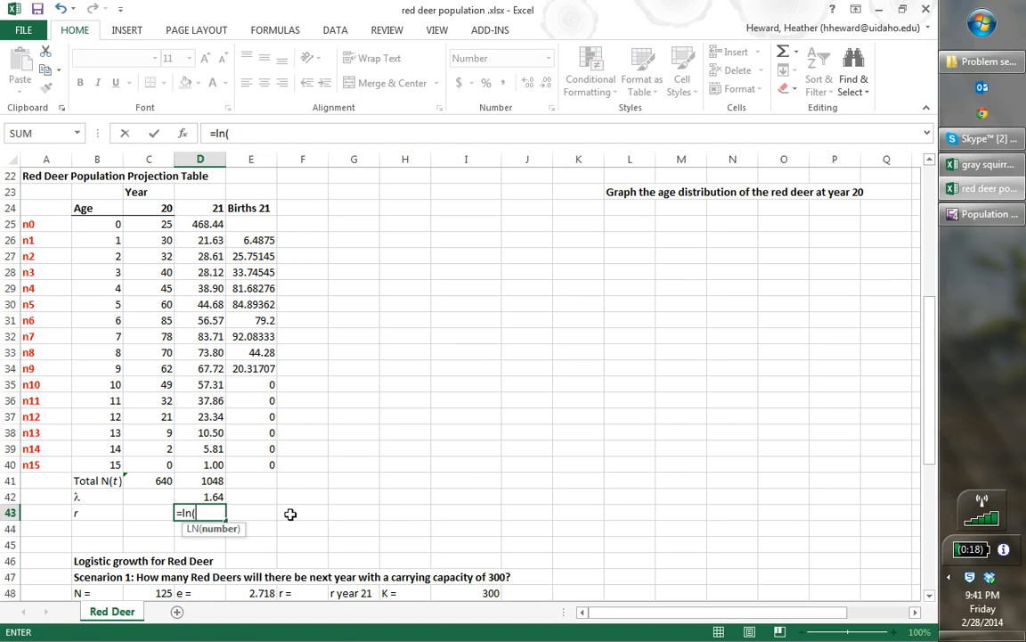
left_click(215, 495)
key("Return")
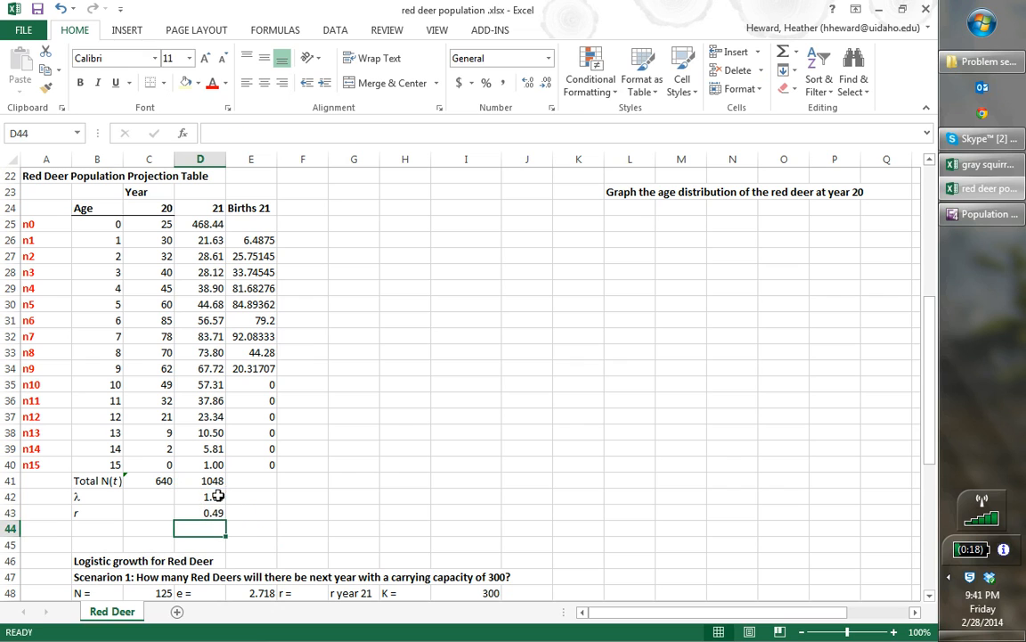
key("Up")
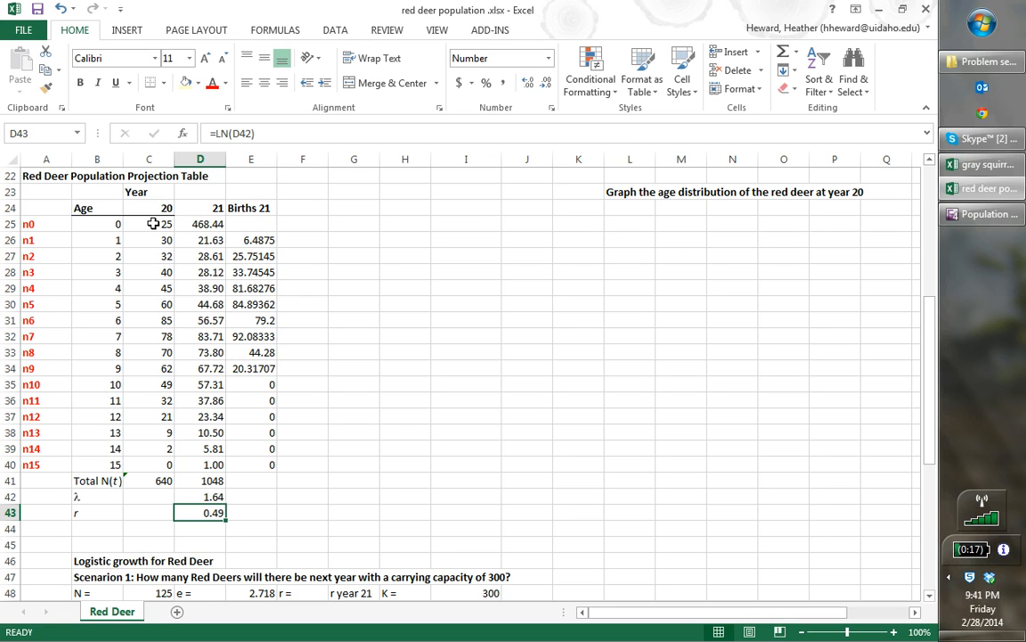
left_click_drag(153, 224, 172, 467)
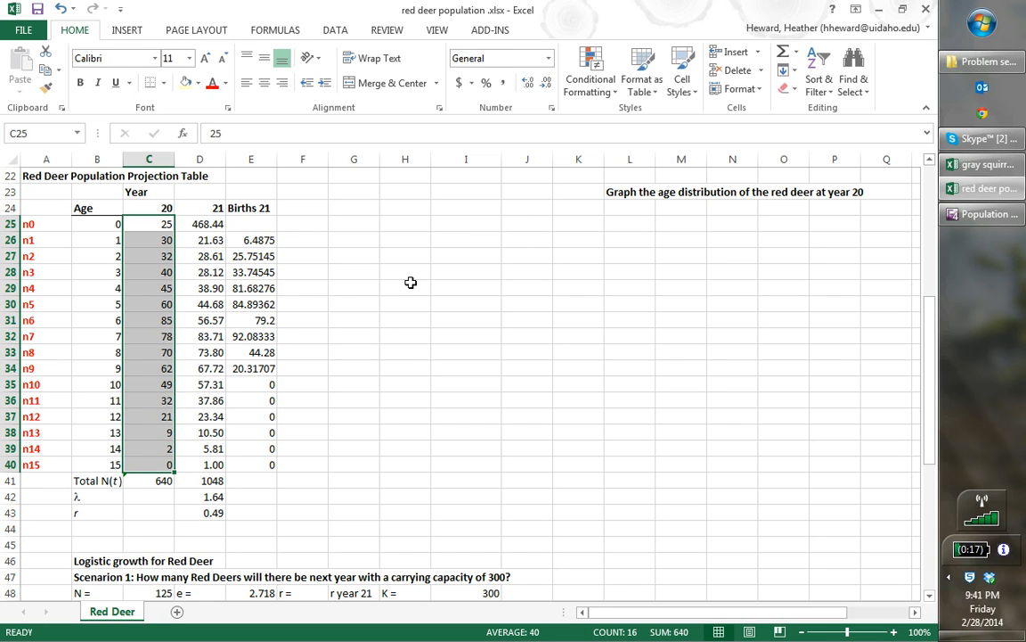
left_click(125, 30)
left_click(435, 58)
left_click(433, 100)
left_click_drag(544, 291, 644, 245)
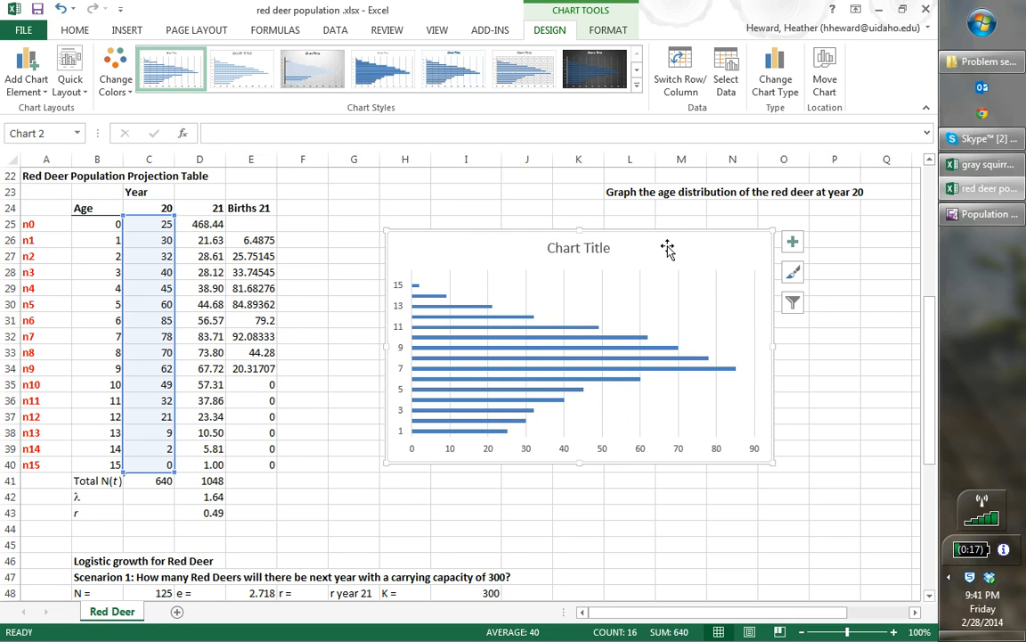
key("Delete")
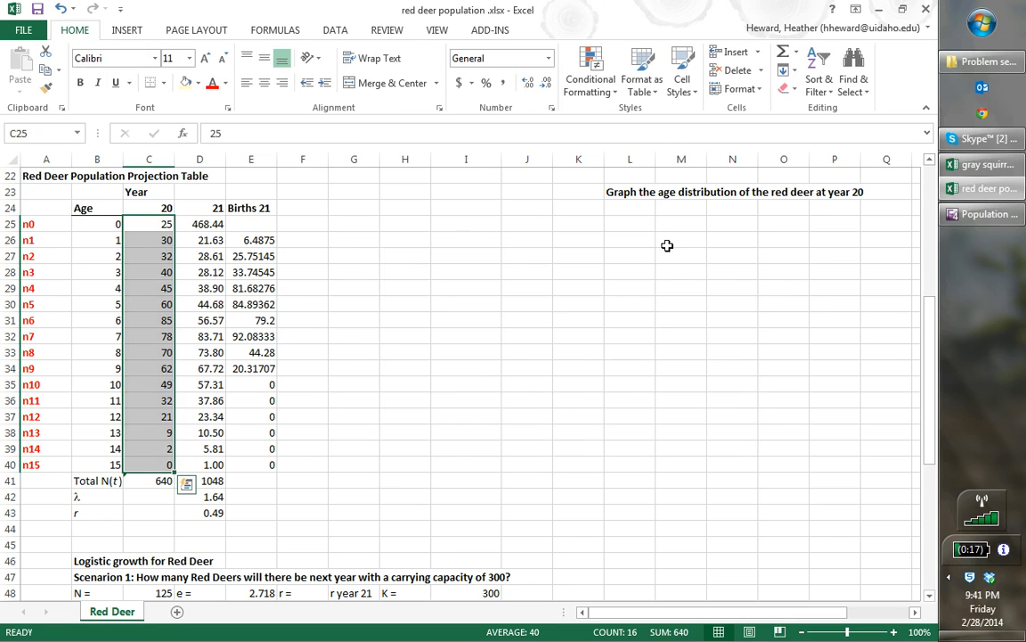
Step: Copy the age distribution chart from the gray squirrel workbook and paste it at J25 in the red deer workbook
left_click(971, 166)
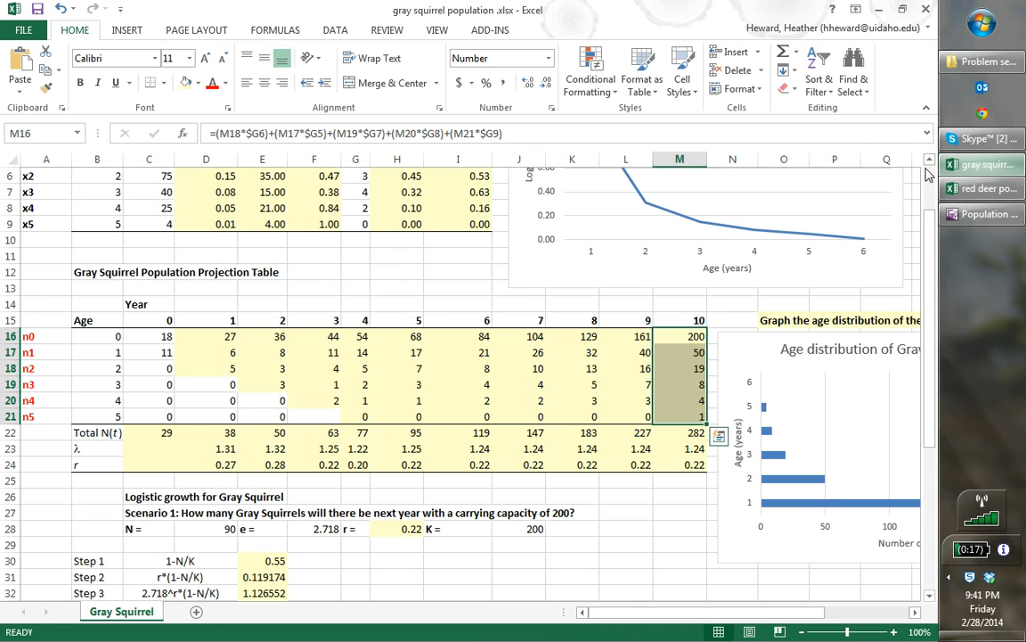
left_click(735, 354)
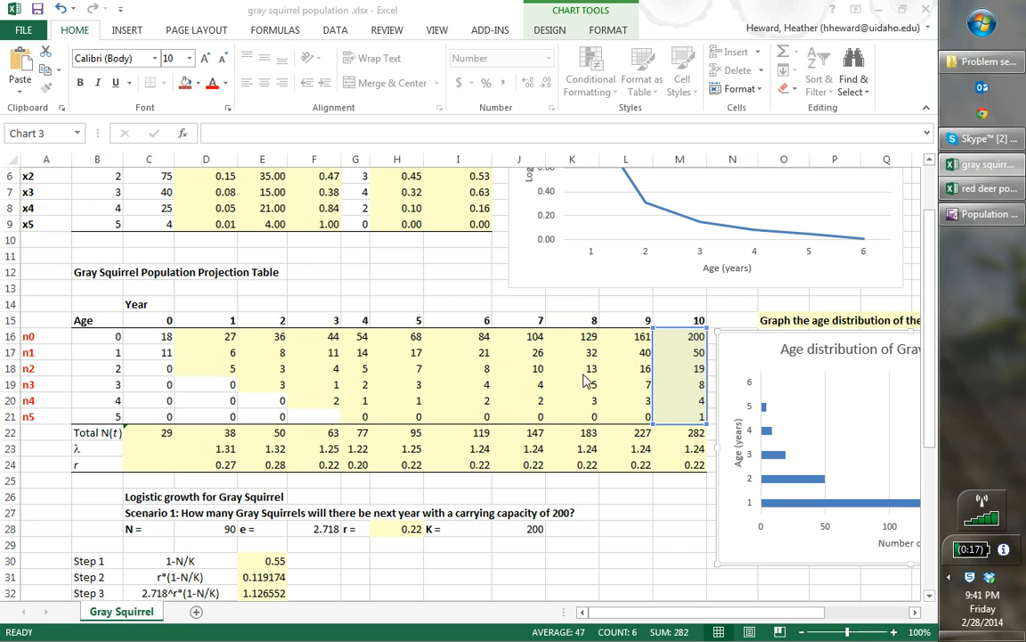
left_click(983, 190)
left_click(530, 224)
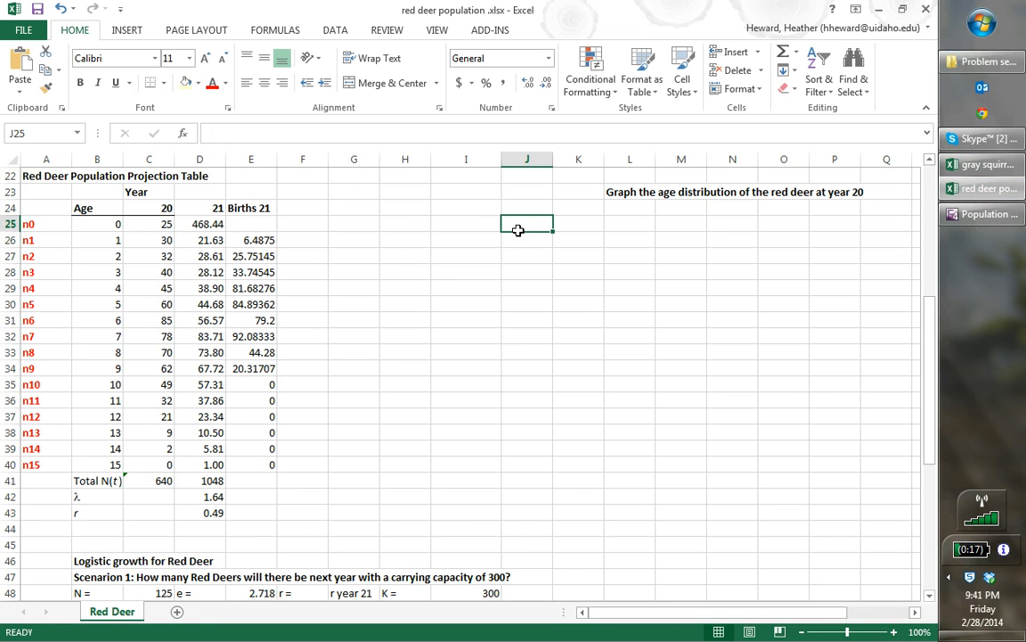
key("ctrl+v")
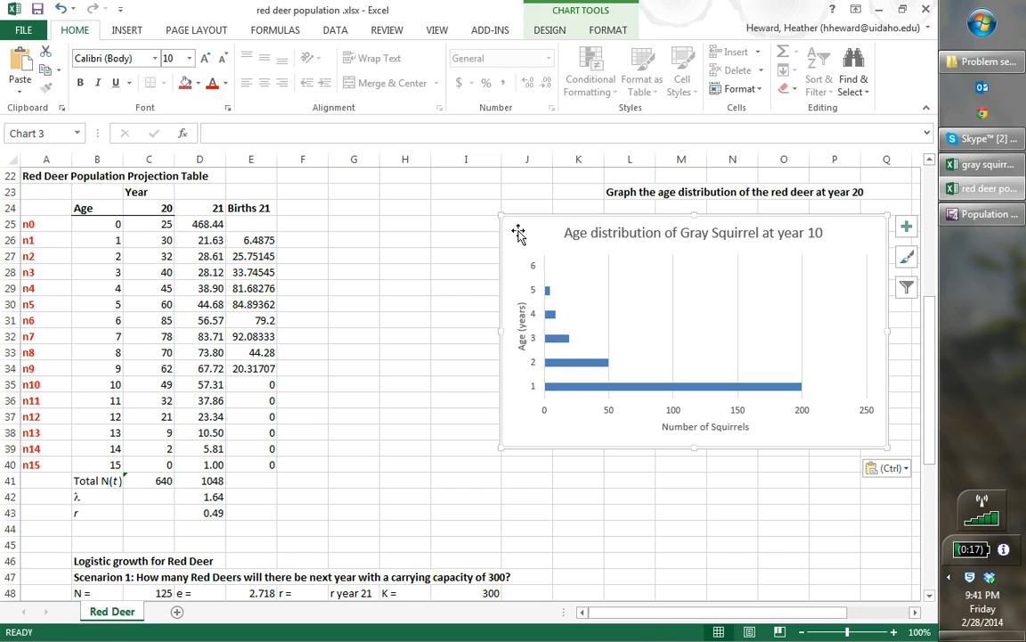
Step: Change the pasted chart's data range to the year 20 red deer counts in C25:C40
left_click(549, 314)
right_click(549, 313)
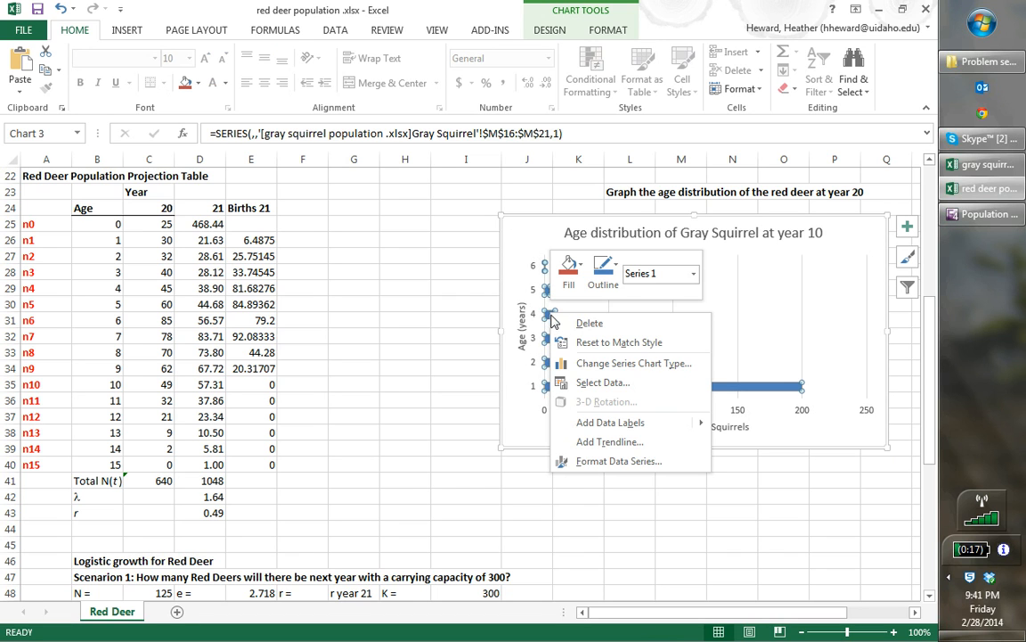
left_click(606, 385)
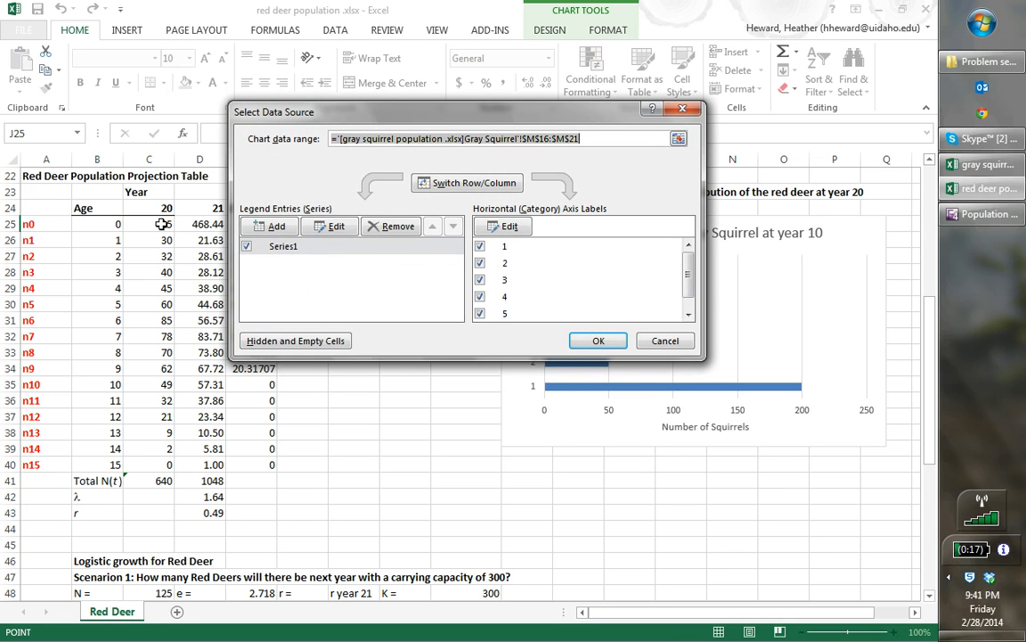
left_click_drag(161, 223, 171, 466)
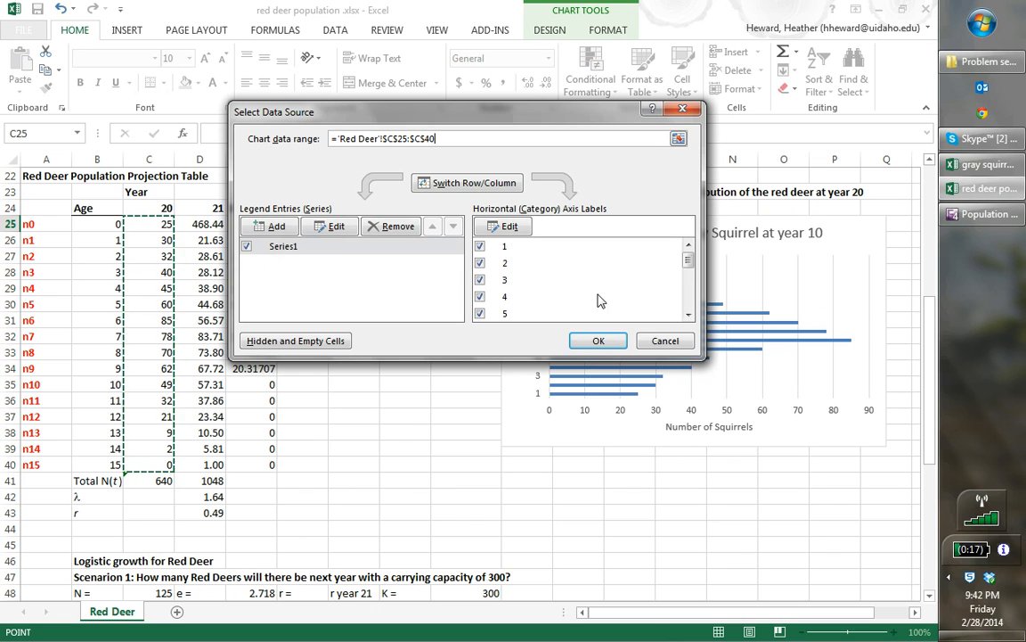
left_click(602, 341)
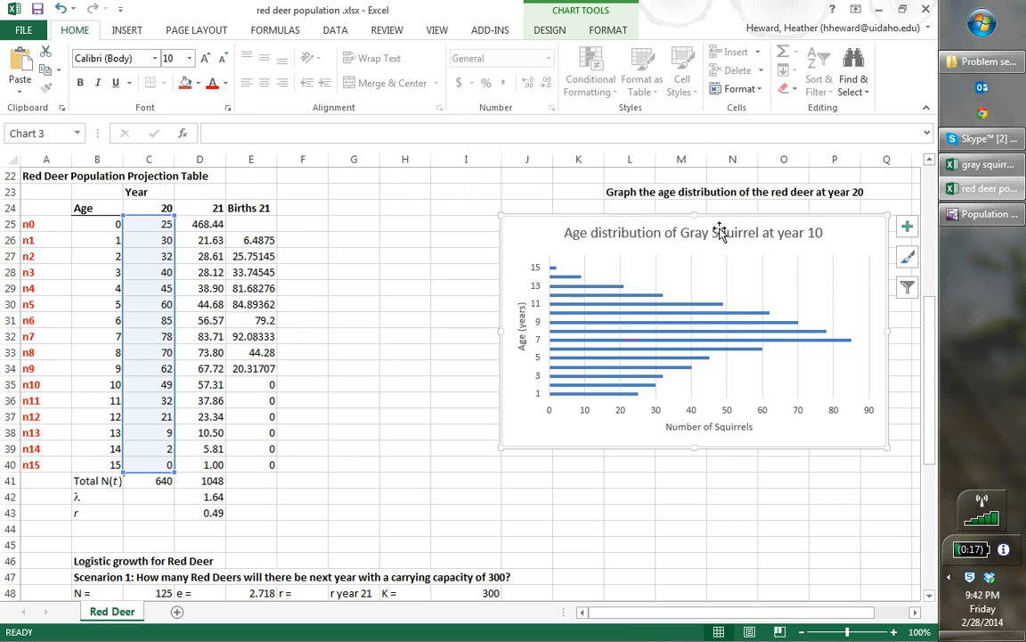
Step: Change the chart title to "Age distribution of Red Deer at year 21"
left_click(683, 238)
left_click_drag(682, 233, 795, 235)
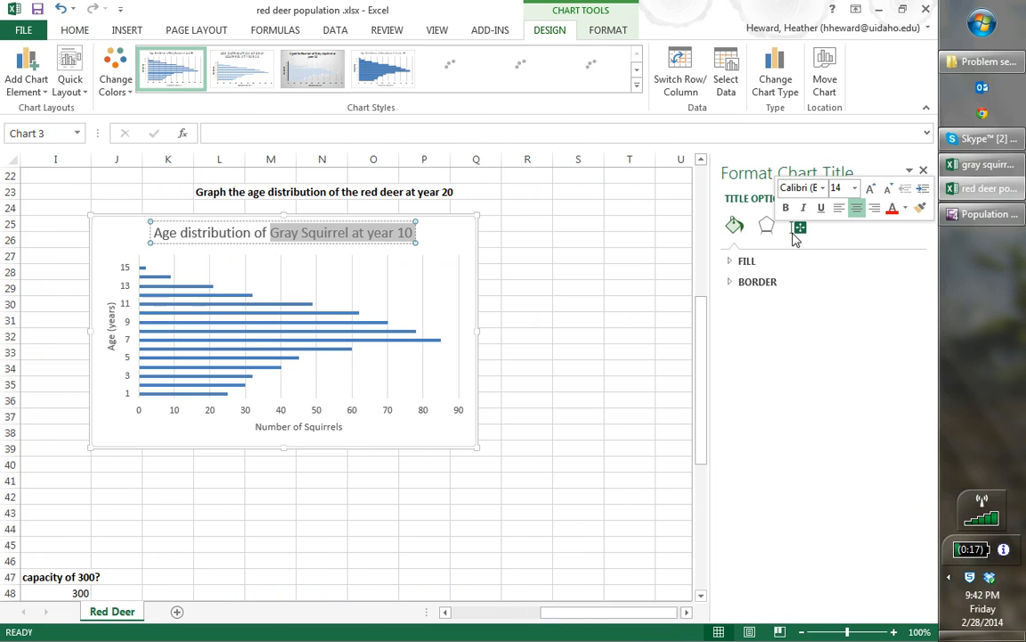
left_click(922, 170)
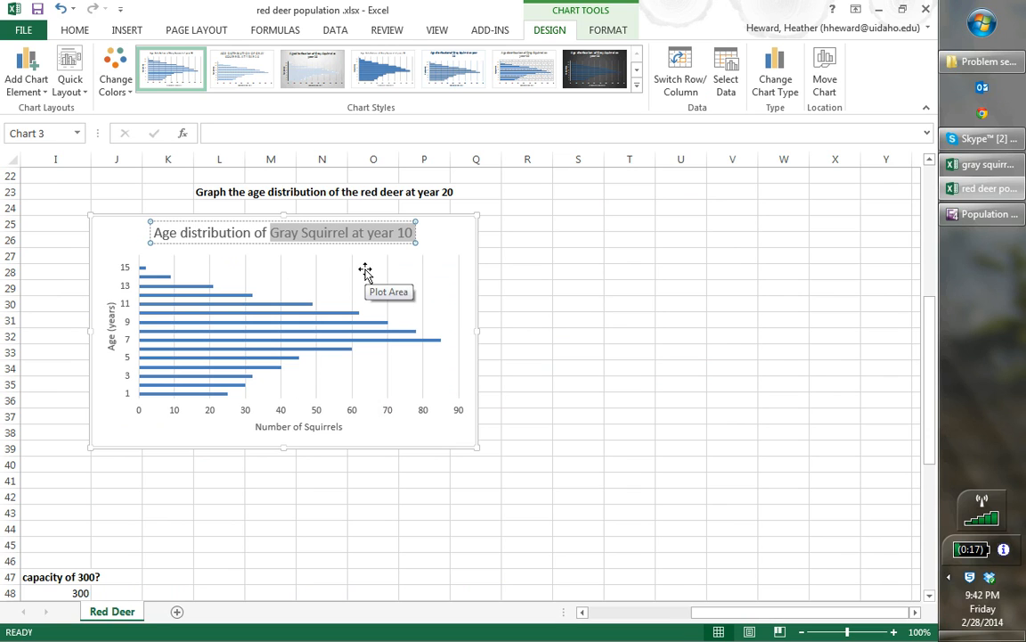
type("Red Dee")
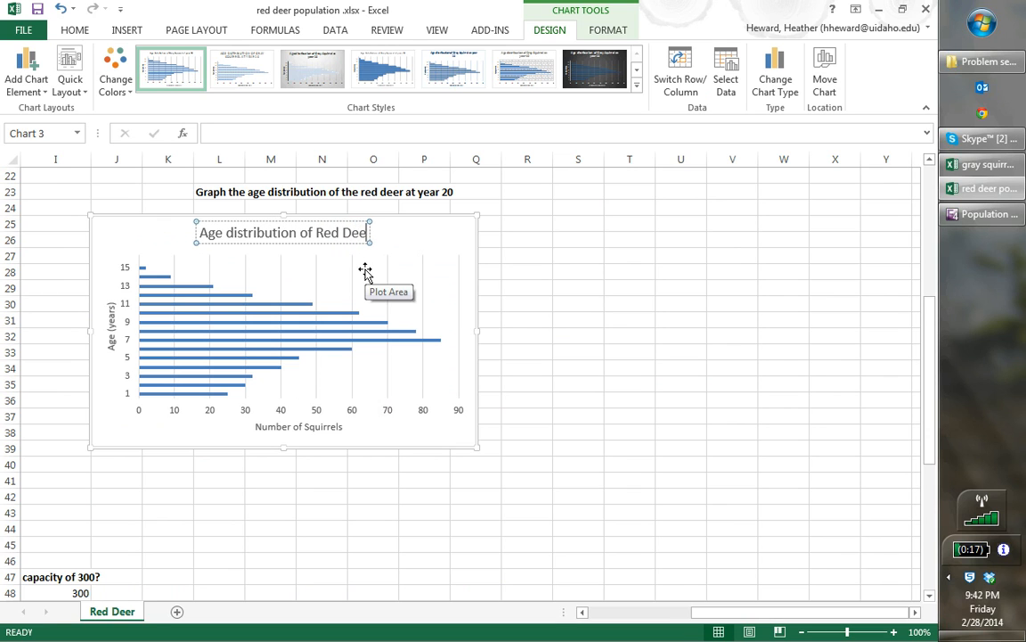
type("r a")
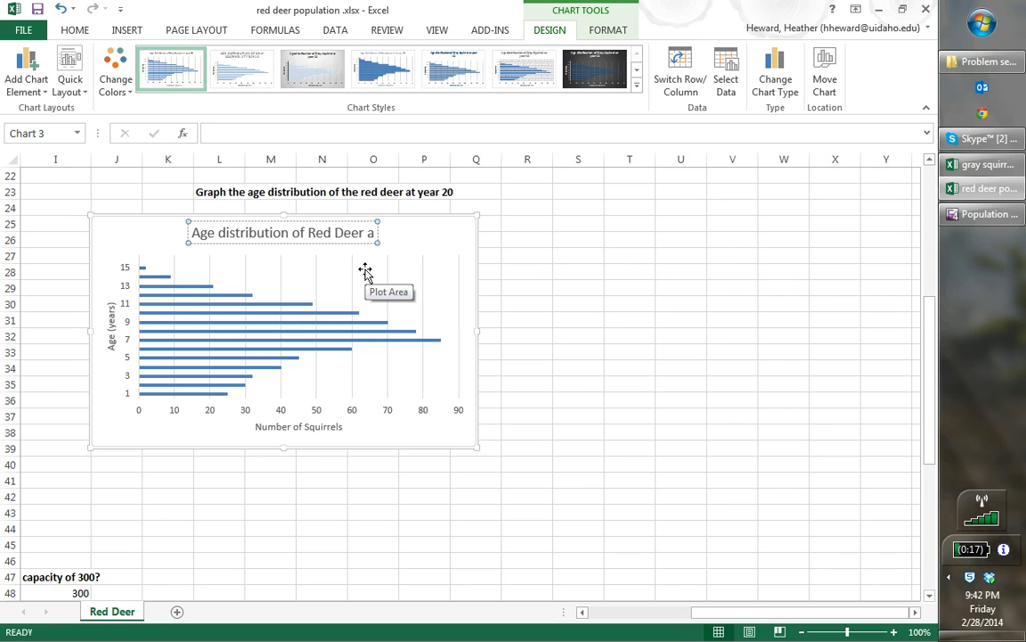
type("t")
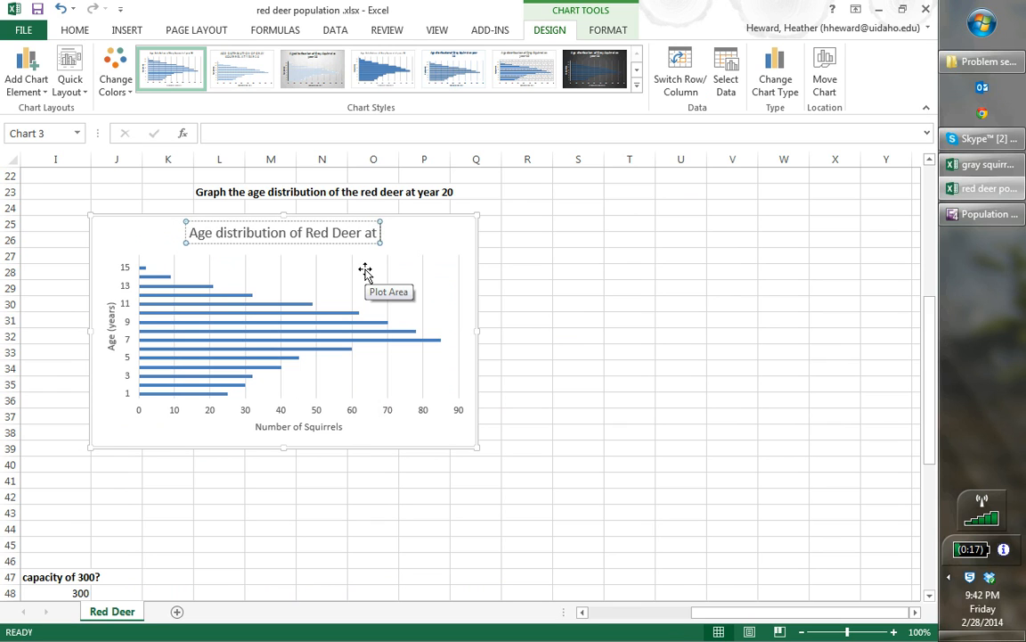
type(" year 21")
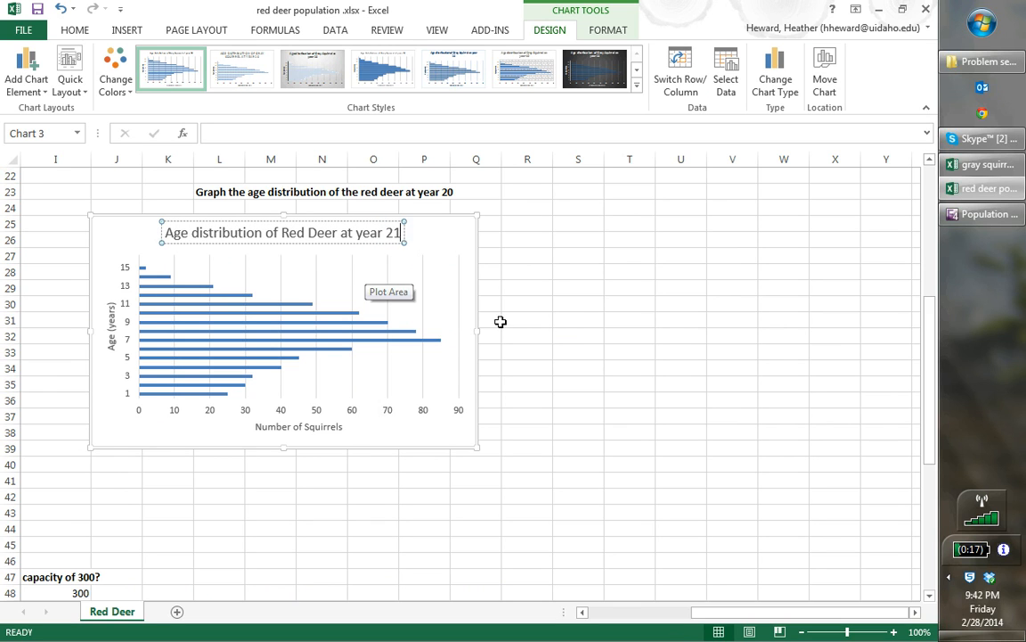
left_click(541, 352)
left_click_drag(710, 613, 601, 615)
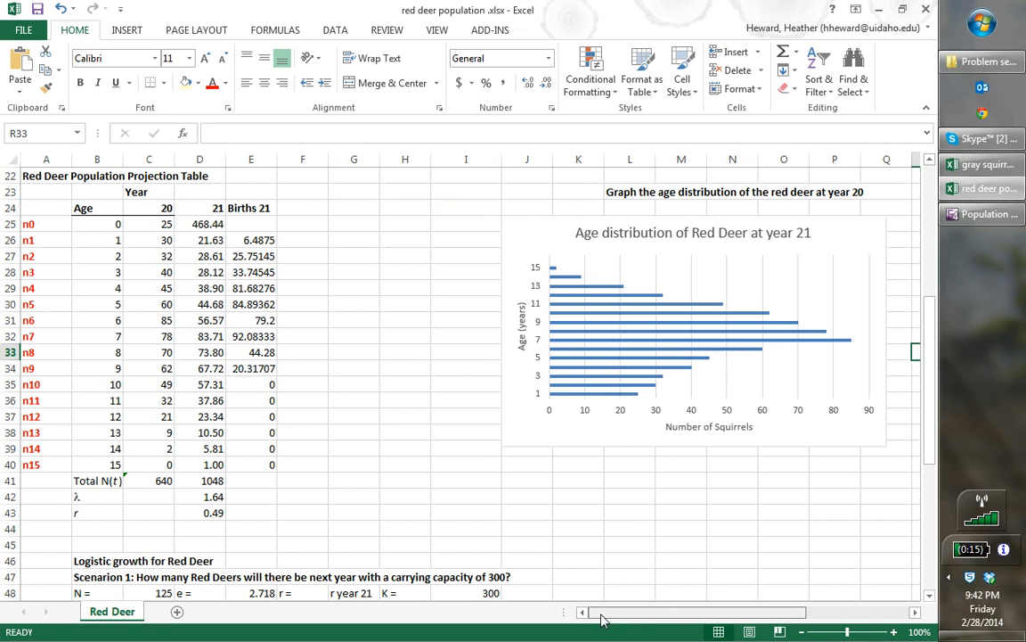
Step: Change the chart's horizontal axis title to "Number of Deer"
mouse_move(662, 377)
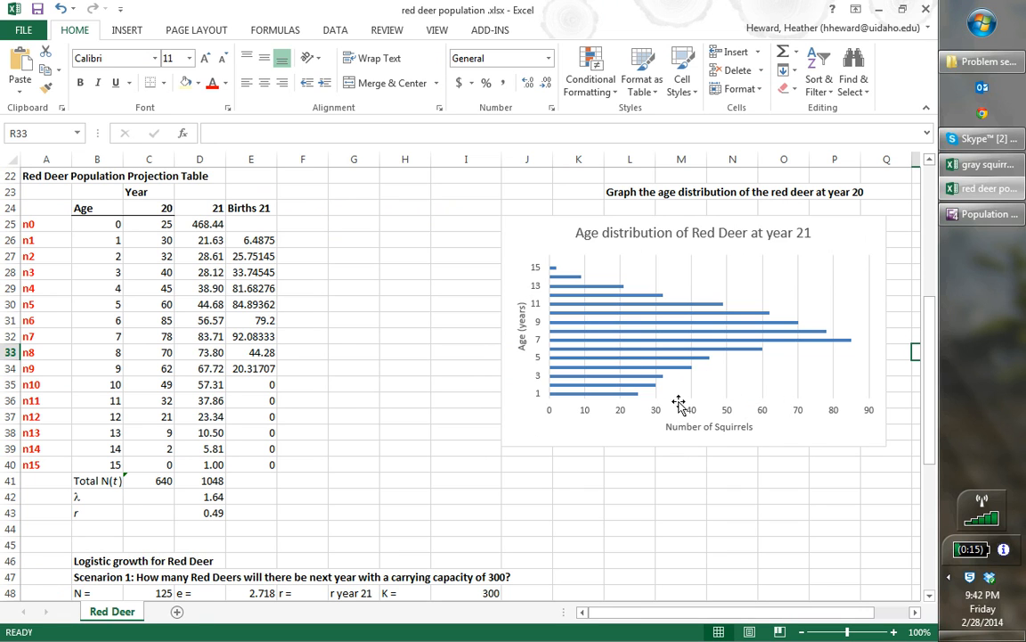
key("alt+Tab")
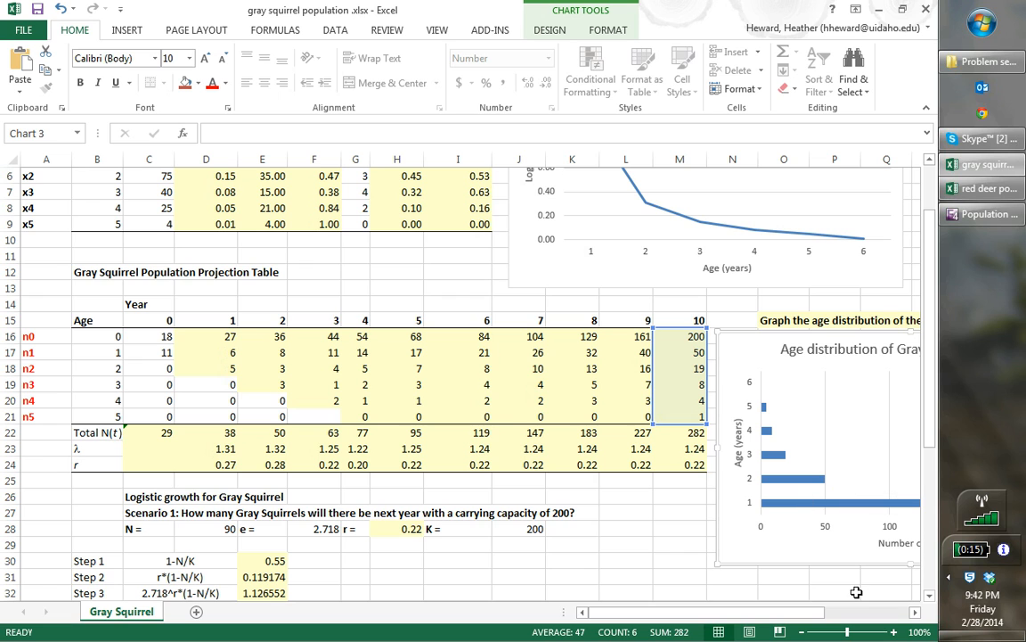
key("alt+Tab")
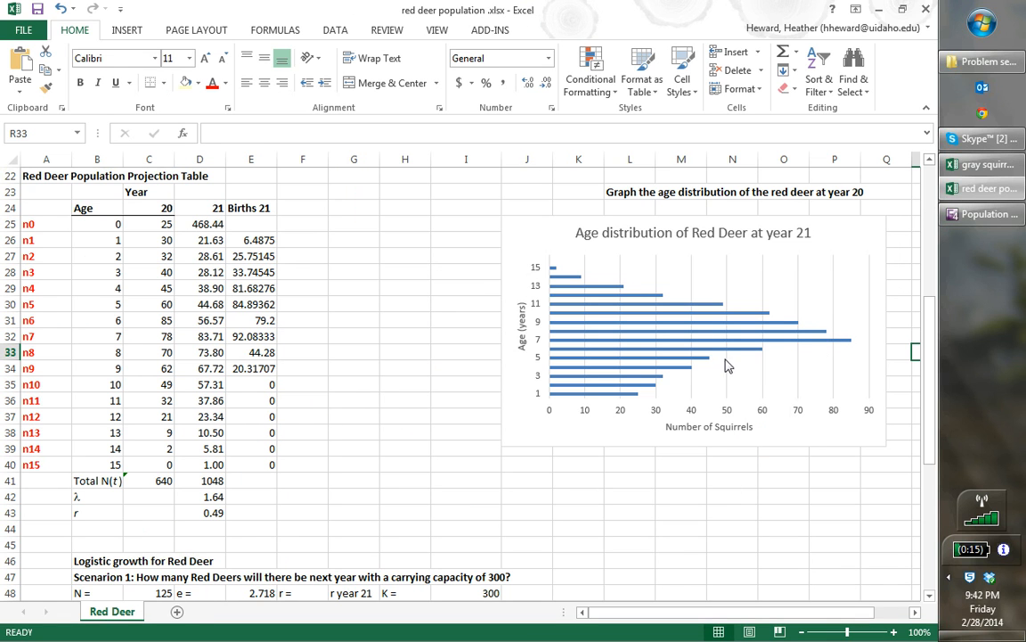
double_click(716, 426)
left_click_drag(716, 426, 728, 424)
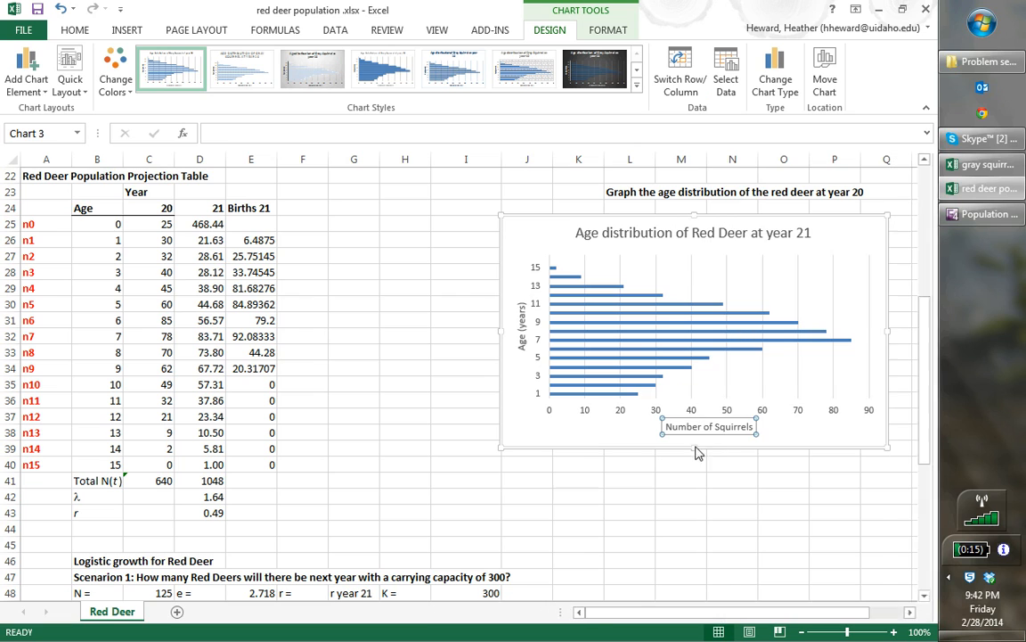
left_click_drag(721, 427, 755, 427)
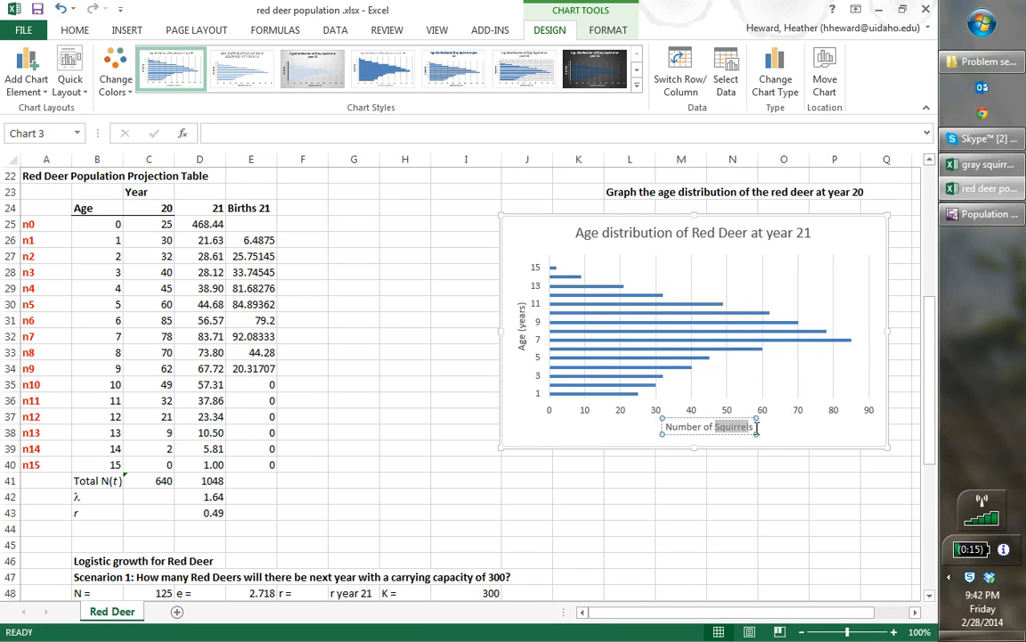
type("Deer")
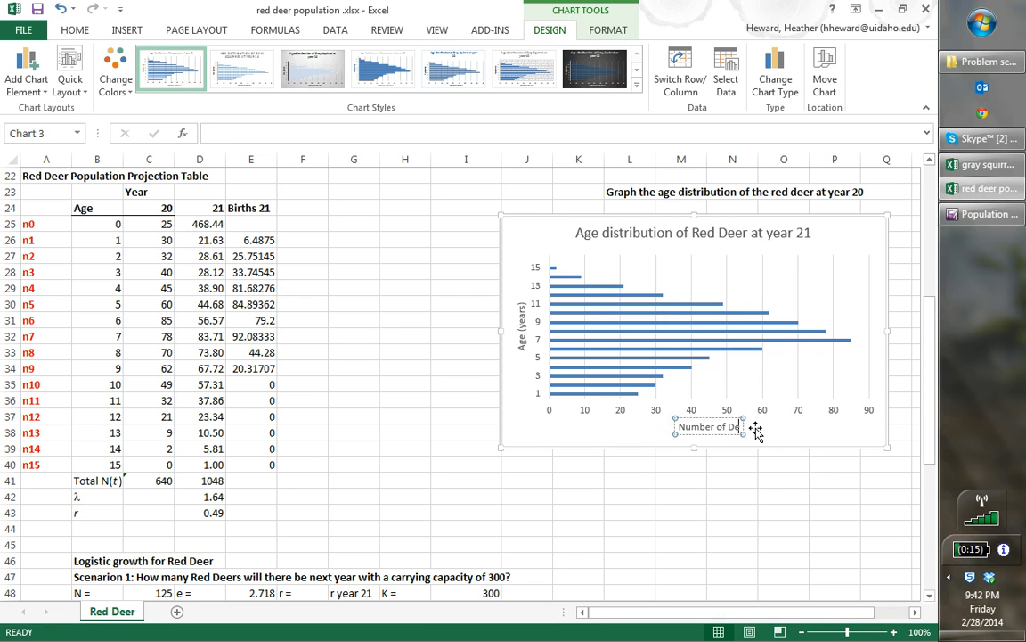
left_click(845, 441)
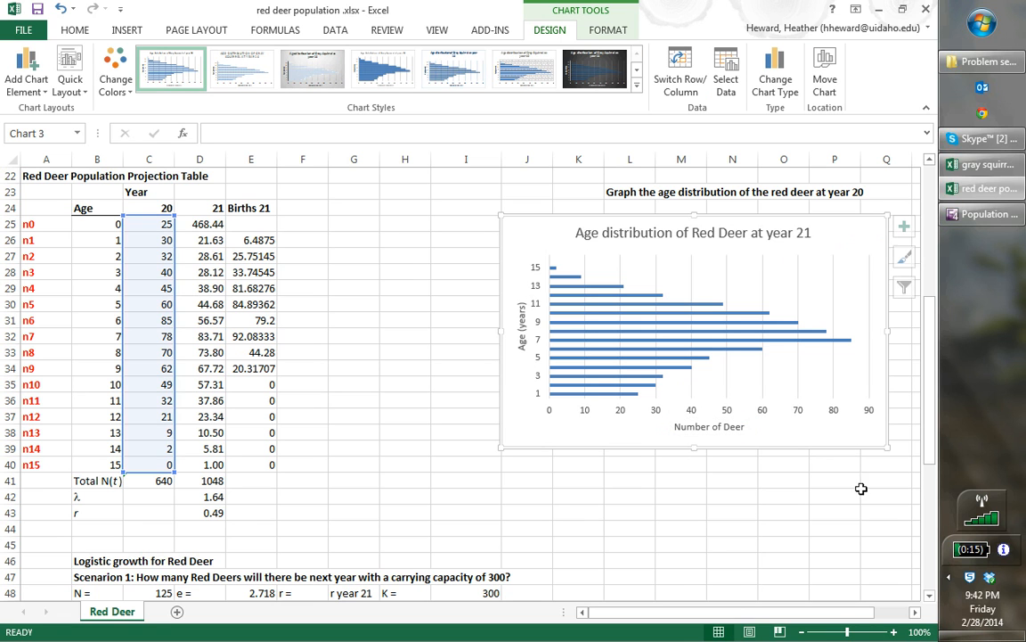
Step: Link scenario 1's r value in G48 to the year 21 r in D43
mouse_move(931, 432)
left_mouse_down()
mouse_move(930, 302)
mouse_move(934, 434)
left_mouse_up()
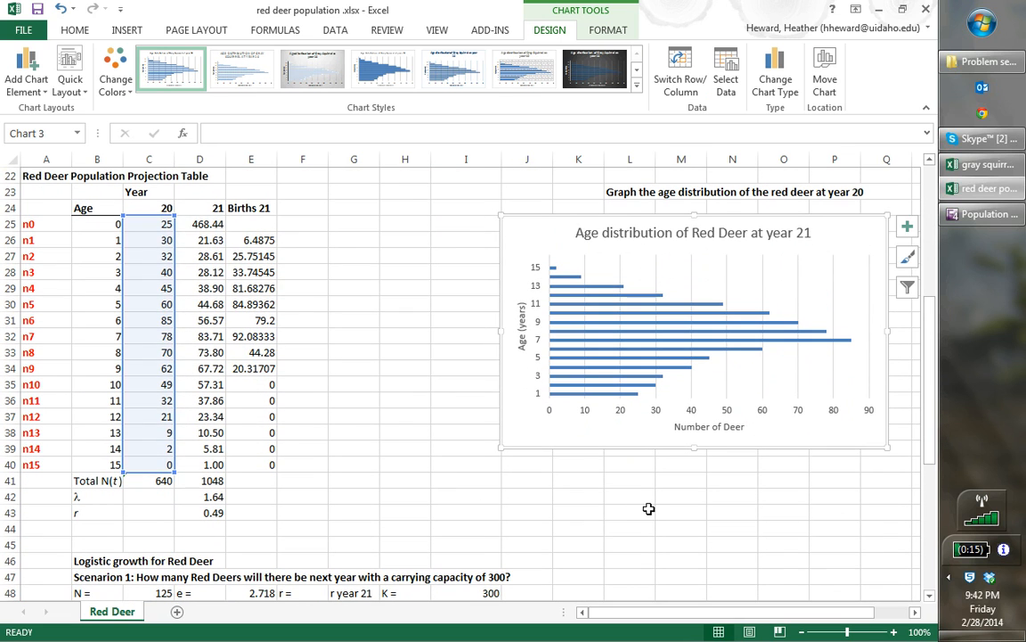
left_click_drag(929, 600, 931, 602)
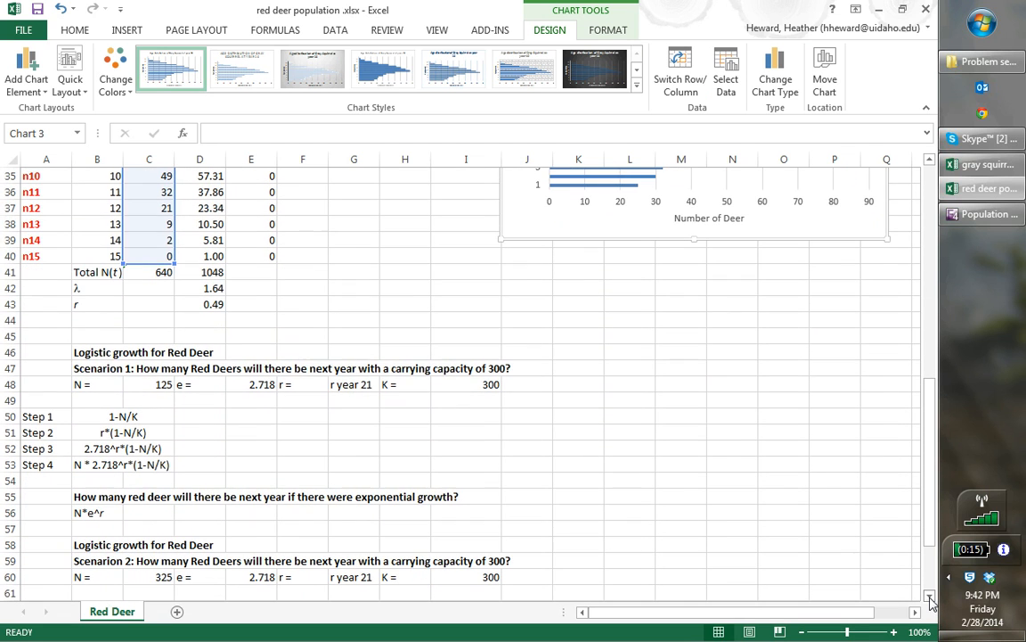
left_click(303, 384)
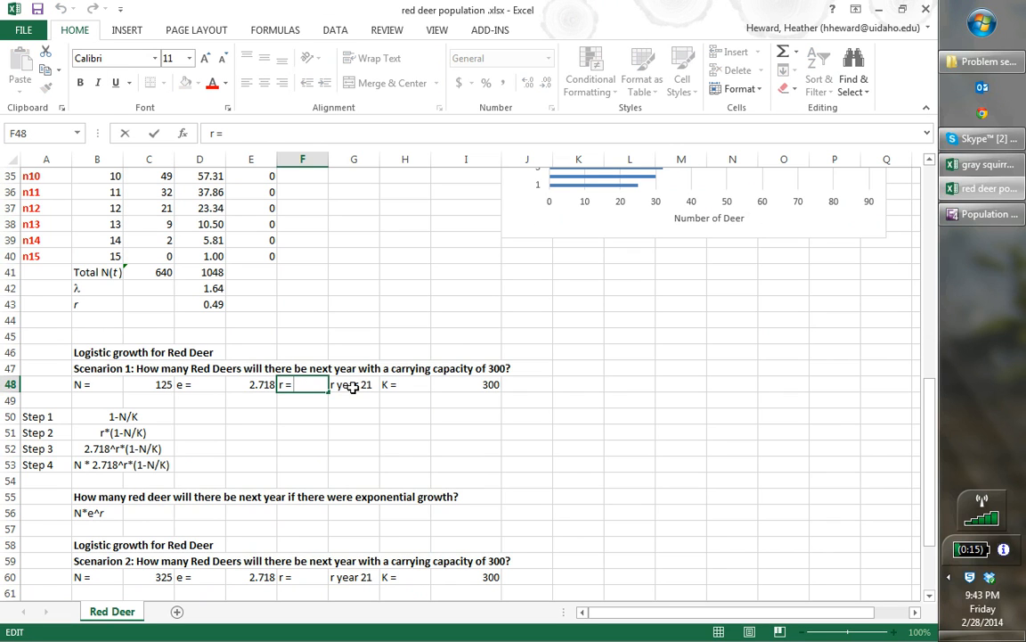
left_click(355, 385)
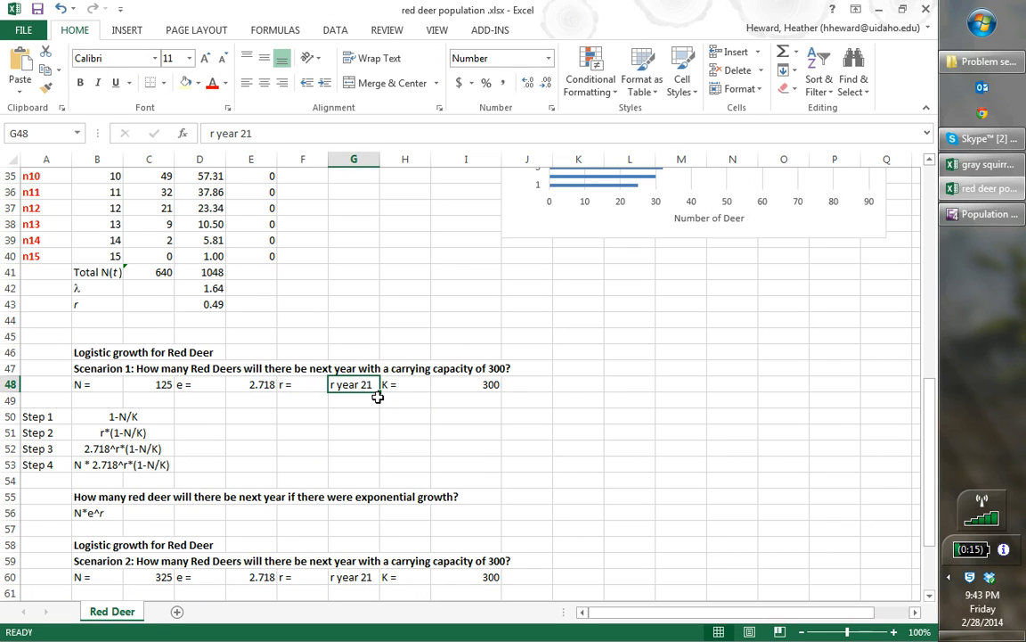
type("=")
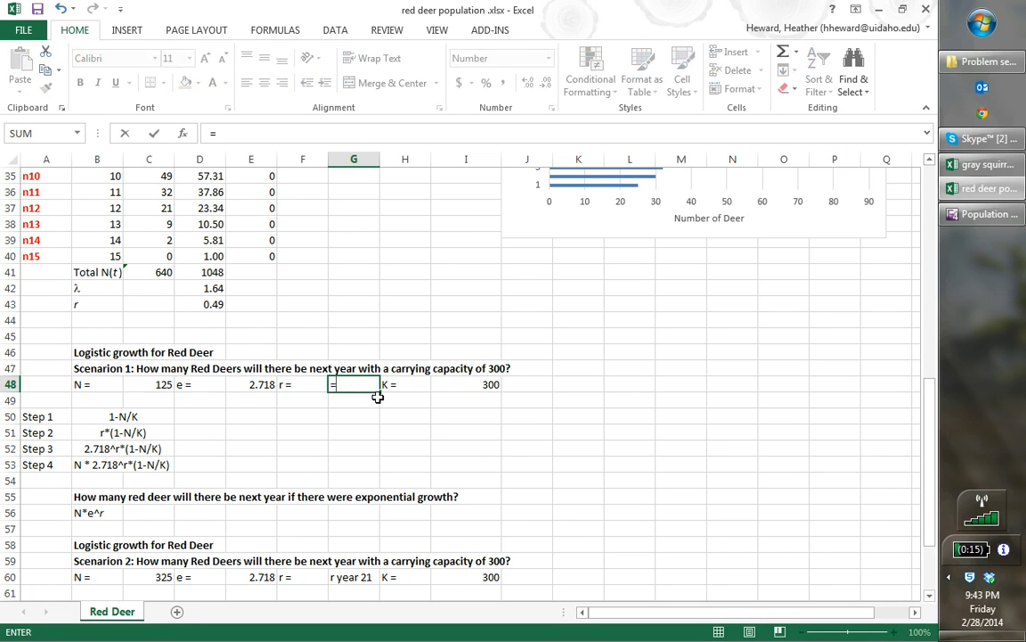
left_click(211, 303)
key("Return")
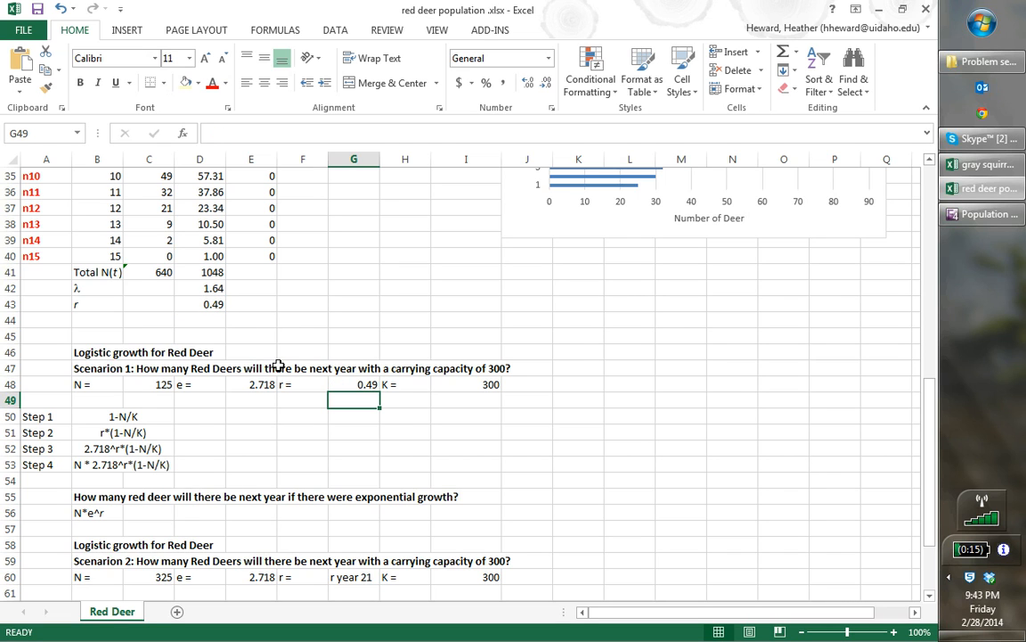
Step: Calculate 1-N/K for scenario 1 in D50 with the formula =1-C48/I48
left_click(196, 417)
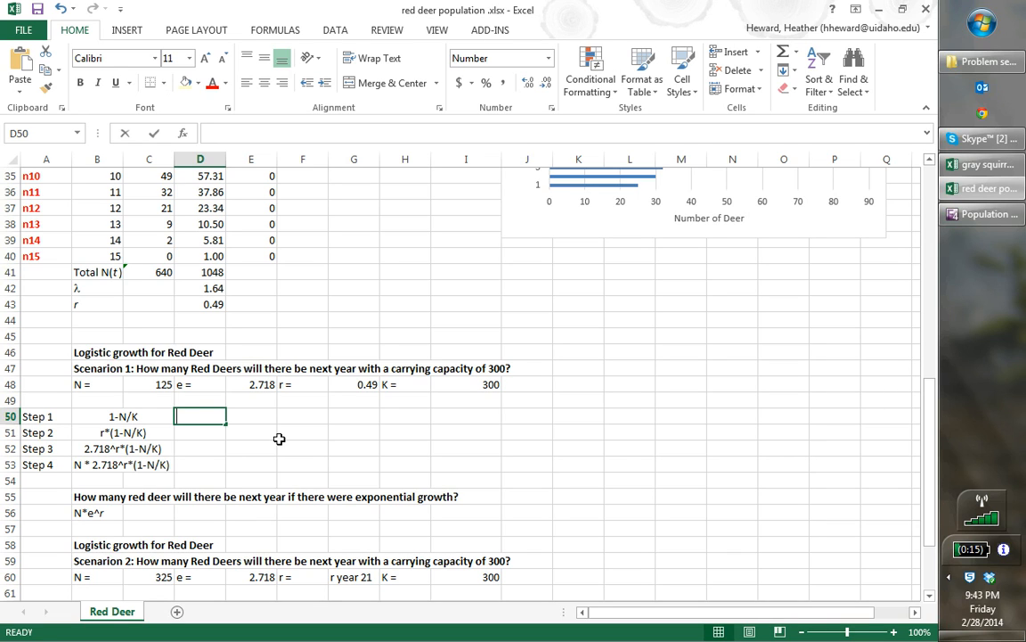
type("=1-")
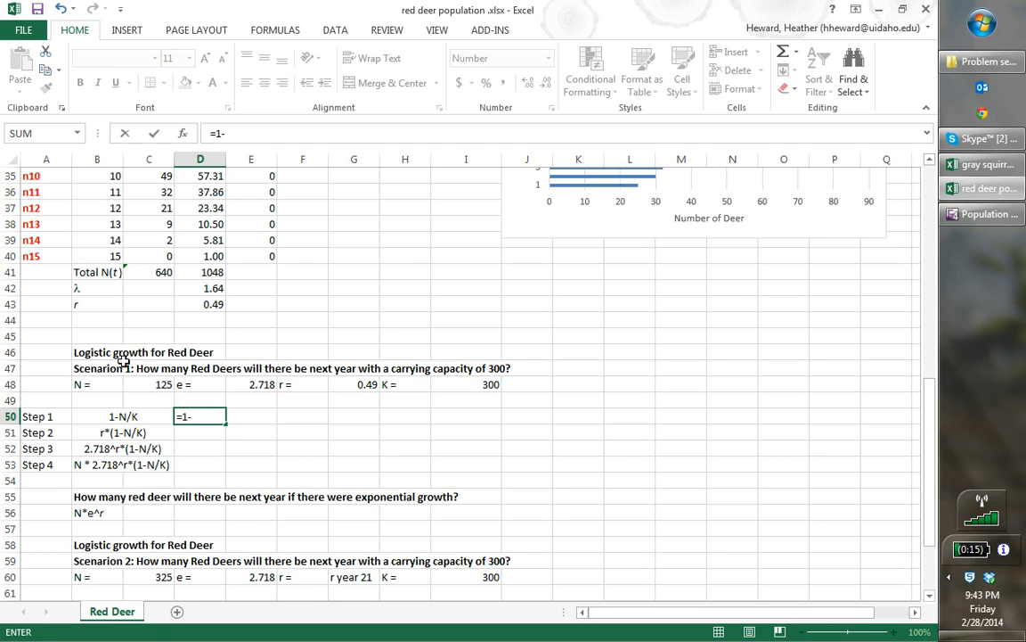
left_click(159, 384)
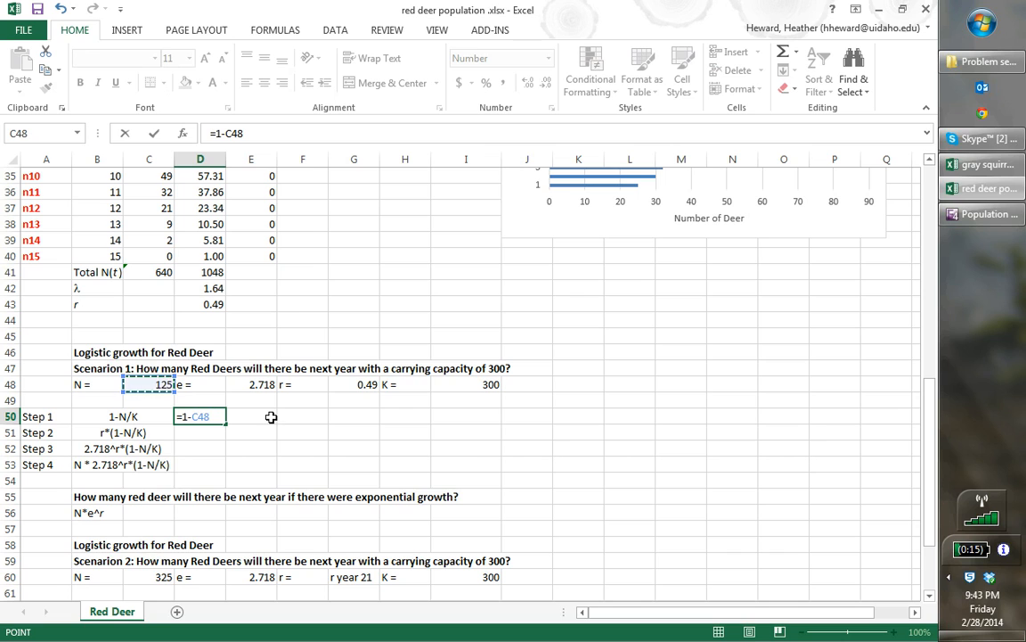
type("/")
left_click(473, 383)
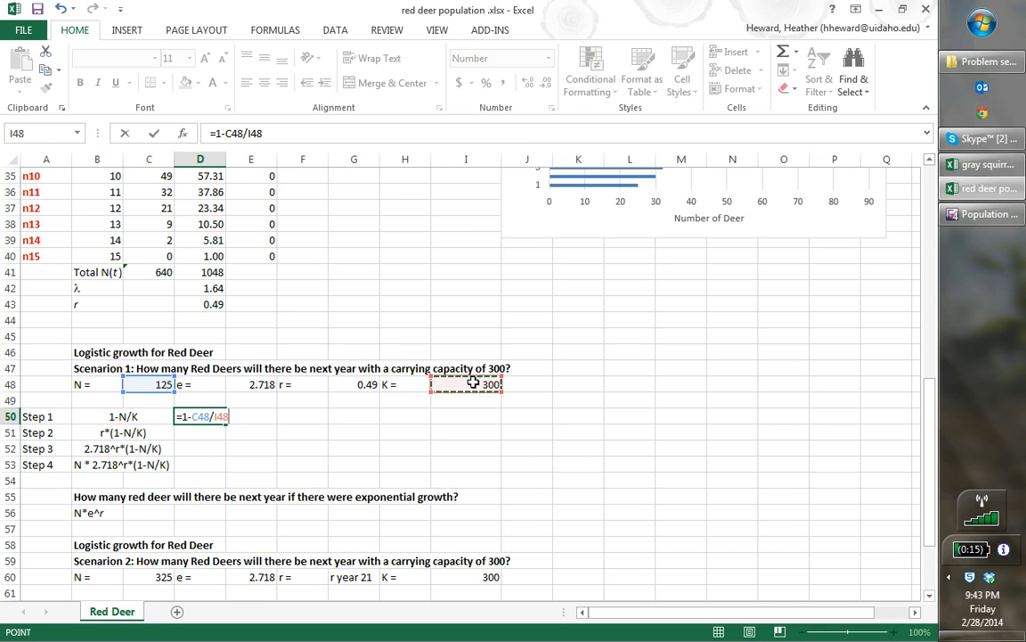
key("Return")
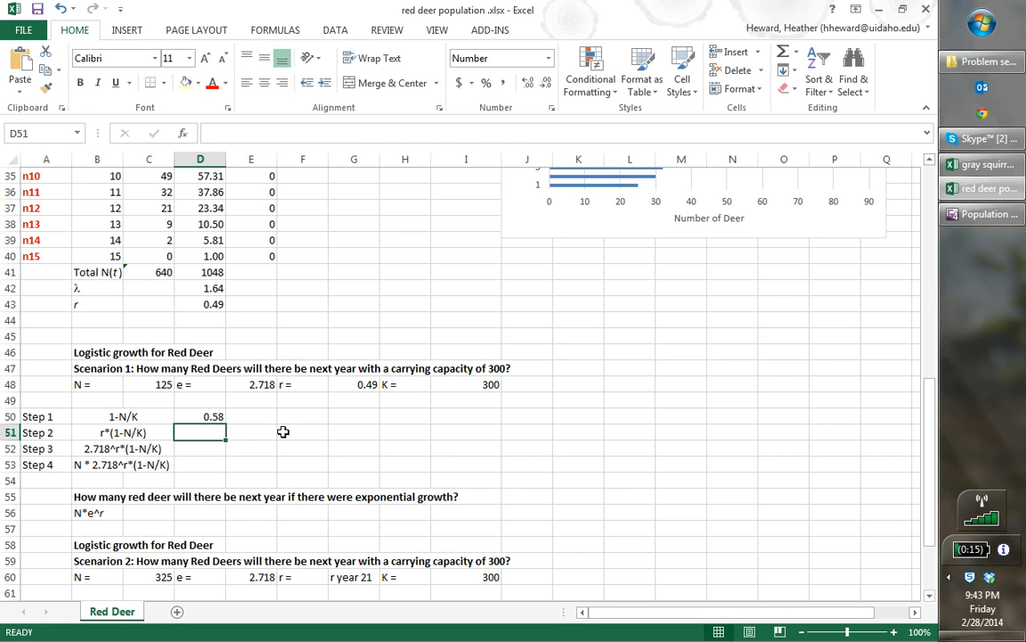
Step: Calculate r*(1-N/K) for scenario 1 in D51 with the formula =G48*D50
type("=")
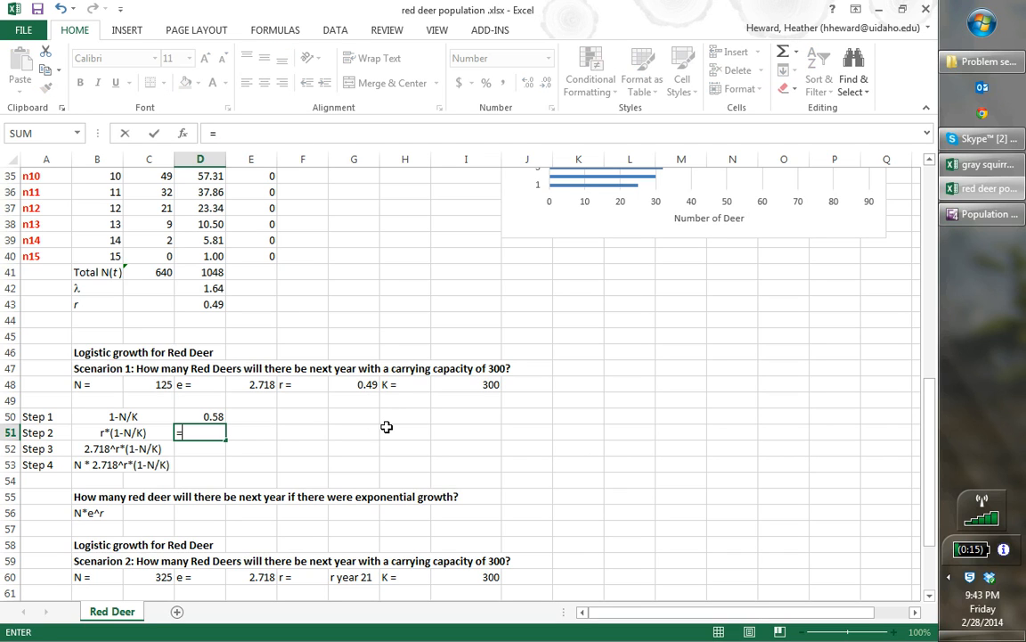
left_click(370, 383)
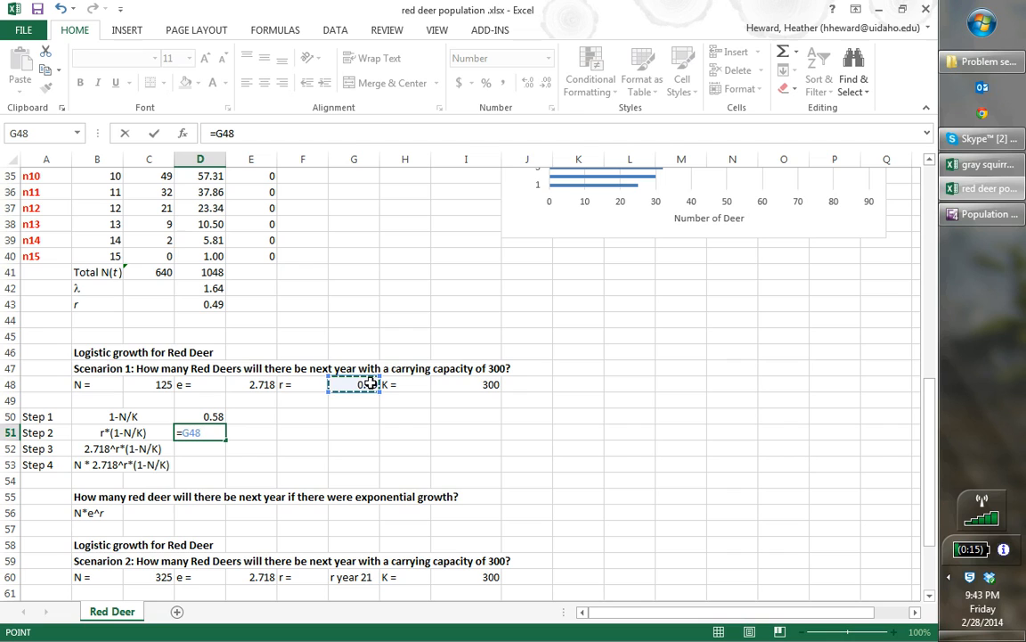
type("*")
left_click(212, 416)
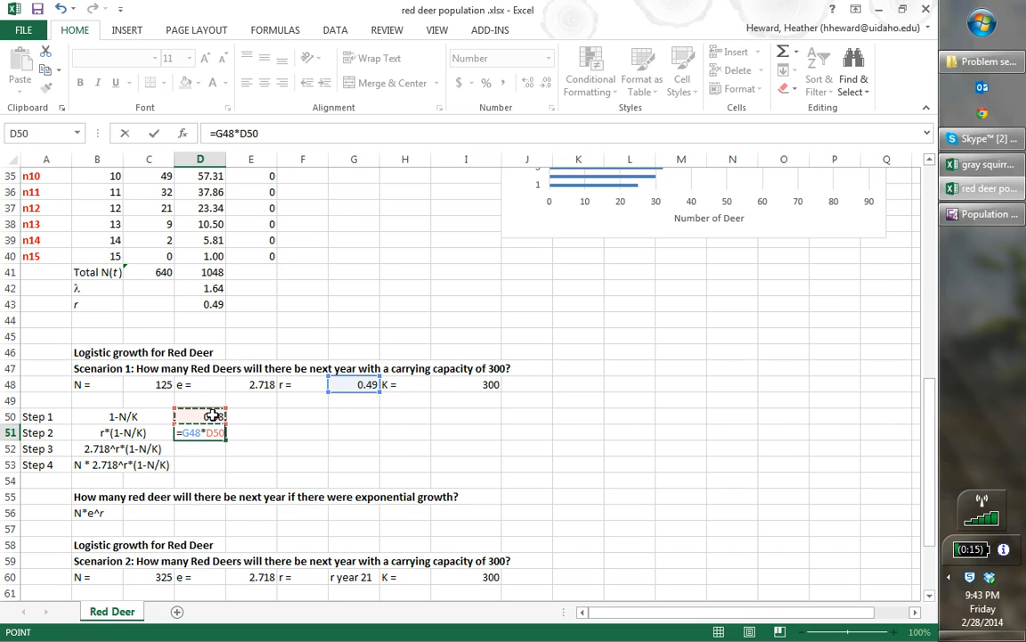
key("Return")
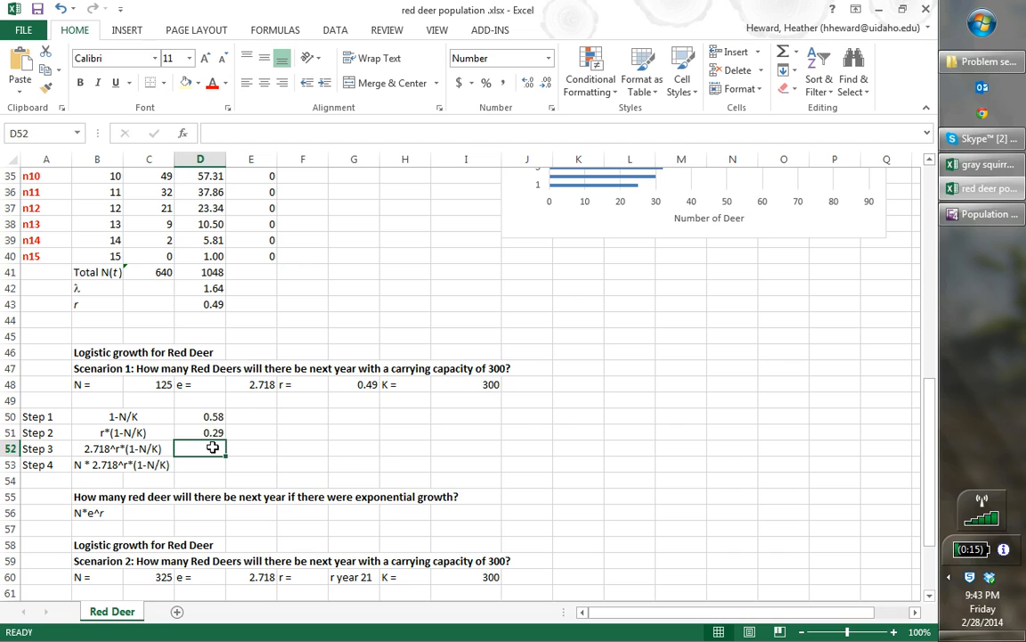
Step: Calculate scenario 1's step 3 in D52 by raising e in E48 to the power of the step 2 result in D51
type("=")
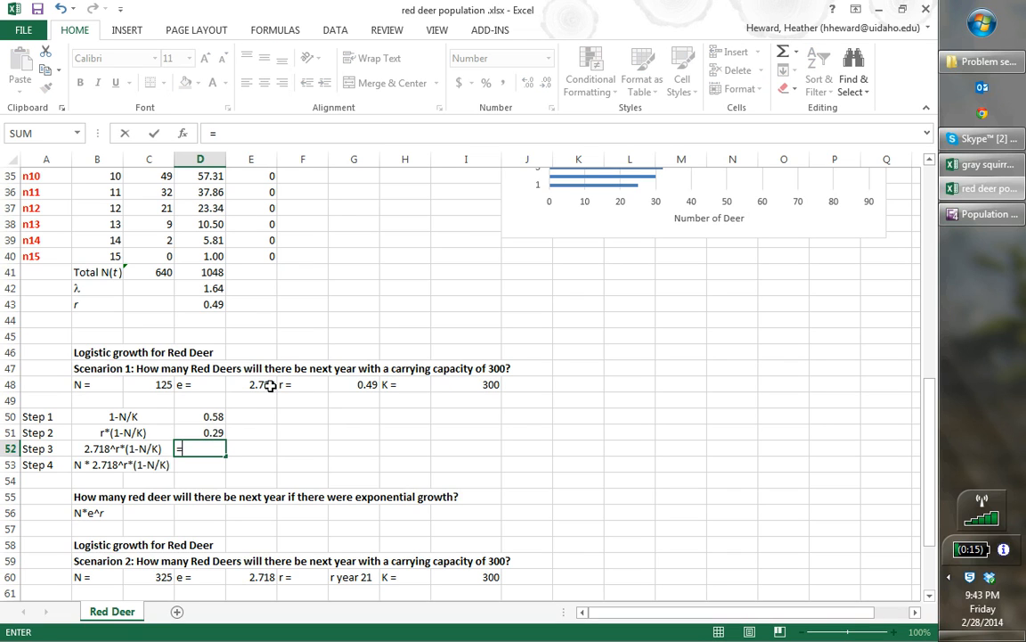
left_click(252, 384)
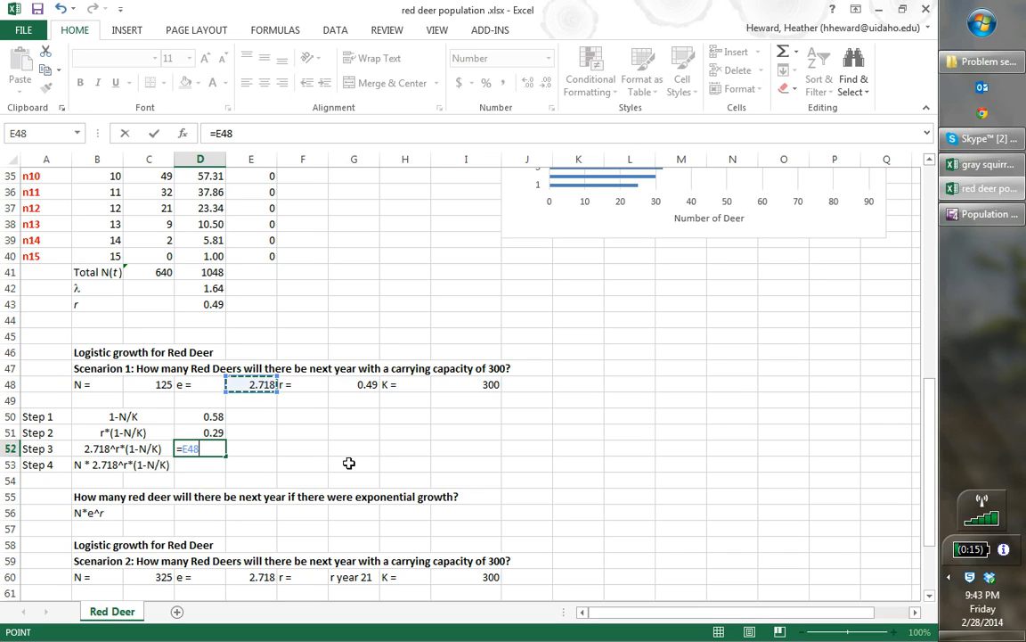
type("^")
left_click(194, 431)
key("Return")
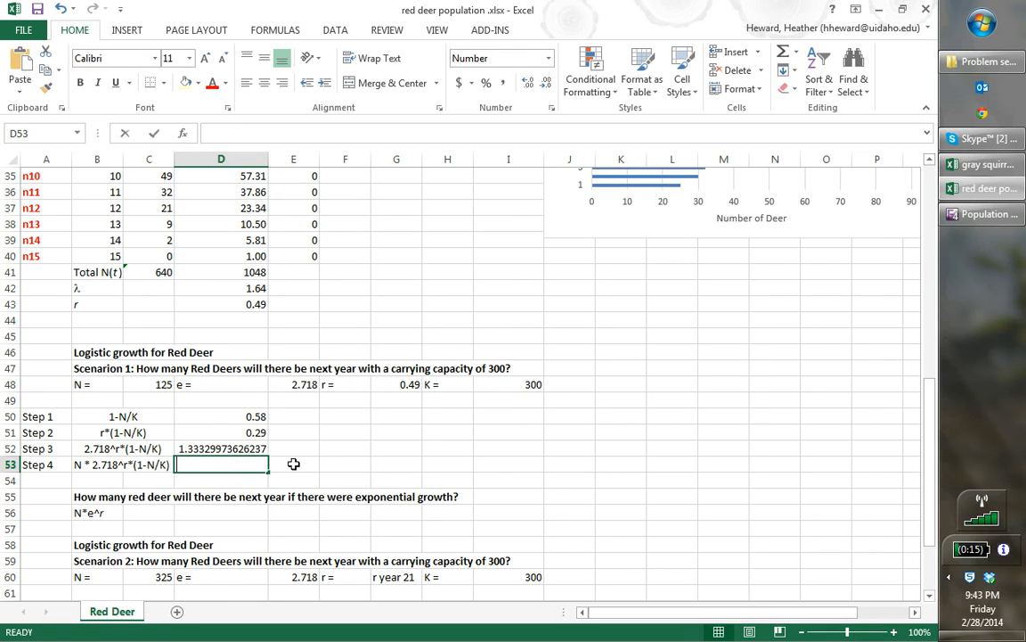
Step: Calculate next year's logistic population for scenario 1 in D53 with the formula =C48*D52
type("=")
left_click(160, 384)
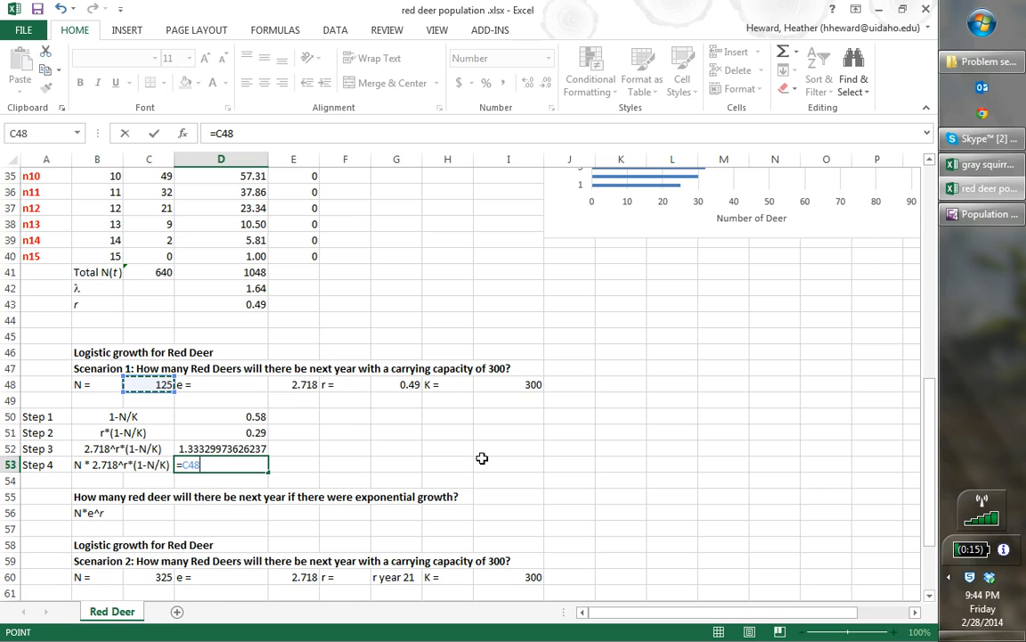
type("*")
left_click(237, 448)
key("Return")
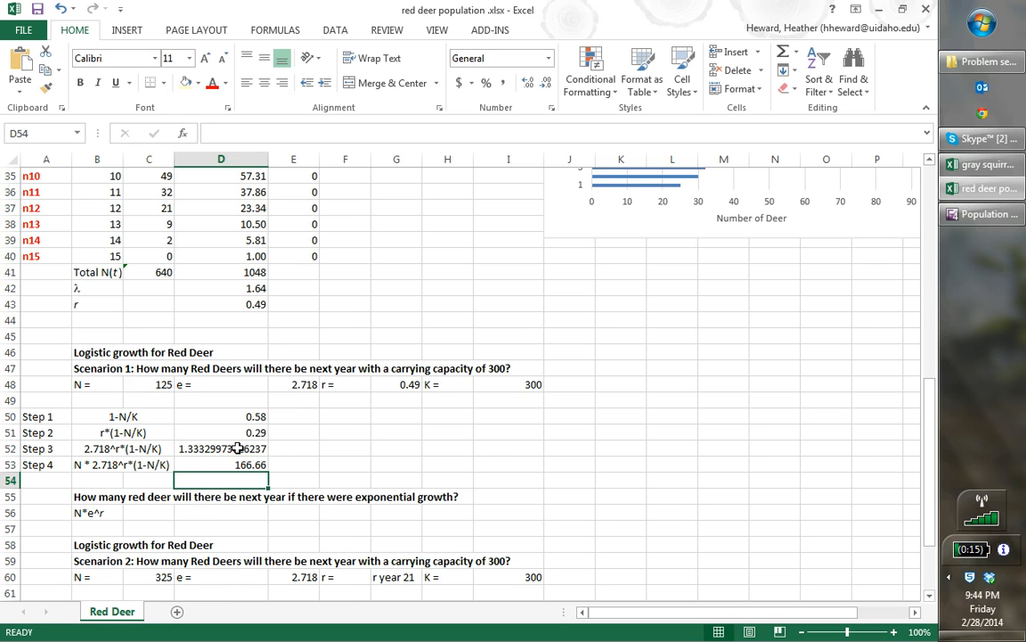
left_click(296, 462)
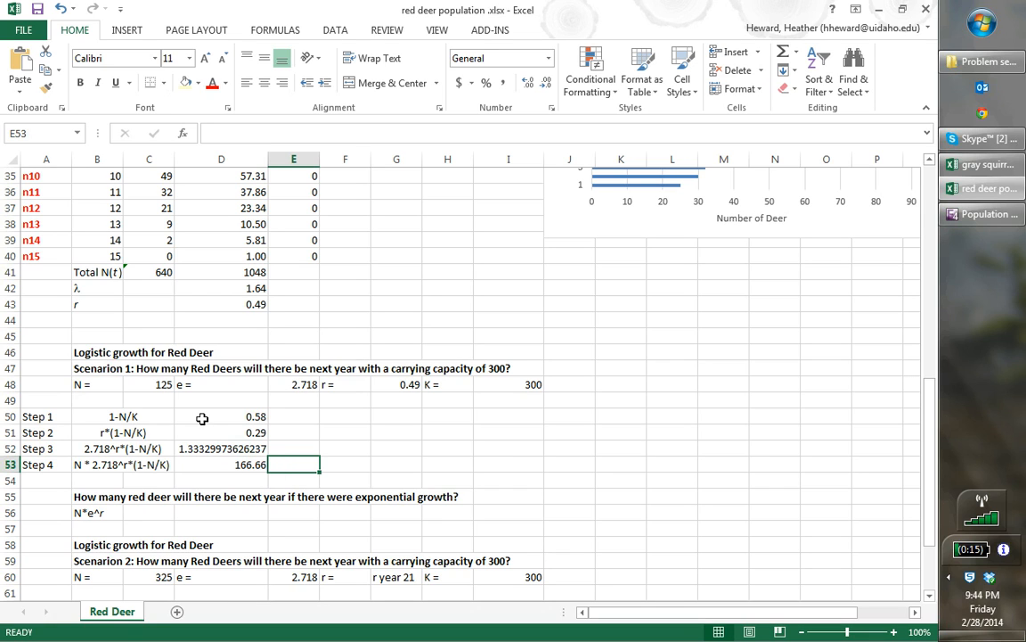
left_click(165, 385)
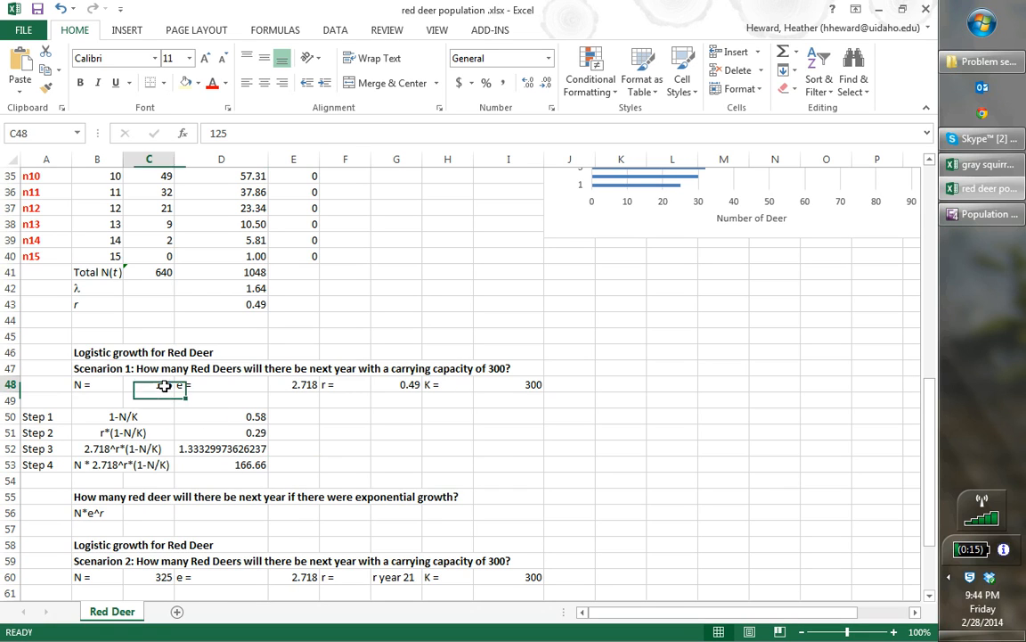
left_click(247, 466)
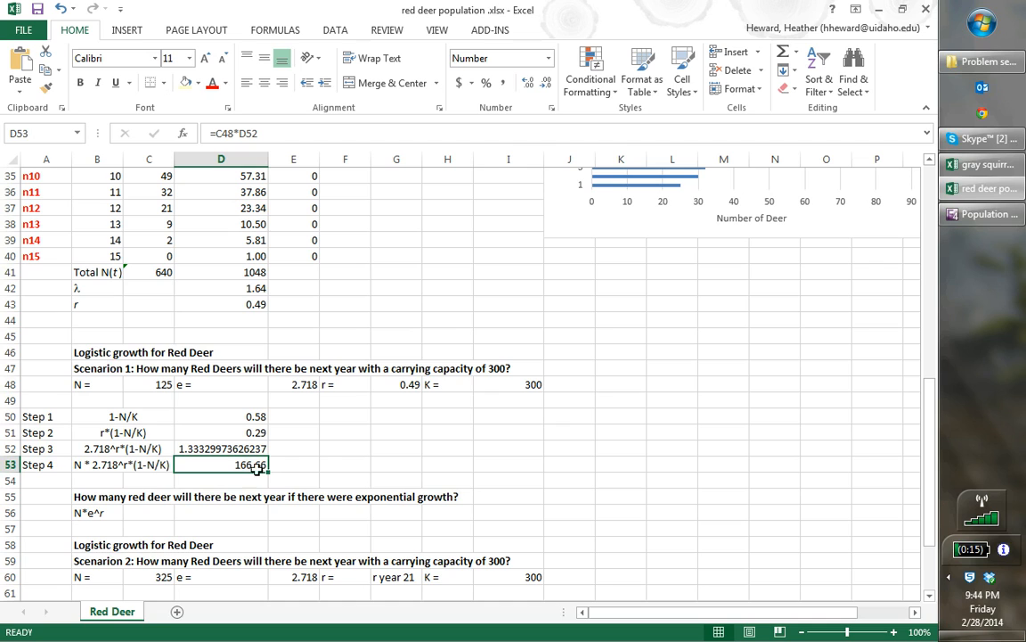
left_click(529, 384)
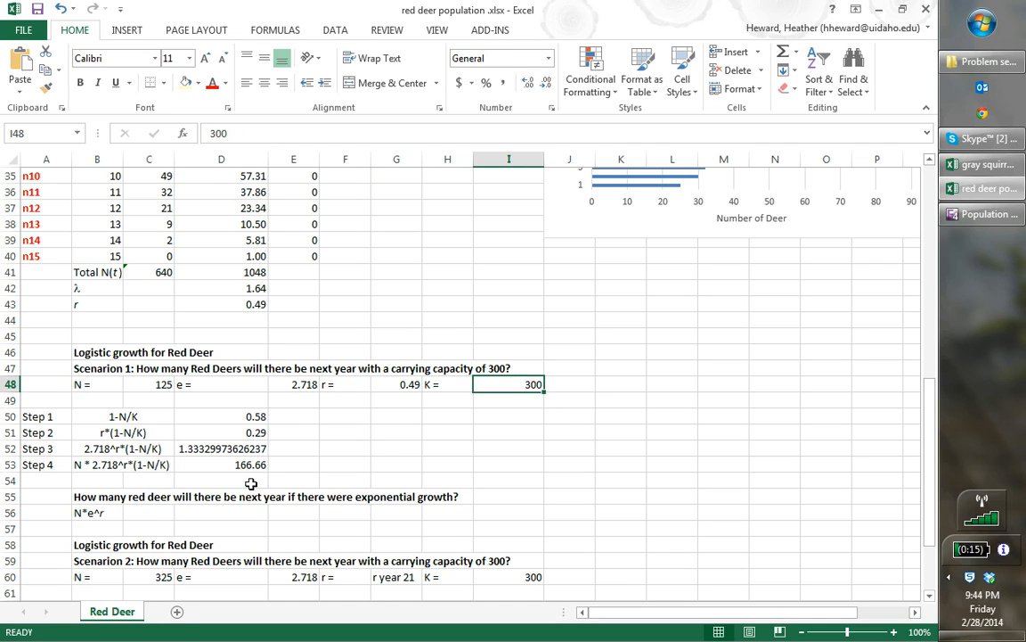
Step: Calculate scenario 1's exponential growth N*e^r in C56 with the formula =C48*E48^G48
left_click(145, 513)
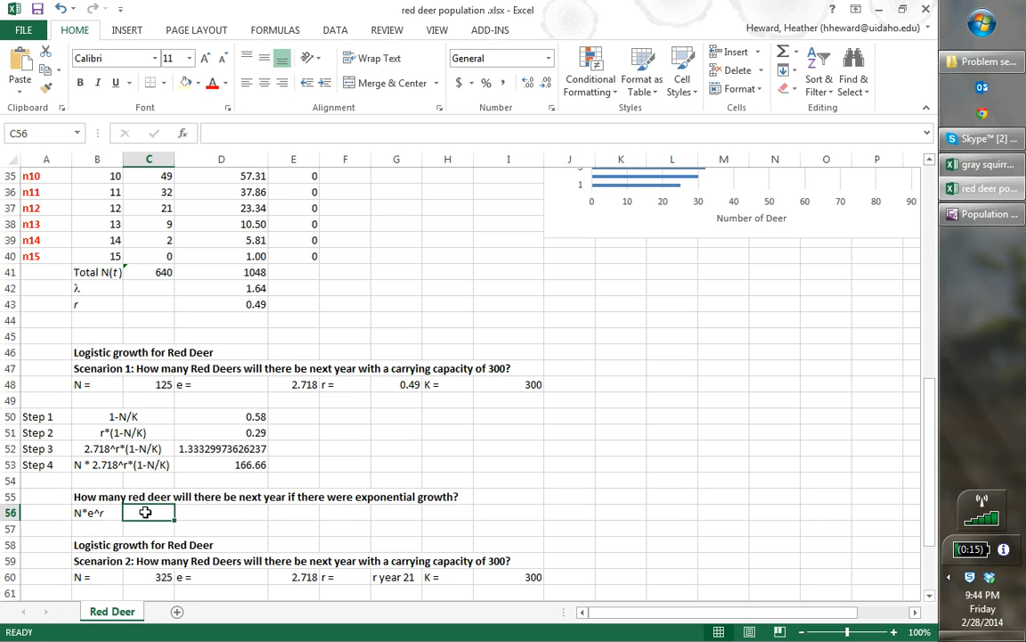
type("=")
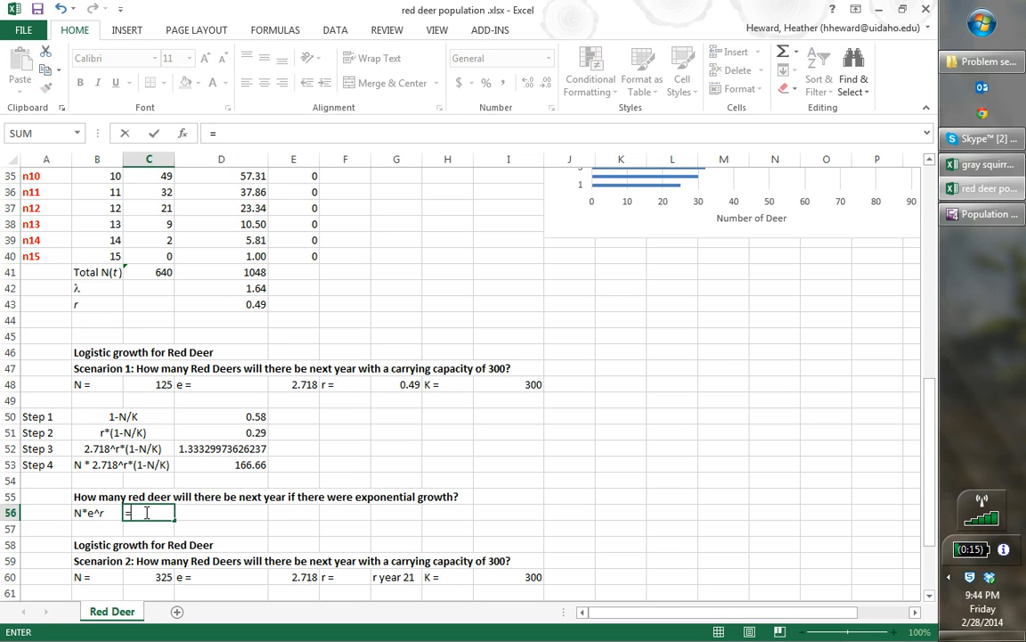
left_click(152, 384)
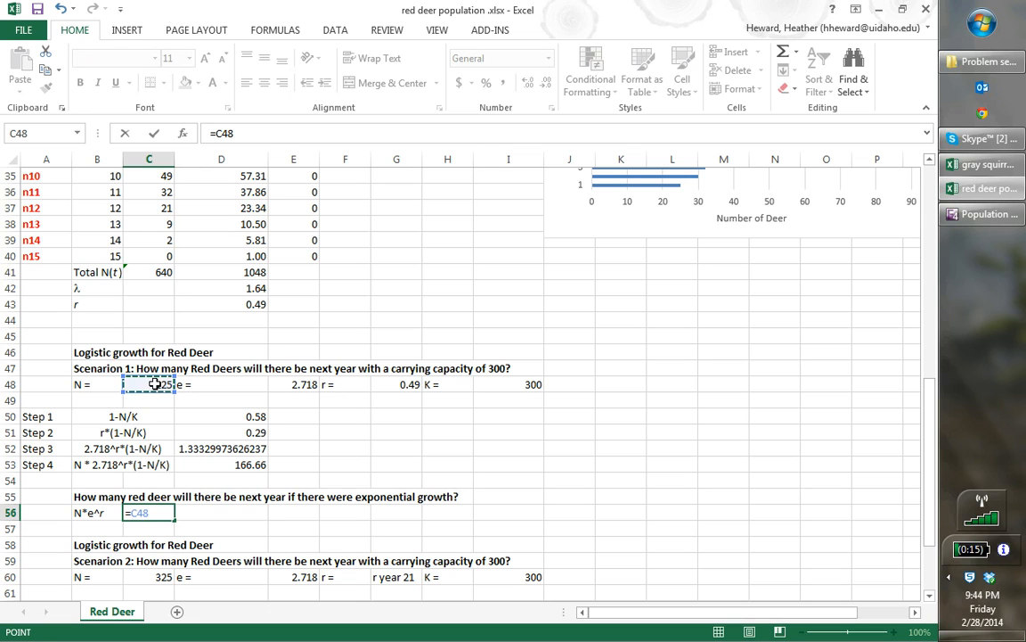
type("*")
left_click(292, 385)
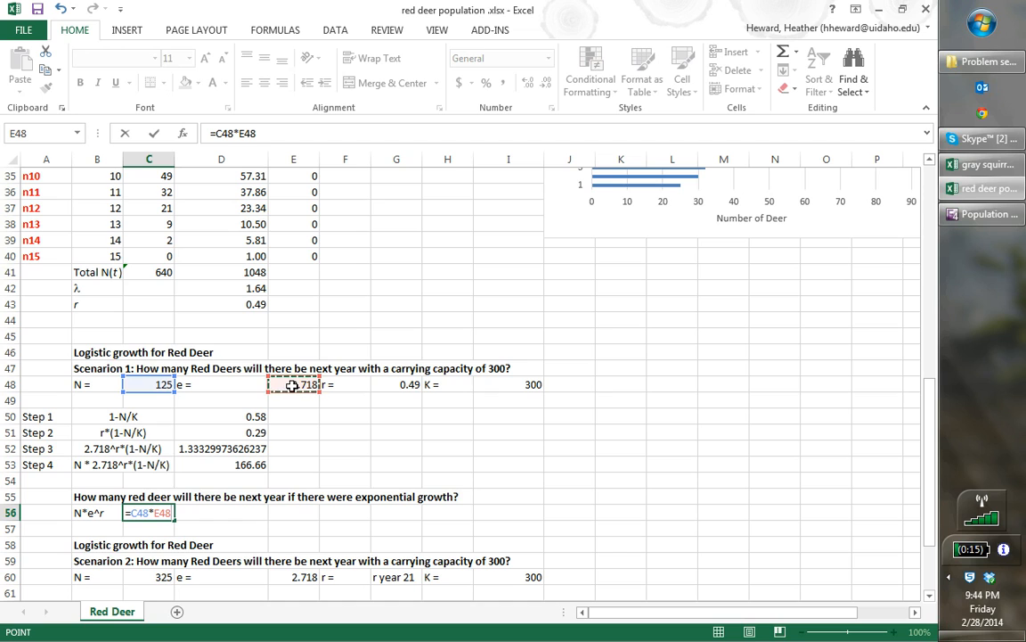
type("^")
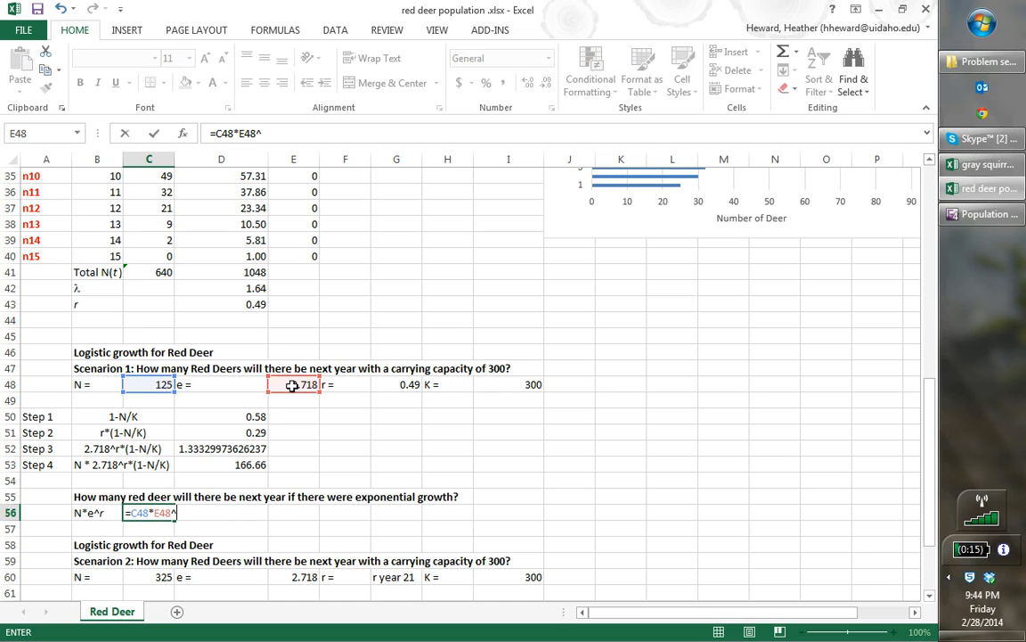
left_click(399, 384)
key("Return")
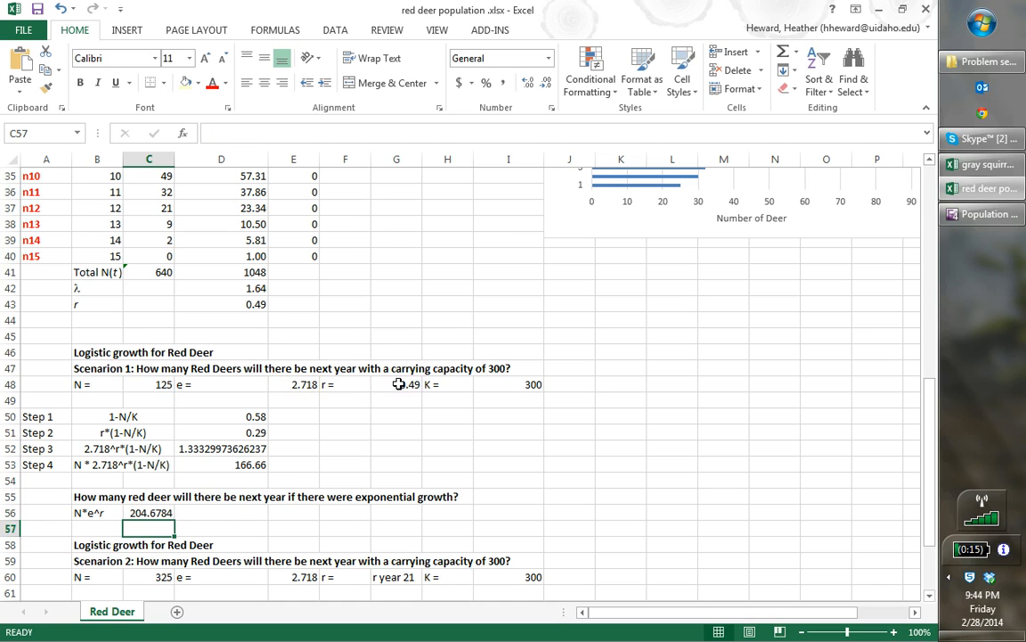
left_click(158, 510)
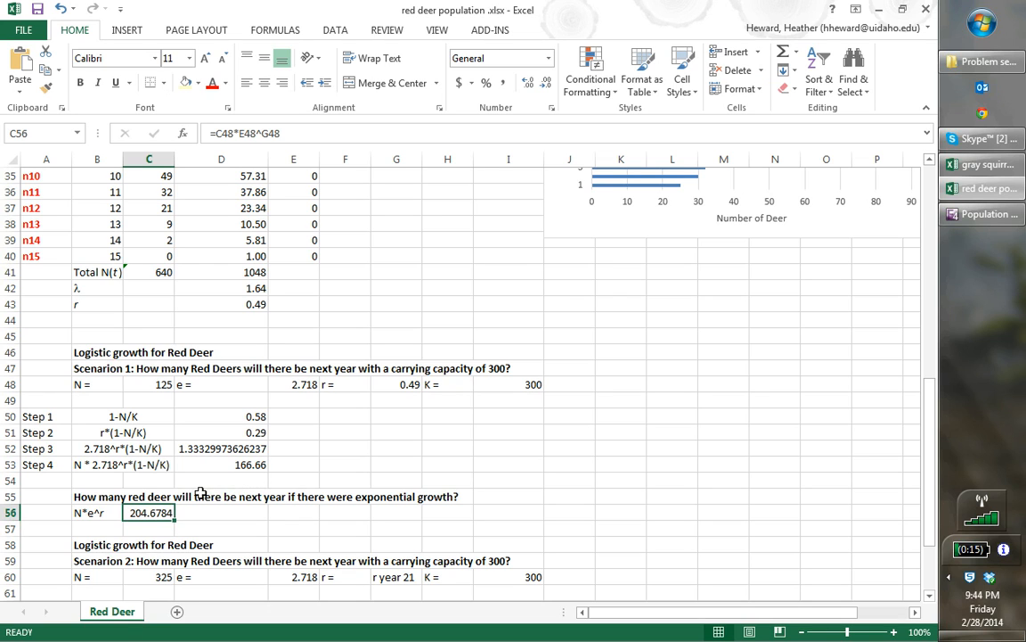
left_click(244, 465)
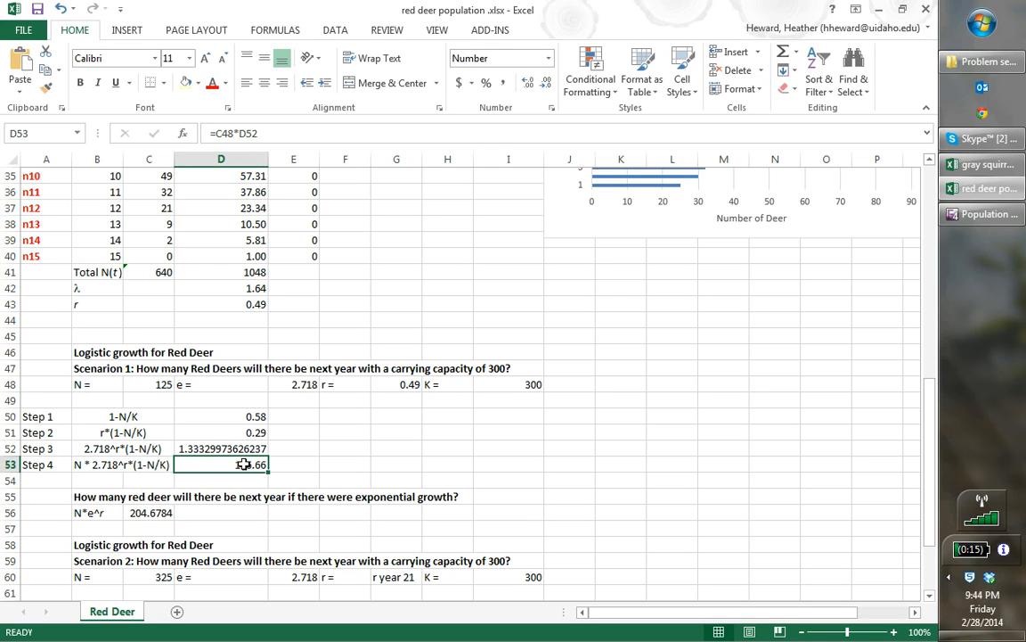
left_click_drag(931, 464, 941, 528)
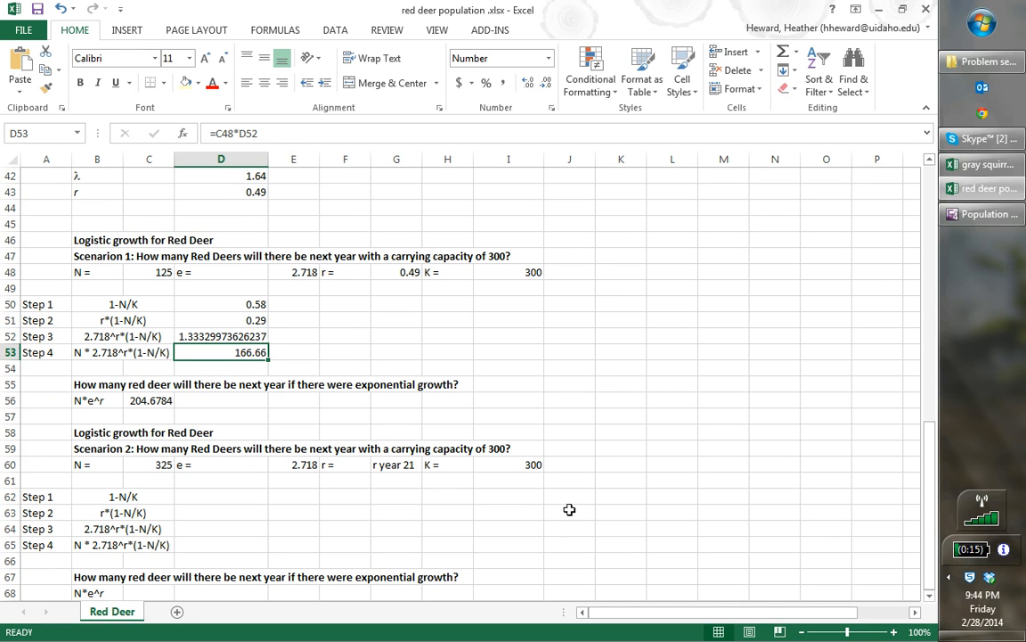
left_click(162, 465)
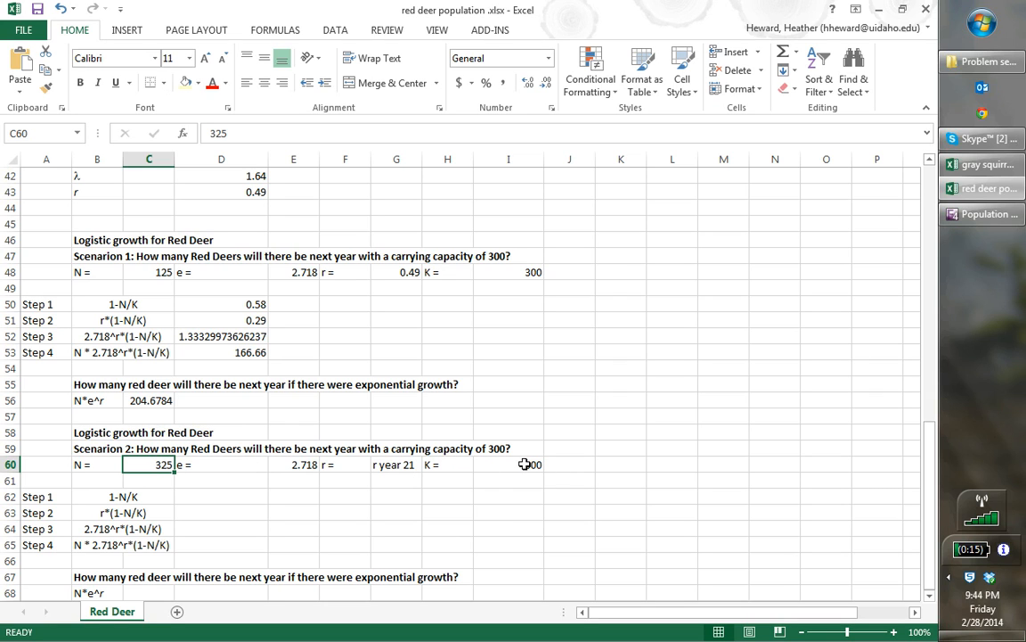
left_click(529, 463)
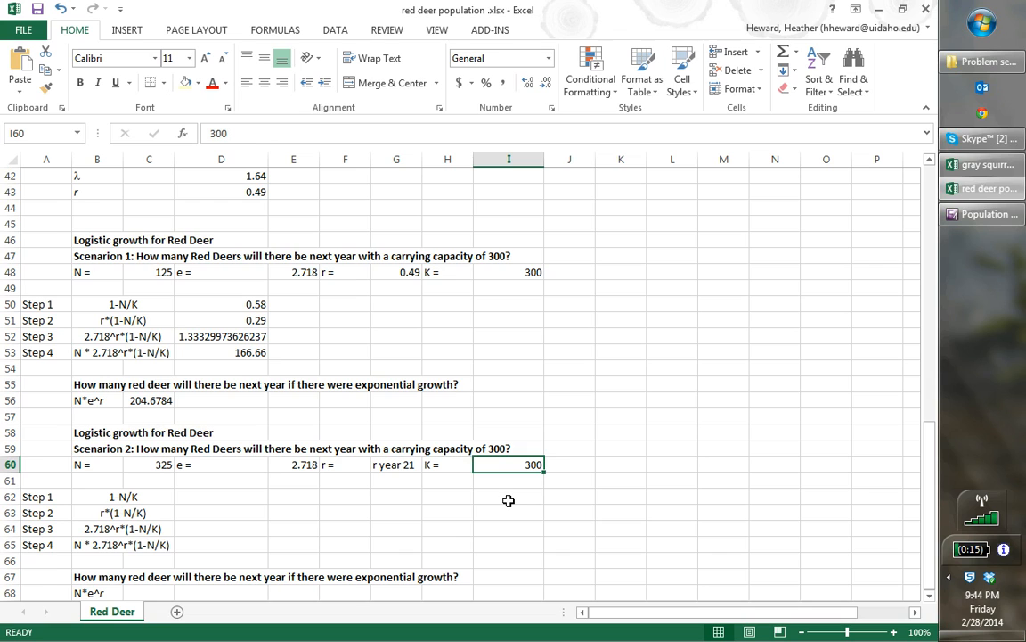
left_click(224, 494)
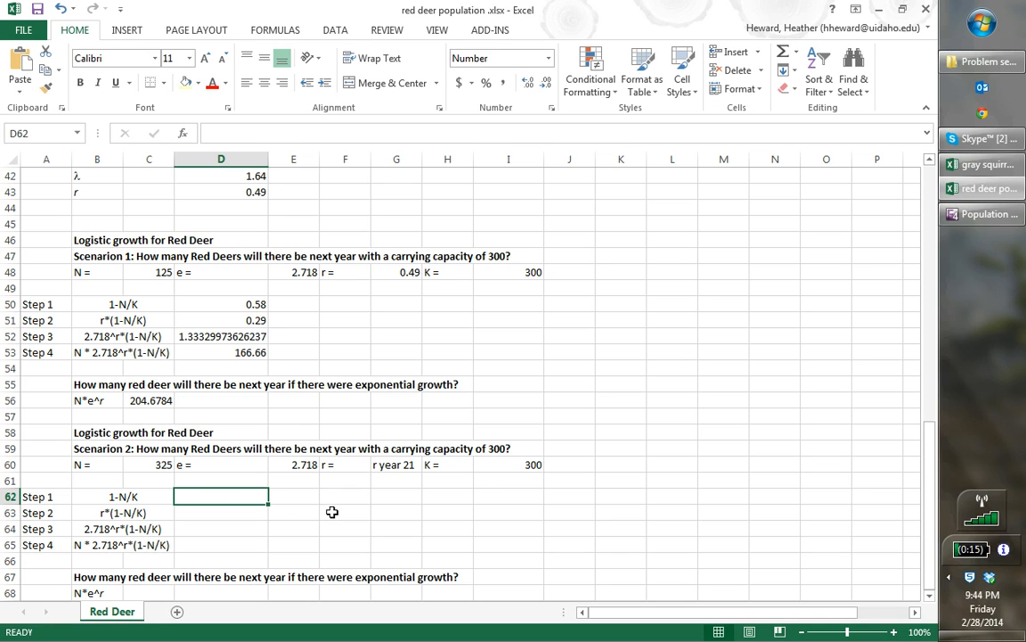
type("=1-")
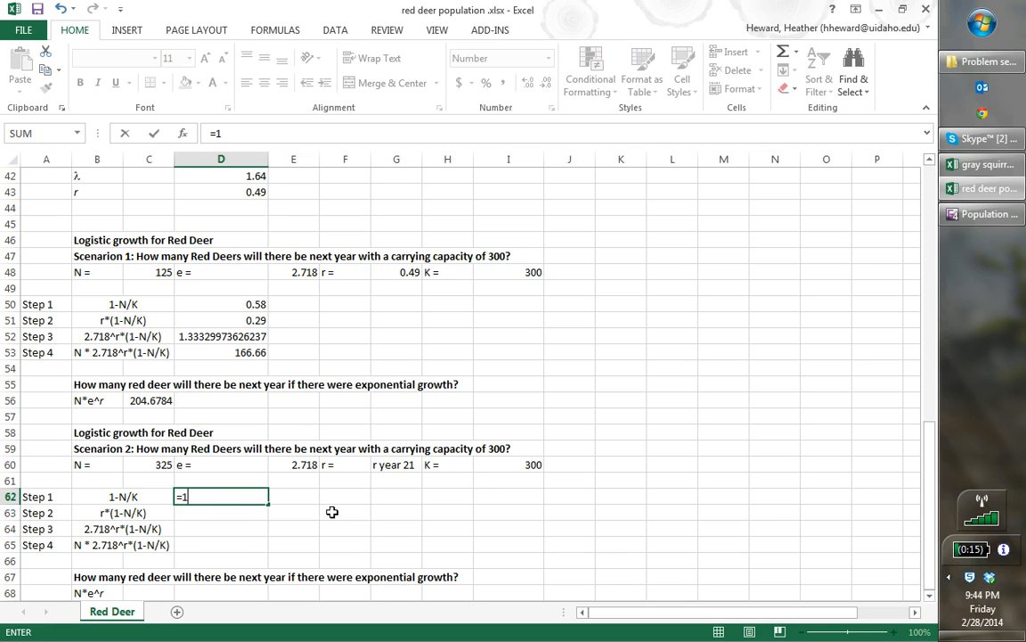
left_click(153, 463)
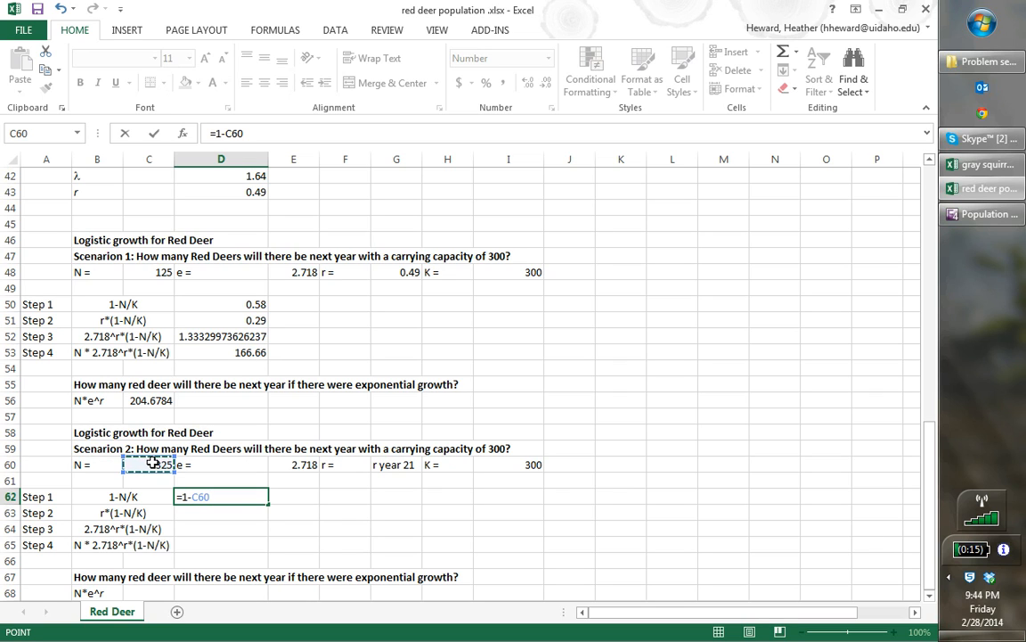
type("/")
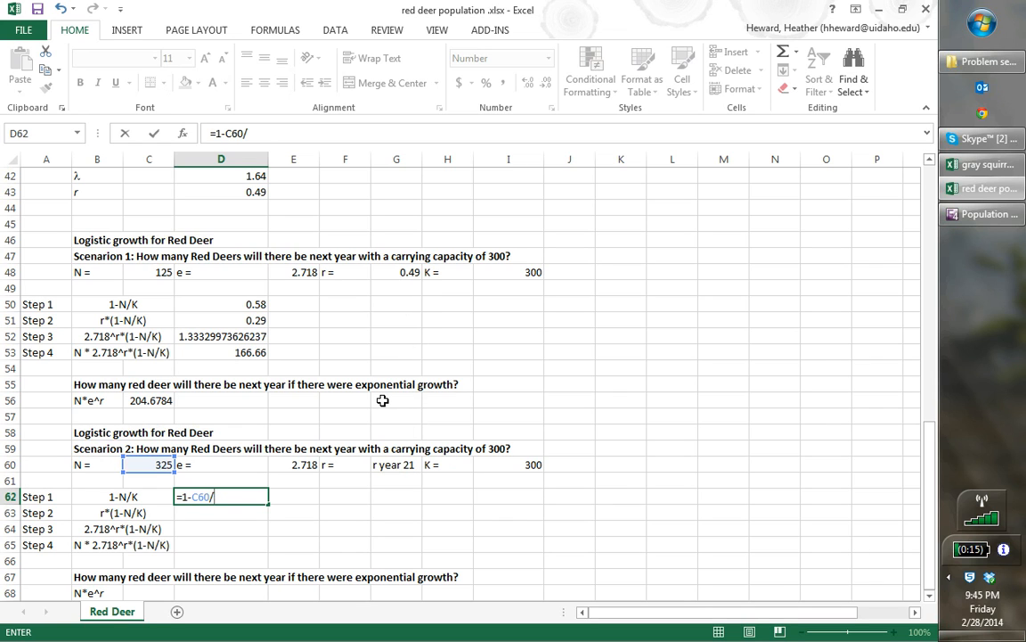
left_click(397, 274)
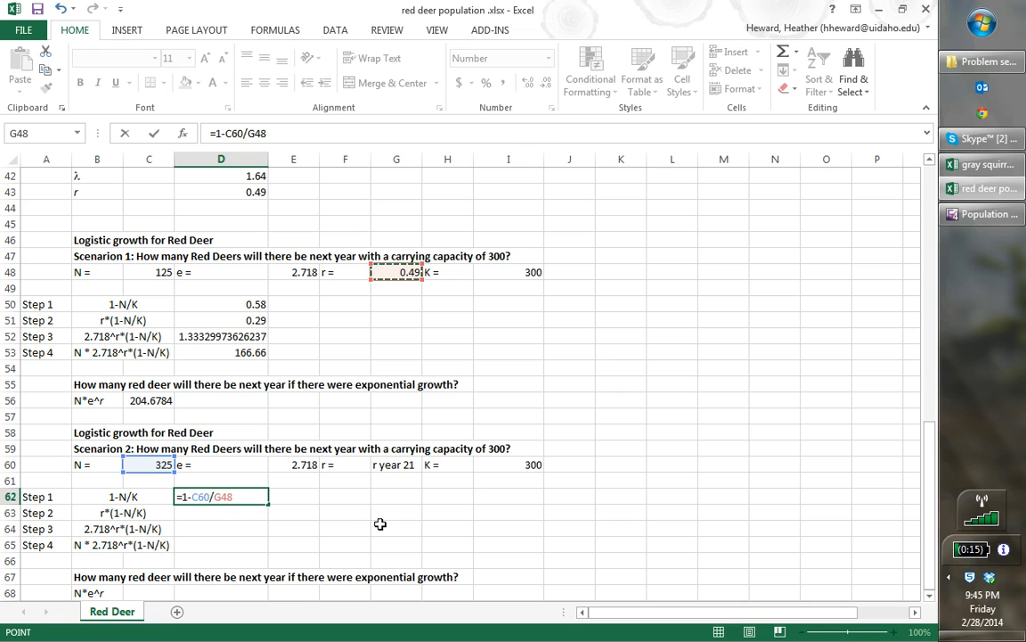
key("BackSpace")
key("BackSpace")
key("BackSpace")
key("BackSpace")
key("BackSpace")
key("BackSpace")
key("BackSpace")
key("BackSpace")
key("BackSpace")
key("BackSpace")
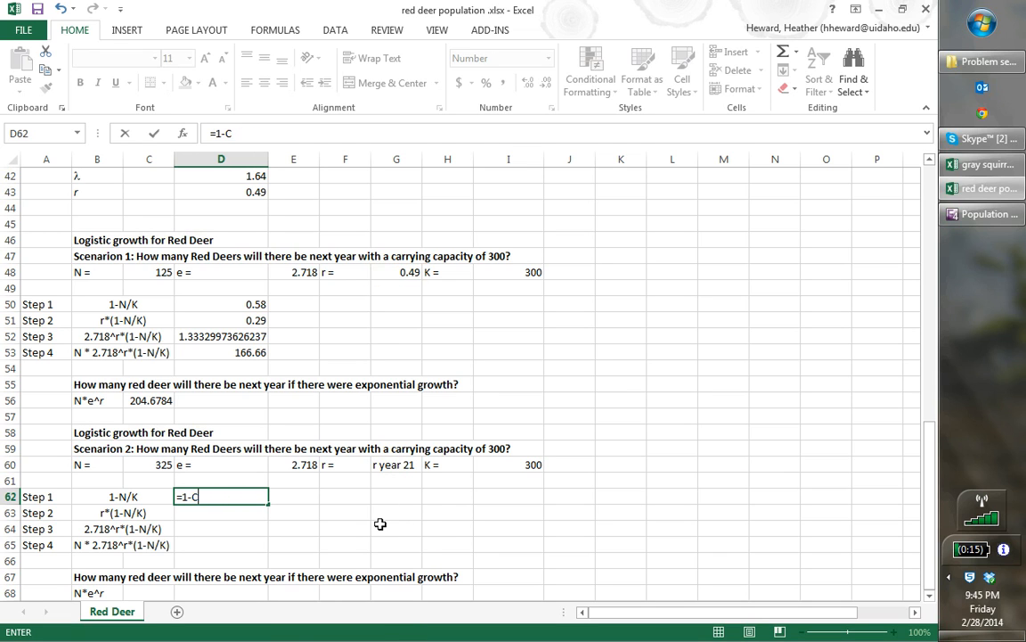
Step: Set scenario 2's r value in G60 to reference the calculated r with the formula =D43
left_click(379, 524)
left_click(390, 465)
type("=")
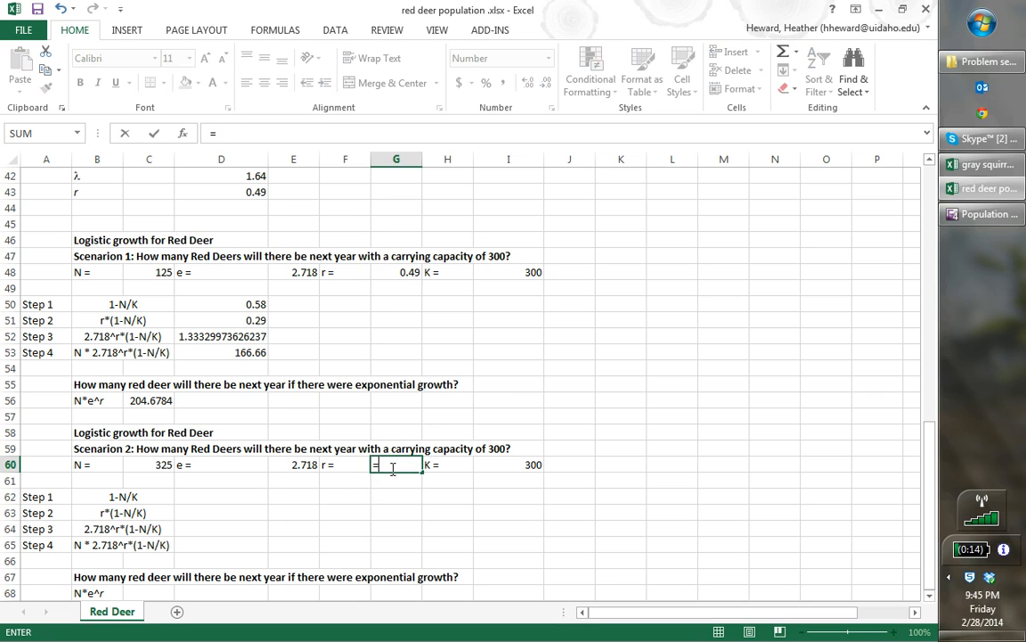
left_click(254, 193)
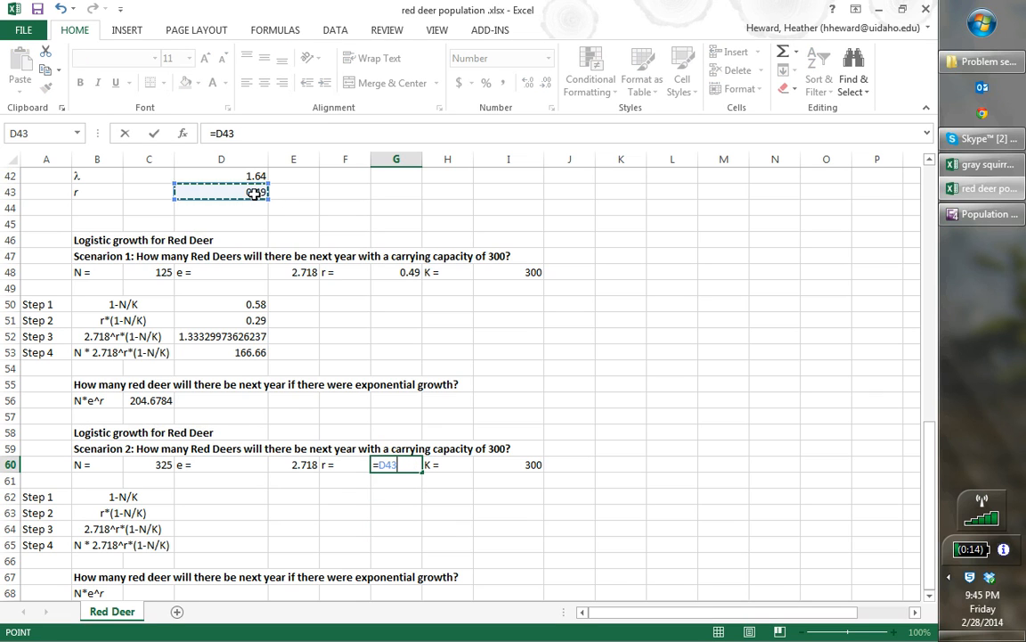
key("Return")
Step: Copy scenario 1's four step formulas from D50:D53 into scenario 2's step cells starting at D62
left_click_drag(225, 302, 233, 355)
key("ctrl+c")
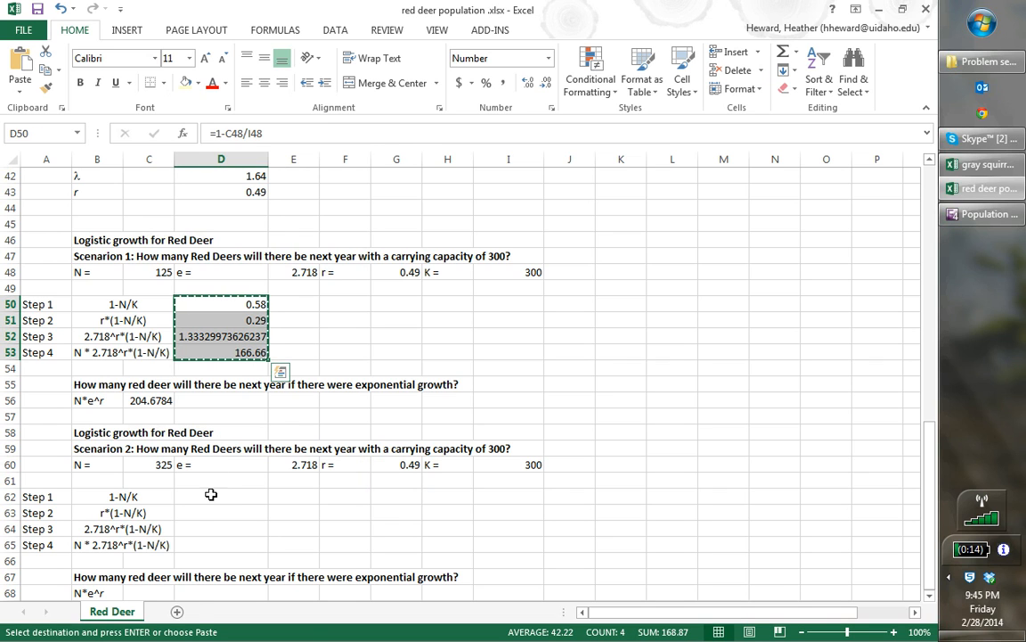
left_click(210, 498)
key("ctrl+v")
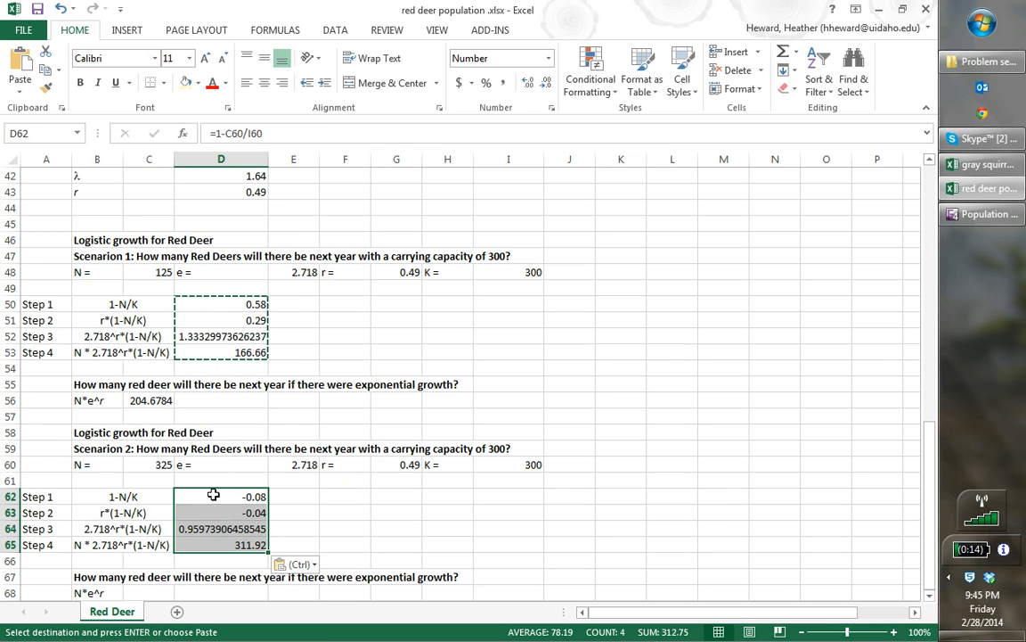
Step: Copy scenario 1's exponential growth formula from C56 into scenario 2's N*e^r cell C68
left_click(223, 365)
left_click(146, 401)
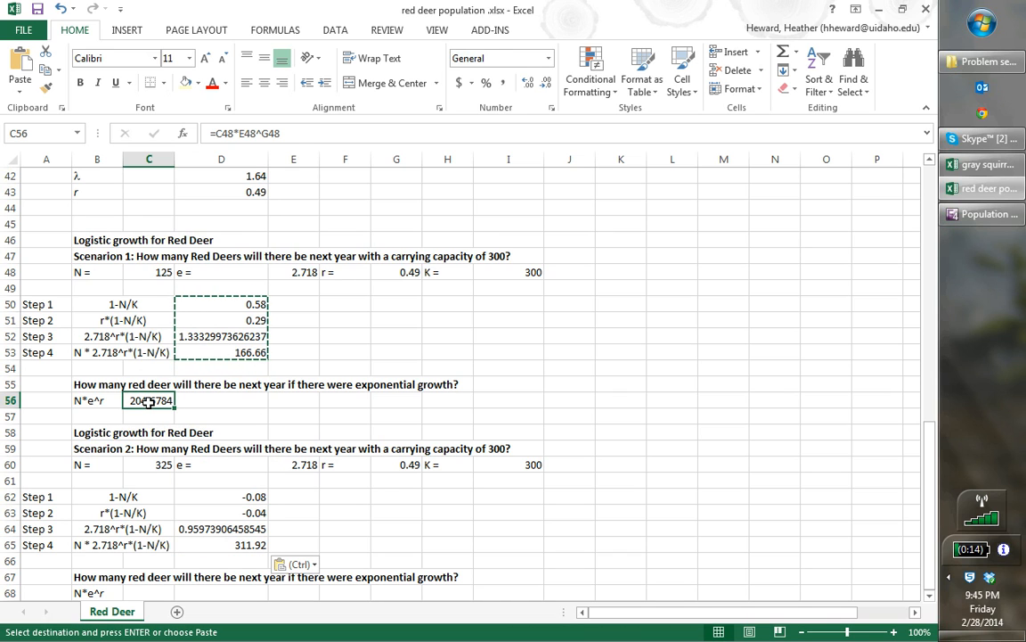
key("ctrl+c")
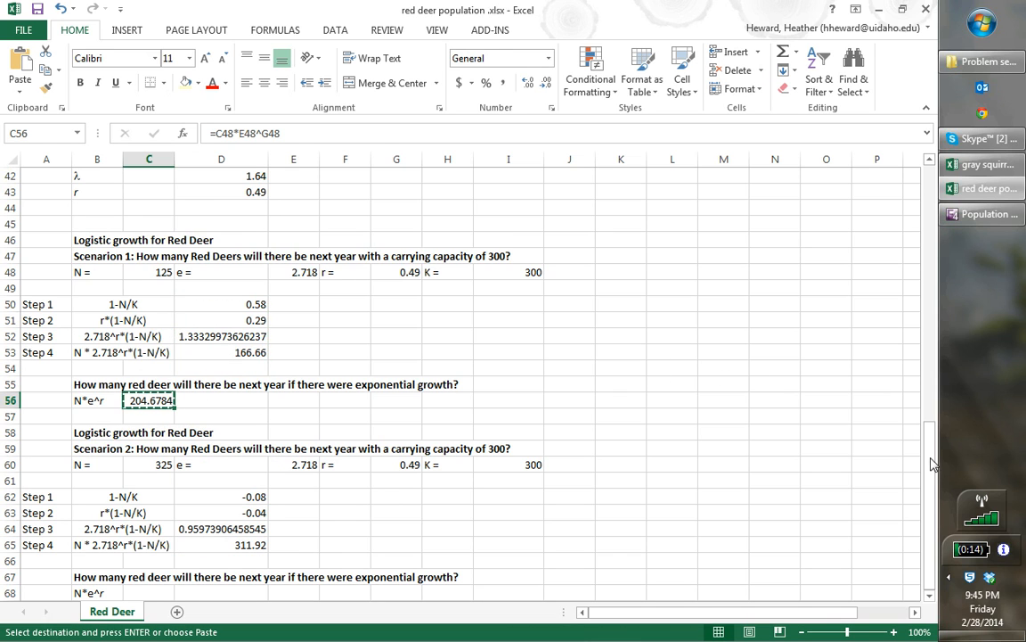
left_click(929, 595)
left_click(929, 594)
left_click(153, 558)
key("ctrl+v")
left_click(258, 579)
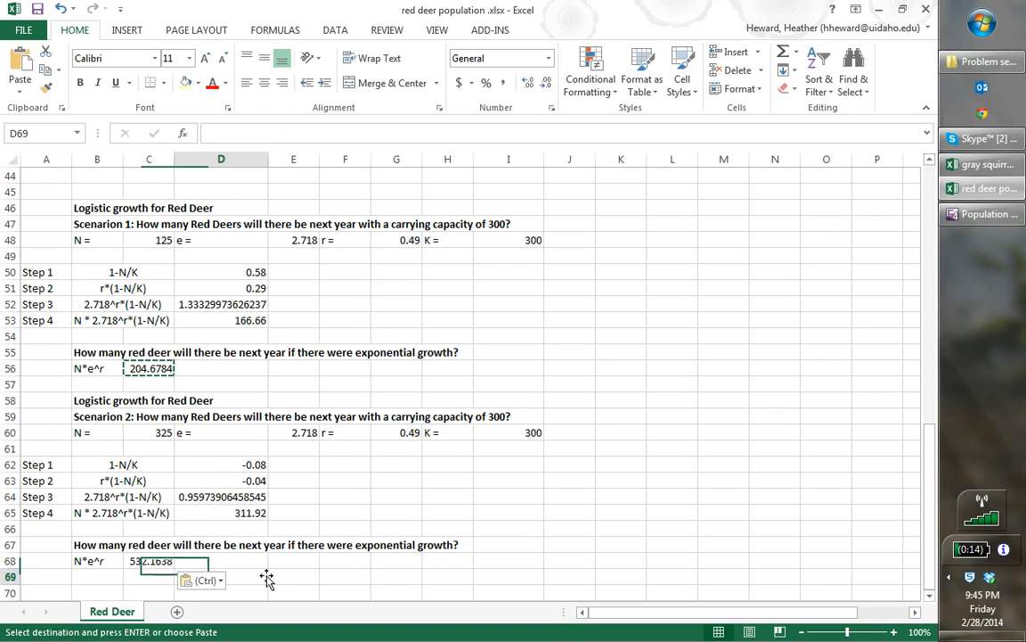
Step: Check the copied formulas in D65 and C68 against scenario 2's starting population in C60
double_click(243, 510)
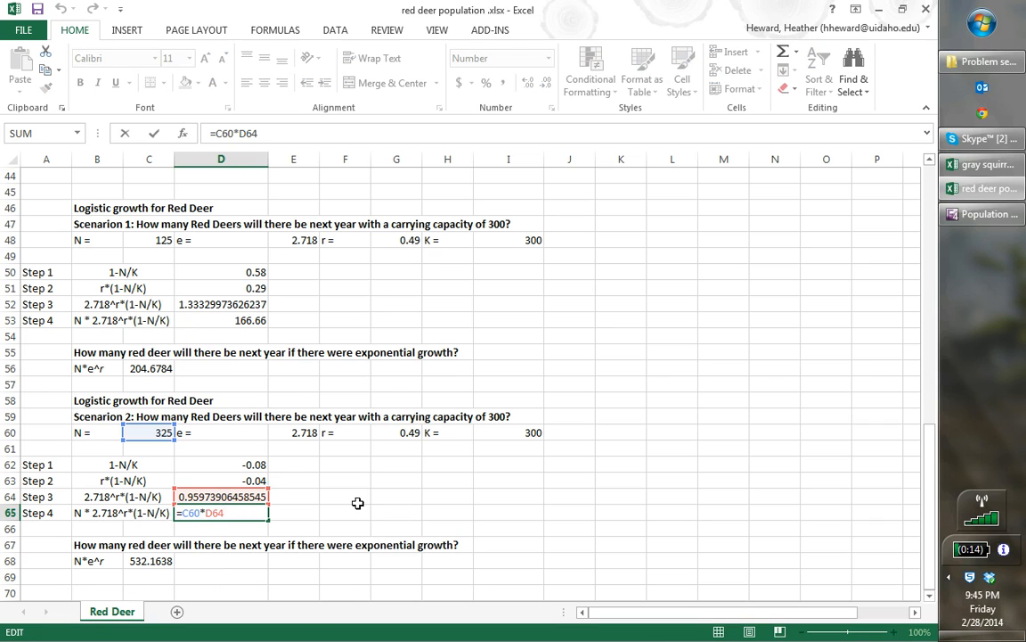
key("Return")
left_click(330, 497)
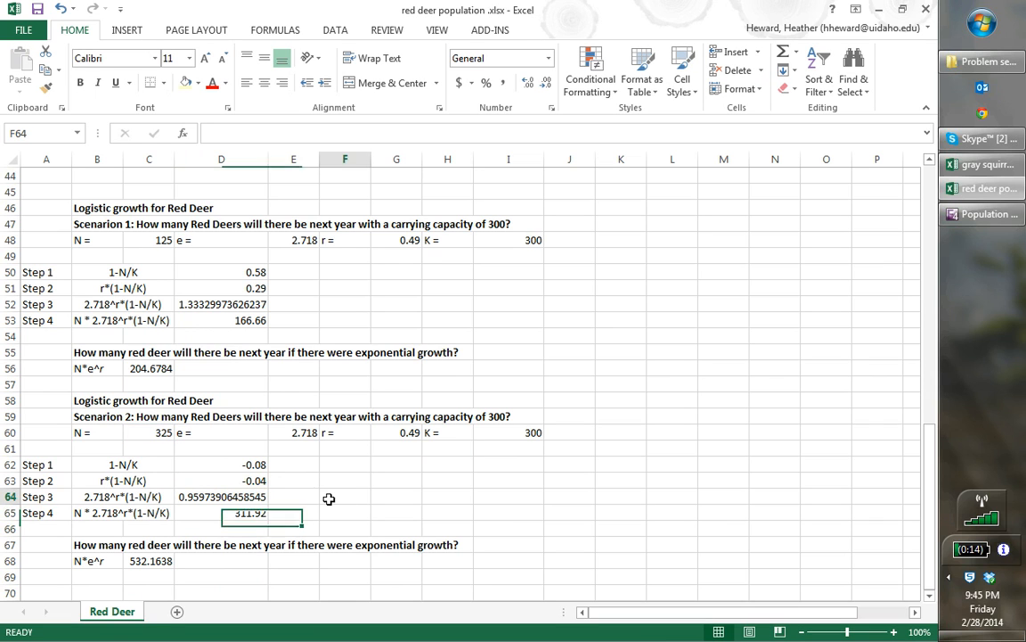
left_click(155, 432)
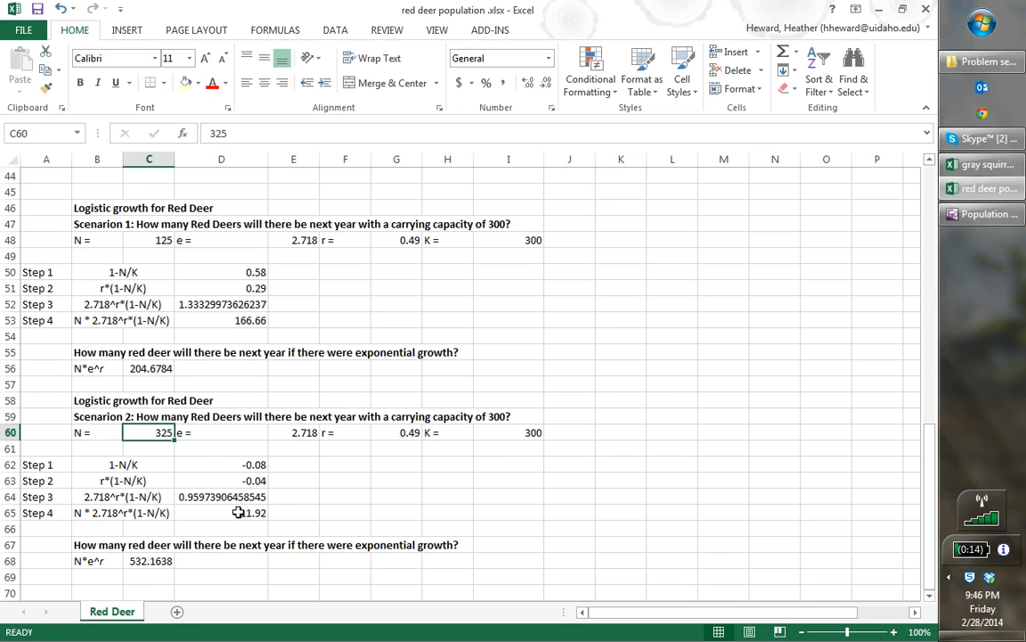
left_click(138, 559)
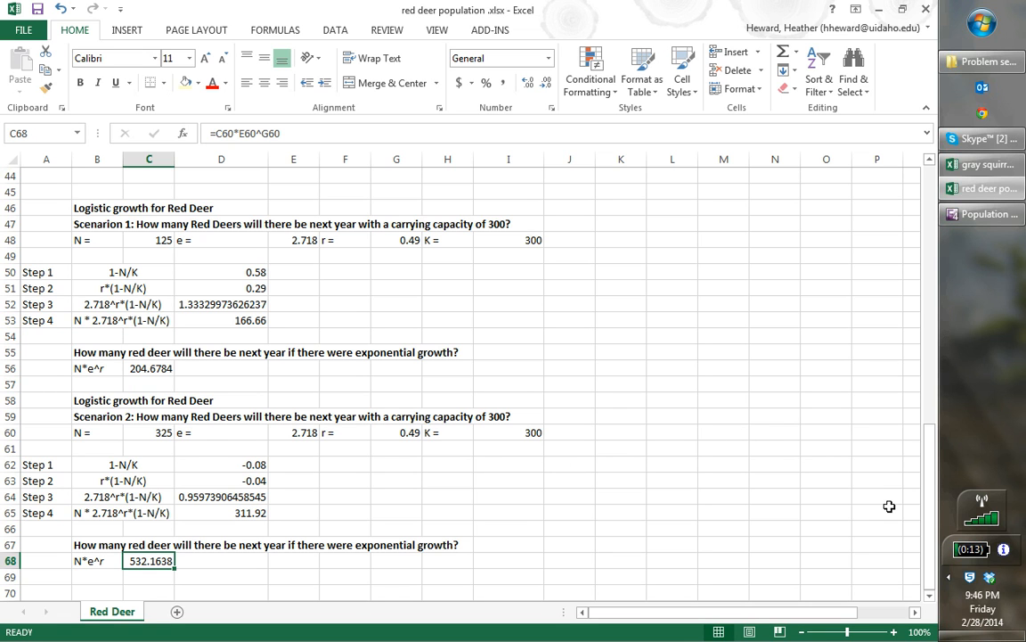
Step: Save the workbook as a new .xlsx copy, adding an underscore and the student's surname after "red deer population" in the file name
left_click_drag(931, 545, 905, 270)
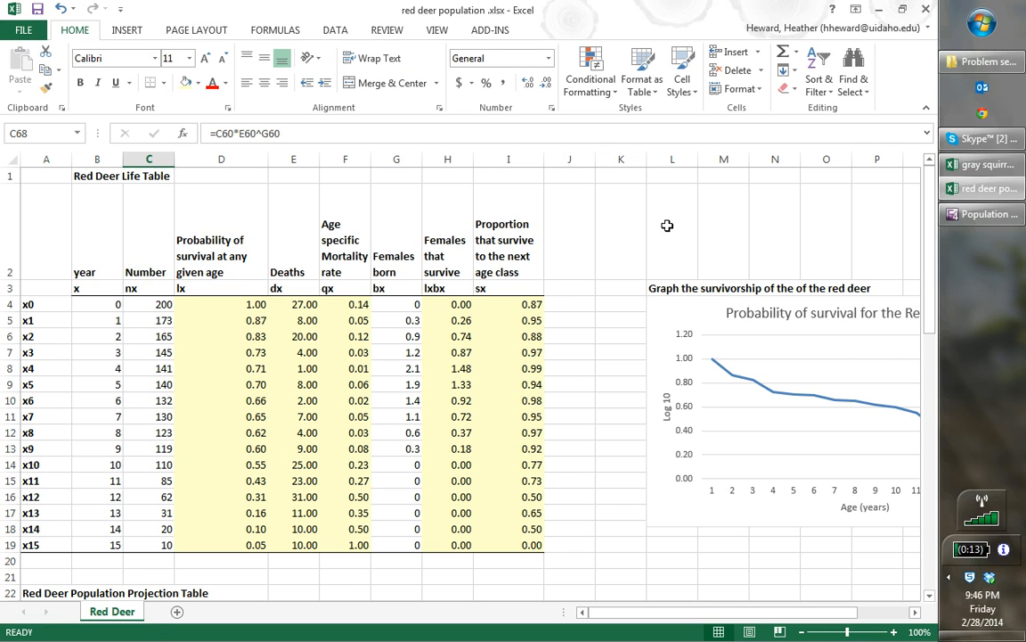
key("F12")
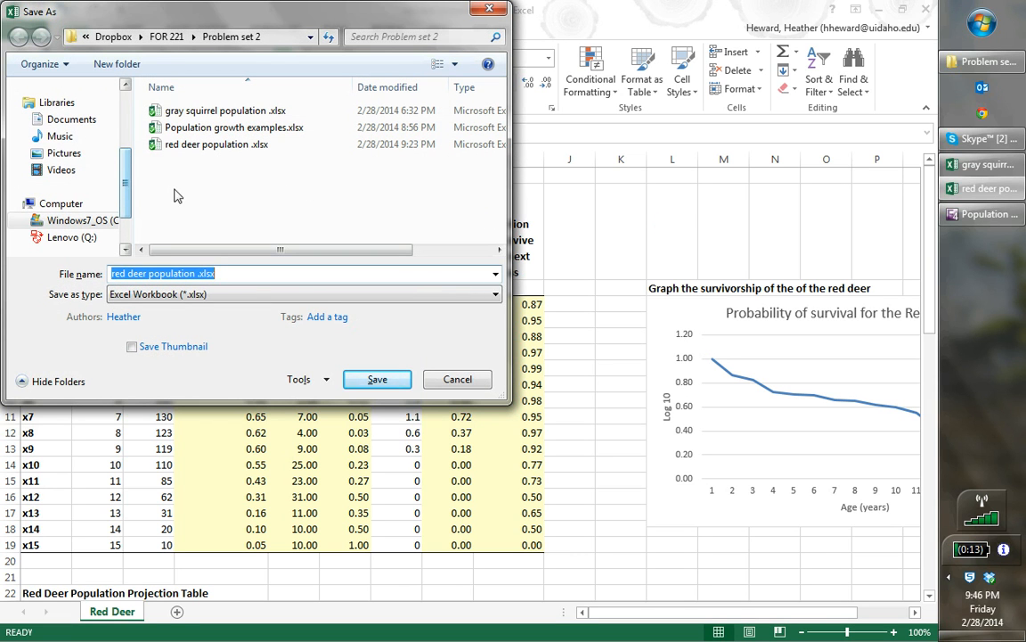
left_click(197, 275)
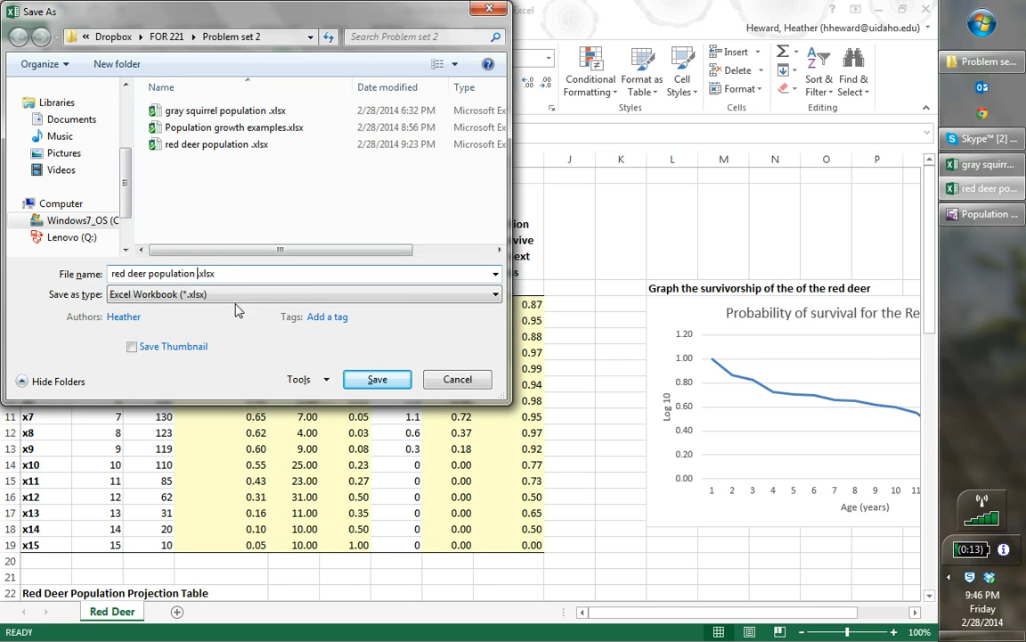
type("_Heward")
left_click(378, 379)
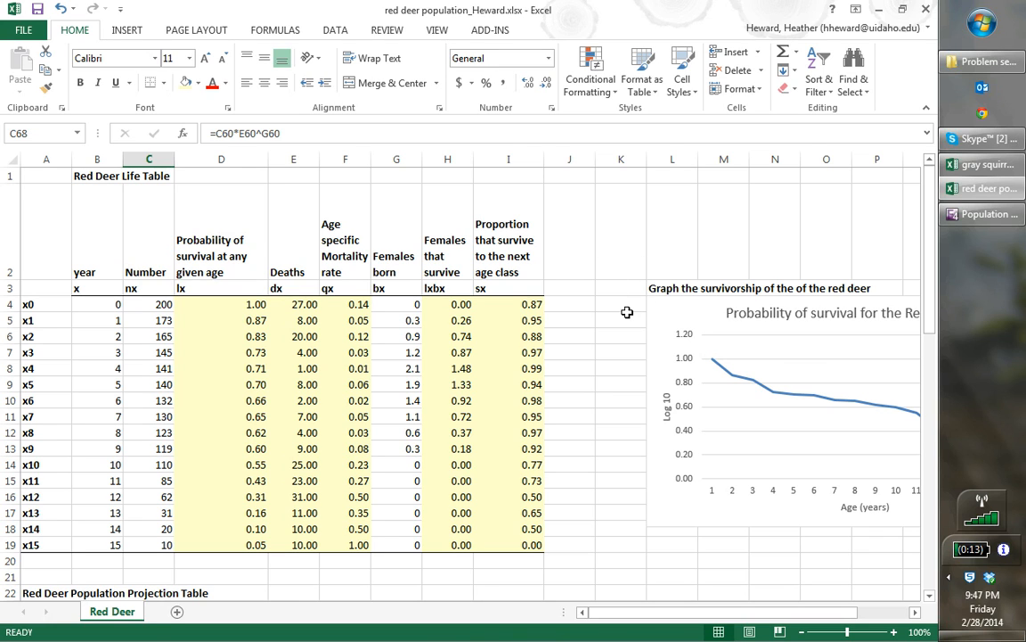
Step: Review the life table's survival values, the survivorship line chart, and the population projection table with its age distribution chart
left_click(537, 384)
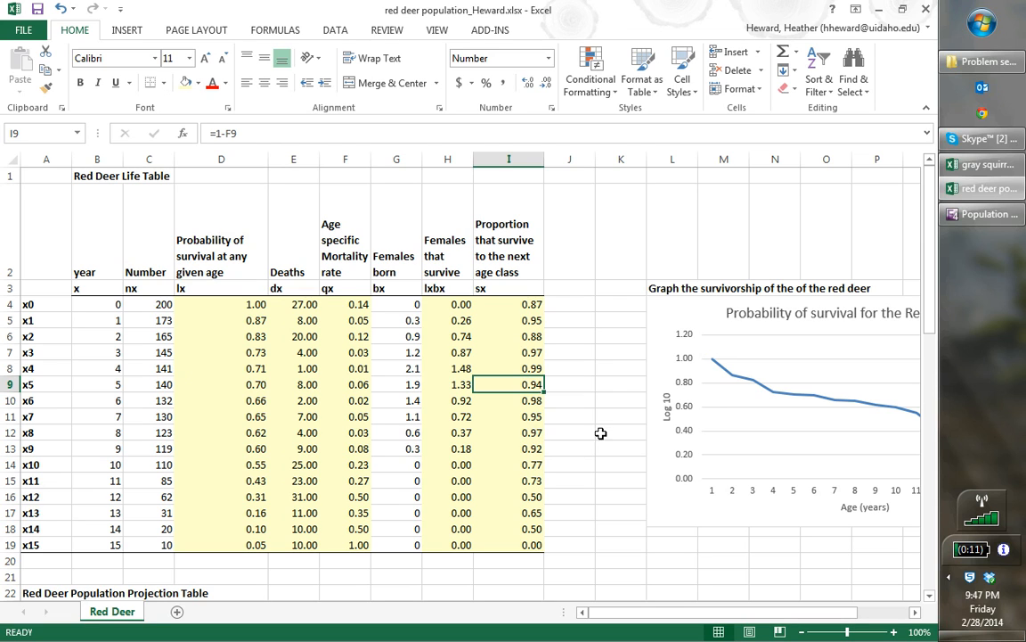
left_click(753, 450)
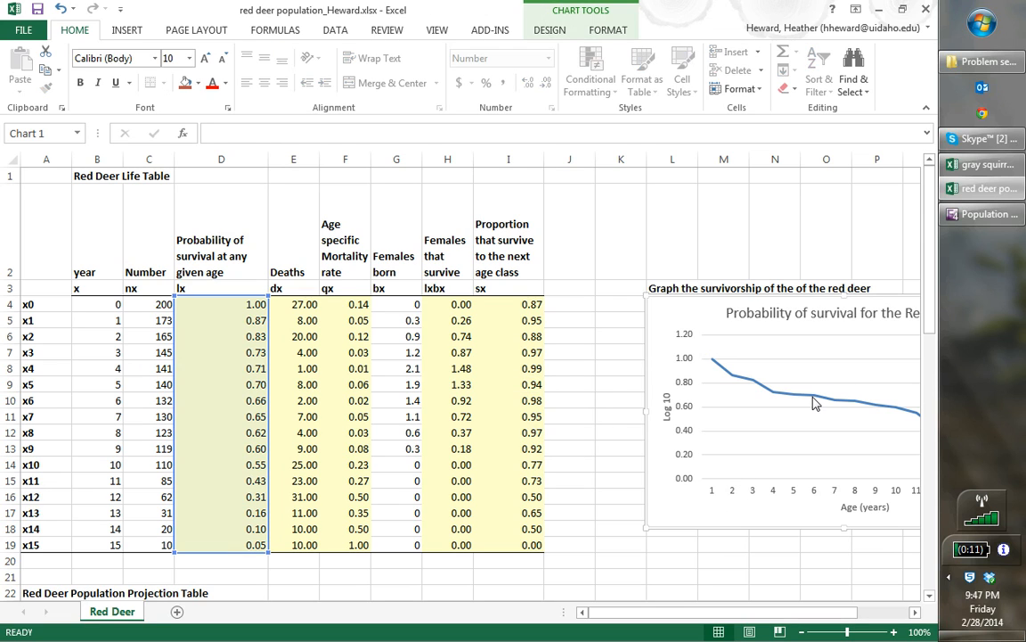
left_click(731, 367)
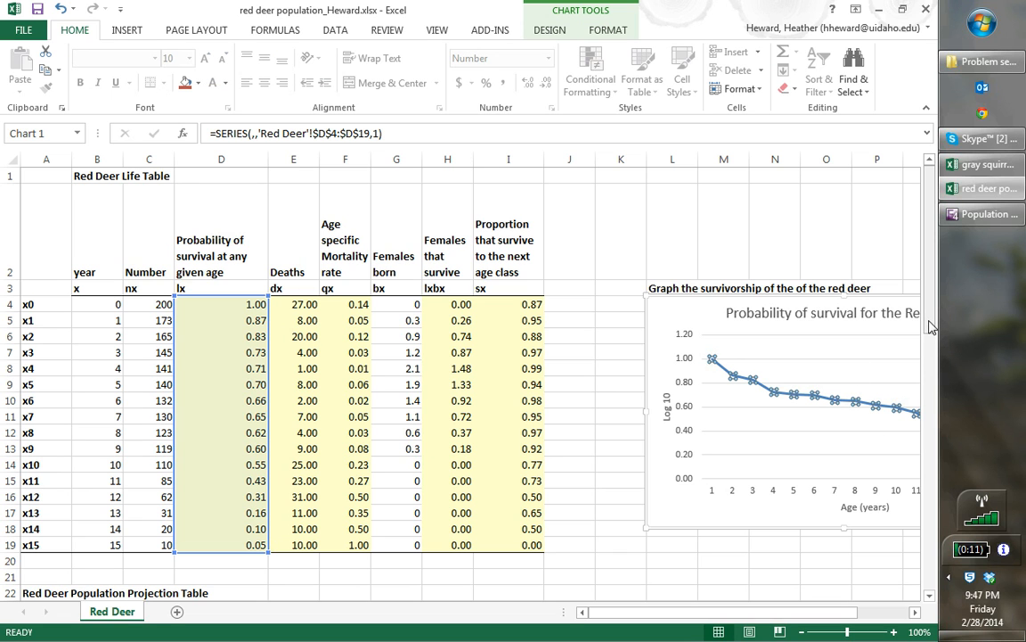
left_click_drag(932, 323, 947, 461)
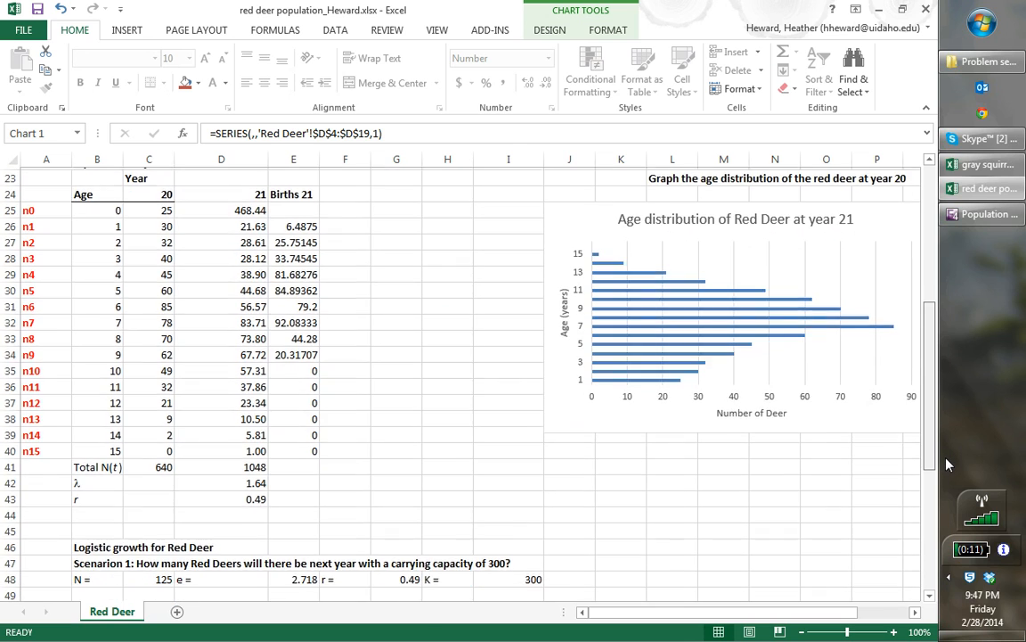
left_click(865, 469)
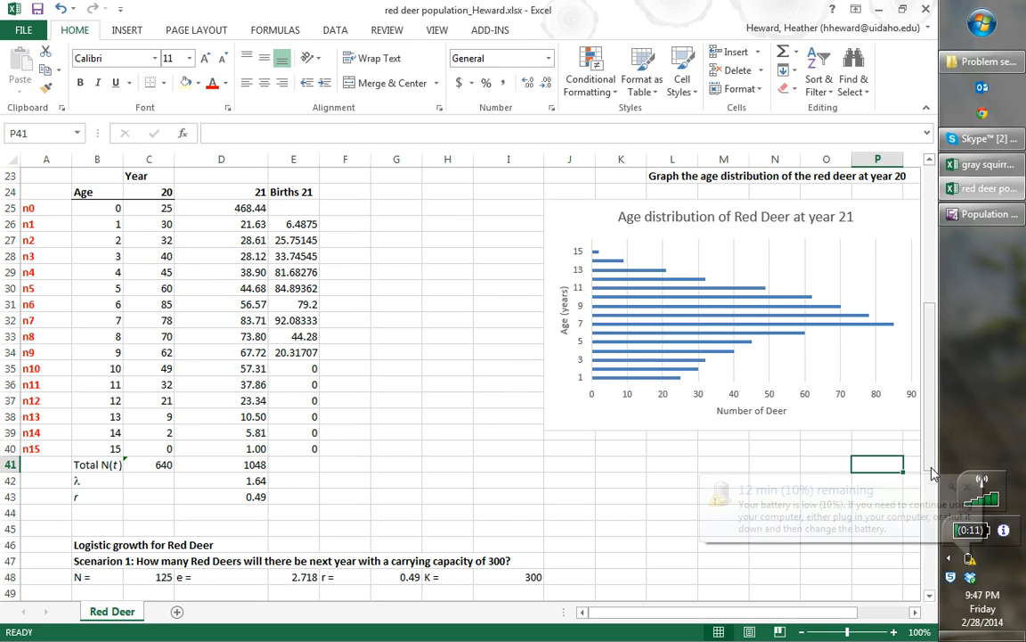
left_click(968, 486)
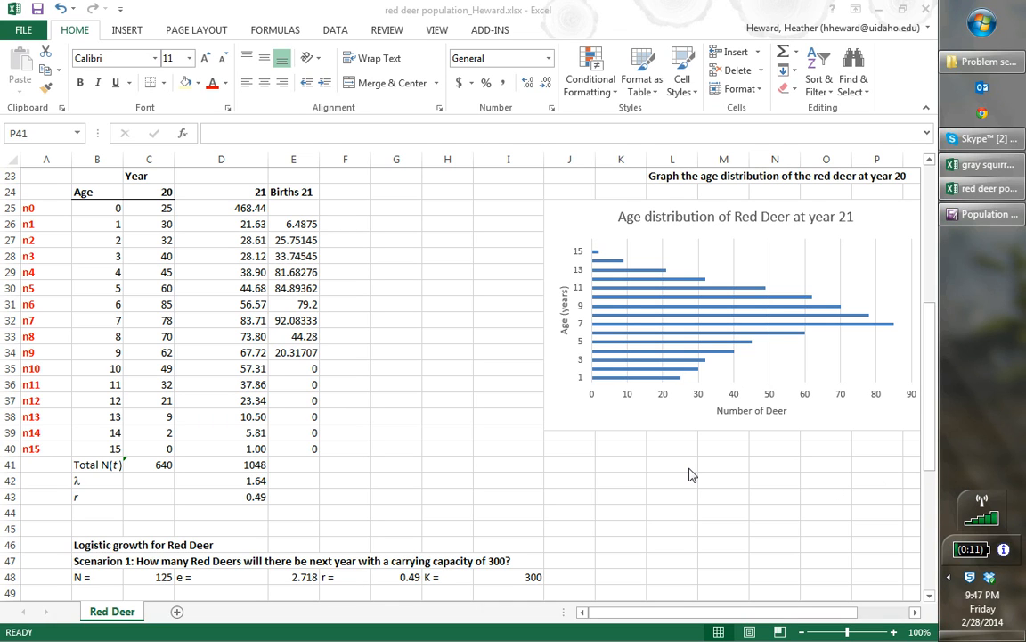
left_click(932, 462)
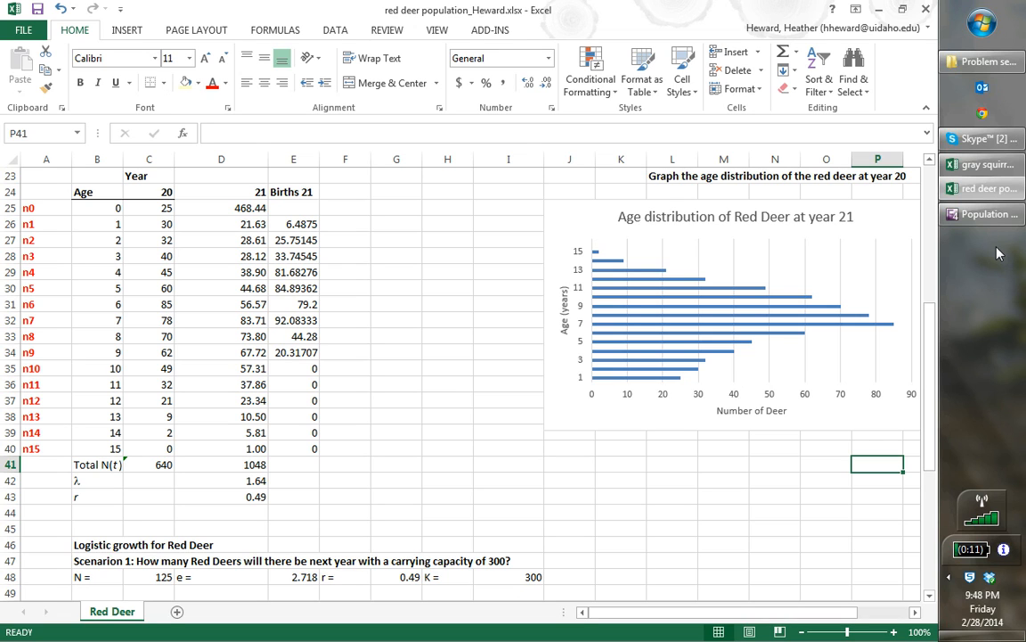
mouse_move(979, 218)
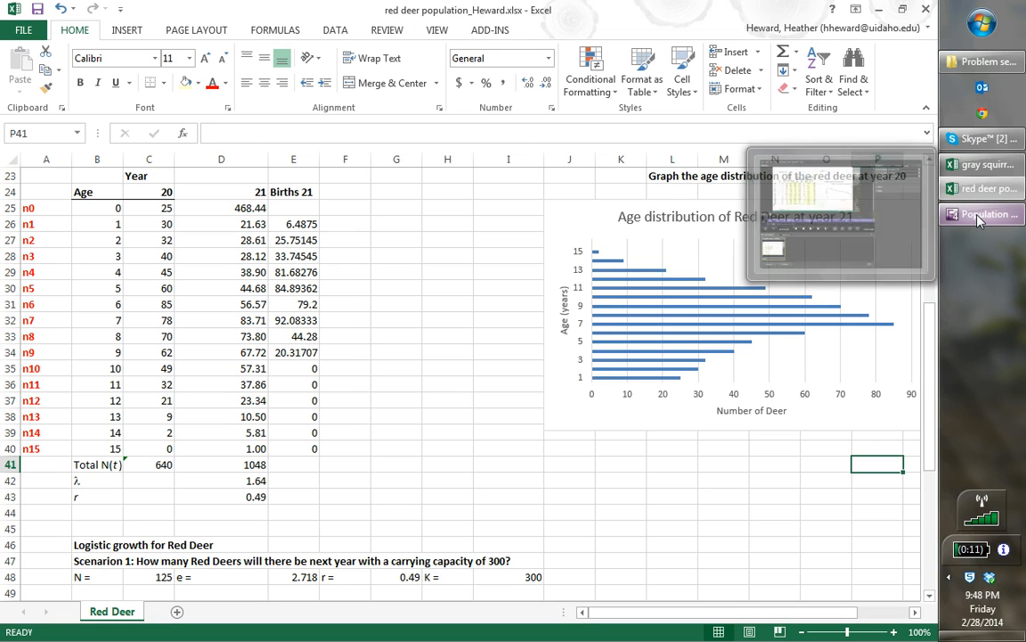